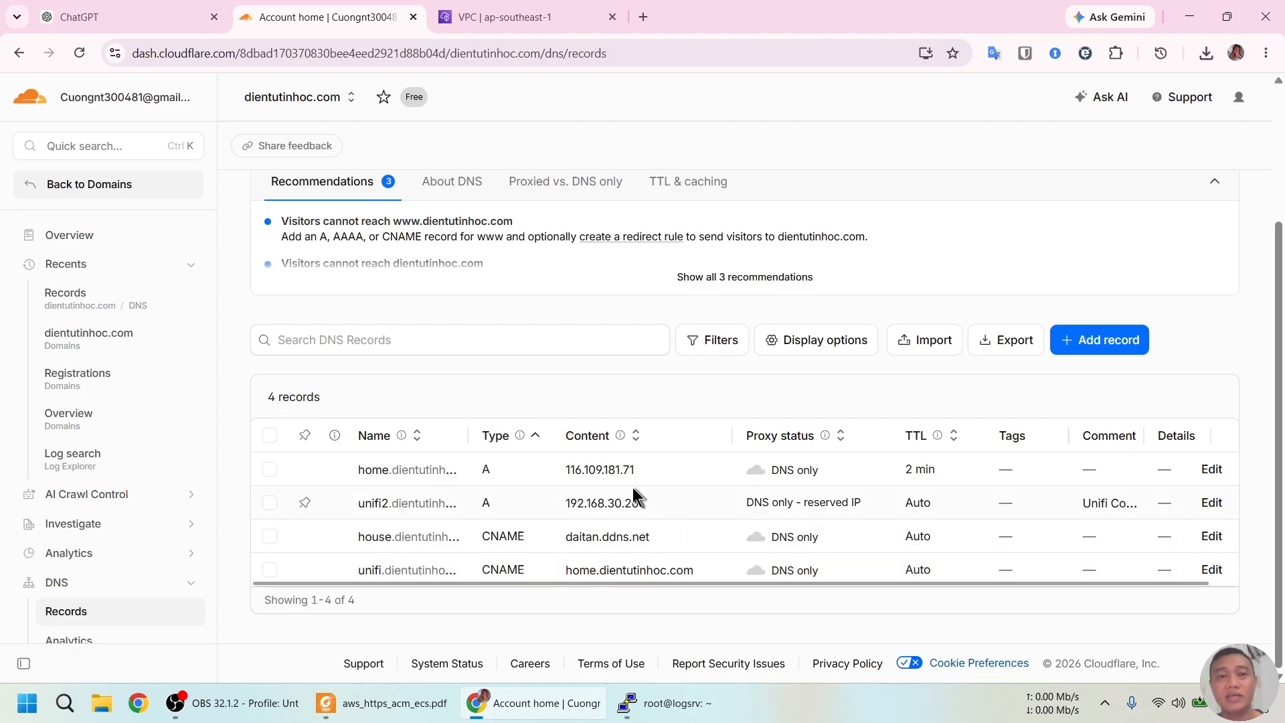
# Scroll the aws_https_acm_ecs.pdf guide to Bước 1, then bring up the root@logsrv terminal
pyautogui.click(402, 702)
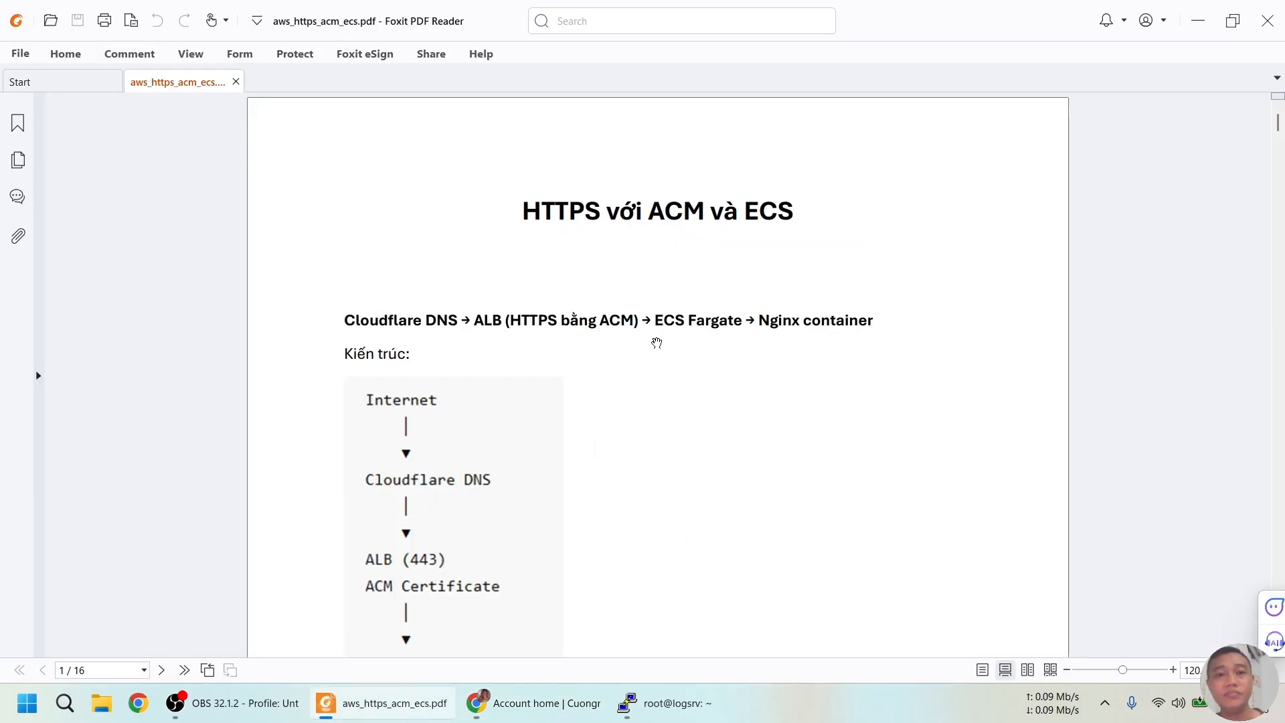
pyautogui.scroll(-2, 657, 343)
pyautogui.scroll(-2, 651, 331)
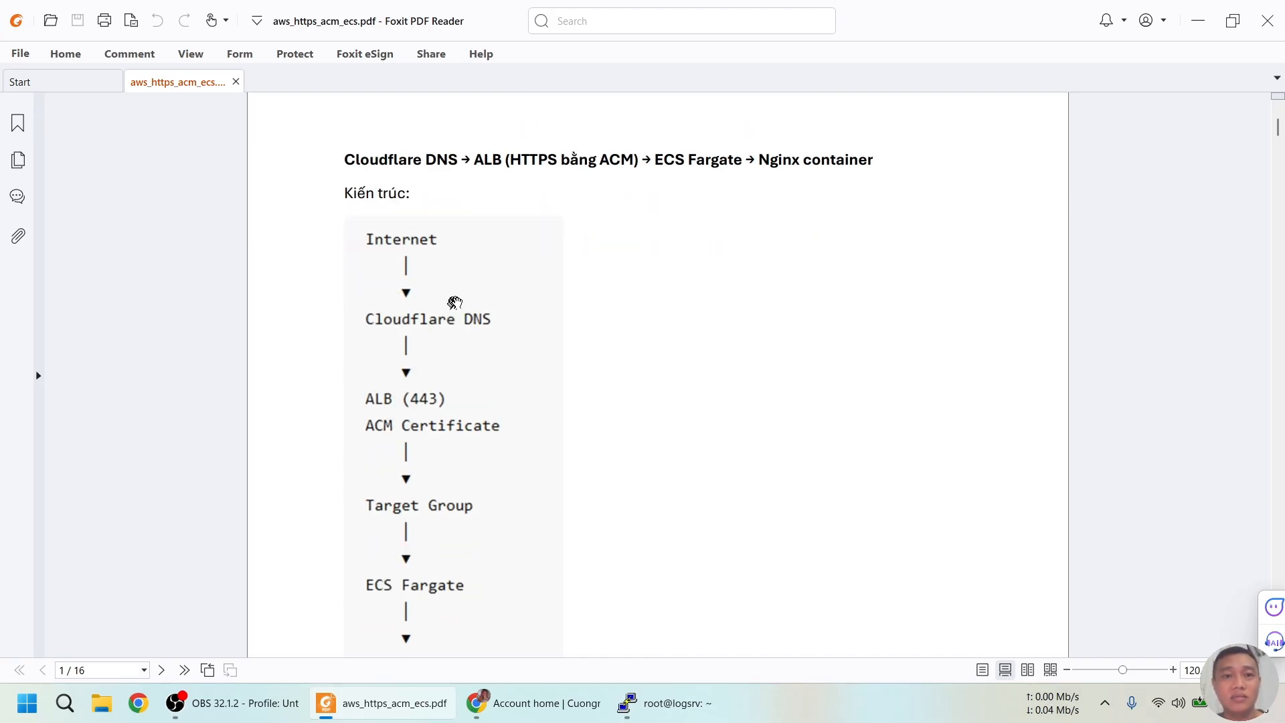
pyautogui.scroll(-9, 505, 362)
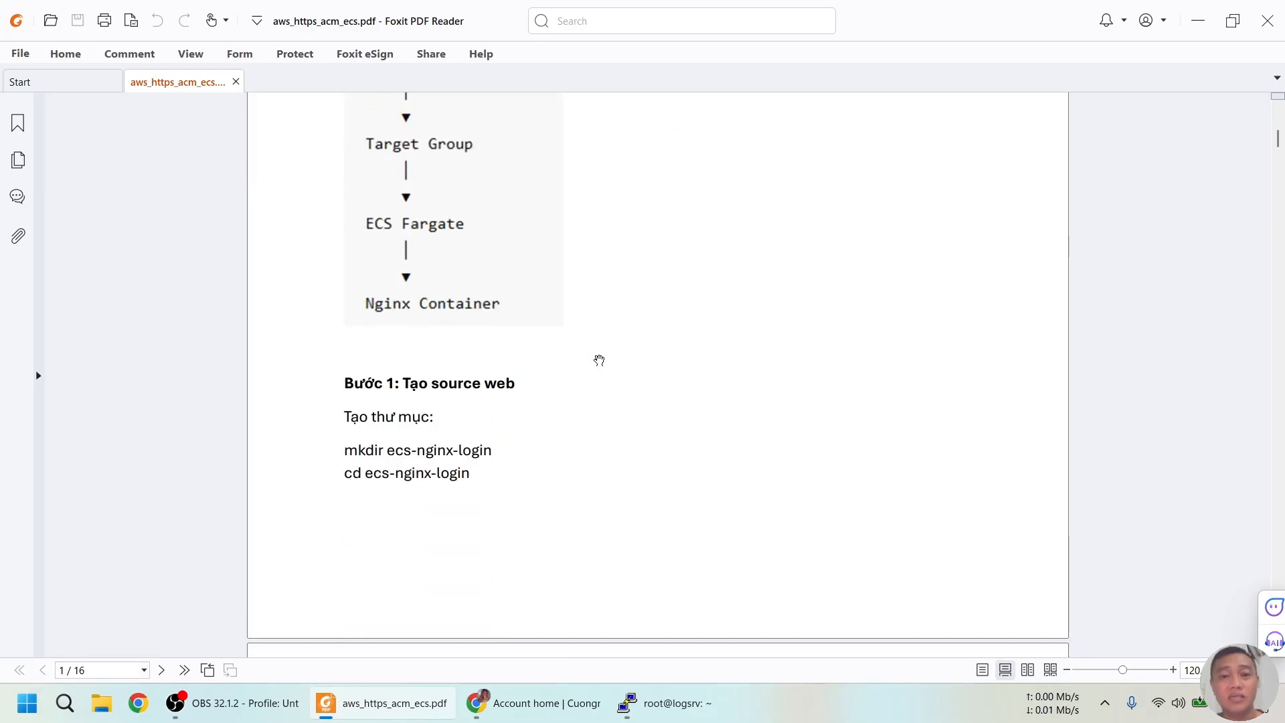
pyautogui.click(673, 704)
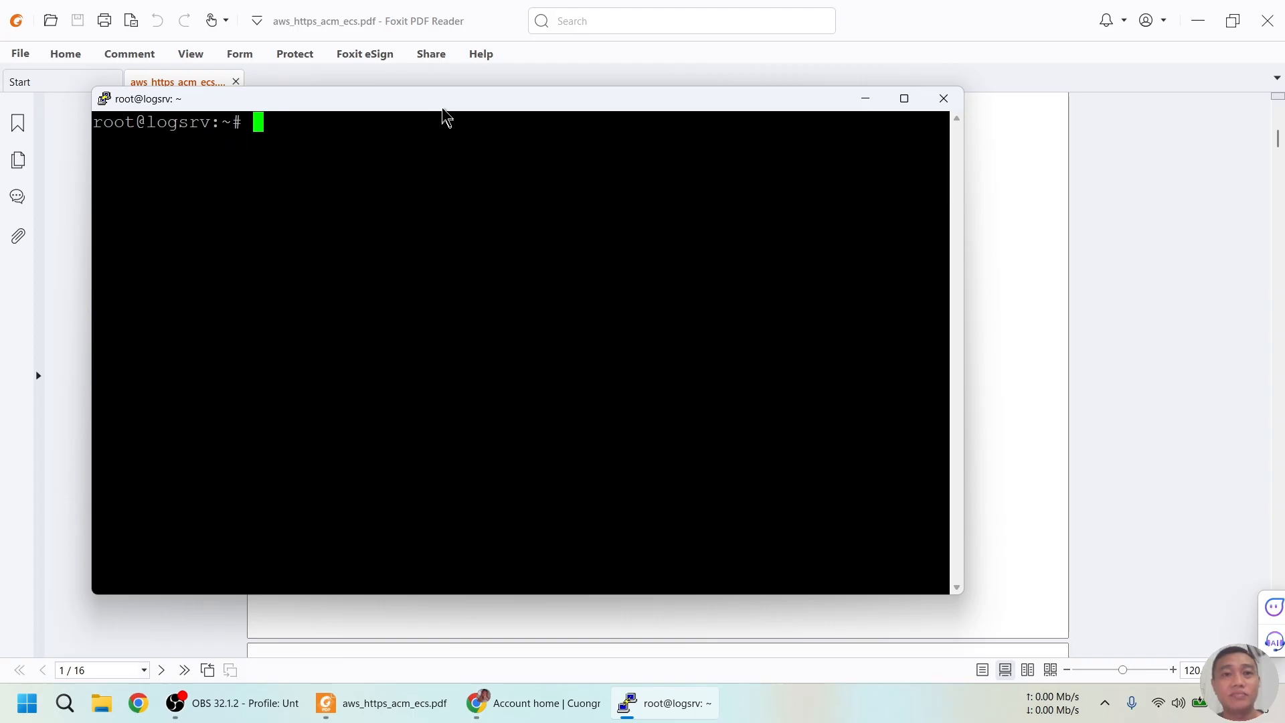
# Create and enter the ecs-nginx-login folder, then check it with pwd and ls
pyautogui.moveTo(443, 100); pyautogui.dragTo(539, 101)
pyautogui.hotkey('alt', 'Tab')
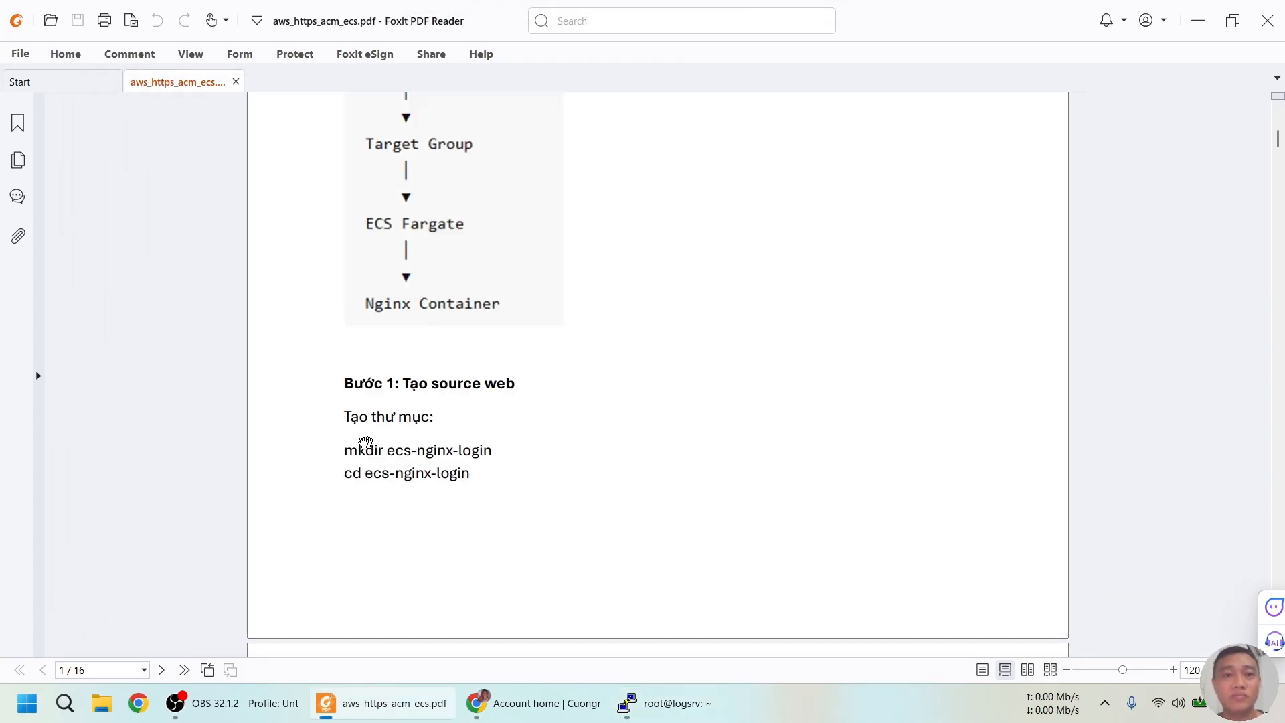
pyautogui.moveTo(342, 450); pyautogui.dragTo(478, 472)
pyautogui.hotkey('ctrl', 'c')
pyautogui.hotkey('alt', 'Tab')
pyautogui.rightClick(595, 399)
pyautogui.press('Return')
pyautogui.write('pwd')
pyautogui.press('Return')
pyautogui.write('ls')
pyautogui.press('Return')
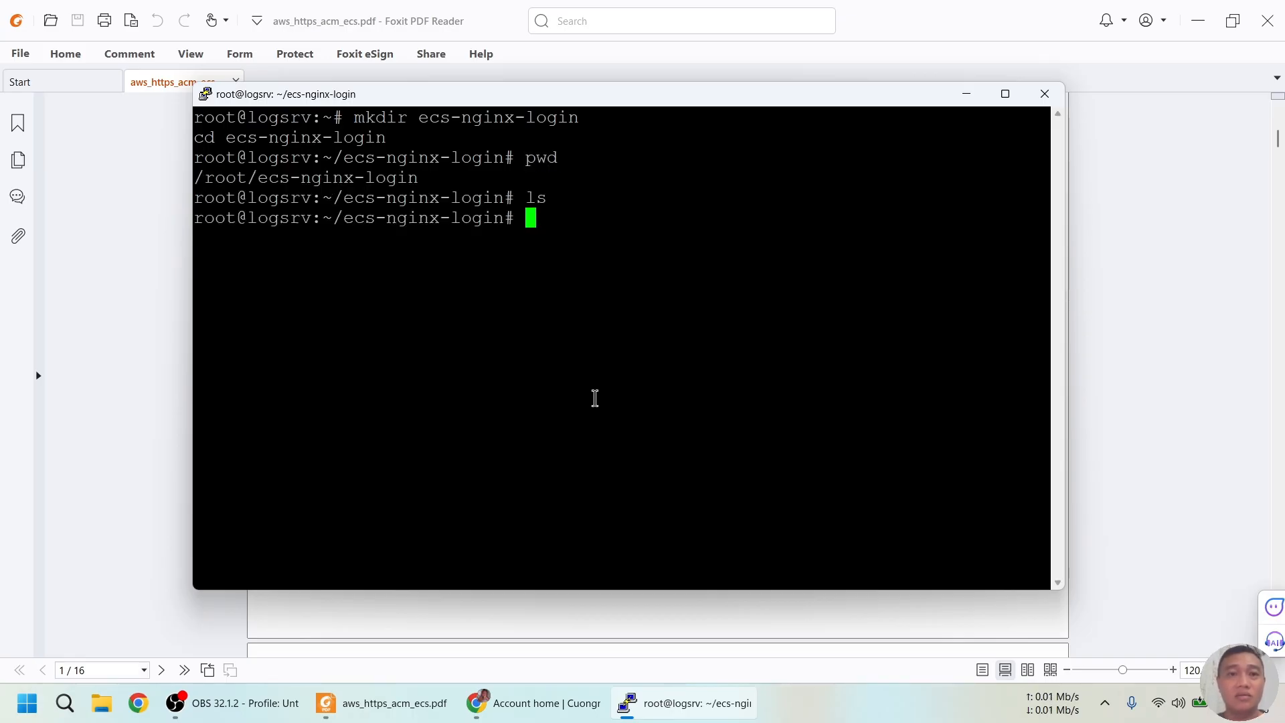
# Open a new empty login.html in vi and select the guide's login page HTML
pyautogui.hotkey('alt', 'Tab')
pyautogui.scroll(-6, 594, 402)
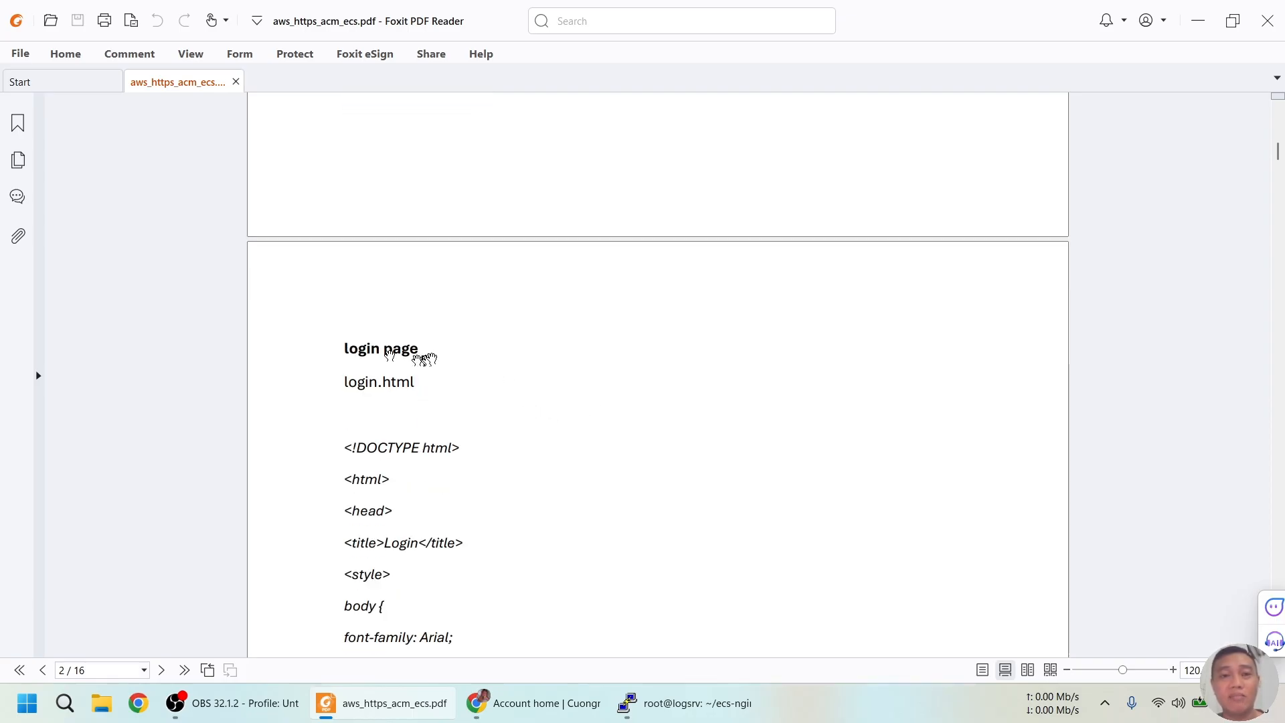
pyautogui.moveTo(345, 383); pyautogui.dragTo(425, 389)
pyautogui.hotkey('alt', 'Tab')
pyautogui.write('vi')
pyautogui.rightClick(459, 405)
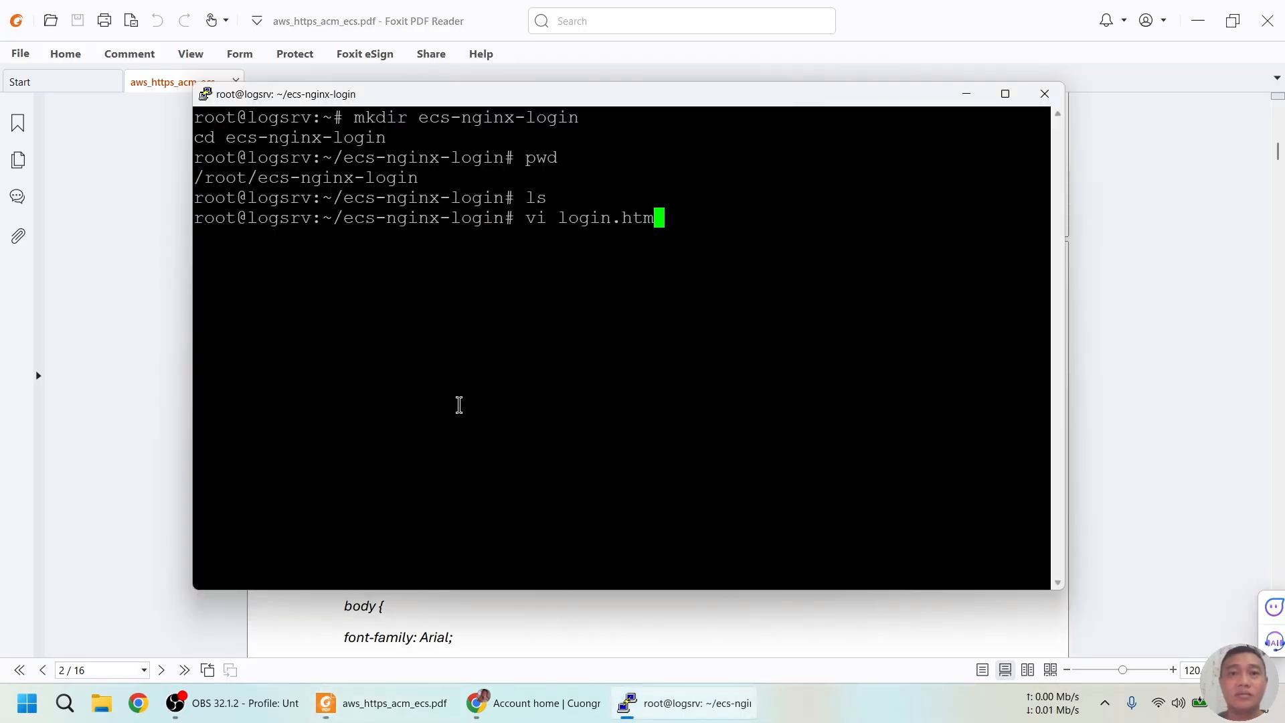
pyautogui.press('Return')
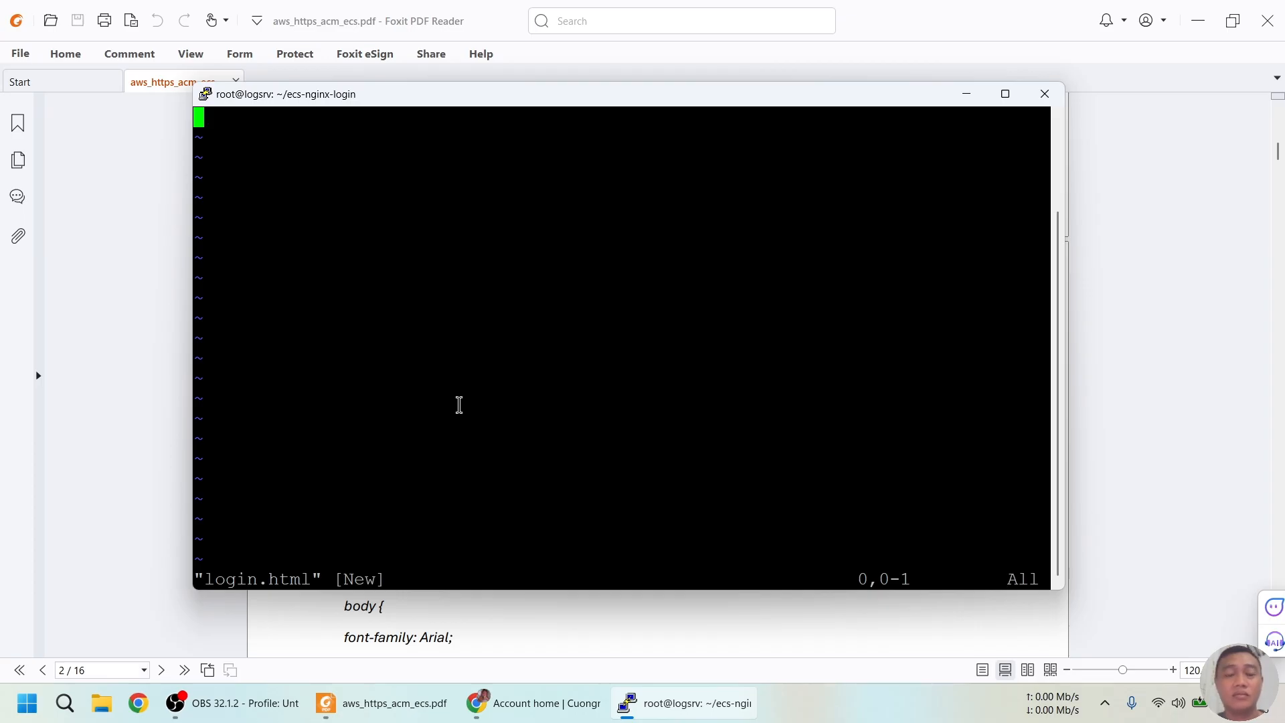
pyautogui.hotkey('alt', 'Tab')
pyautogui.moveTo(343, 446); pyautogui.dragTo(407, 248)
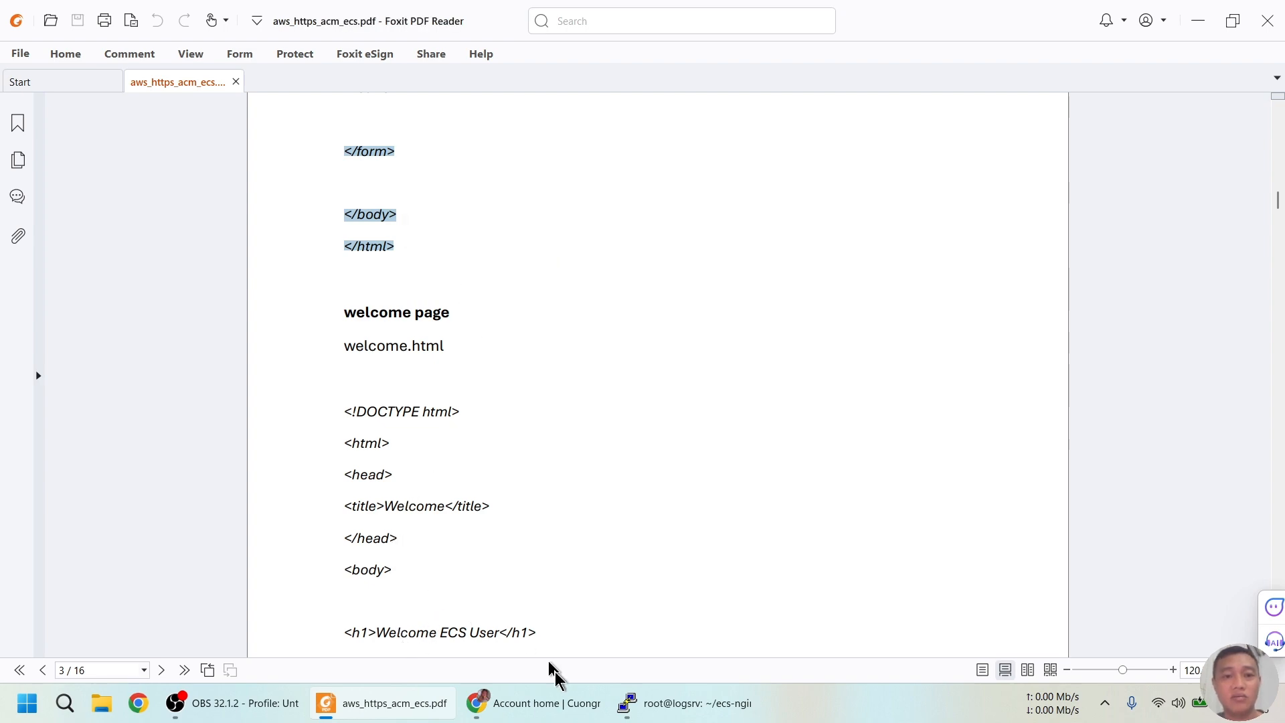
# Ask ChatGPT to reformat the login page HTML with the prompt 'format lai'
pyautogui.click(545, 703)
pyautogui.click(101, 16)
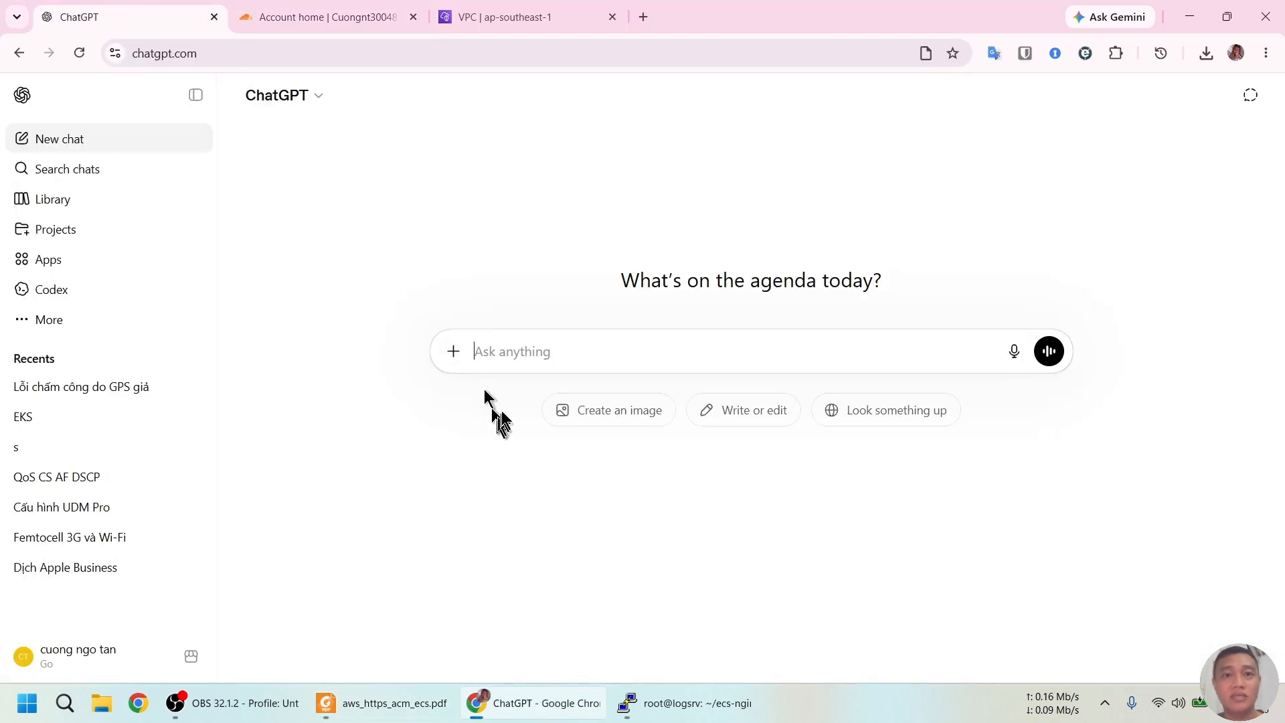
pyautogui.write('format')
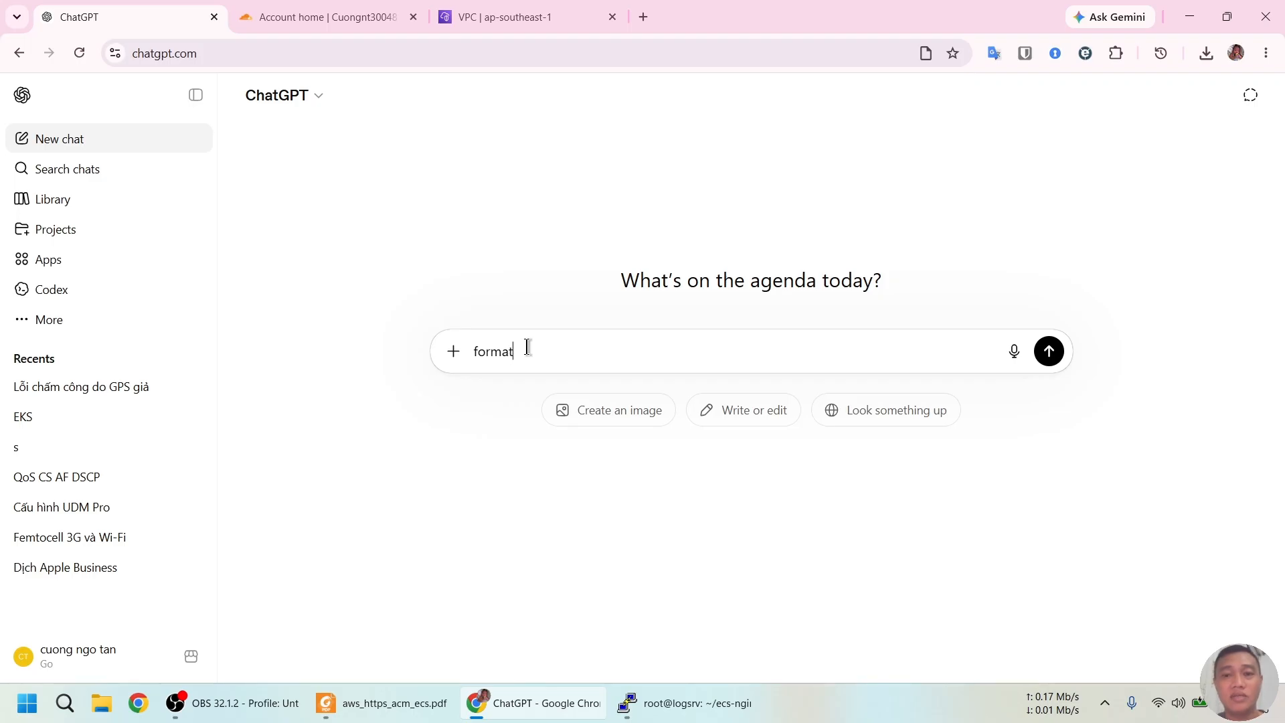
pyautogui.write(' lai')
pyautogui.hotkey('shift', 'Return')
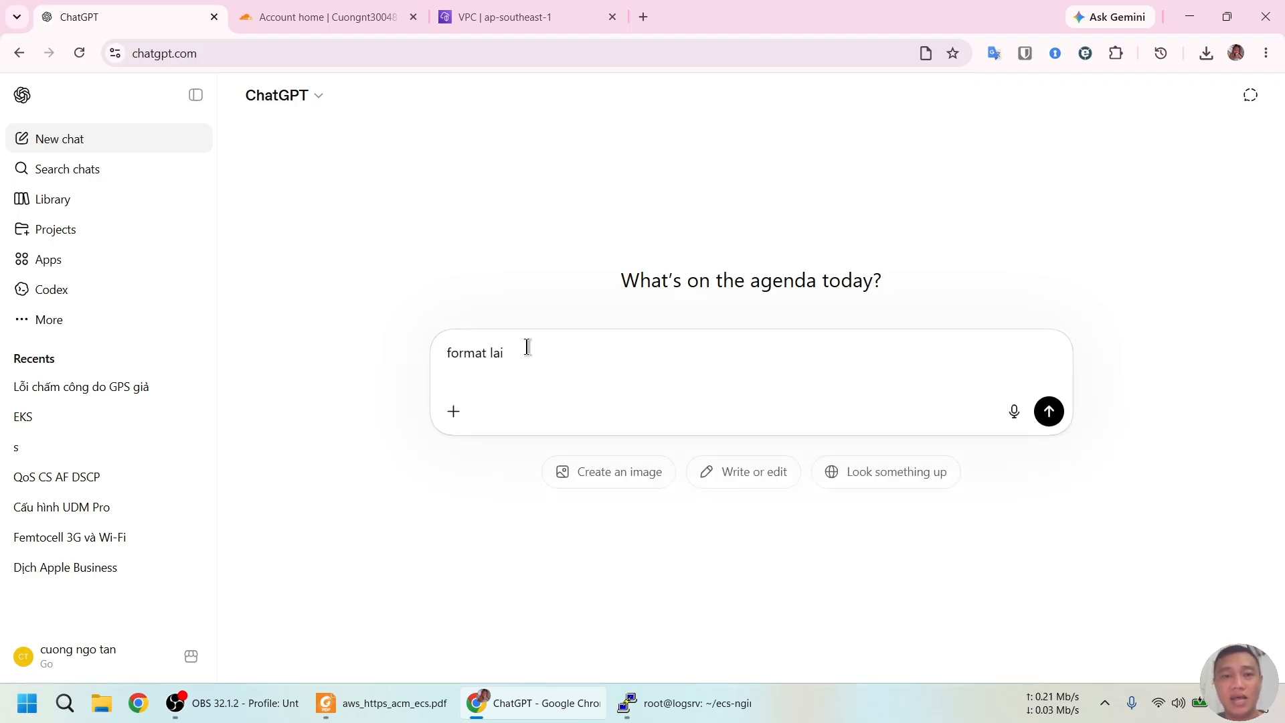
pyautogui.hotkey('ctrl', 'v')
pyautogui.press('Return')
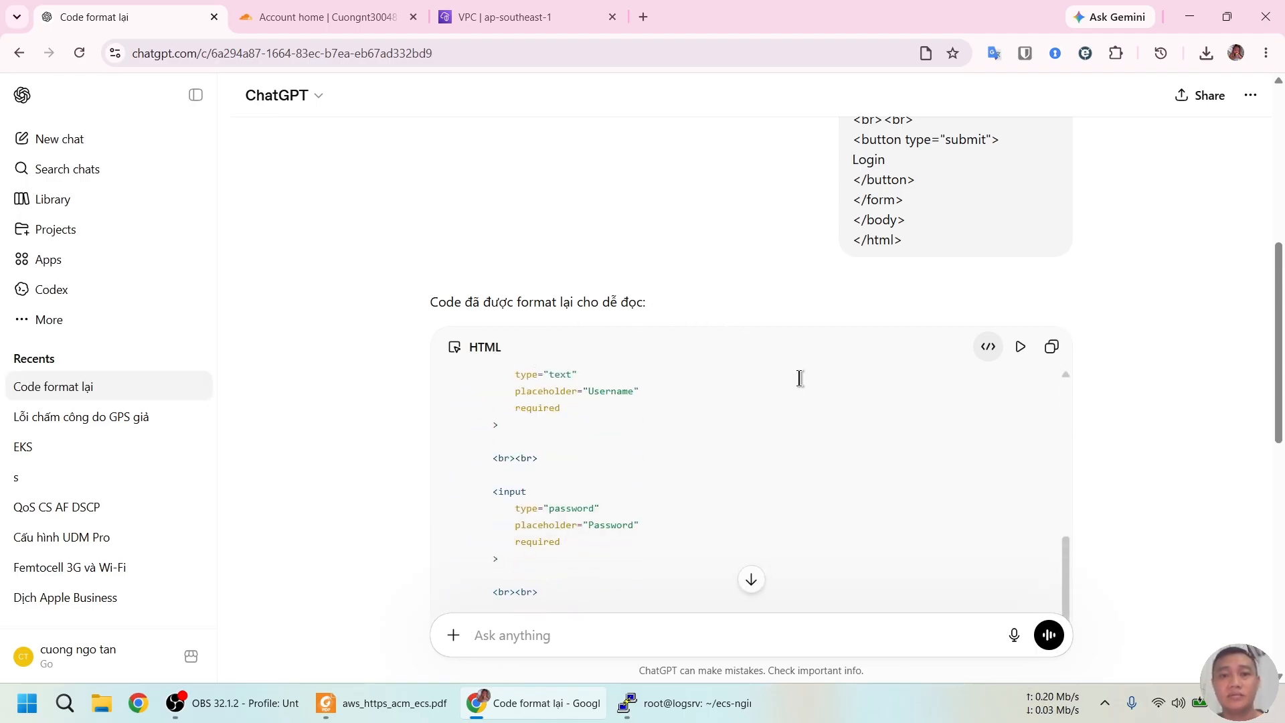
# Copy ChatGPT's formatted login HTML and save login.html in vi with :wq
pyautogui.scroll(3, 805, 400)
pyautogui.scroll(3, 805, 399)
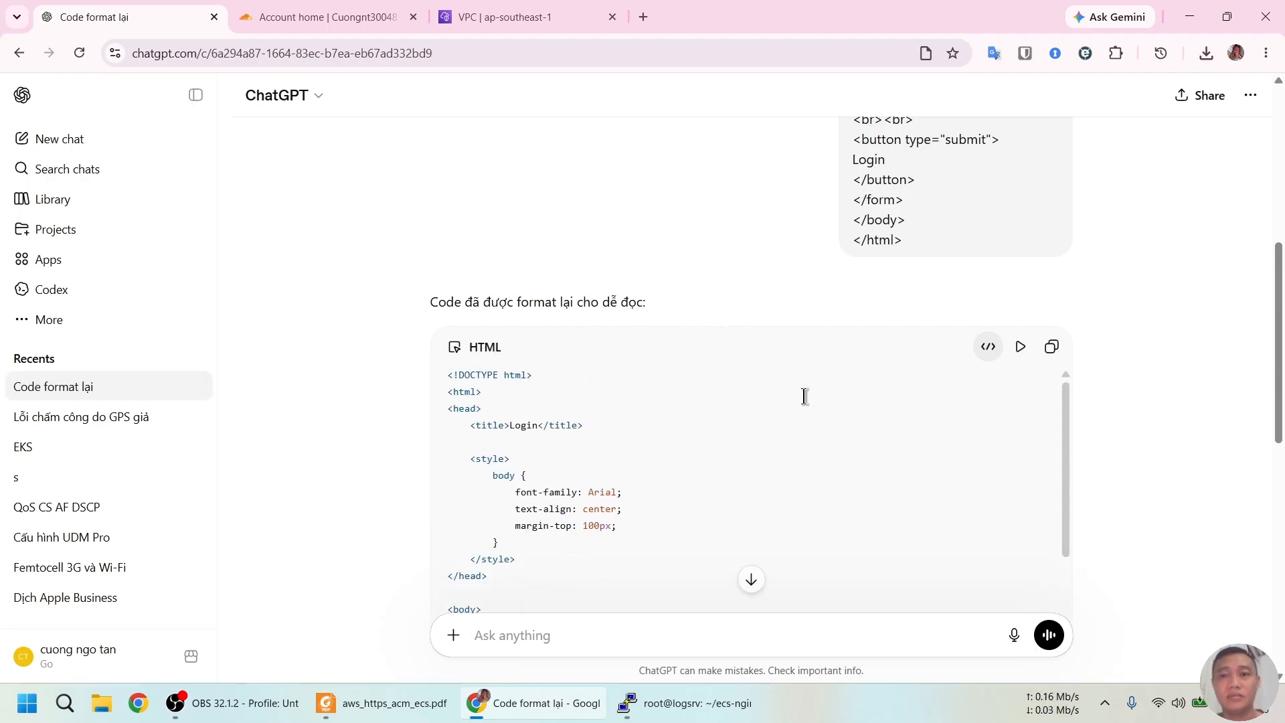
pyautogui.scroll(-10, 804, 396)
pyautogui.click(1052, 347)
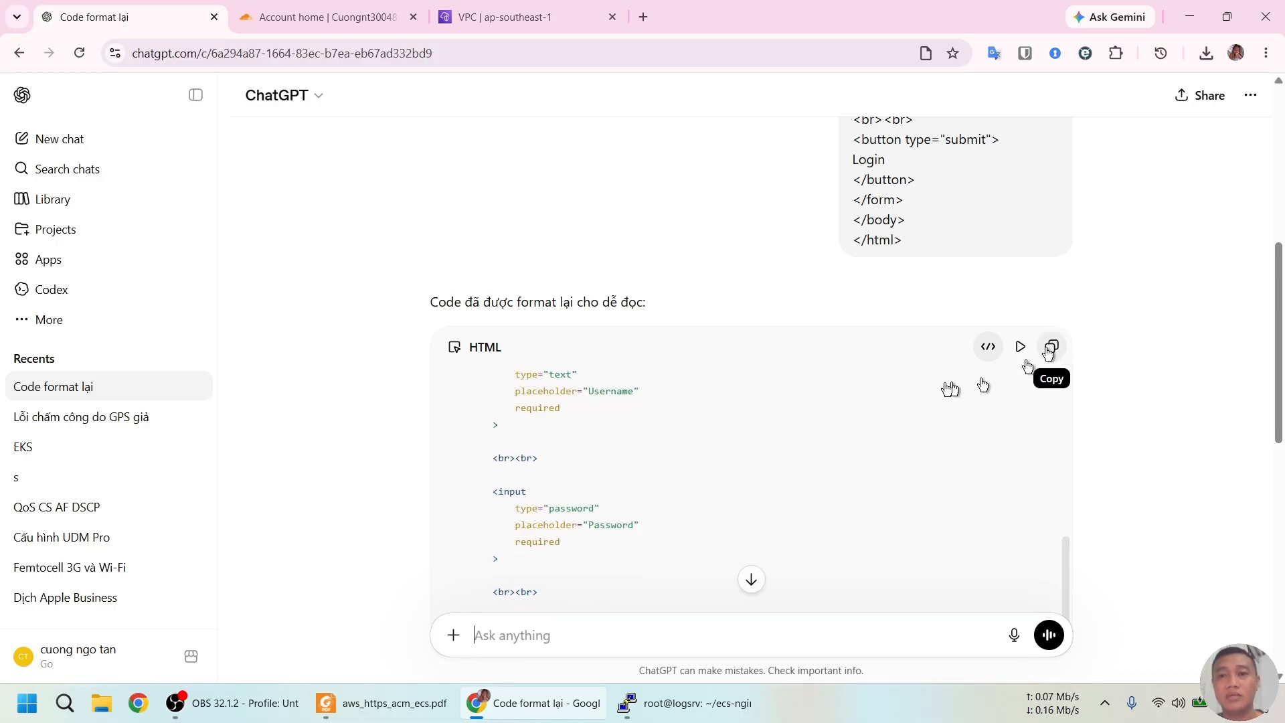
pyautogui.hotkey('alt', 'Tab')
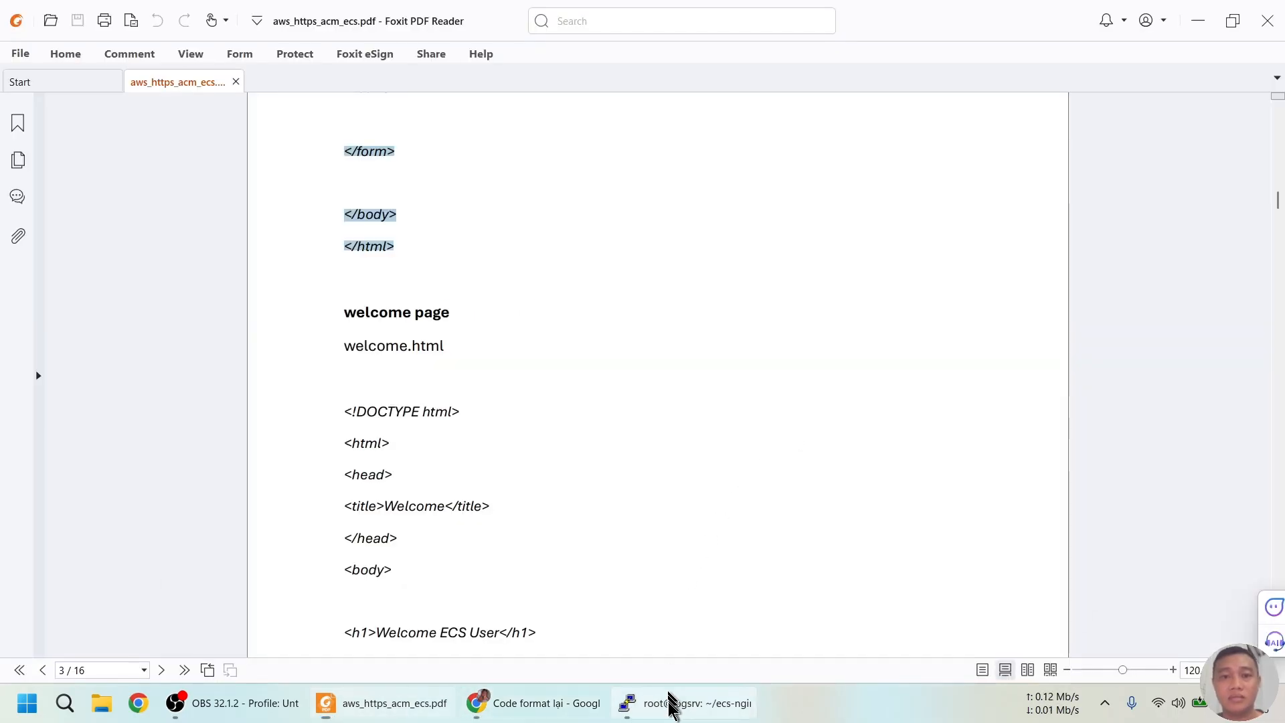
pyautogui.click(668, 701)
pyautogui.write(':wq')
pyautogui.press('Return')
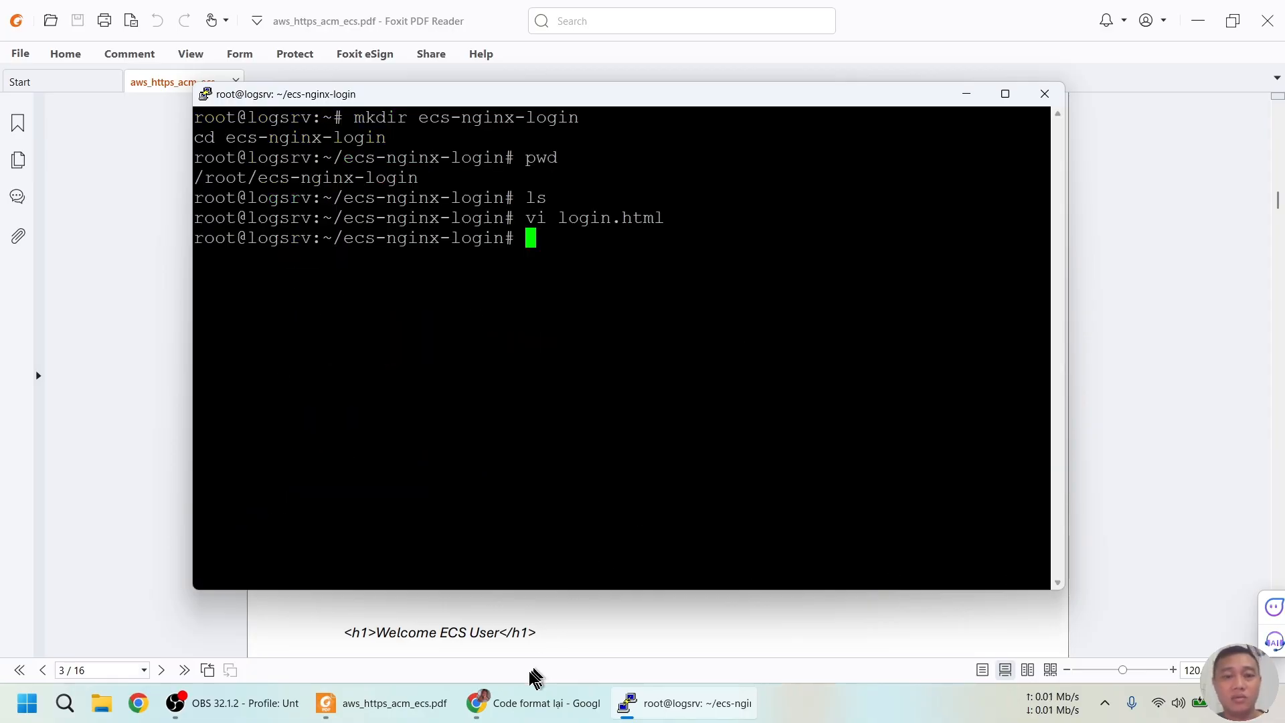
# Open a new welcome.html file in vi on the server
pyautogui.click(393, 701)
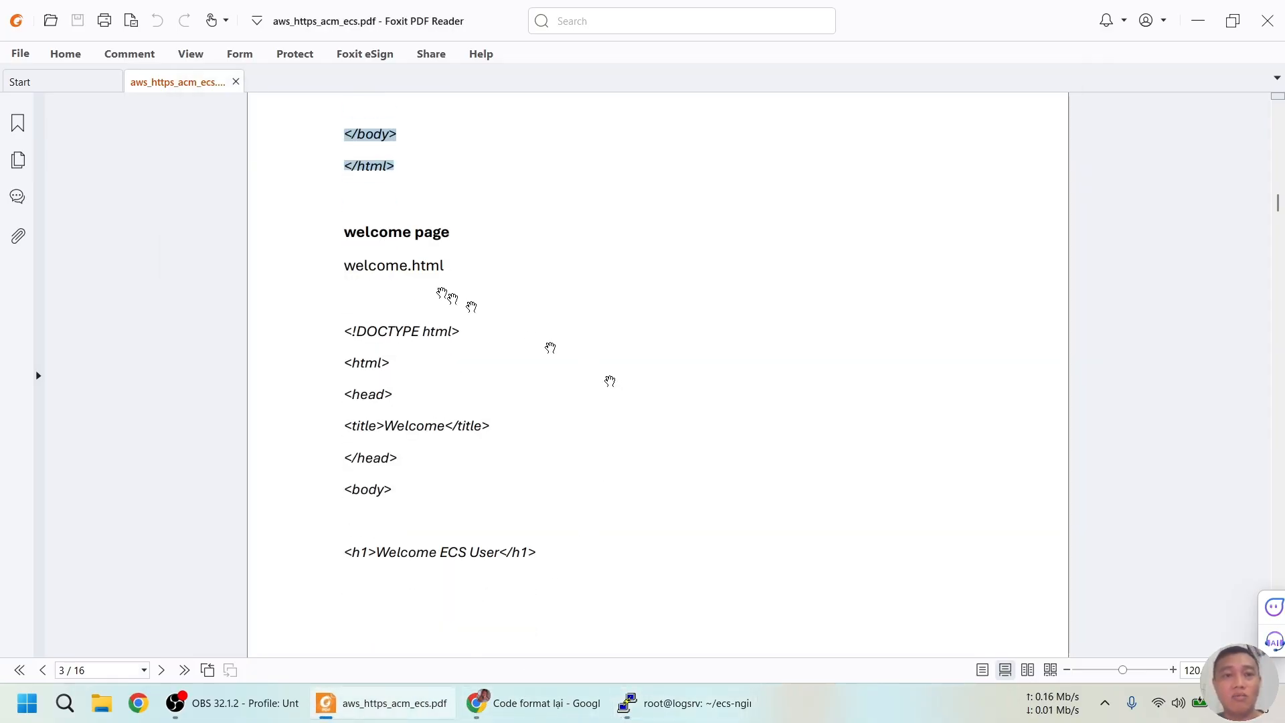
pyautogui.moveTo(344, 263); pyautogui.dragTo(450, 265)
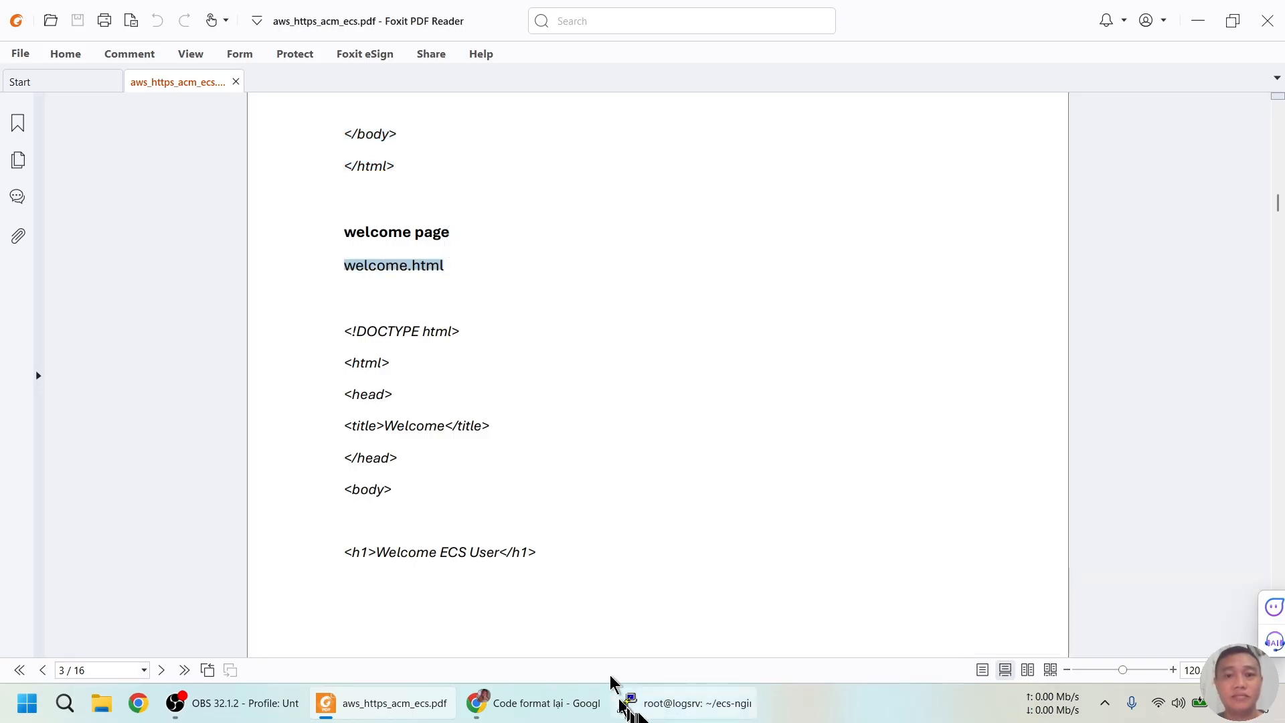
pyautogui.click(633, 703)
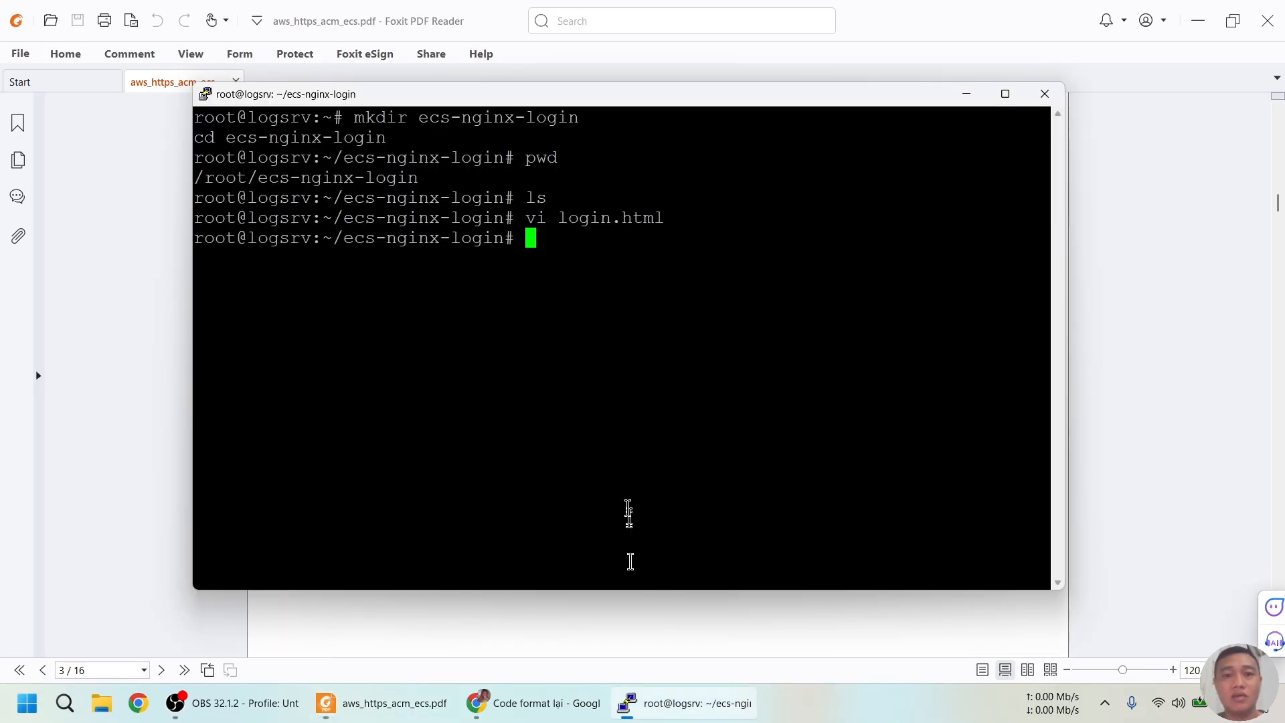
pyautogui.rightClick(655, 432)
pyautogui.press('Return')
# Send the guide's welcome page HTML to ChatGPT for formatting
pyautogui.hotkey('alt', 'Tab')
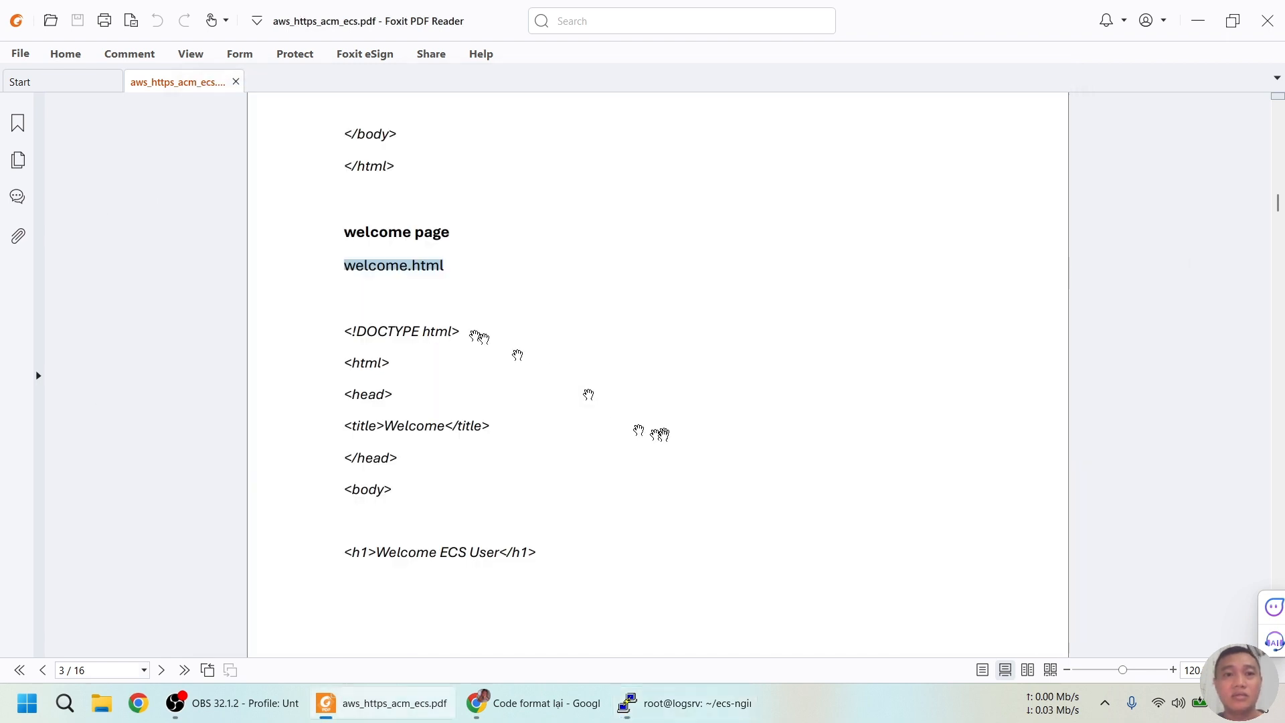
pyautogui.moveTo(342, 327); pyautogui.dragTo(454, 454)
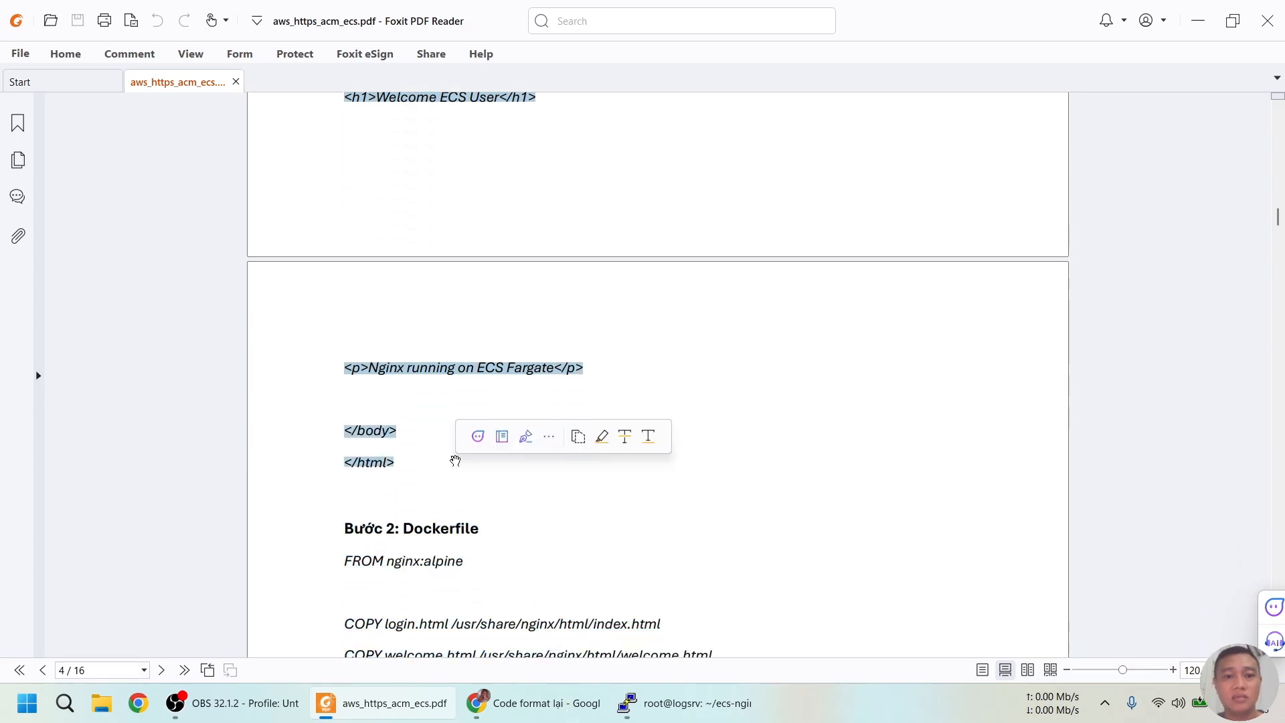
pyautogui.click(519, 701)
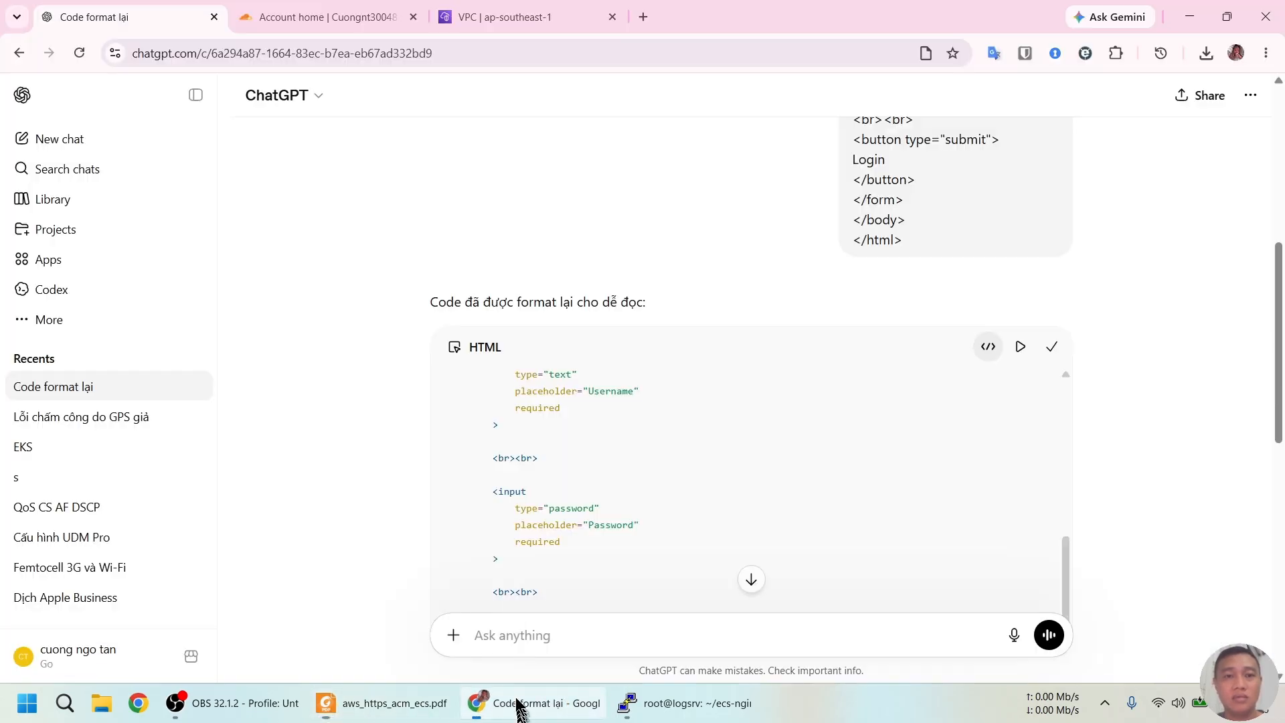
pyautogui.click(577, 634)
pyautogui.hotkey('ctrl', 'v')
pyautogui.press('Return')
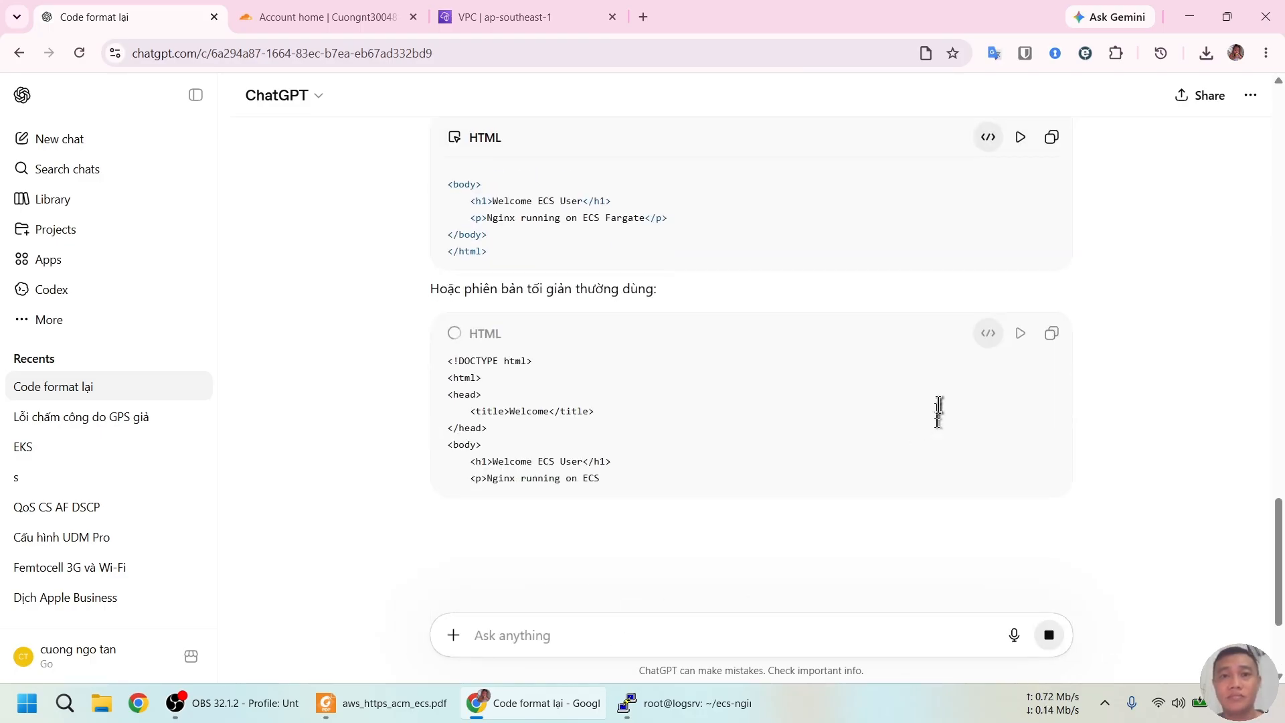
# Paste the formatted welcome HTML into welcome.html, save, and scroll the guide to Step 2
pyautogui.scroll(3, 1017, 335)
pyautogui.click(1052, 307)
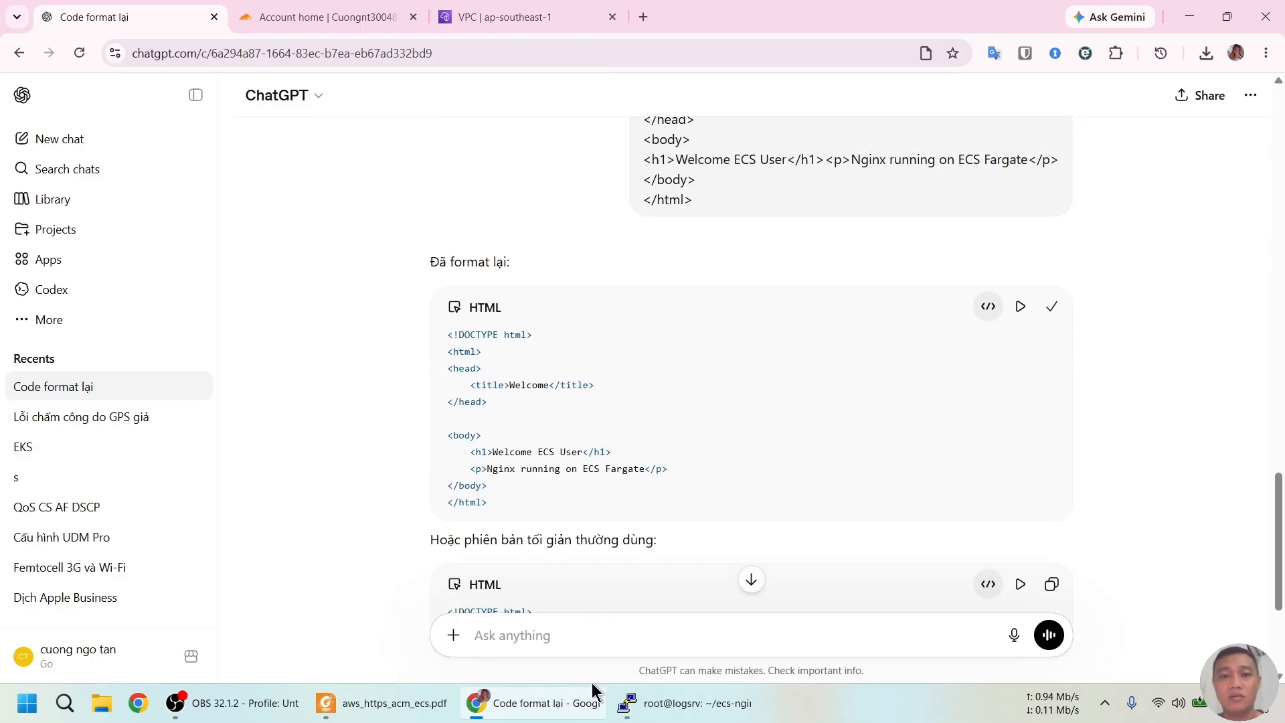
pyautogui.click(689, 703)
pyautogui.rightClick(550, 415)
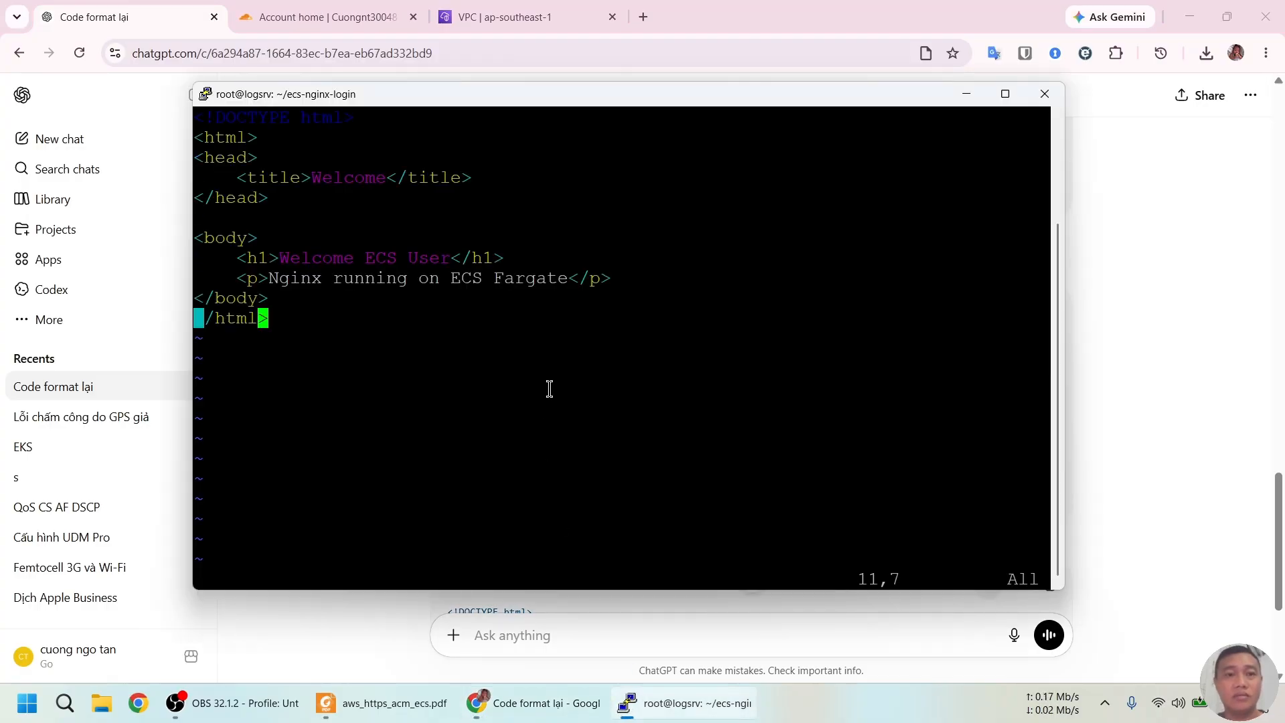
pyautogui.write(':wq')
pyautogui.press('Return')
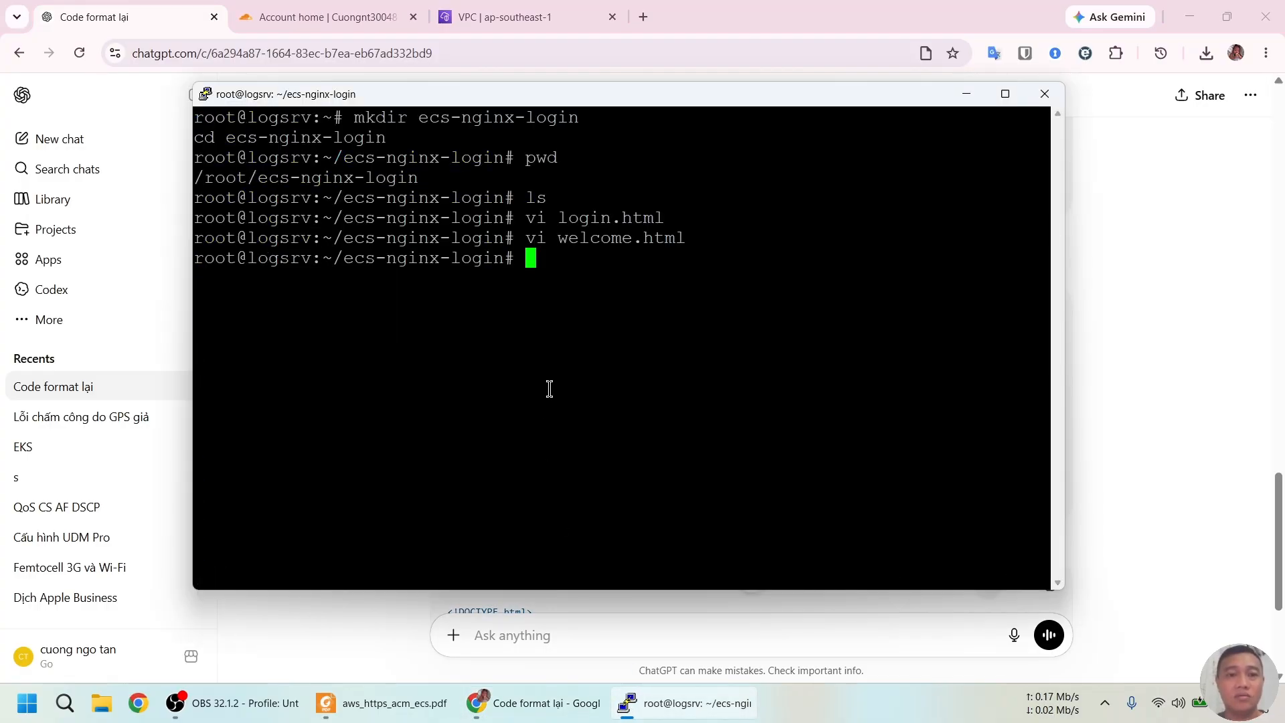
pyautogui.click(416, 697)
pyautogui.scroll(-3, 461, 411)
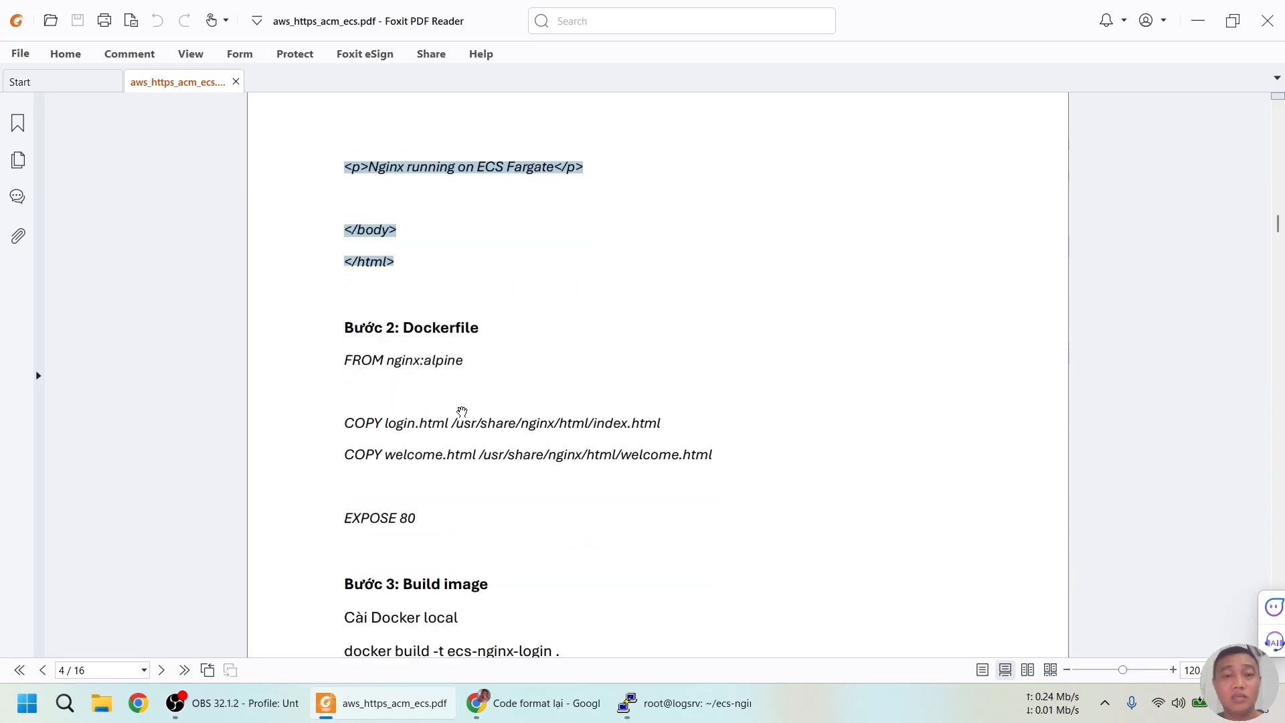
# Open a new empty Dockerfile in vi
pyautogui.moveTo(406, 328); pyautogui.dragTo(486, 328)
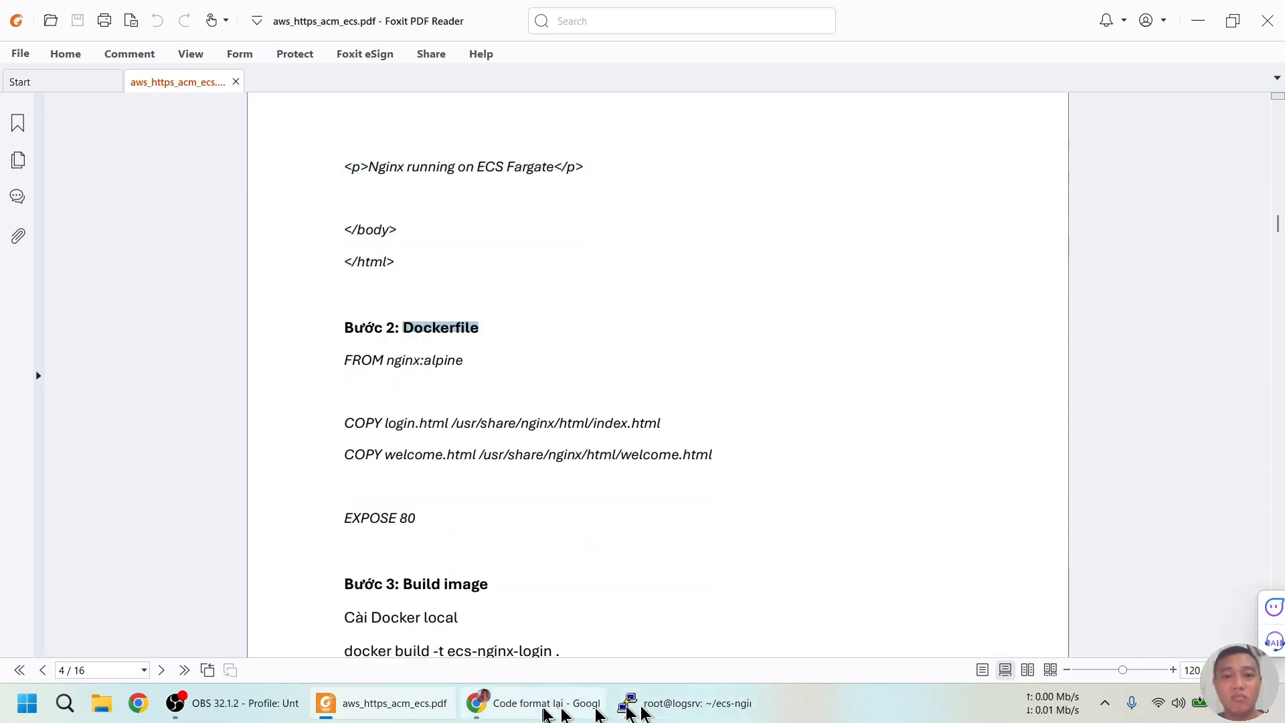
pyautogui.click(630, 704)
pyautogui.write('vi')
pyautogui.rightClick(621, 471)
pyautogui.press('Return')
# Have ChatGPT format the guide's Dockerfile lines from FROM nginx:alpine to EXPOSE 80
pyautogui.hotkey('alt', 'Tab')
pyautogui.moveTo(342, 359); pyautogui.dragTo(467, 529)
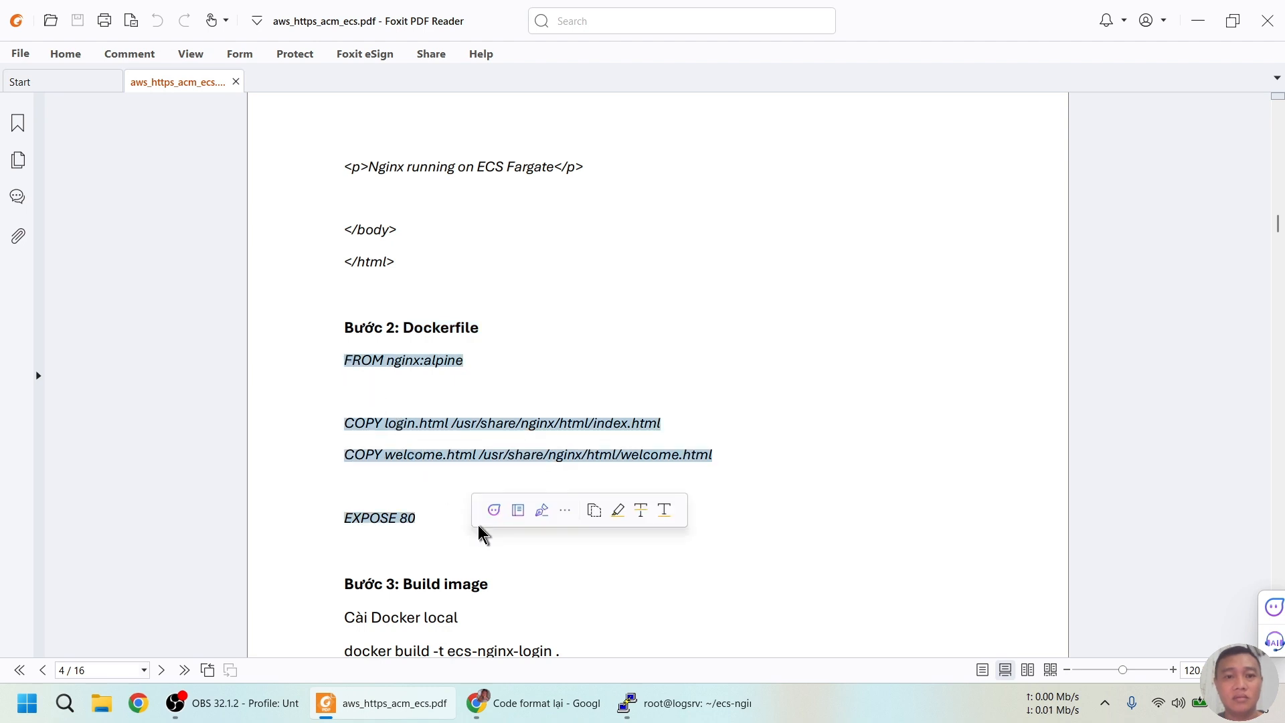
pyautogui.click(515, 703)
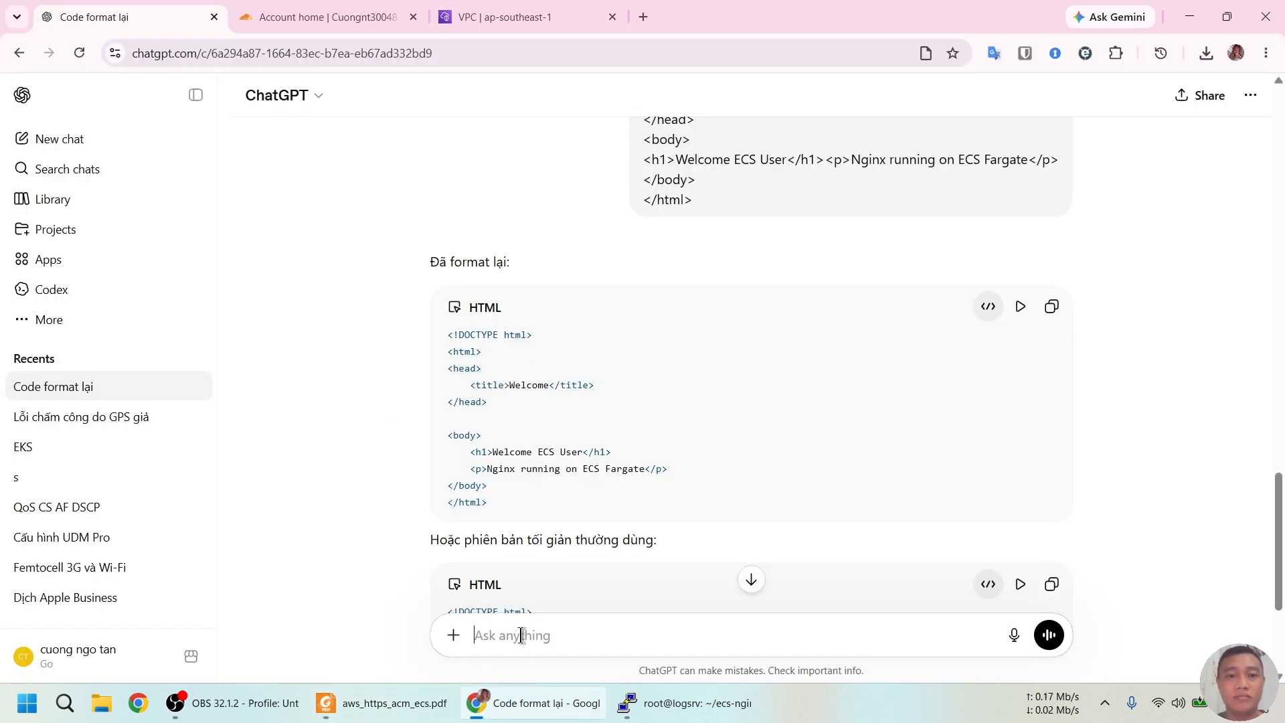
pyautogui.hotkey('ctrl', 'v')
pyautogui.press('Return')
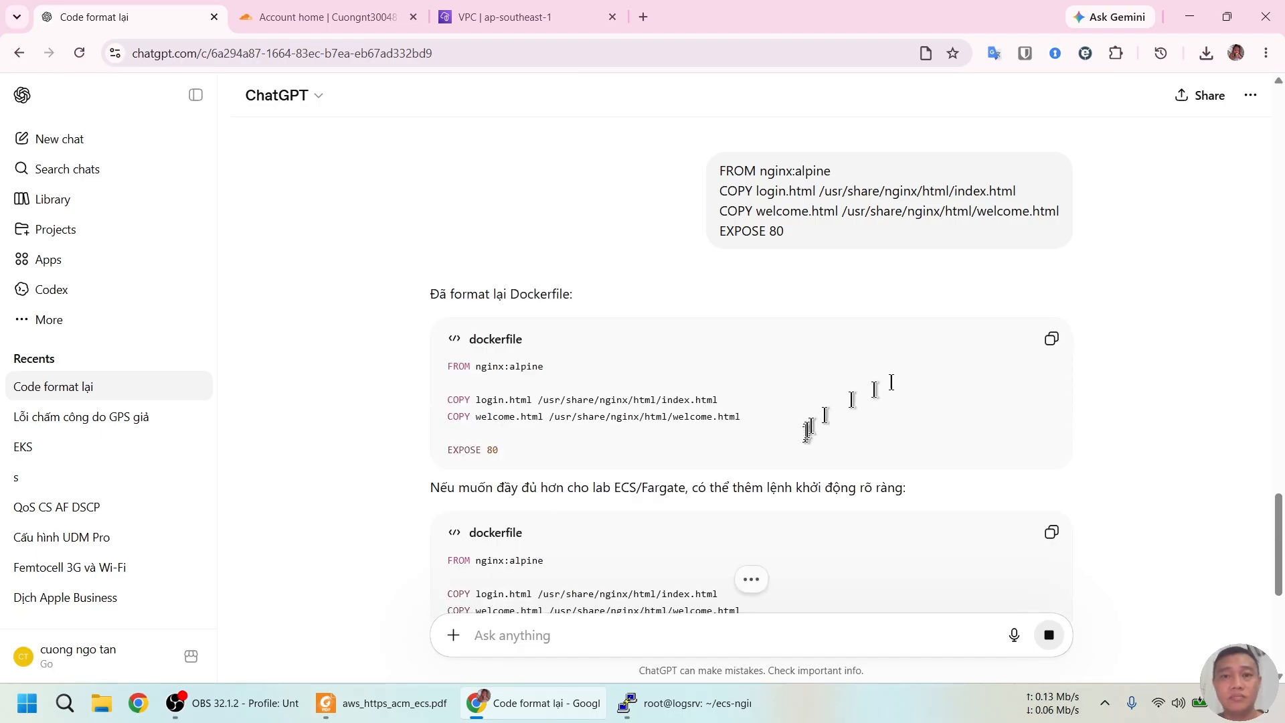
# Paste the formatted Dockerfile into vi and save it with :wq
pyautogui.click(1053, 341)
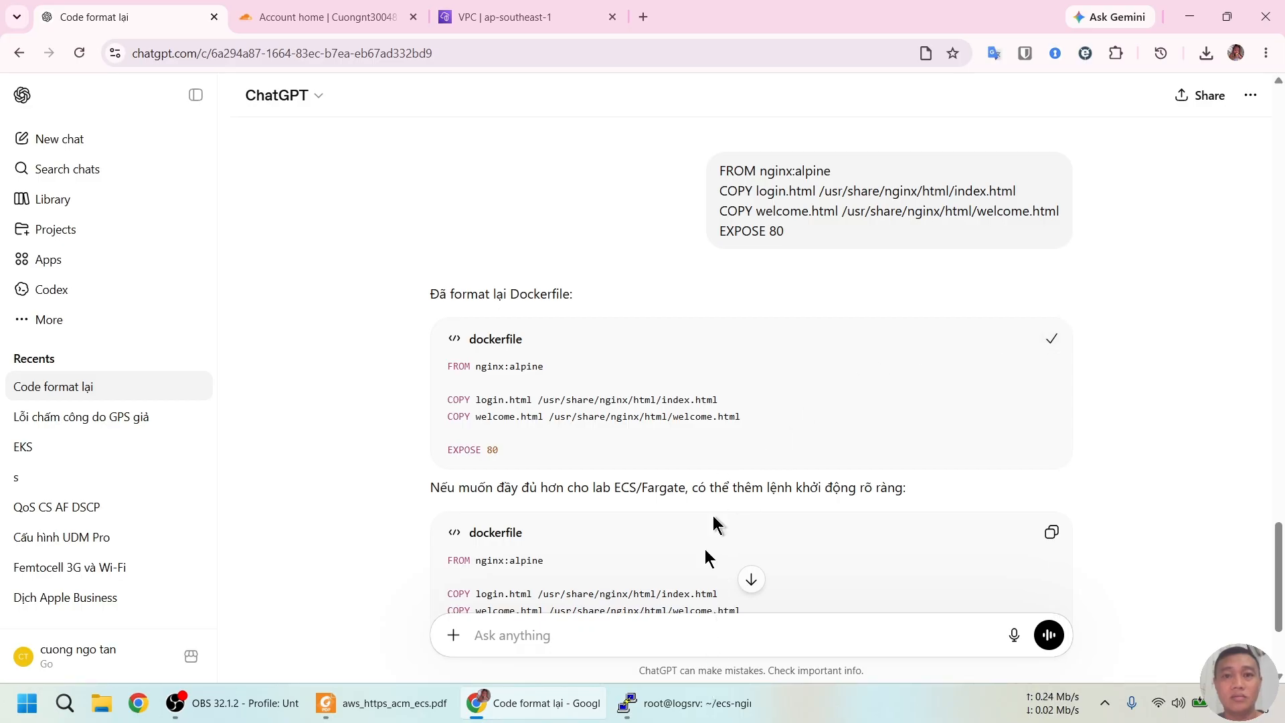
pyautogui.click(680, 703)
pyautogui.rightClick(464, 337)
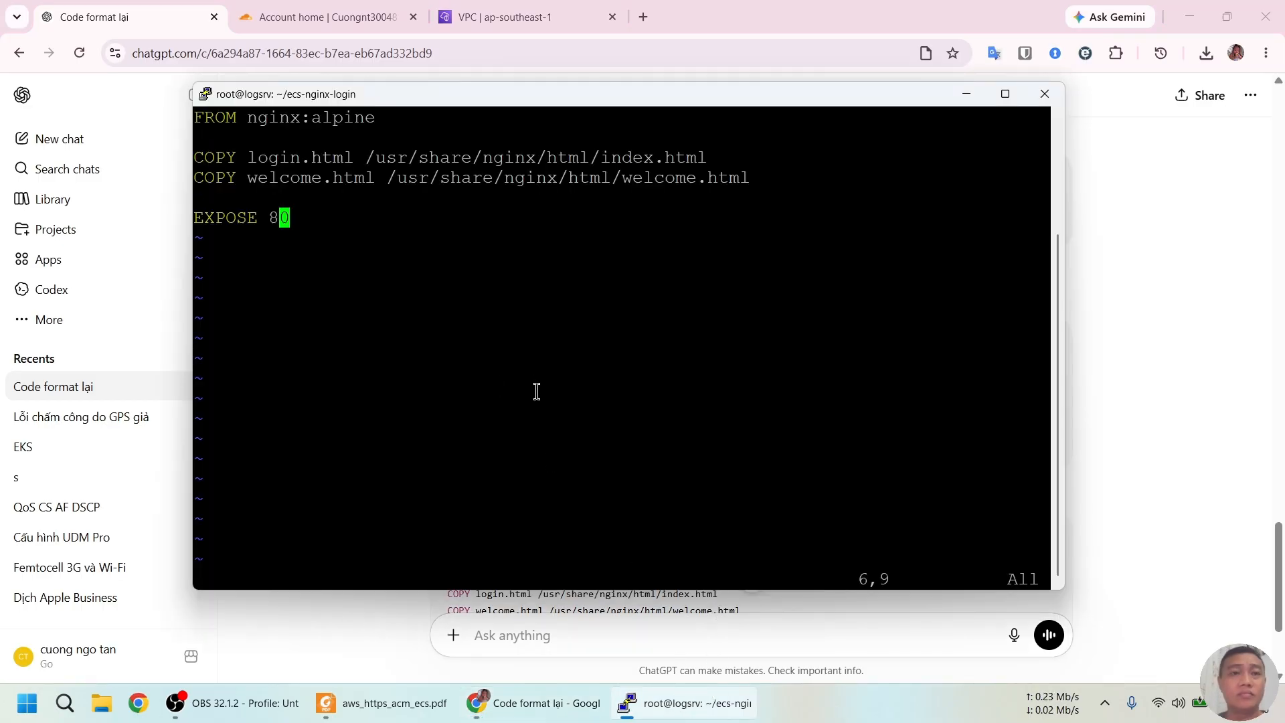
pyautogui.write(':wq')
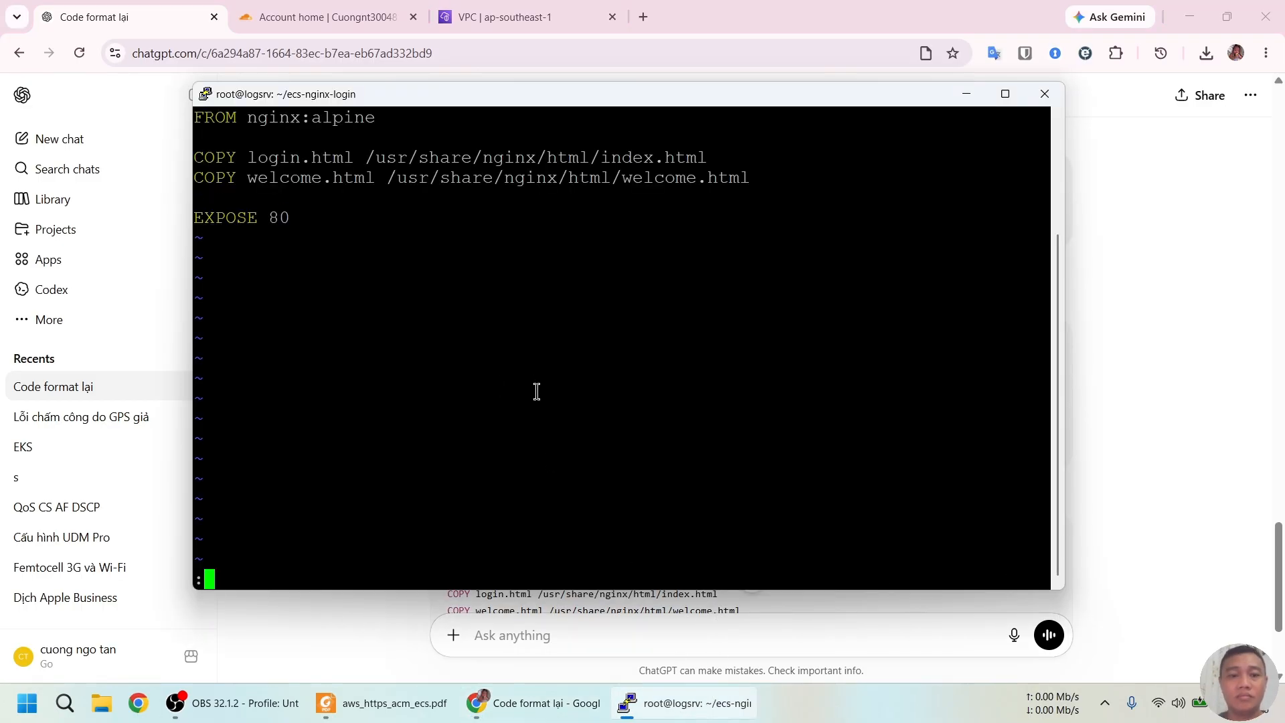
pyautogui.press('Return')
# Scroll the guide to Step 3 and select its docker build command
pyautogui.click(410, 704)
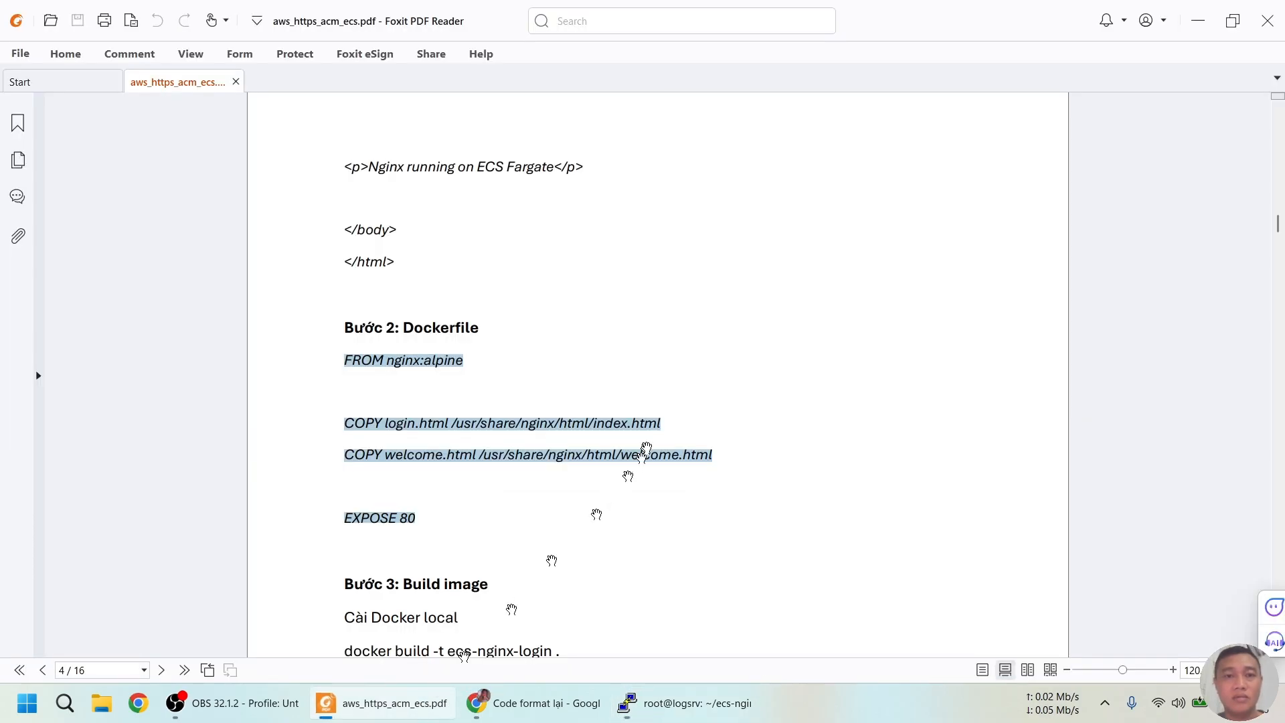
pyautogui.scroll(-3, 659, 455)
pyautogui.scroll(-1, 662, 466)
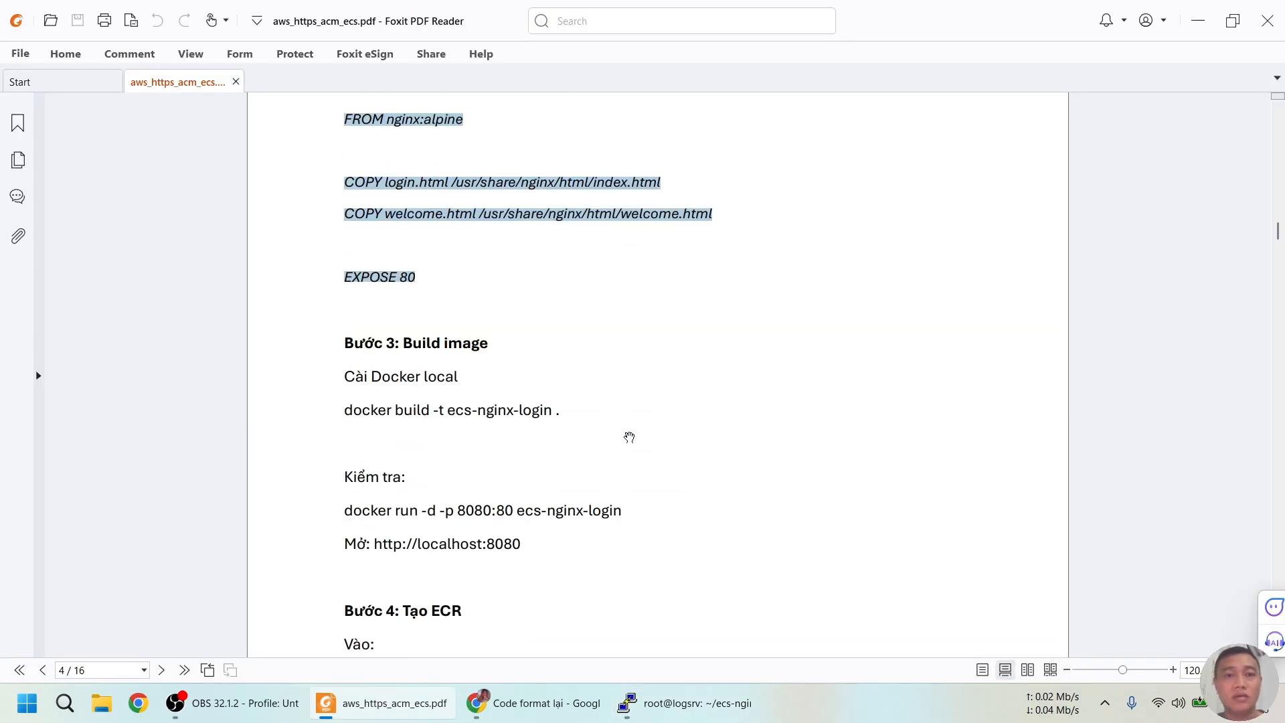
pyautogui.click(682, 703)
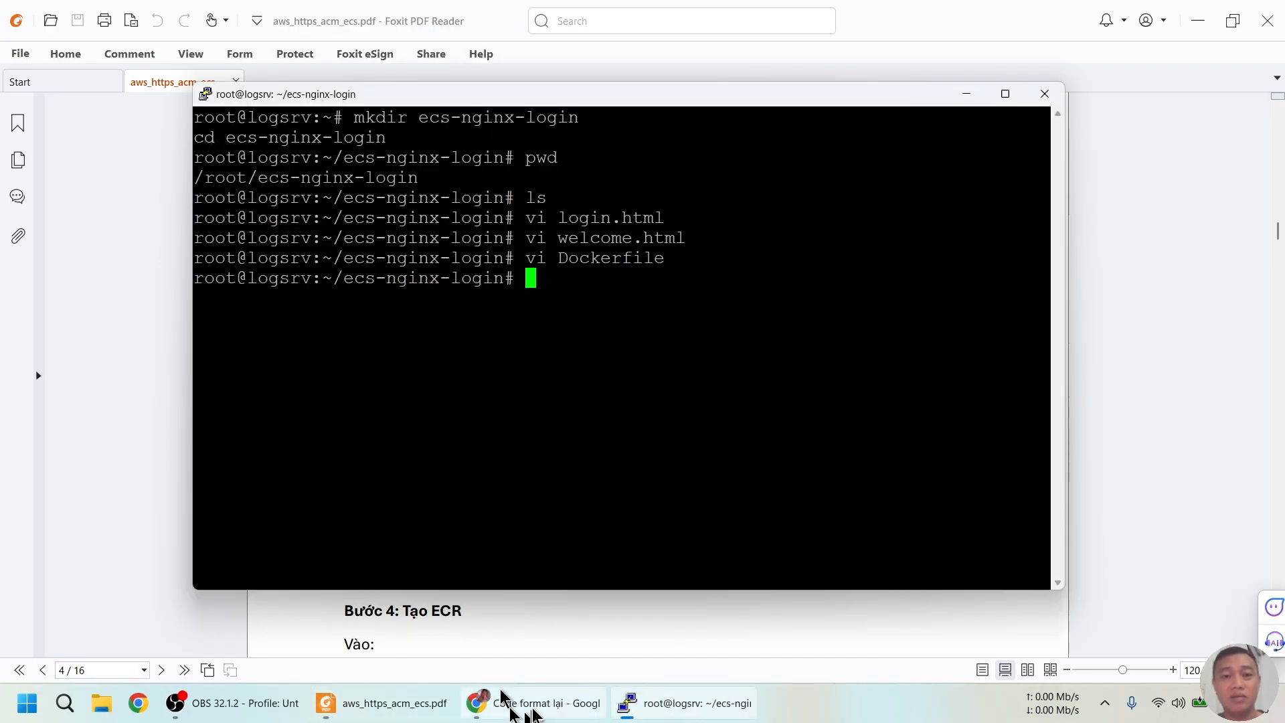
pyautogui.click(529, 702)
pyautogui.click(385, 703)
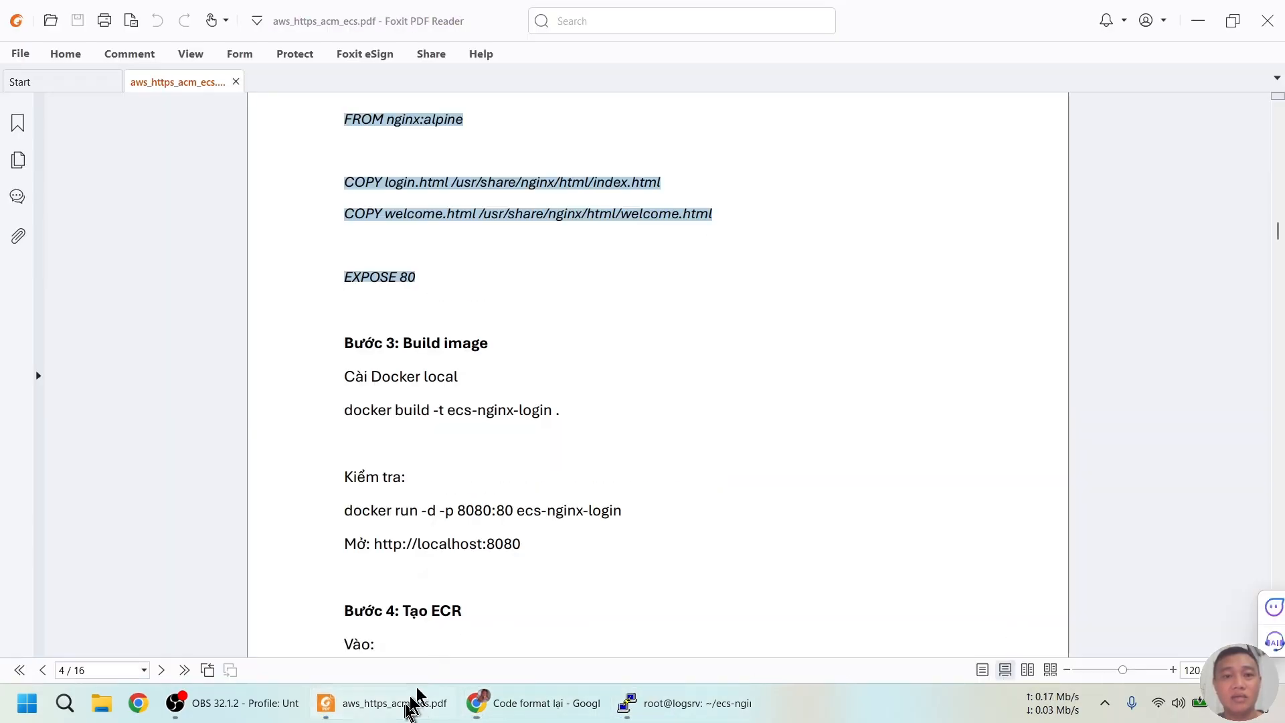
pyautogui.moveTo(346, 410); pyautogui.dragTo(564, 421)
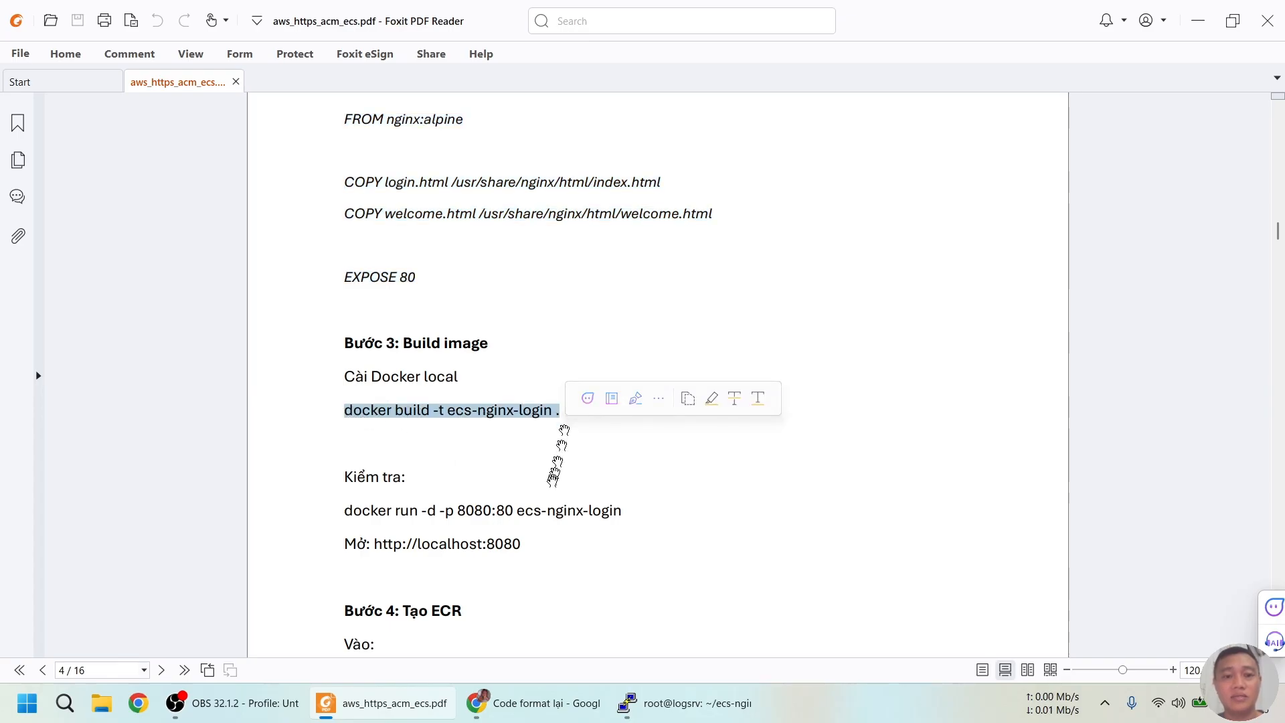
pyautogui.click(676, 703)
# List all containers with docker ps -a and the running ones with docker ps
pyautogui.write('docker ps -a')
pyautogui.press('Return')
pyautogui.write('docper')
pyautogui.press('BackSpace')
pyautogui.write('ker ps')
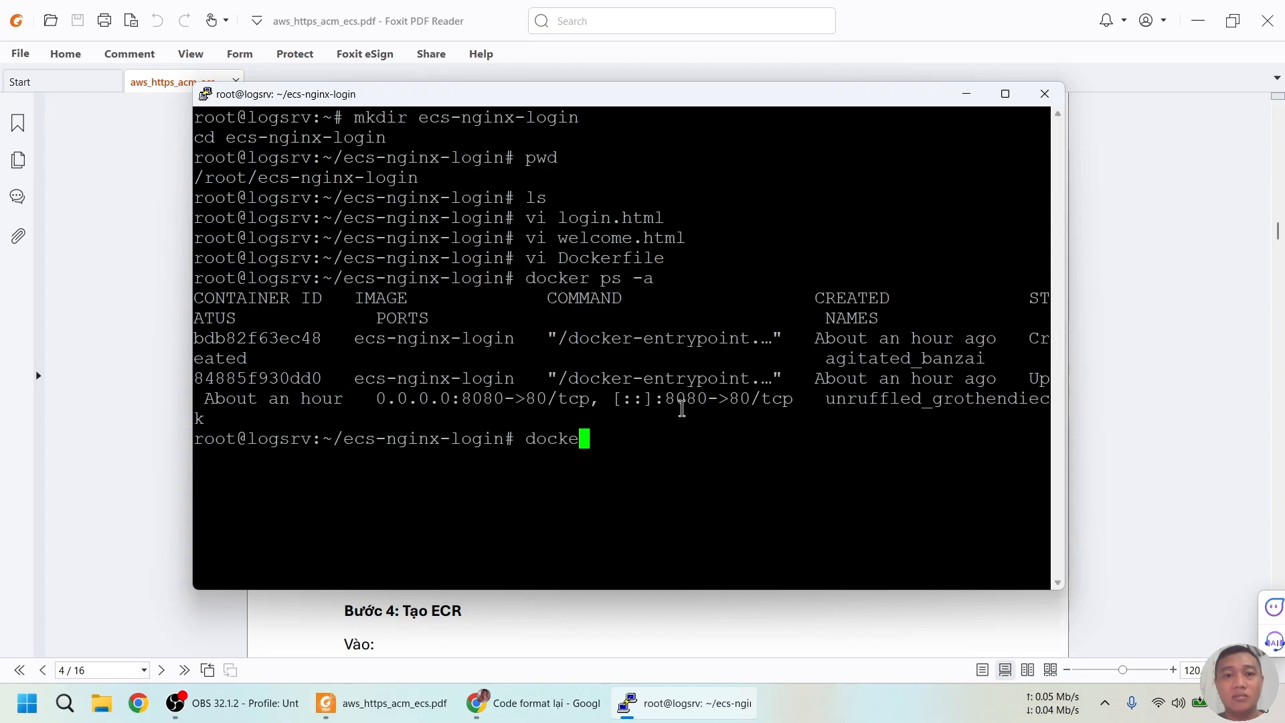
pyautogui.press('Return')
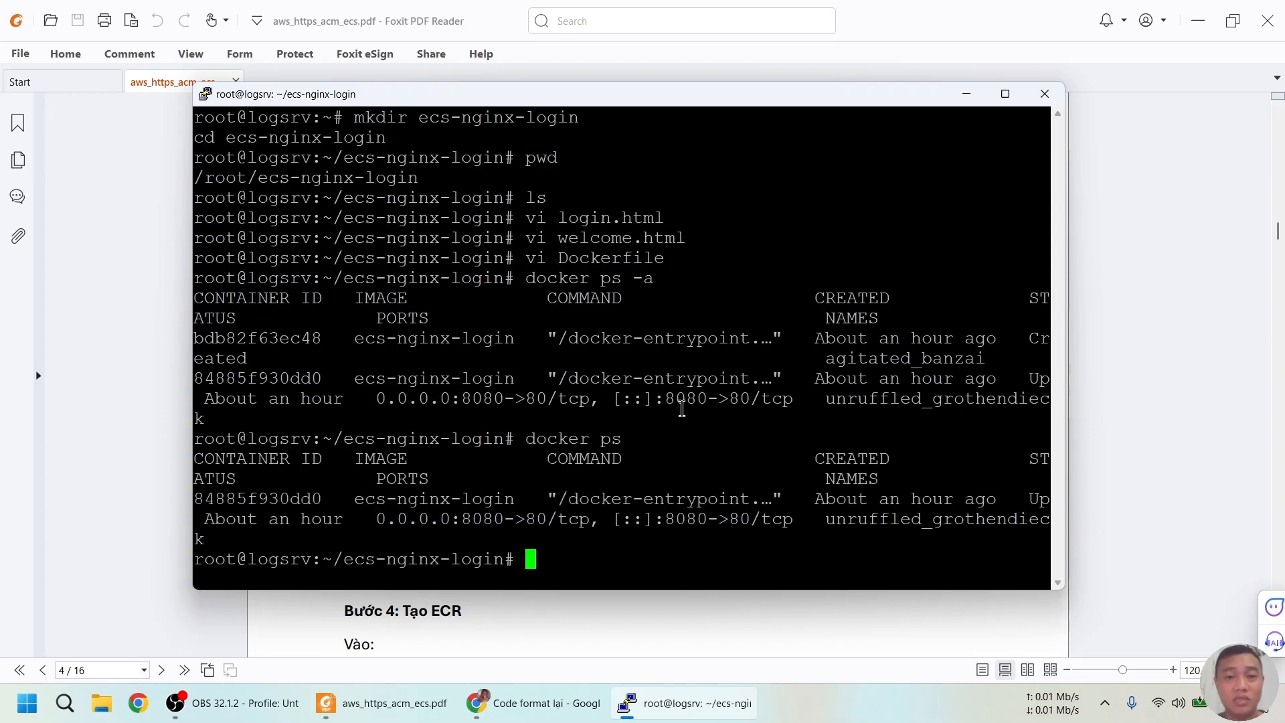
# Stop and remove container 84885f930dd0, then list the remaining containers
pyautogui.write('doc')
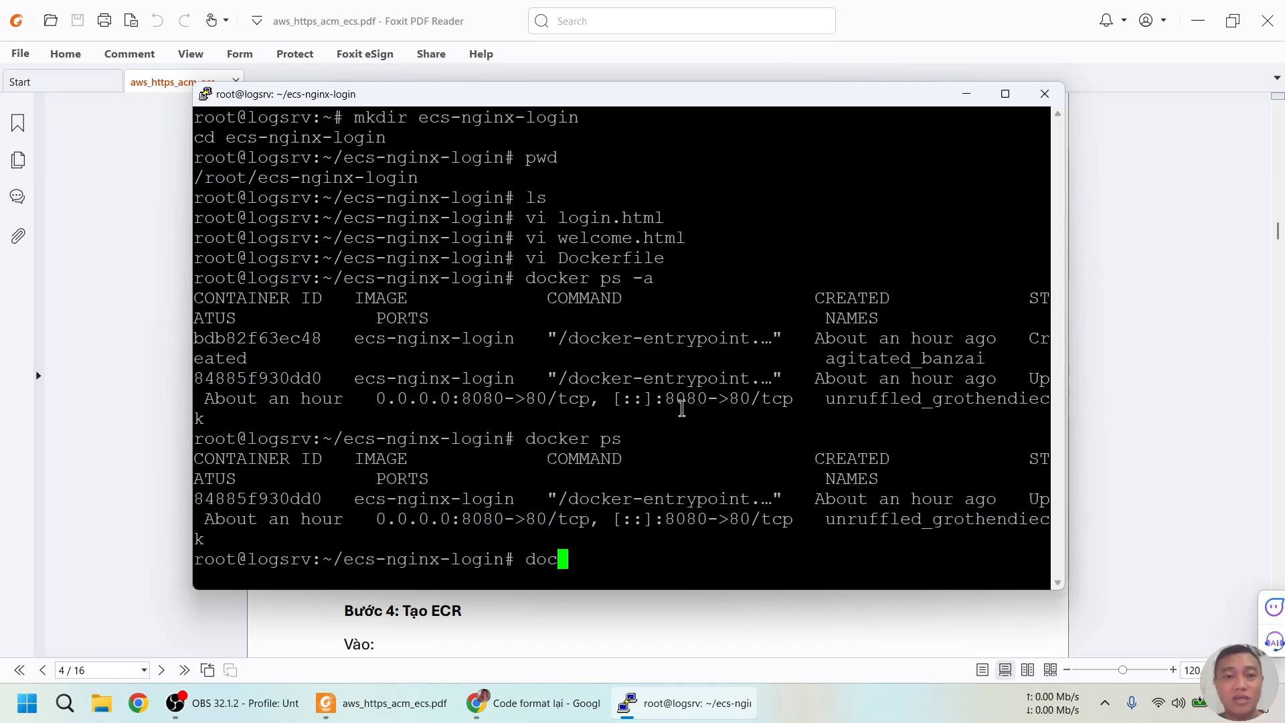
pyautogui.write('ker stop')
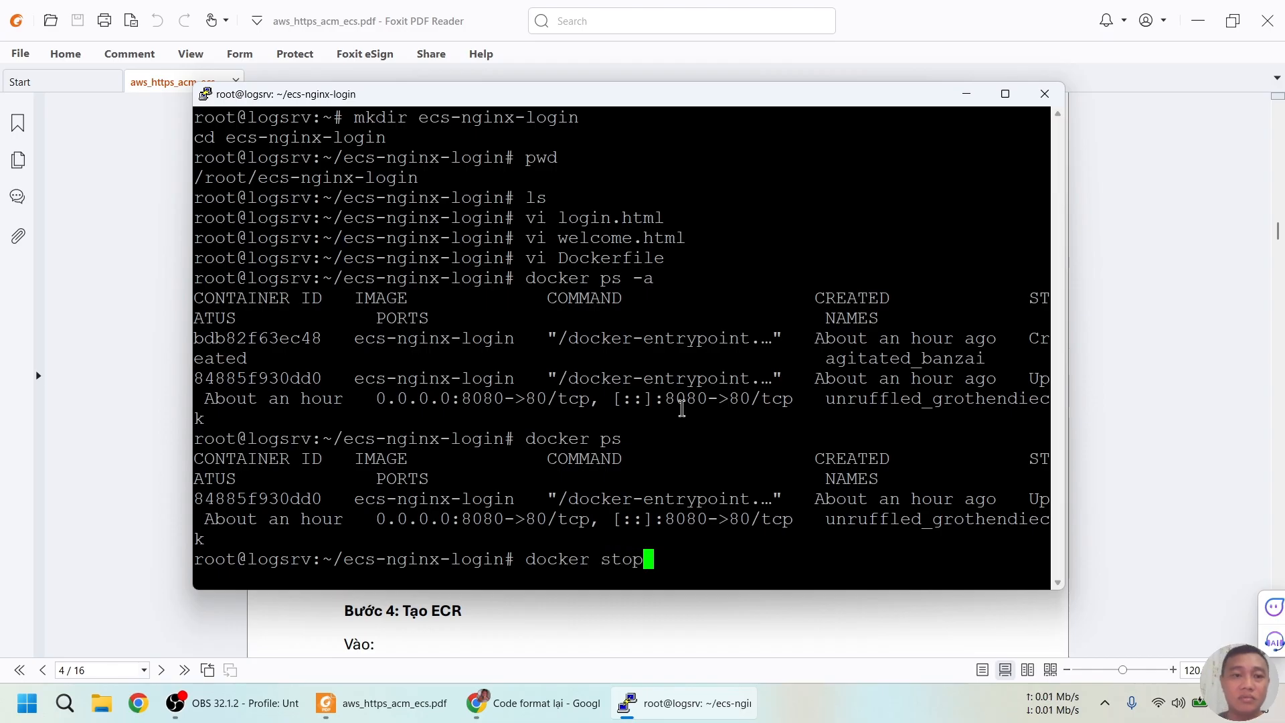
pyautogui.moveTo(200, 499); pyautogui.dragTo(314, 494)
pyautogui.rightClick(314, 490)
pyautogui.press('Return')
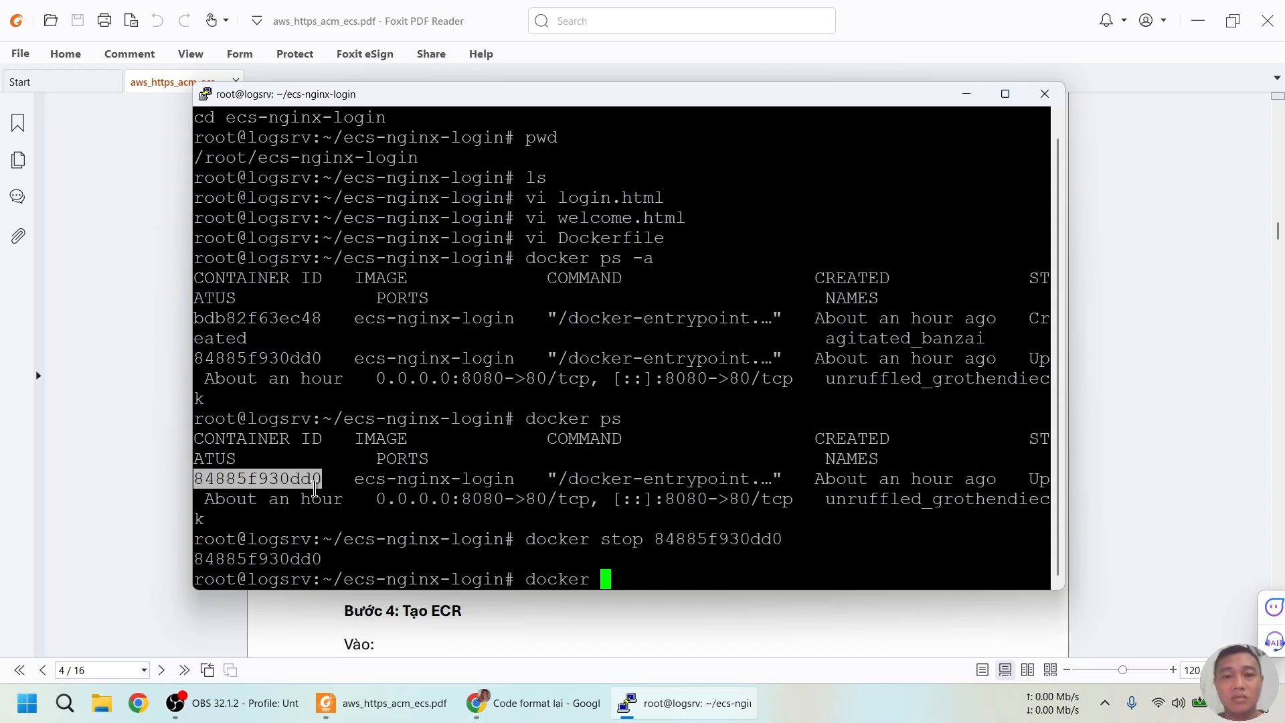
pyautogui.write('docker rm')
pyautogui.rightClick(314, 490)
pyautogui.press('Return')
pyautogui.press('Up')
pyautogui.press('Up')
pyautogui.press('Up')
pyautogui.write('-a')
pyautogui.press('Return')
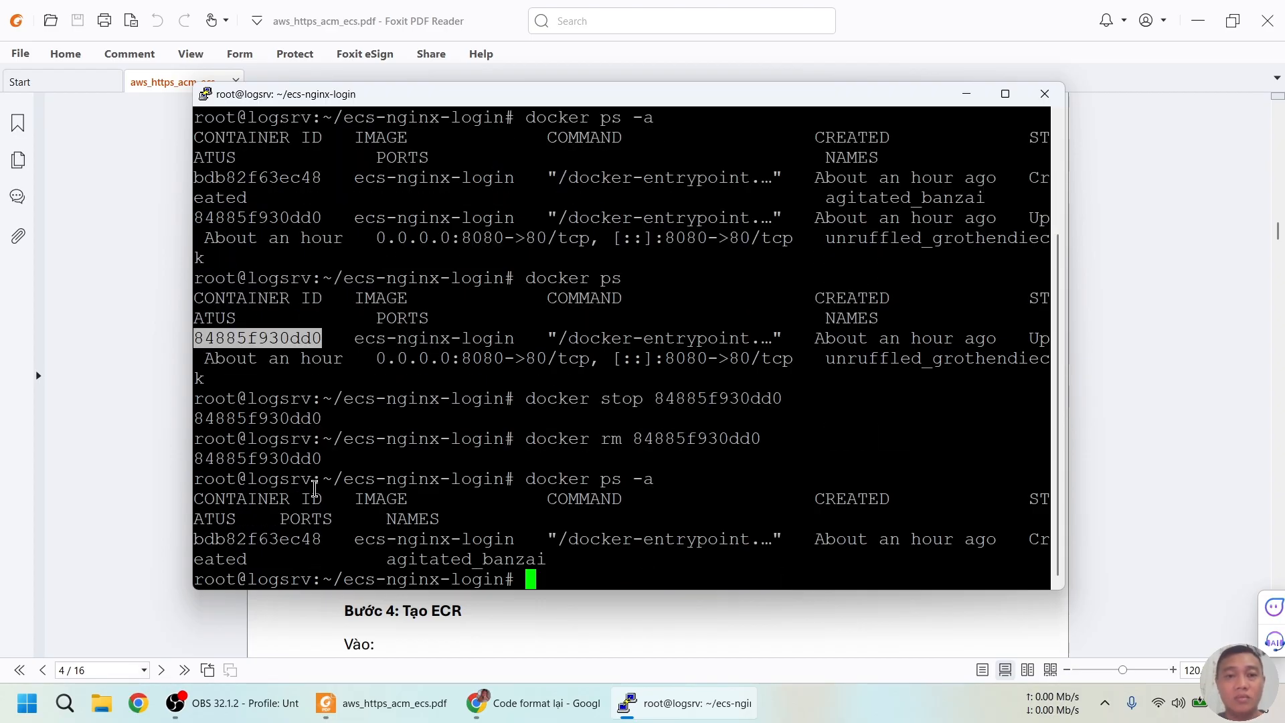
# Remove container bdb82f63ec48 and confirm docker ps -a shows no containers
pyautogui.press('Up')
pyautogui.press('Up')
pyautogui.press('BackSpace')
pyautogui.press('BackSpace')
pyautogui.press('BackSpace')
pyautogui.press('BackSpace')
pyautogui.press('BackSpace')
pyautogui.press('BackSpace')
pyautogui.press('BackSpace')
pyautogui.press('BackSpace')
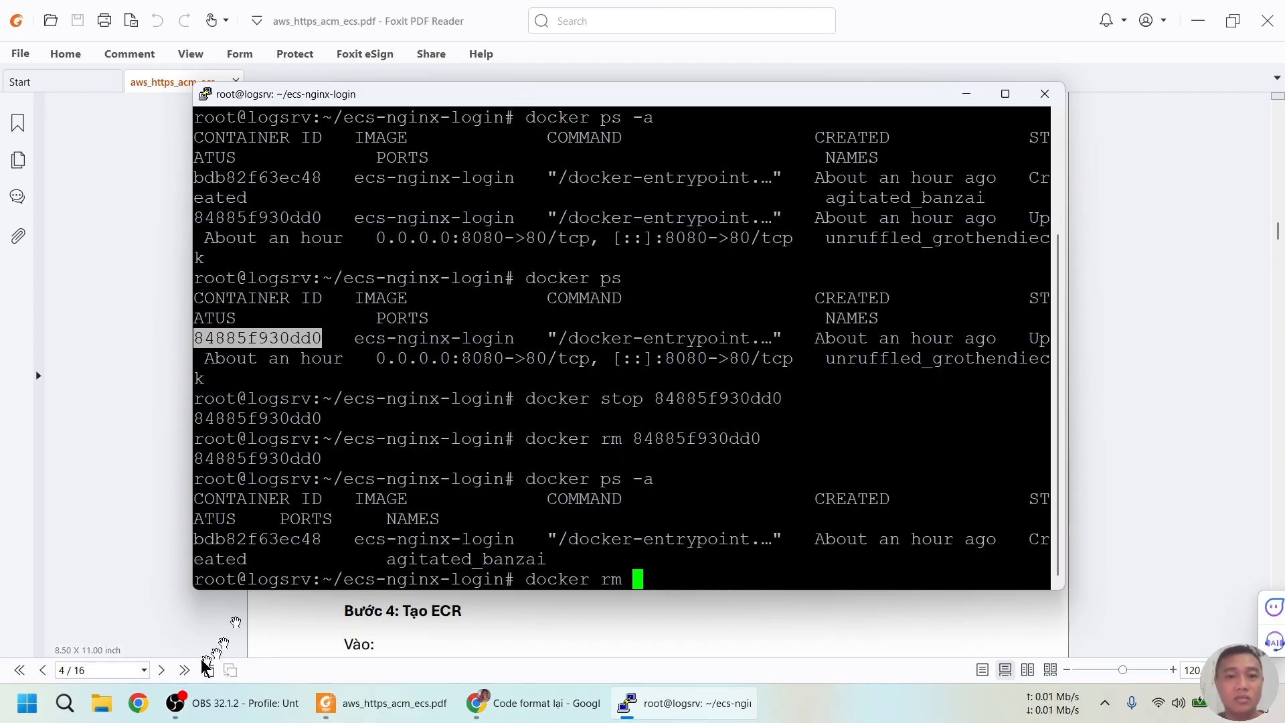
pyautogui.moveTo(199, 540); pyautogui.dragTo(306, 546)
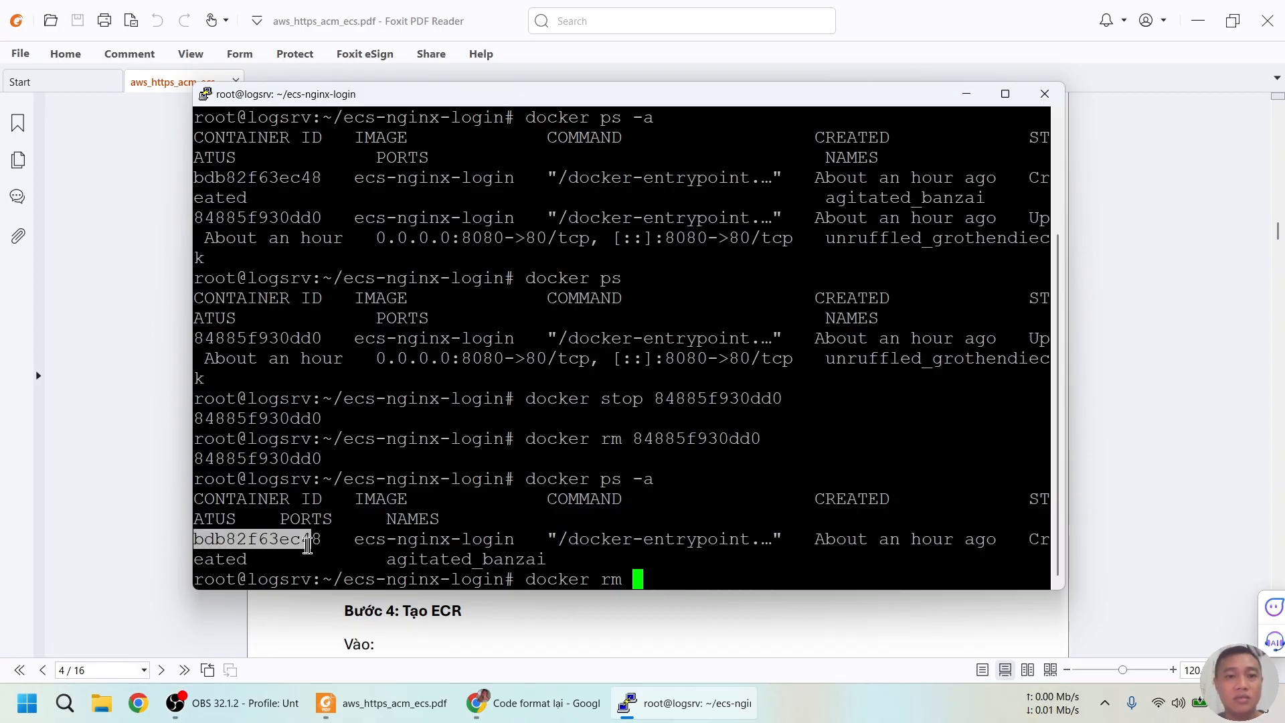
pyautogui.rightClick(313, 545)
pyautogui.press('Return')
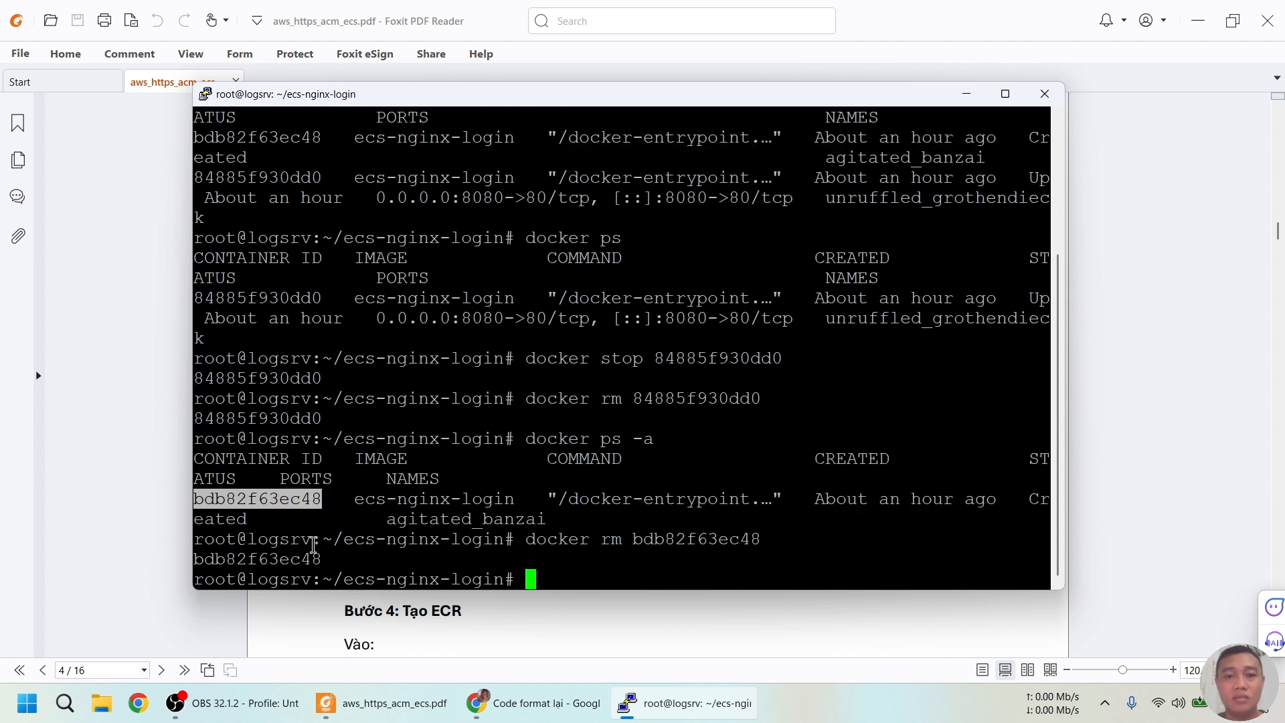
pyautogui.press('Up')
pyautogui.press('Up')
pyautogui.press('Return')
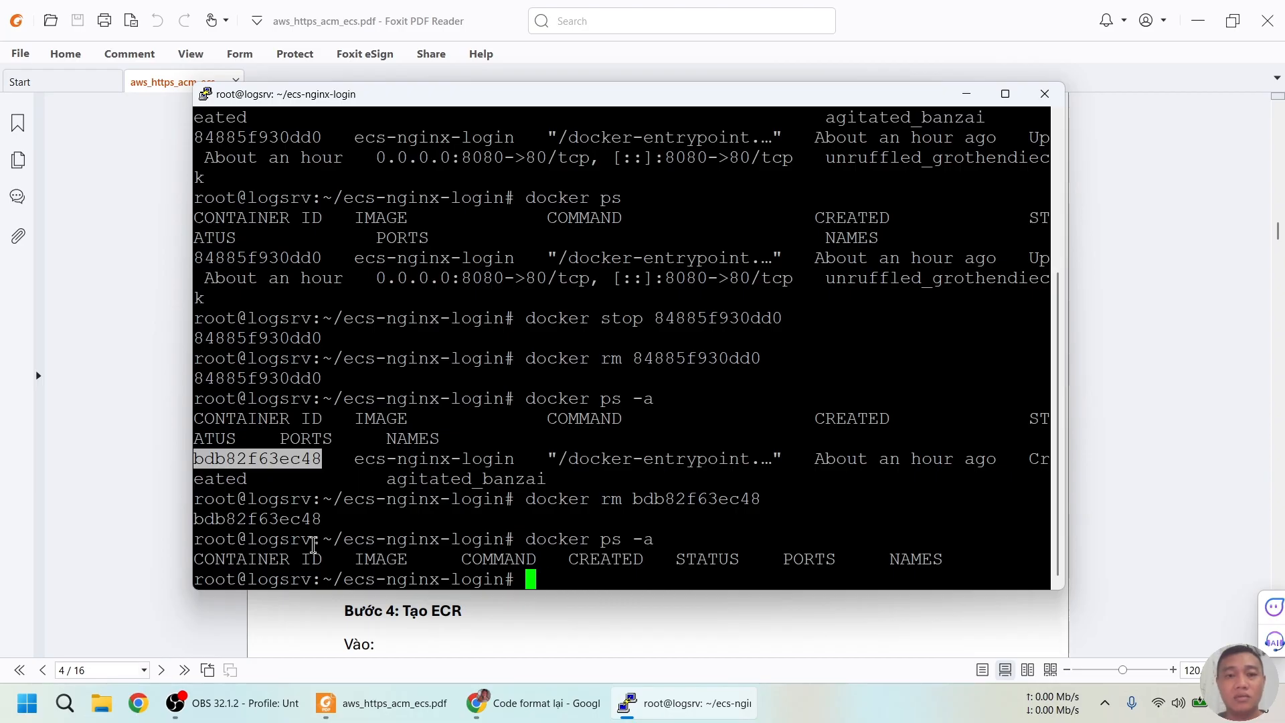
# List local images and remove the ECR-tagged ecs-nginx-login:latest image
pyautogui.write('docker images')
pyautogui.press('Return')
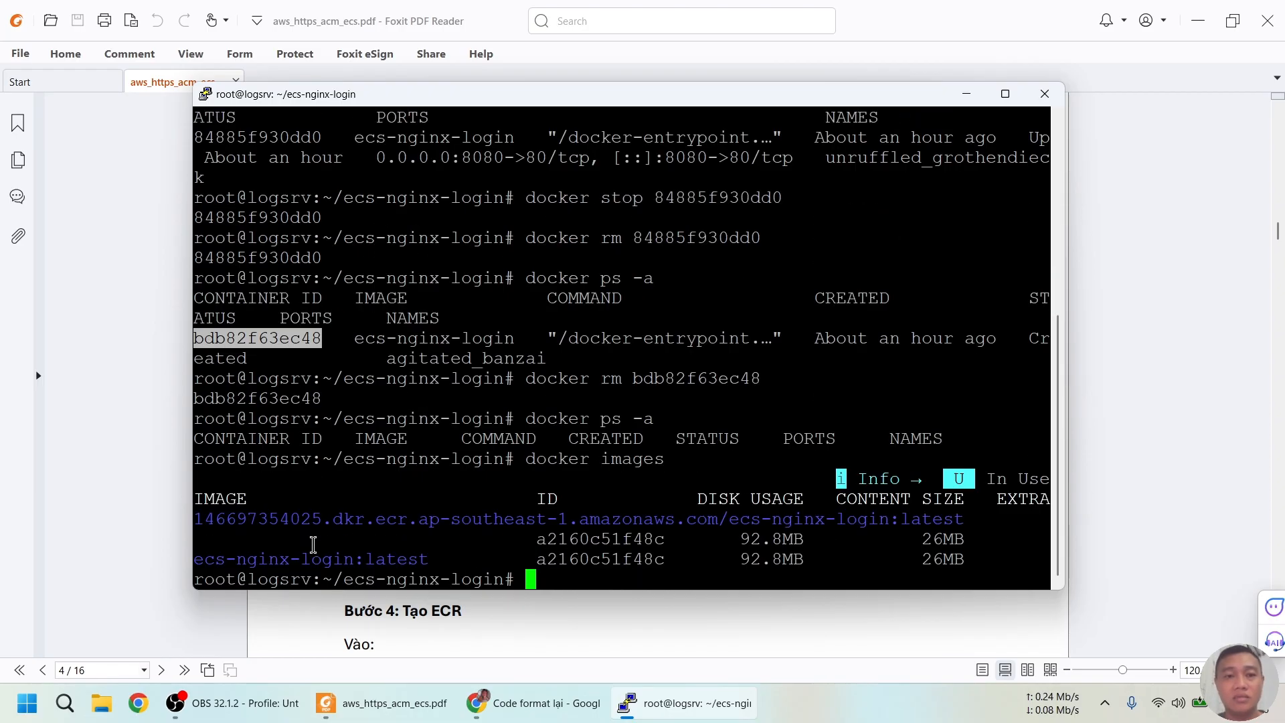
pyautogui.write('docker rm')
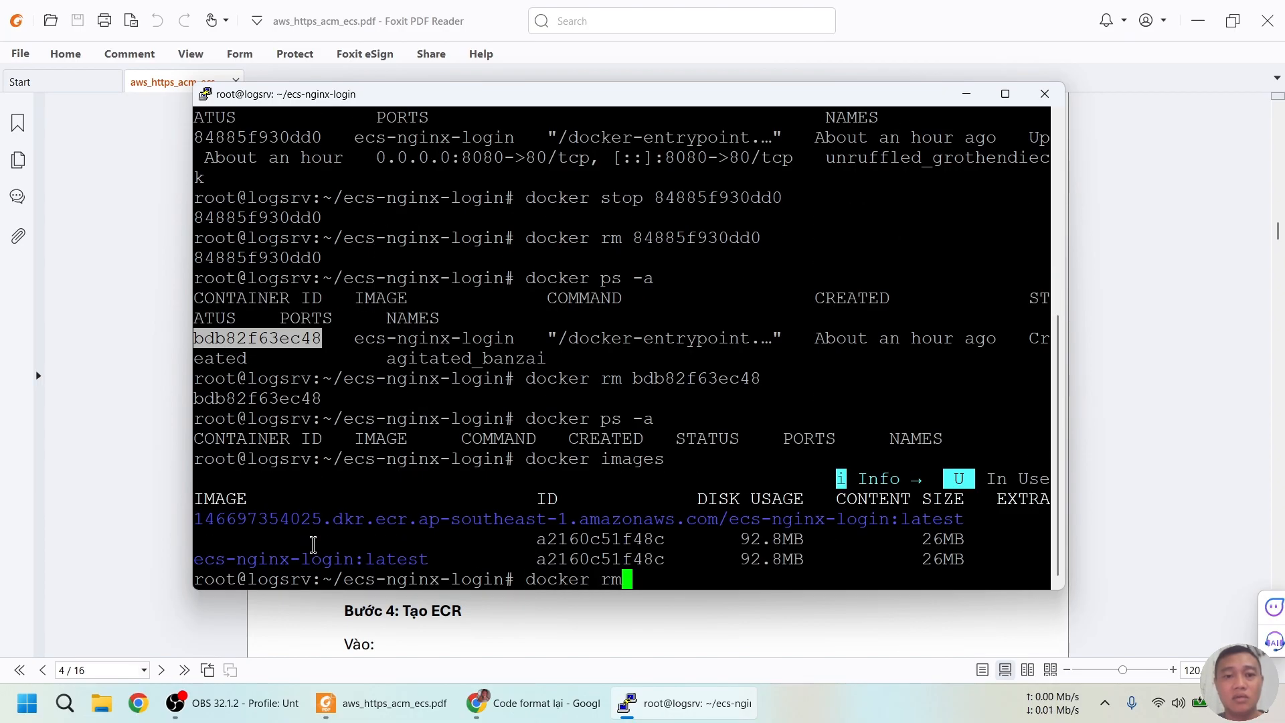
pyautogui.write('i 14')
pyautogui.press('Tab')
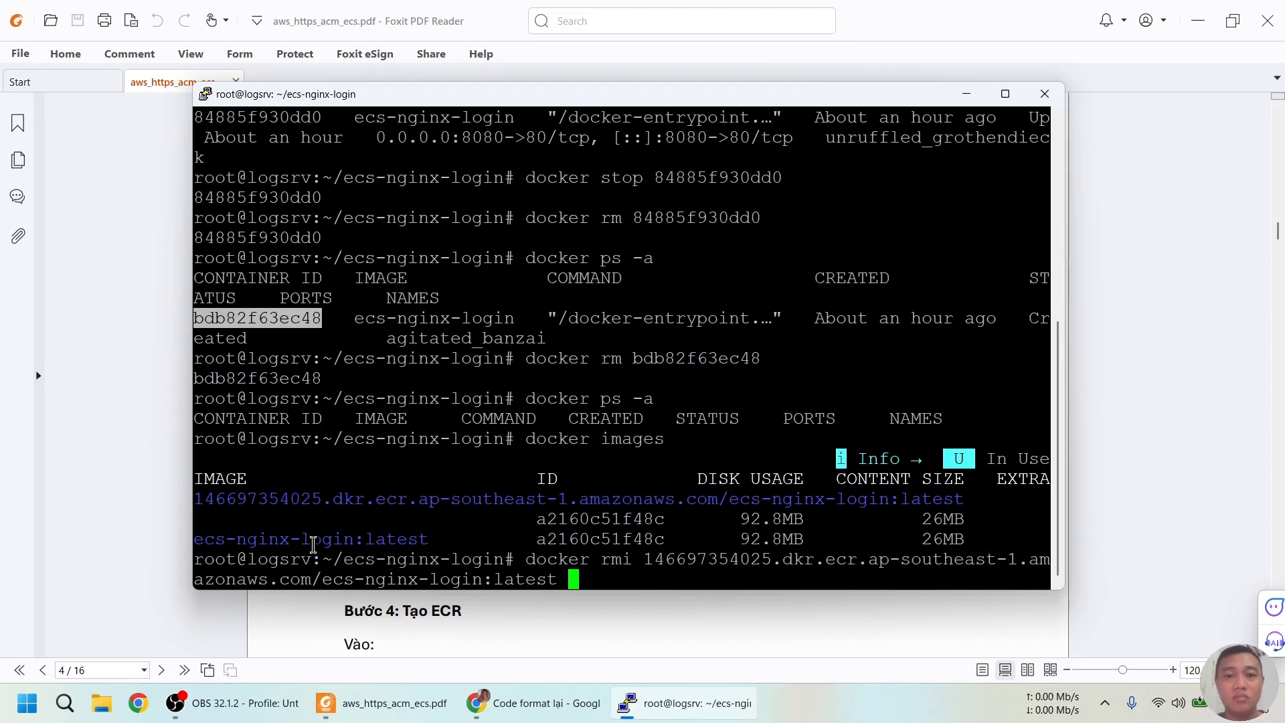
pyautogui.press('Return')
# Remove ecs-nginx-login:latest with docker rmi and confirm no images remain
pyautogui.press('Up')
pyautogui.press('Up')
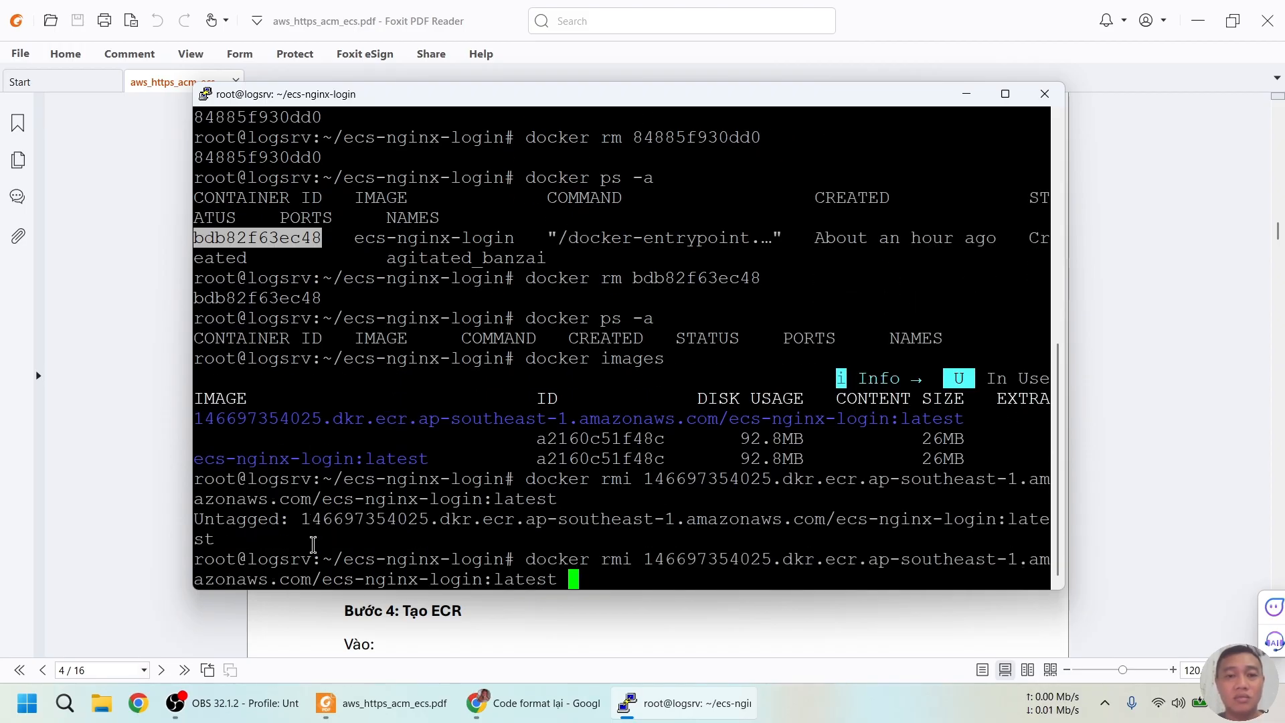
pyautogui.press('BackSpace')
pyautogui.press('BackSpace')
pyautogui.press('BackSpace')
pyautogui.press('BackSpace')
pyautogui.write('rmi ')
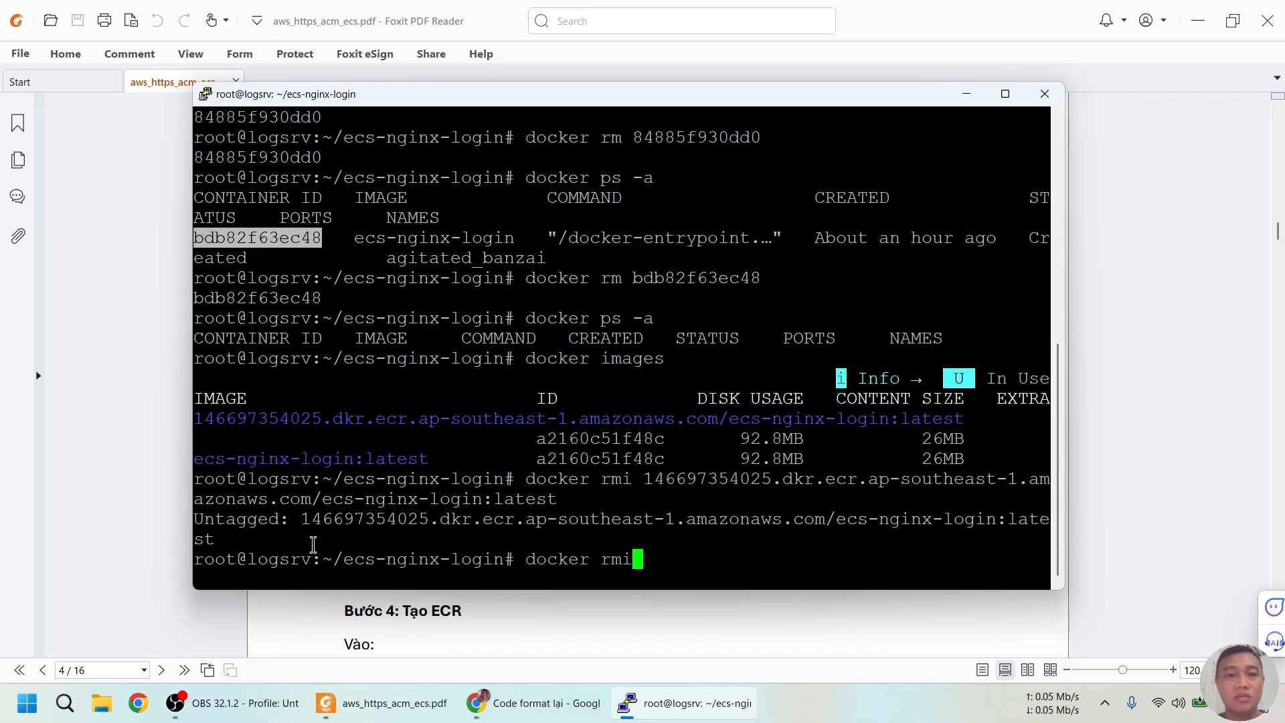
pyautogui.write('ecs-nginx-login:latest')
pyautogui.press('Return')
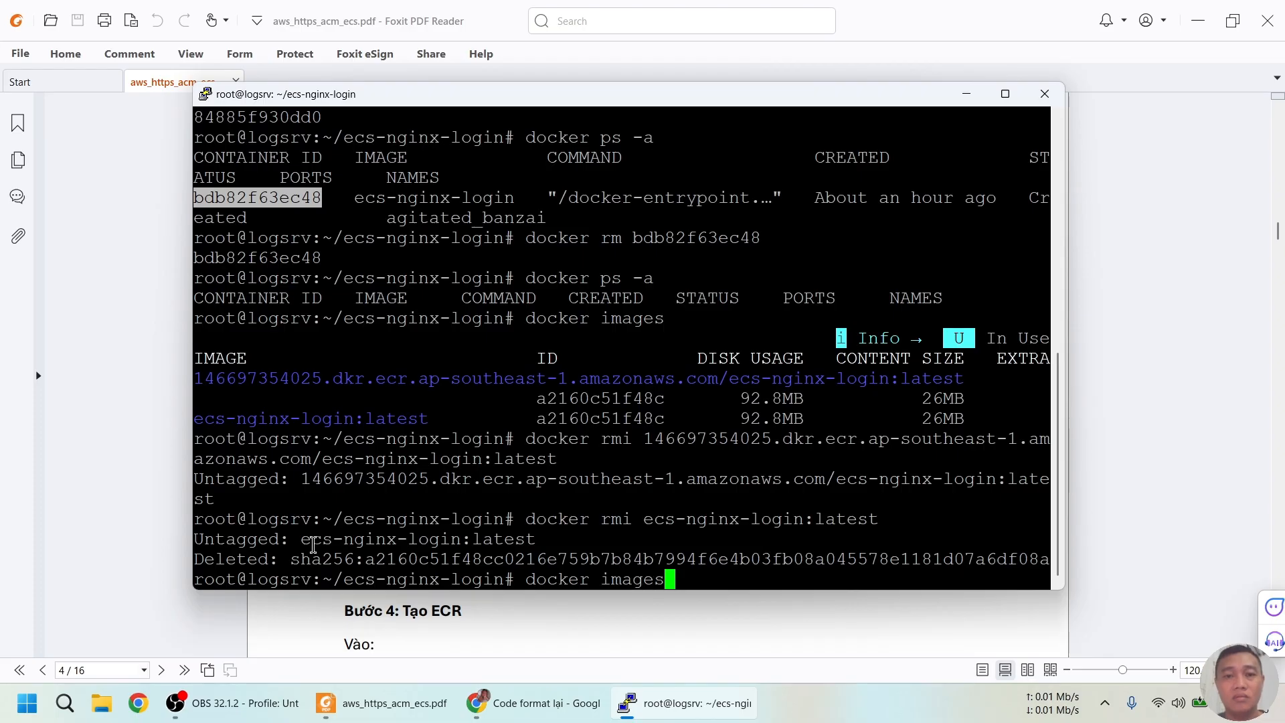
pyautogui.press('Return')
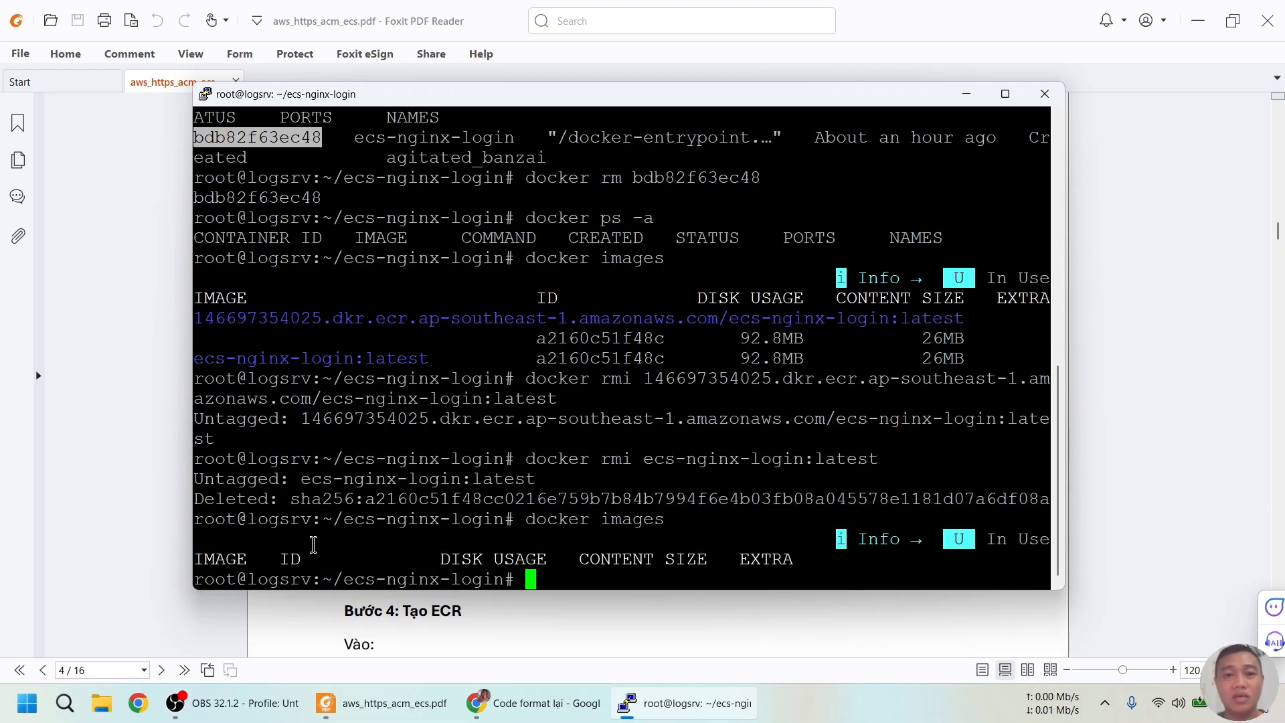
pyautogui.hotkey('alt', 'Tab')
pyautogui.hotkey('ctrl', 'c')
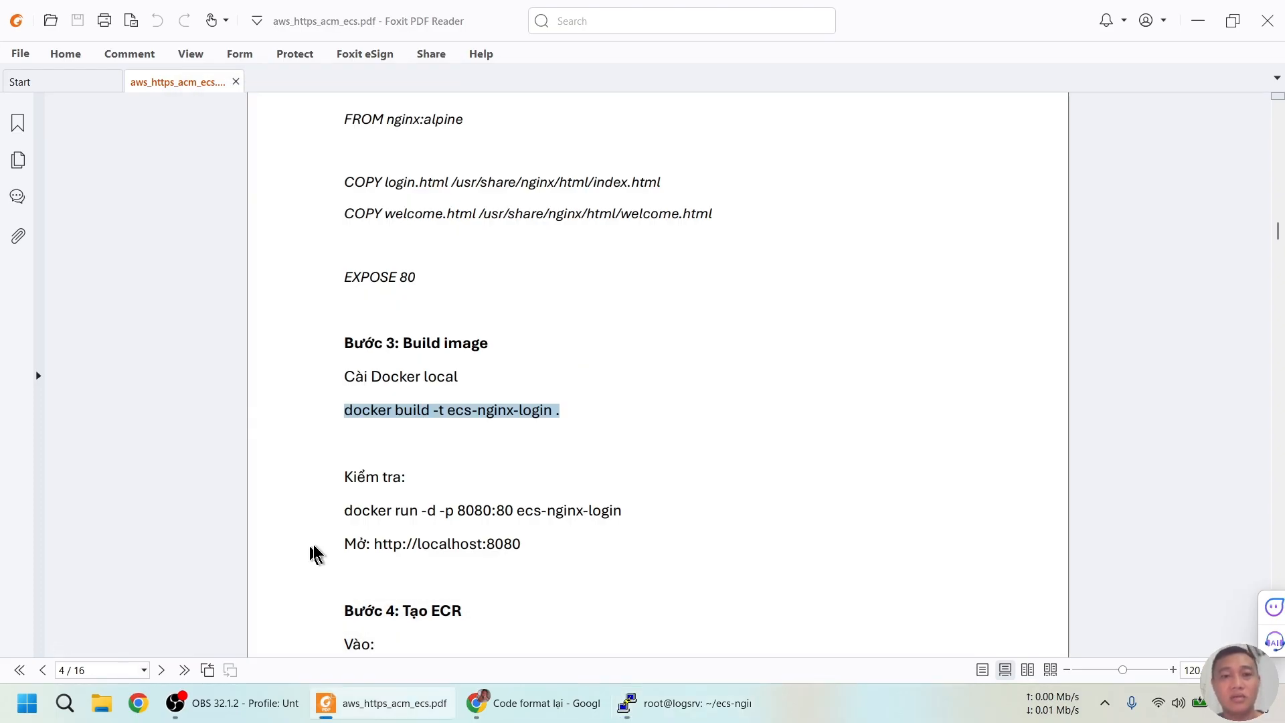
# Build the ecs-nginx-login image with docker build and verify it with docker images
pyautogui.hotkey('alt', 'Tab')
pyautogui.rightClick(366, 459)
pyautogui.press('Return')
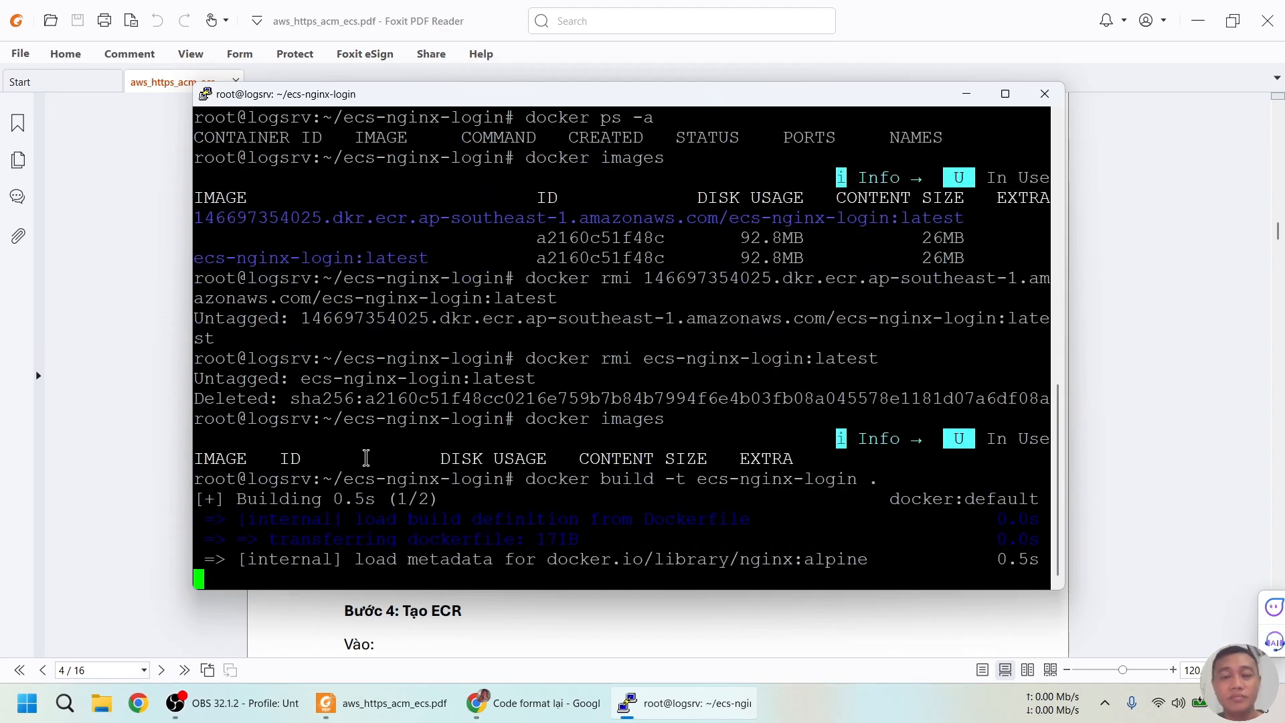
pyautogui.write('docker images')
pyautogui.press('Return')
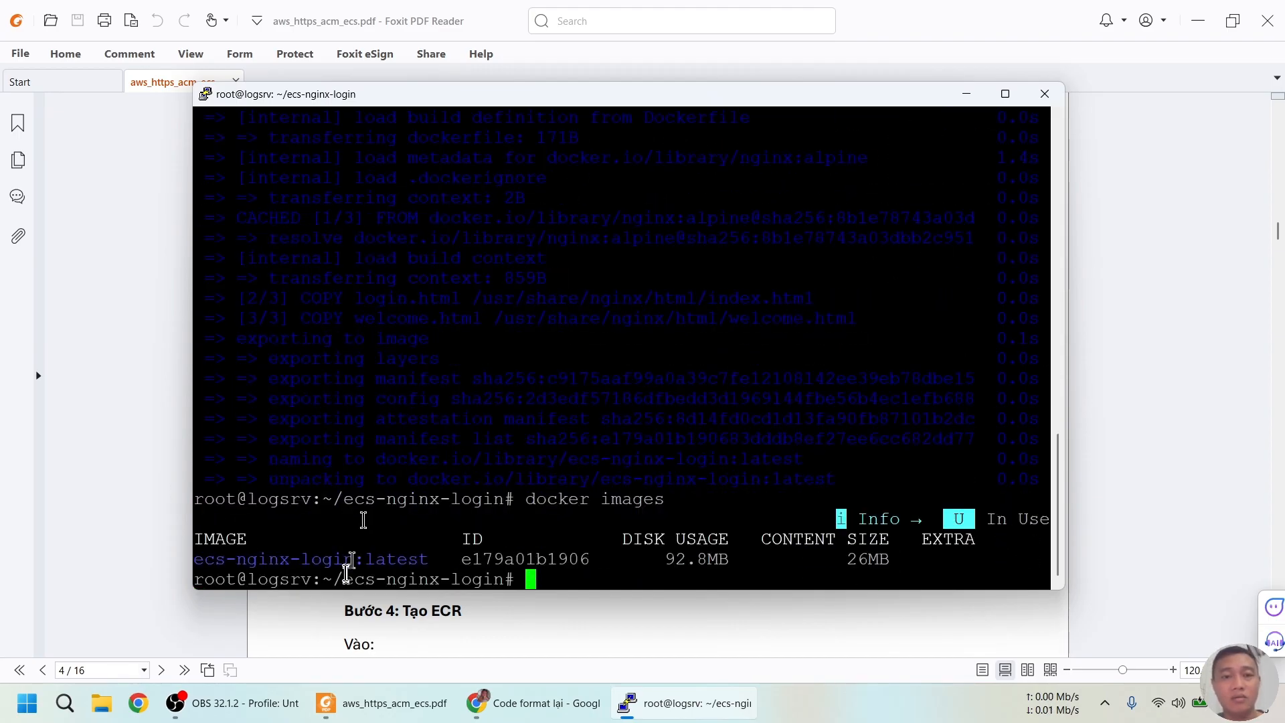
# Run the container with docker run -d -p 8080:80 ecs-nginx-login and check docker ps
pyautogui.hotkey('alt', 'Tab')
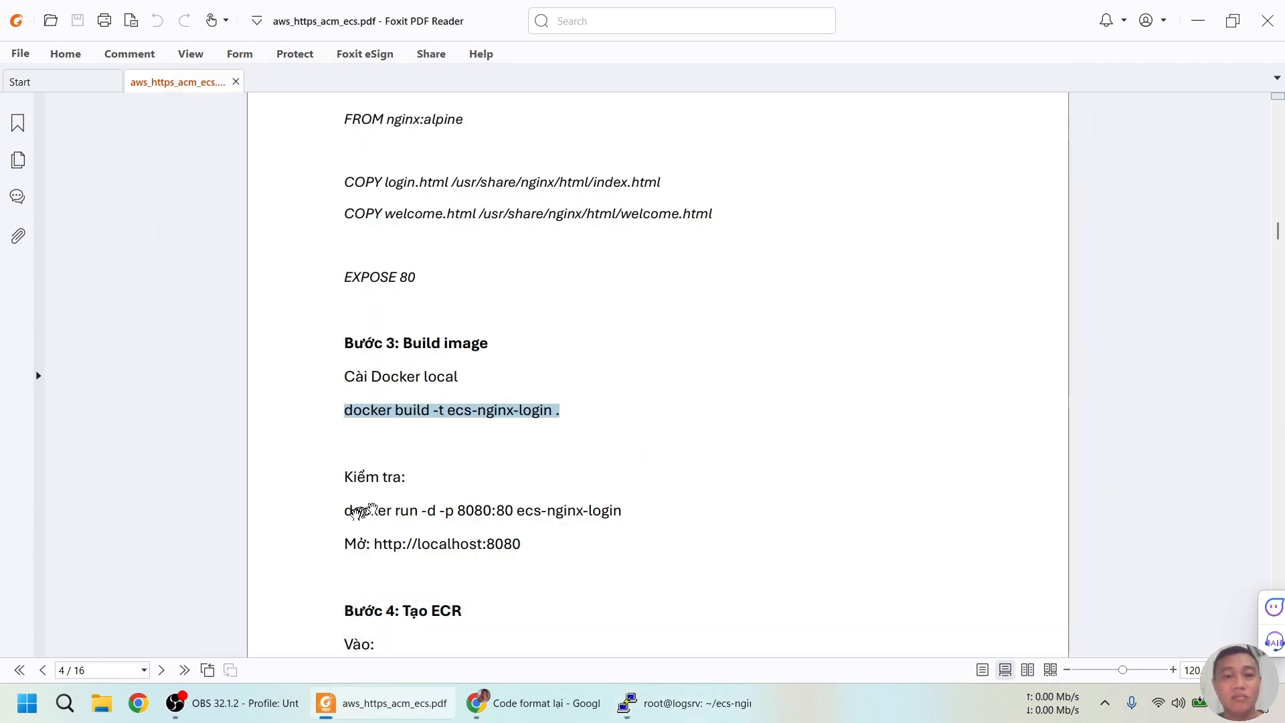
pyautogui.moveTo(345, 509); pyautogui.dragTo(622, 510)
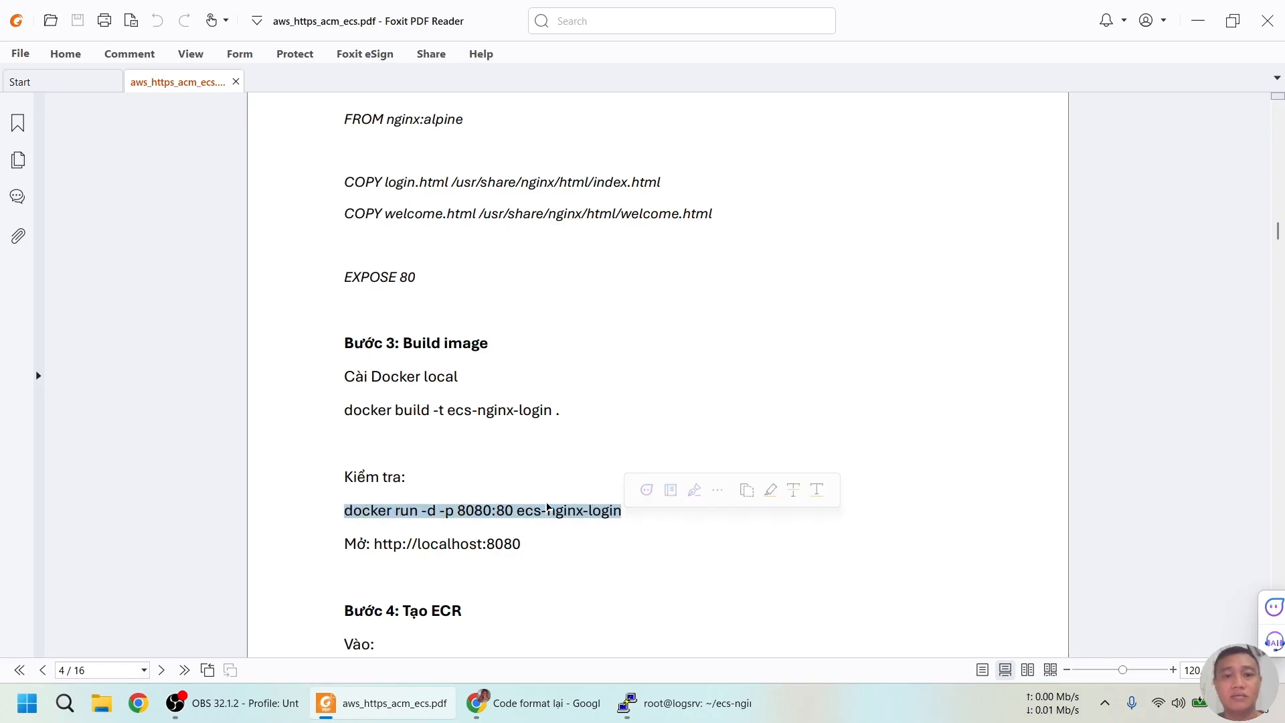
pyautogui.hotkey('alt', 'Tab')
pyautogui.rightClick(573, 426)
pyautogui.press('Return')
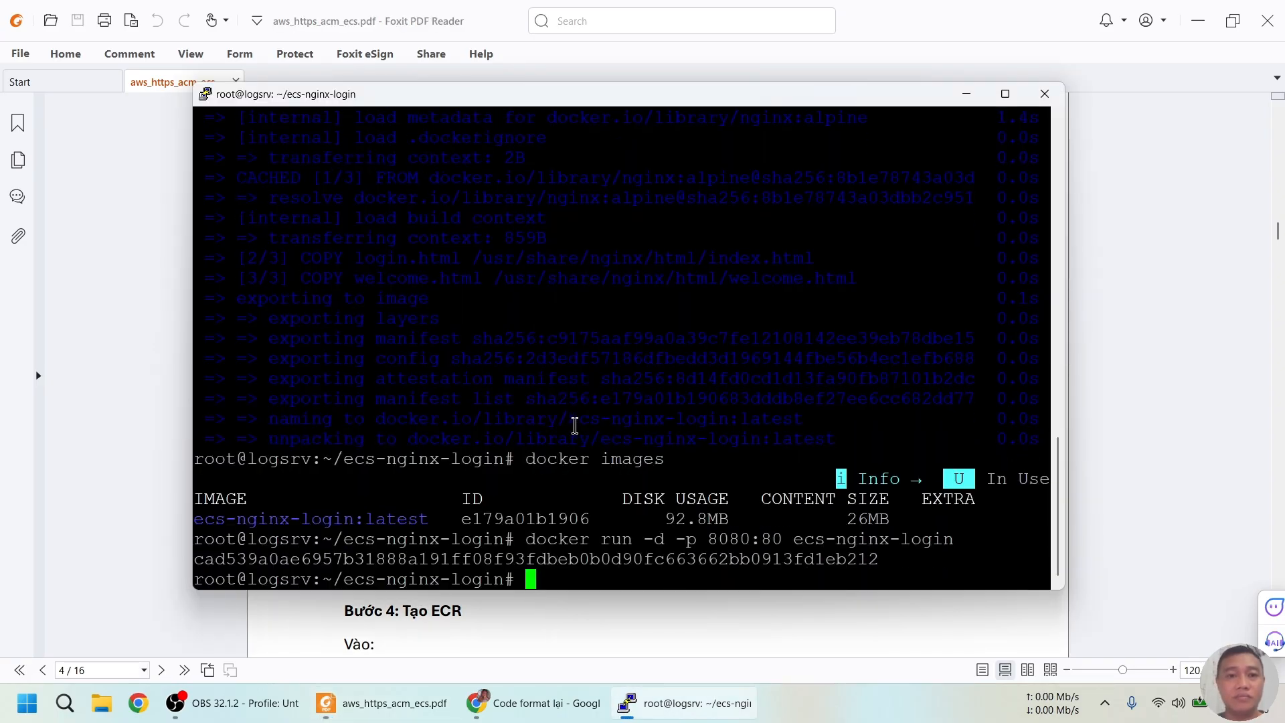
pyautogui.write('do')
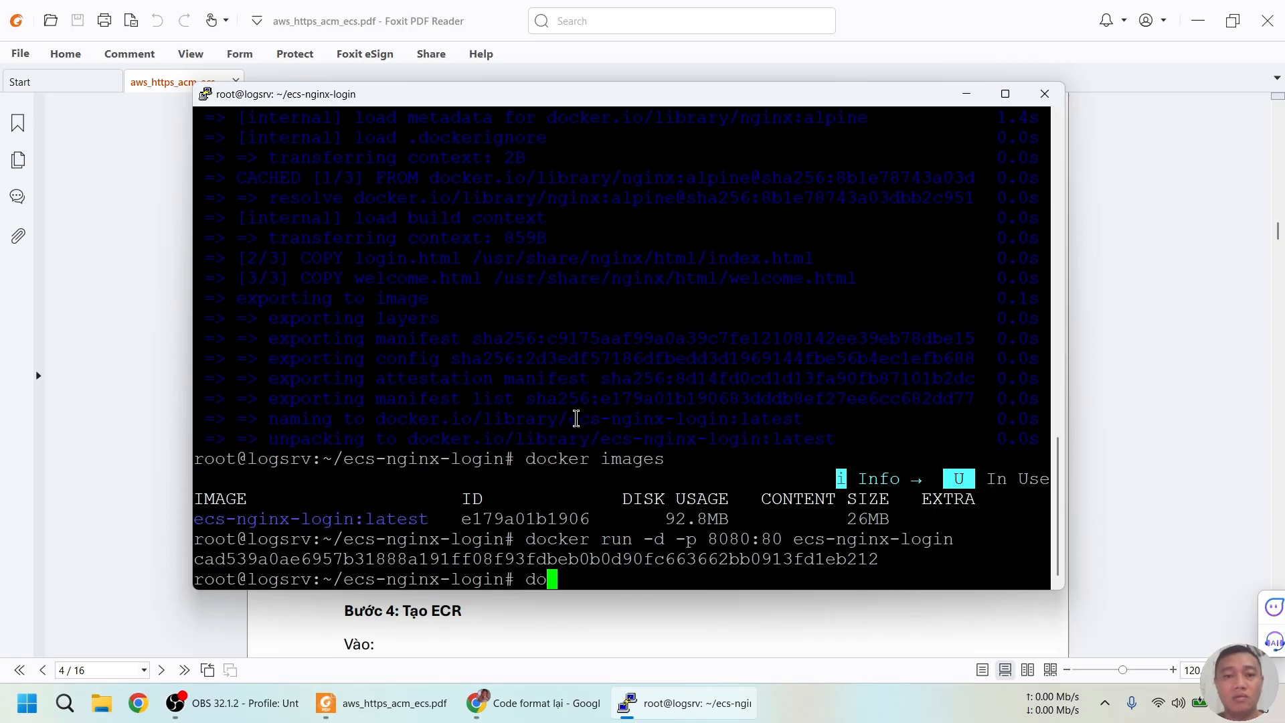
pyautogui.write('cker ps')
pyautogui.press('Return')
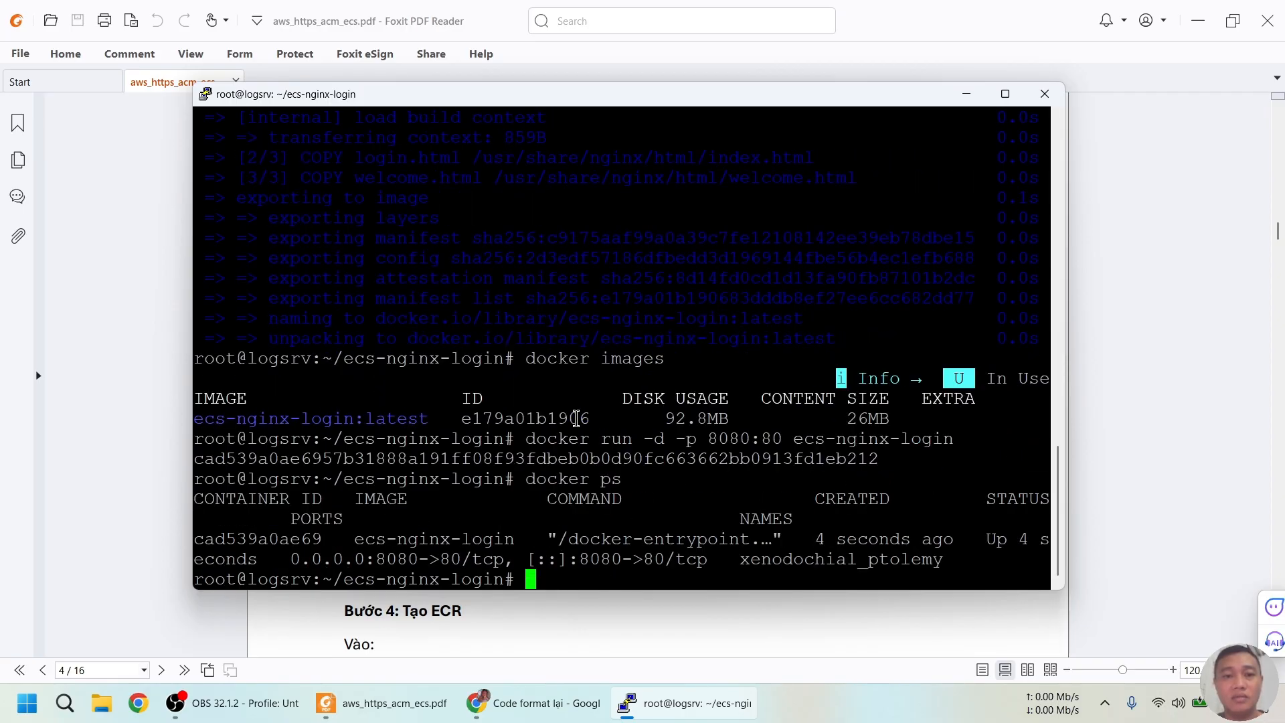
# Show the server's network addresses with ip a
pyautogui.click(546, 565)
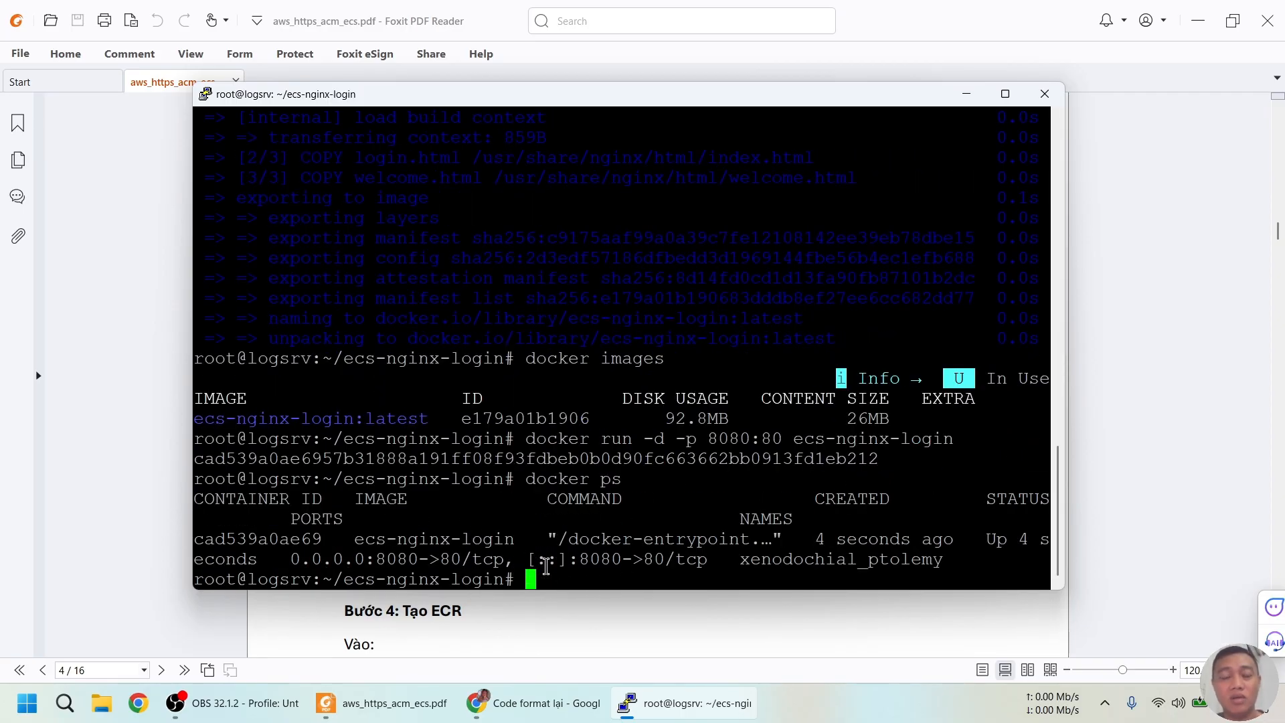
pyautogui.click(595, 558)
pyautogui.write('ip ad')
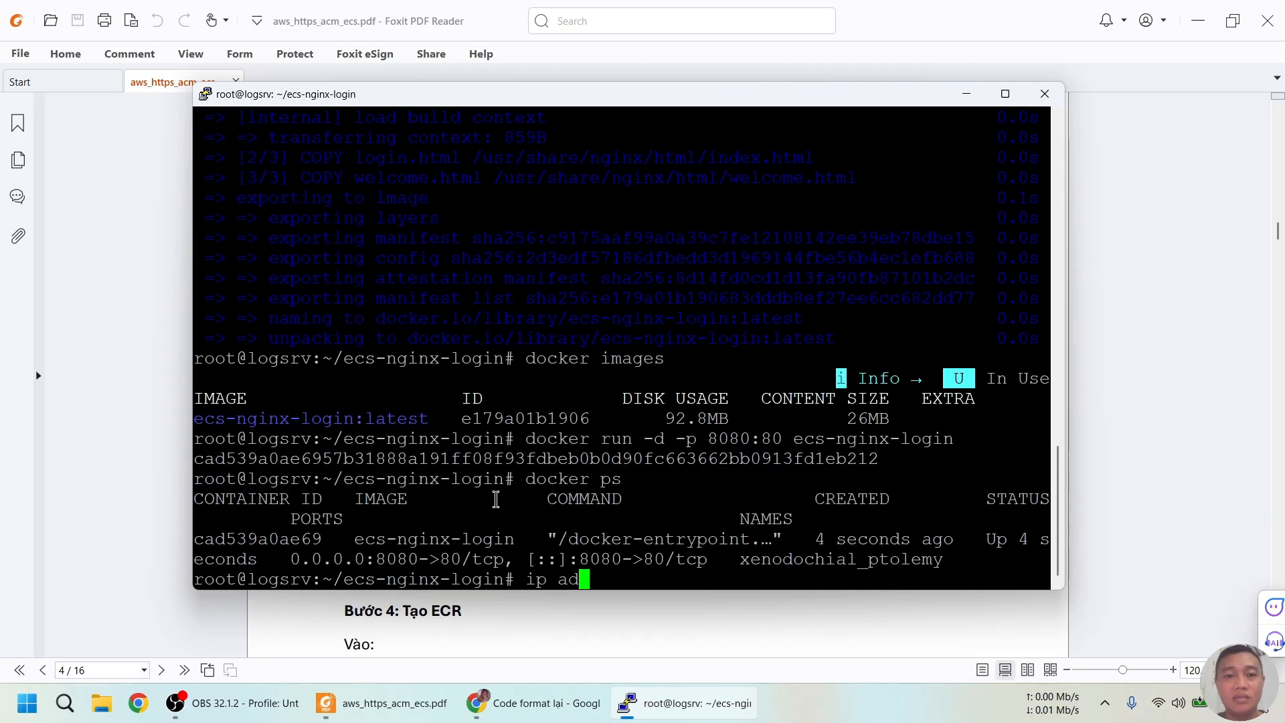
pyautogui.press('Return')
# Open a new Chrome tab and load the site at 192.168.1.11:8080
pyautogui.click(400, 257)
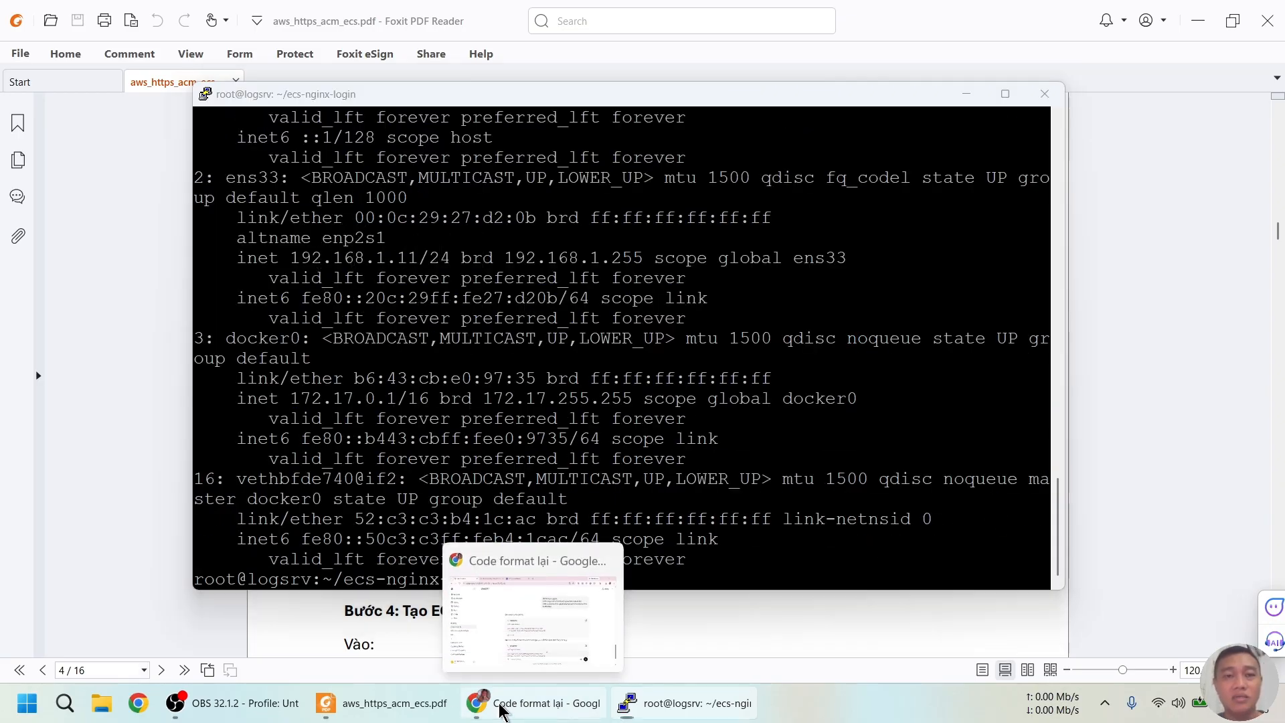
pyautogui.click(505, 704)
pyautogui.click(639, 15)
pyautogui.write('192.168.1.11')
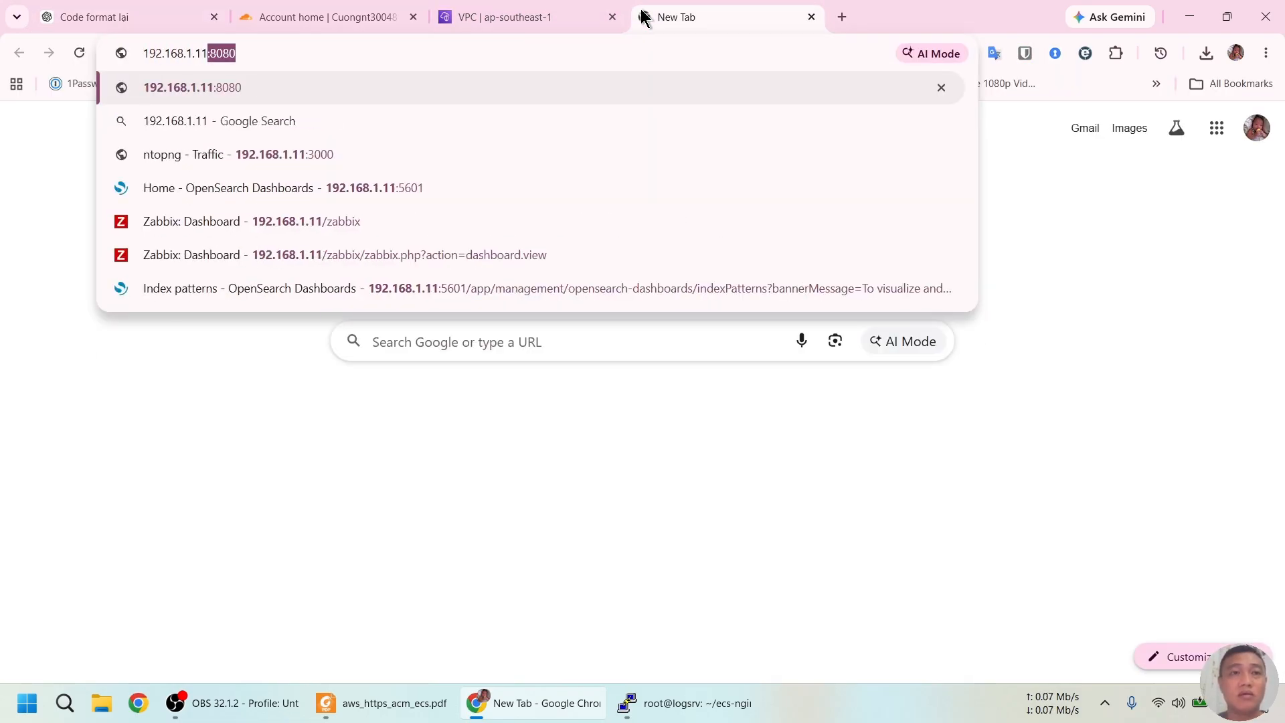
pyautogui.press('Return')
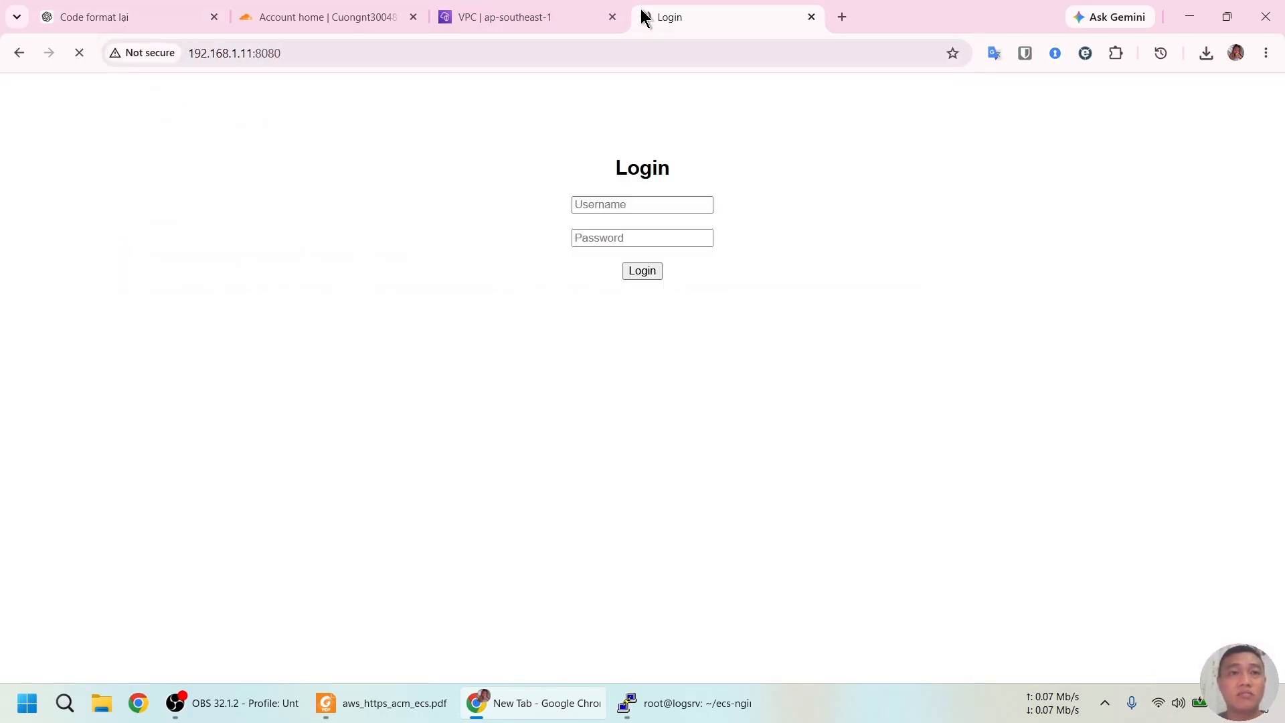
# Log in with the test username and password, decline saving the password, and close the Welcome tab
pyautogui.click(614, 202)
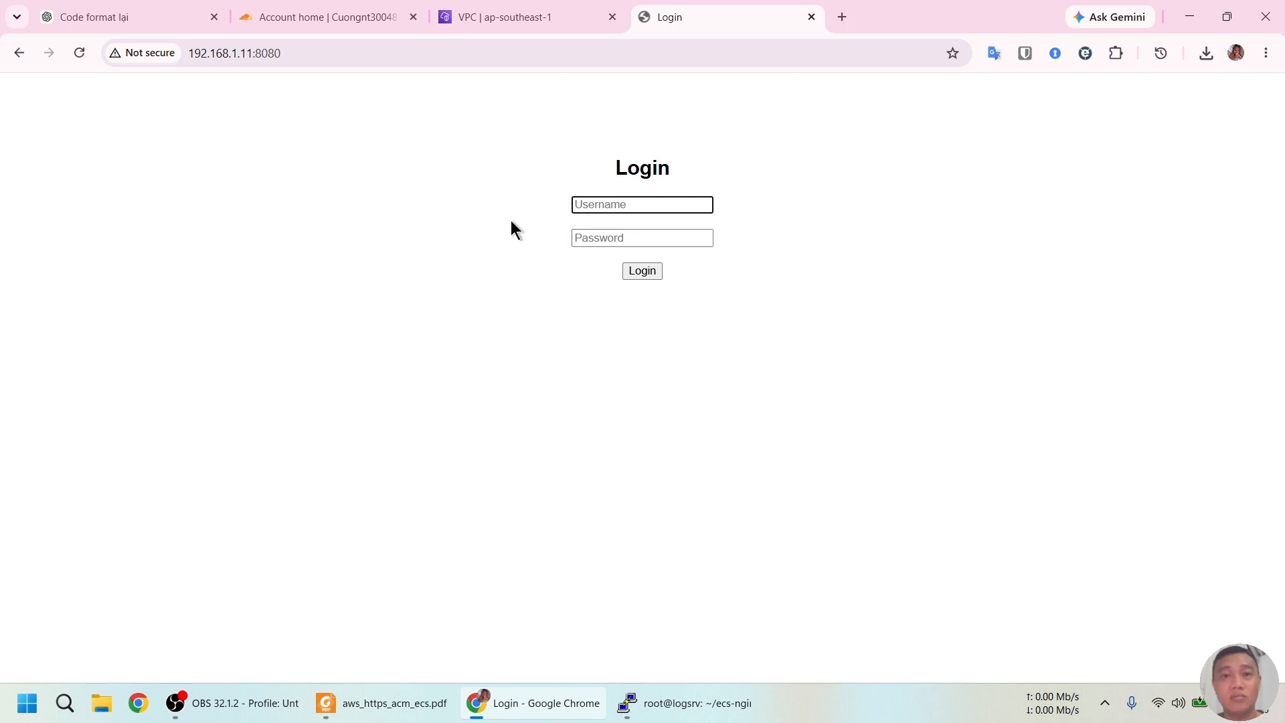
pyautogui.write('sda')
pyautogui.press('Tab')
pyautogui.write('*****')
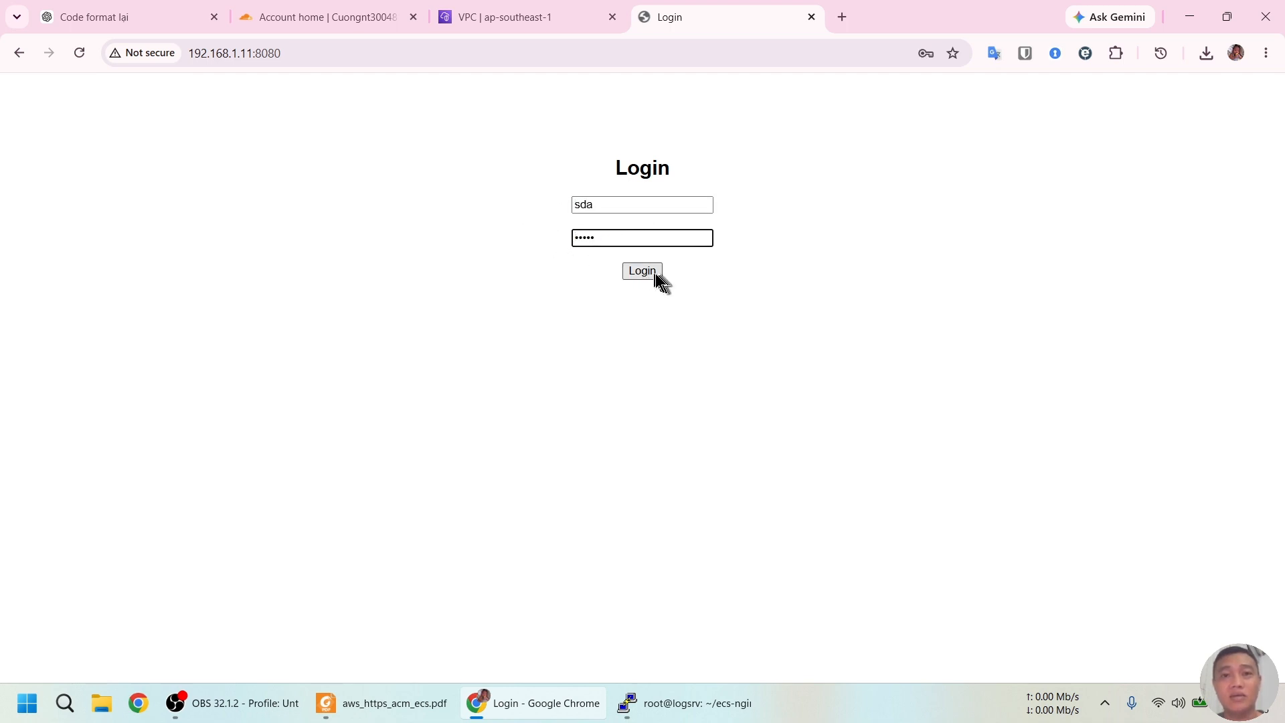
pyautogui.click(640, 273)
pyautogui.click(890, 314)
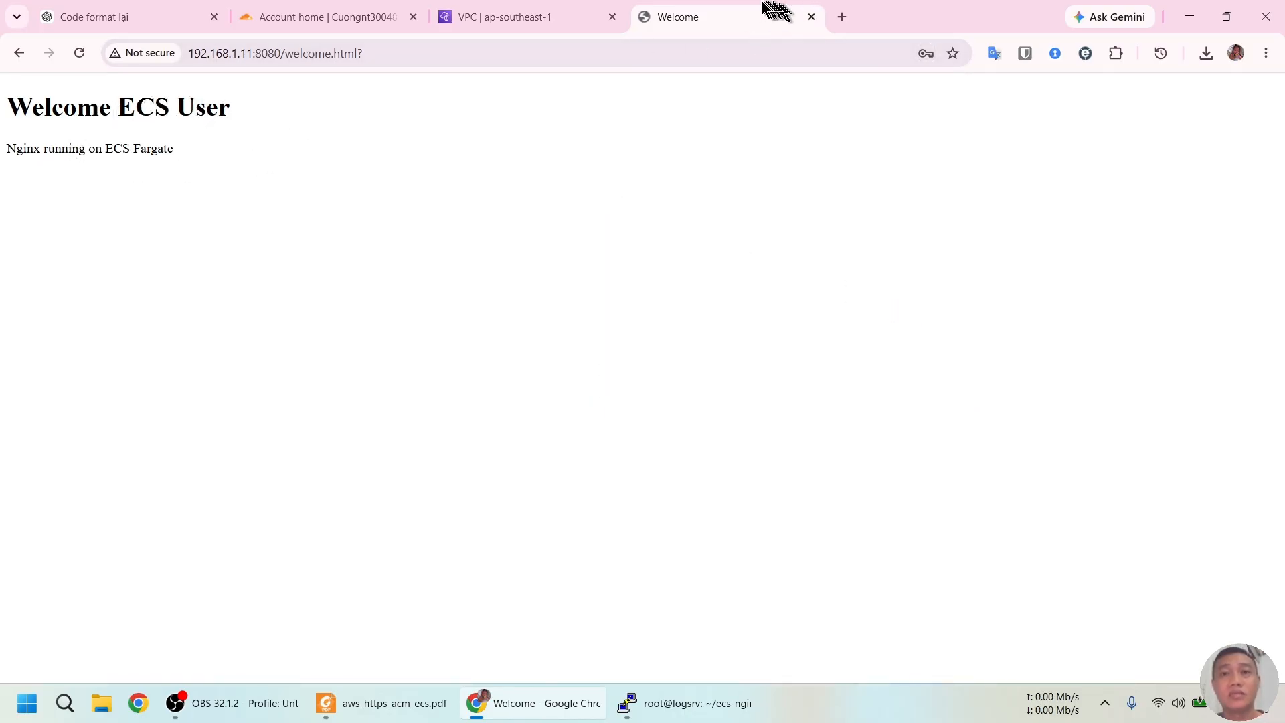
pyautogui.click(811, 17)
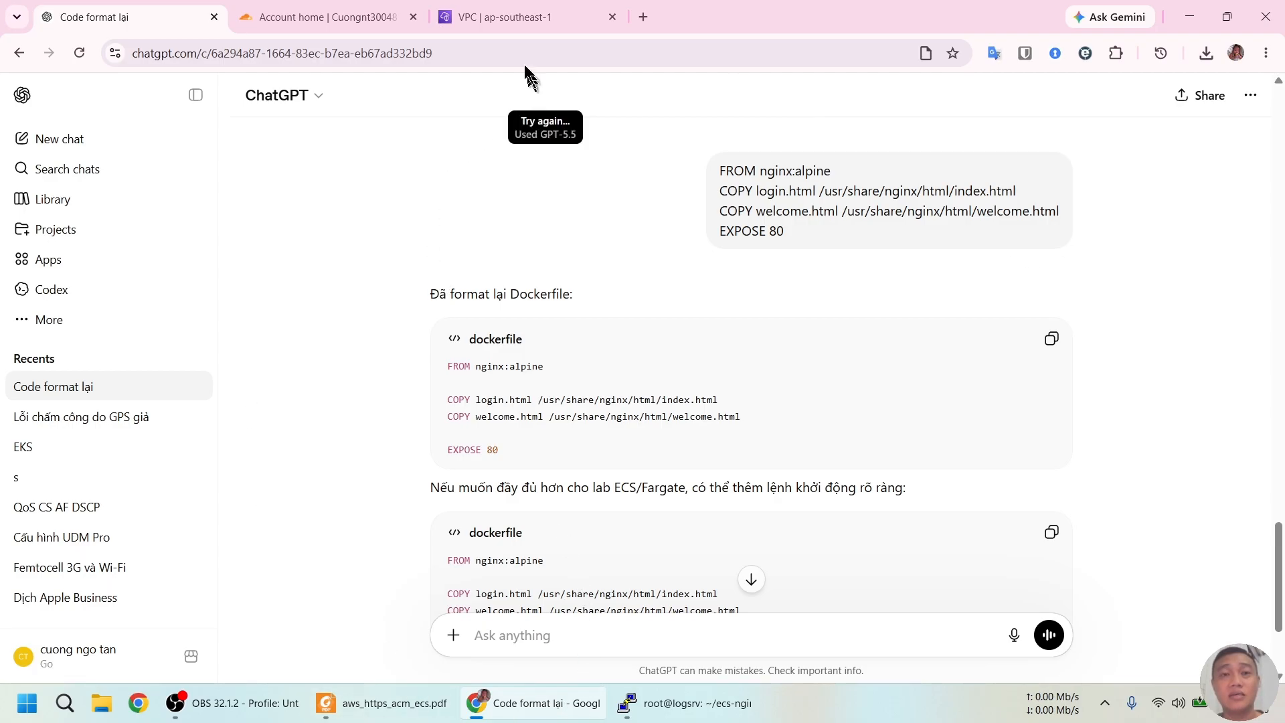
# Open Elastic Container Registry from the console search using 'ecr'
pyautogui.click(517, 12)
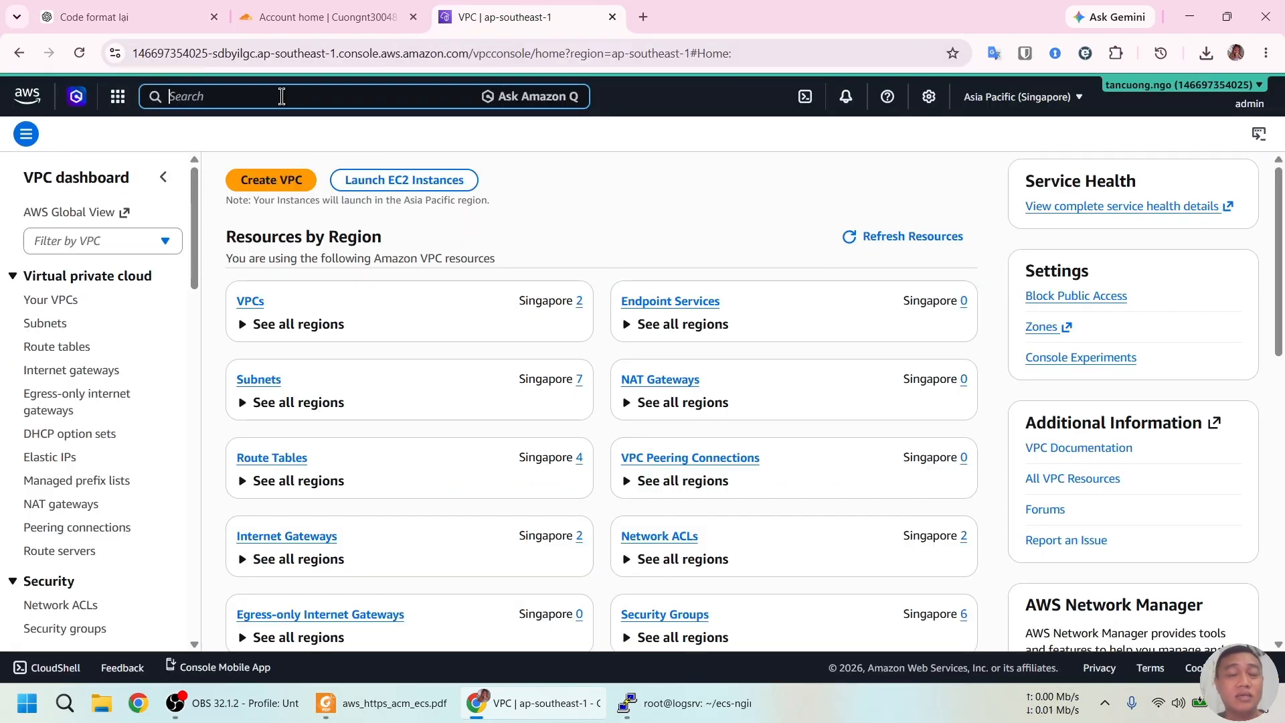
pyautogui.write('ecr')
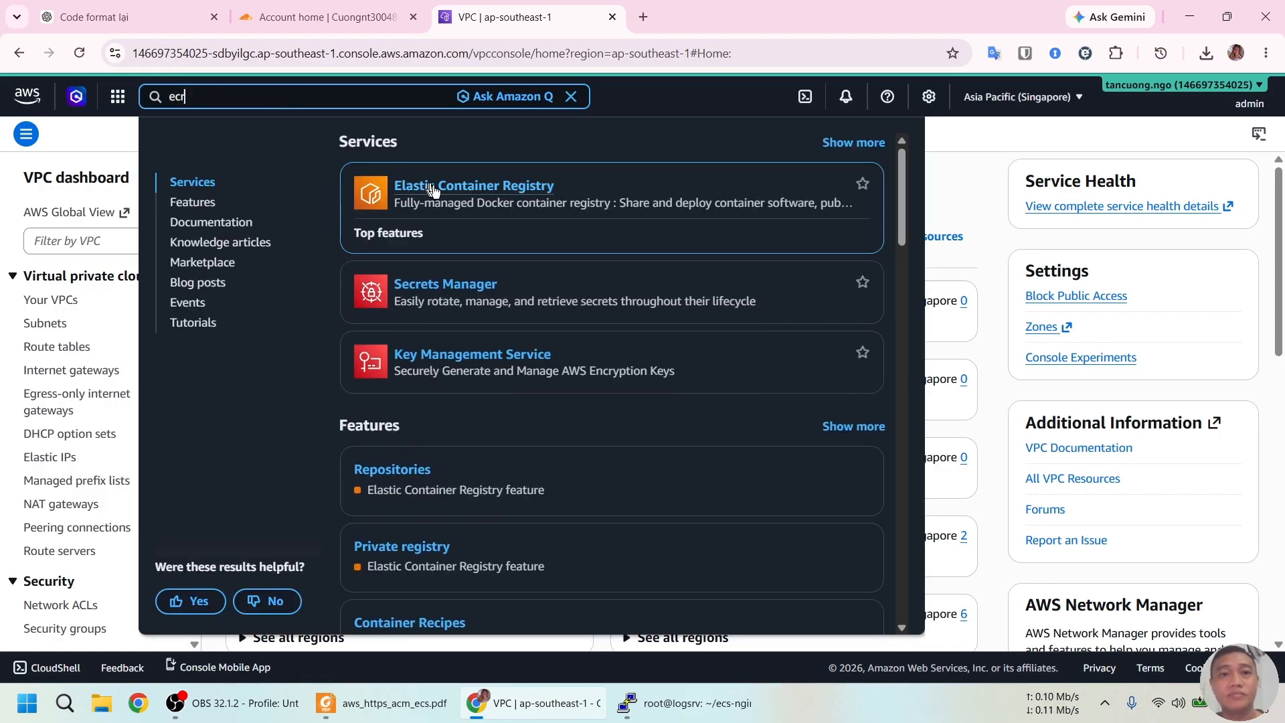
pyautogui.click(429, 190)
# Select the repository name ecs-nginx-login in the PDF guide
pyautogui.click(382, 703)
pyautogui.scroll(-10, 533, 312)
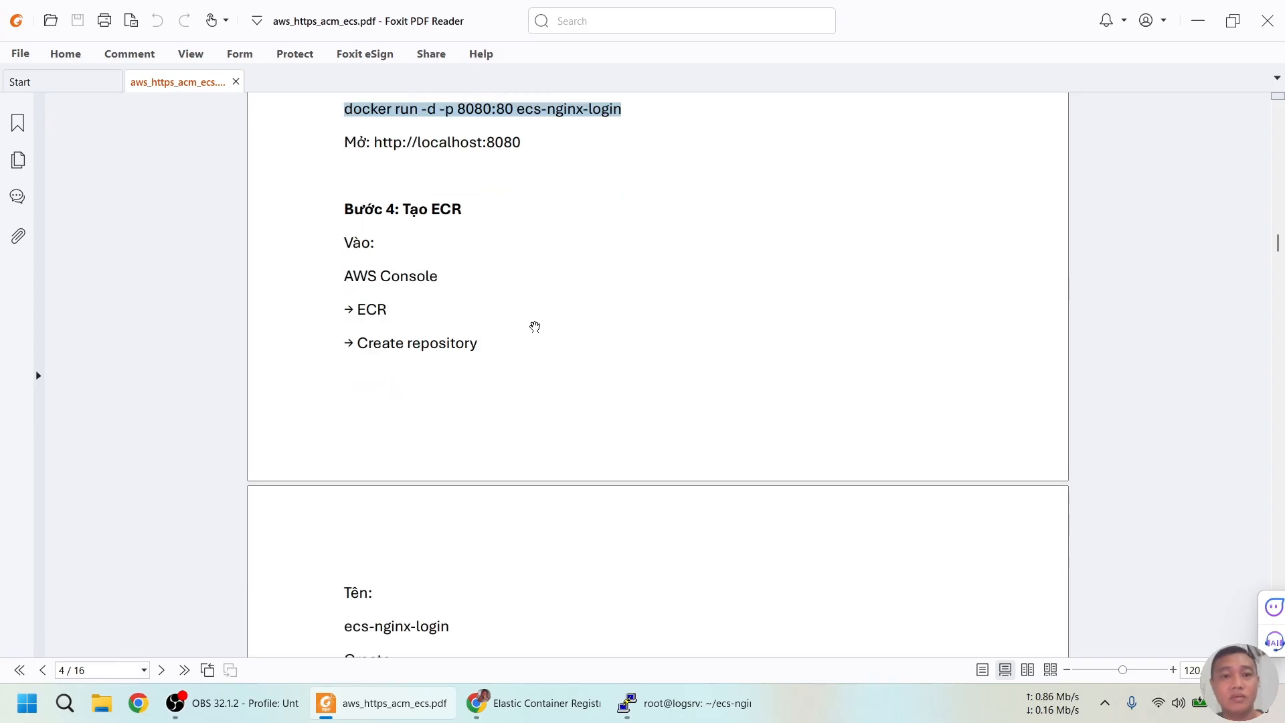
pyautogui.scroll(-2, 535, 327)
pyautogui.moveTo(347, 546); pyautogui.dragTo(466, 555)
pyautogui.hotkey('ctrl', 'c')
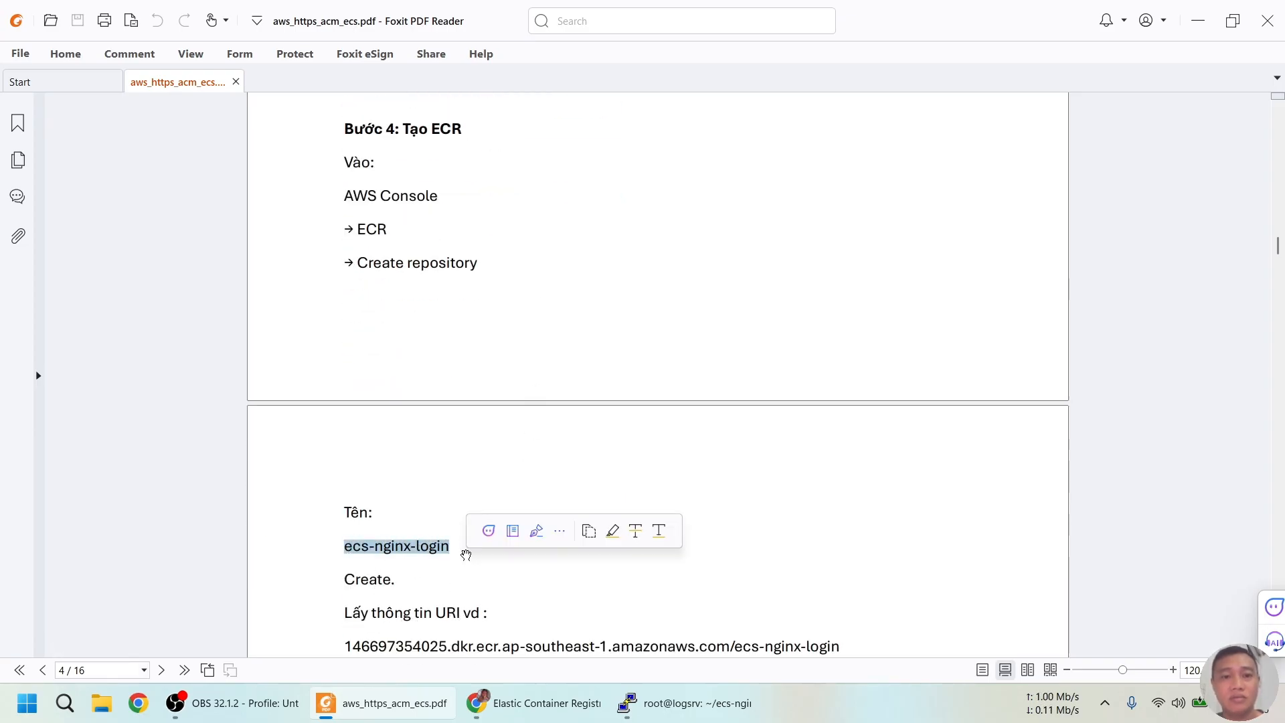
pyautogui.click(544, 700)
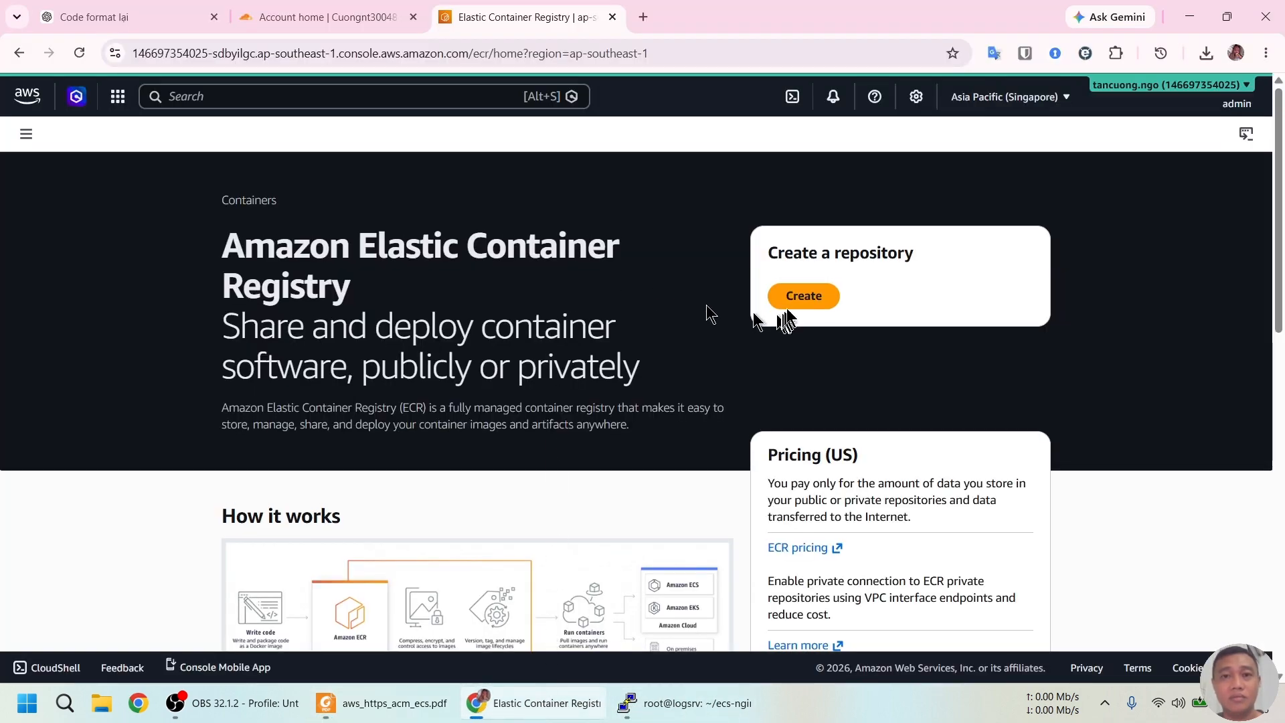
# Create repository ecs-nginx-login with the default mutable tags and AES-256 encryption
pyautogui.click(796, 296)
pyautogui.click(422, 295)
pyautogui.hotkey('ctrl', 'v')
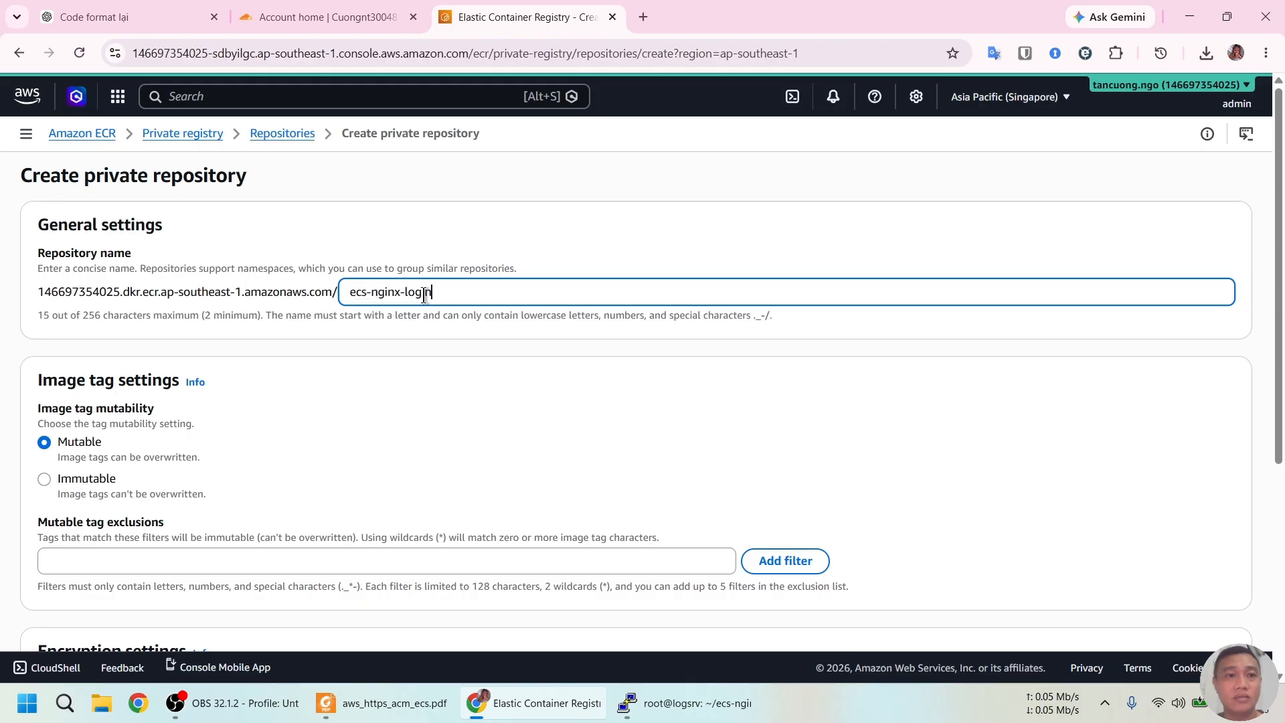
pyautogui.scroll(-3, 424, 295)
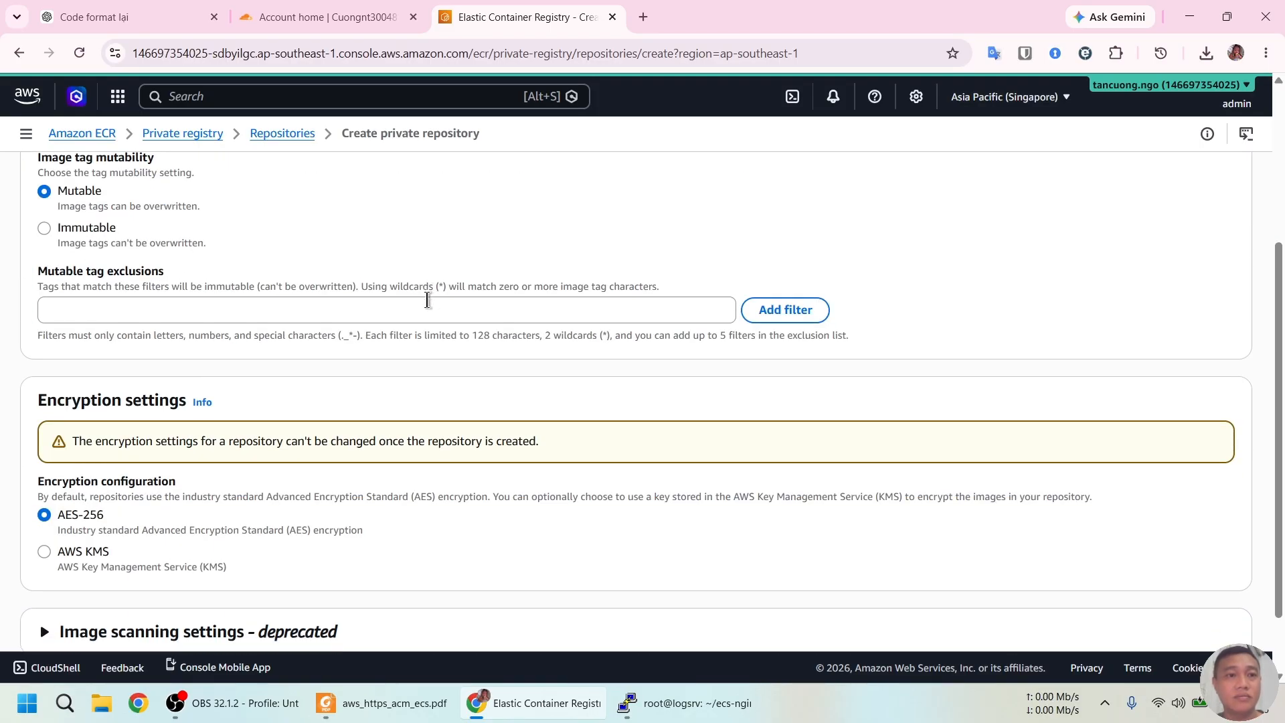
pyautogui.scroll(3, 426, 292)
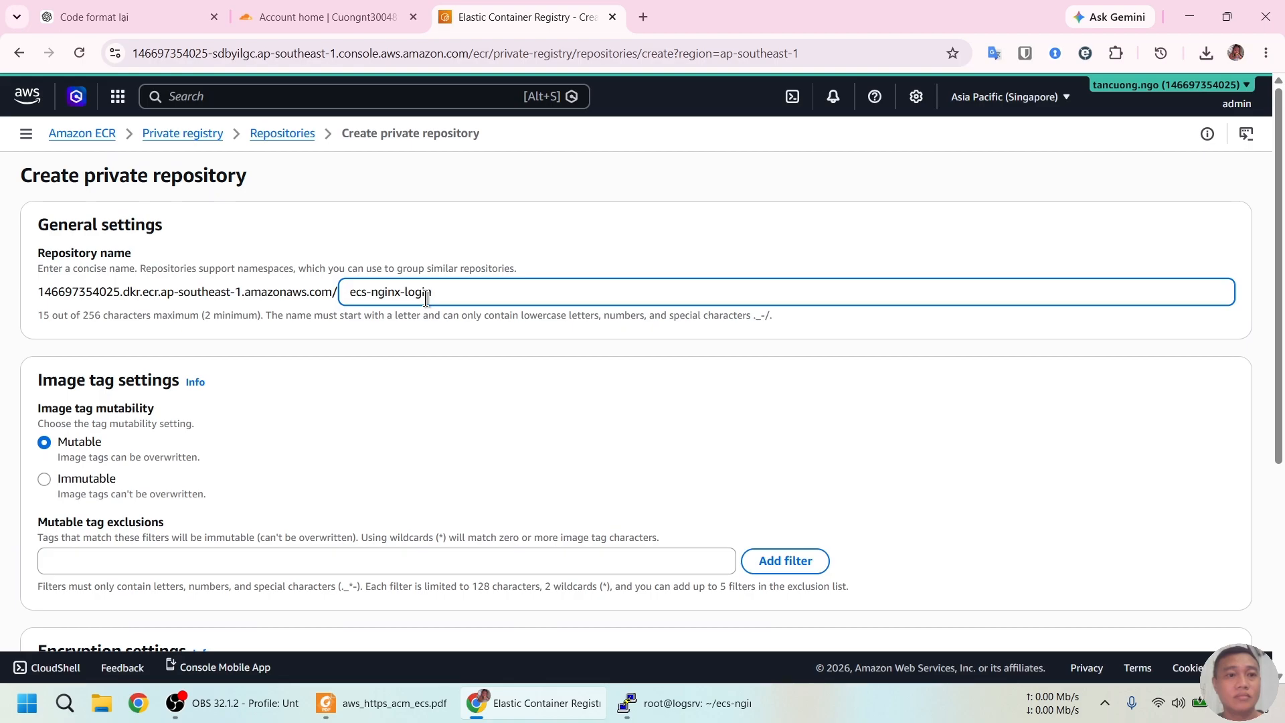
pyautogui.scroll(-4, 428, 339)
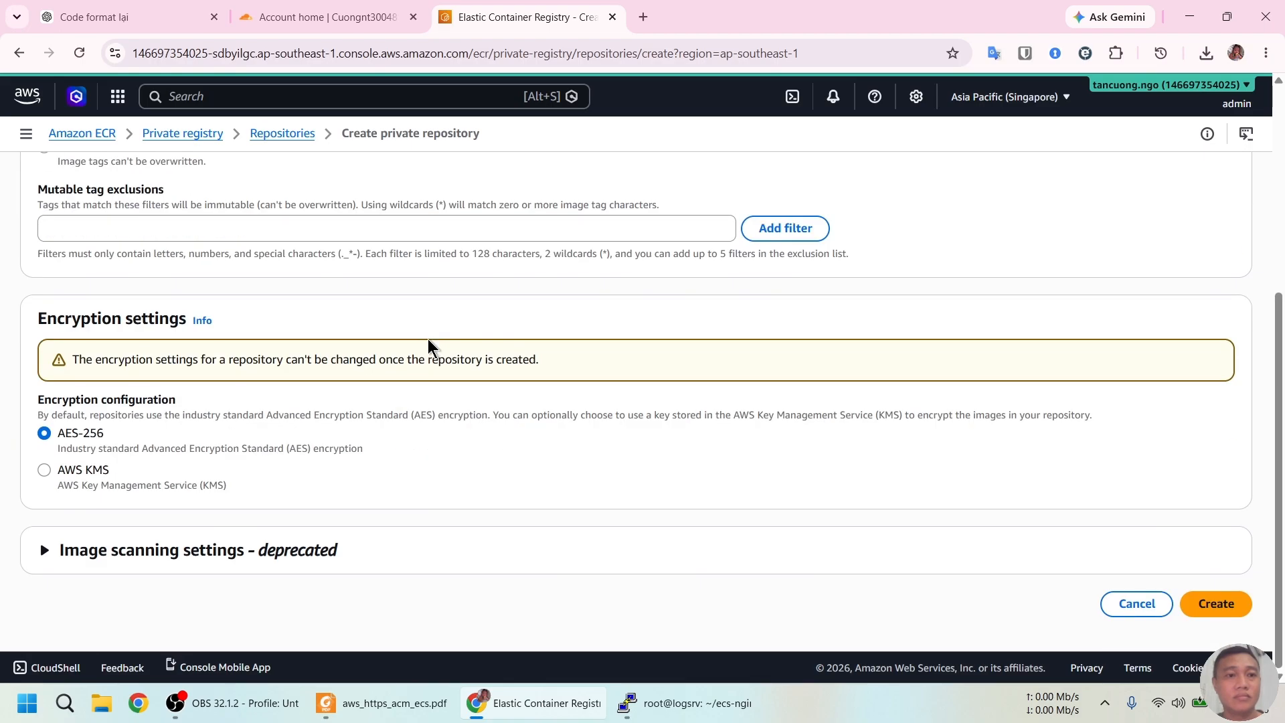
pyautogui.click(1199, 605)
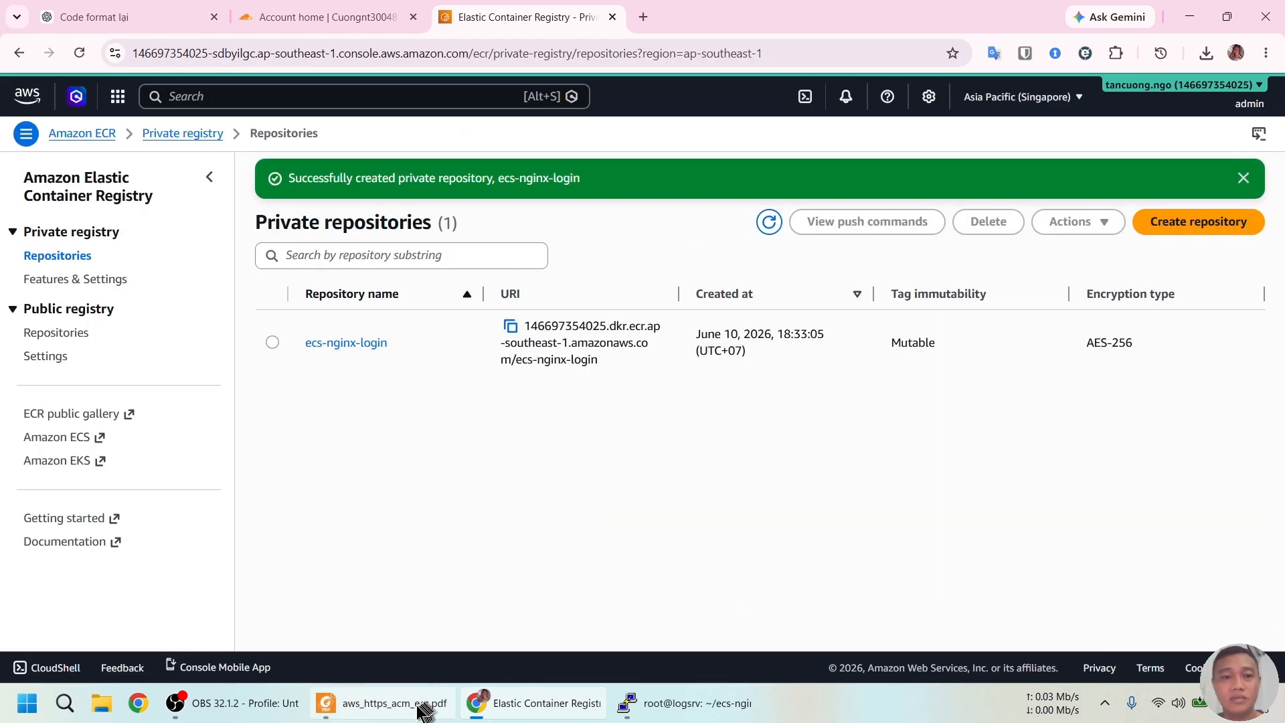
pyautogui.click(424, 706)
# Find and select the six-line aws ecr get-login-password command in the PDF guide
pyautogui.scroll(-2, 571, 467)
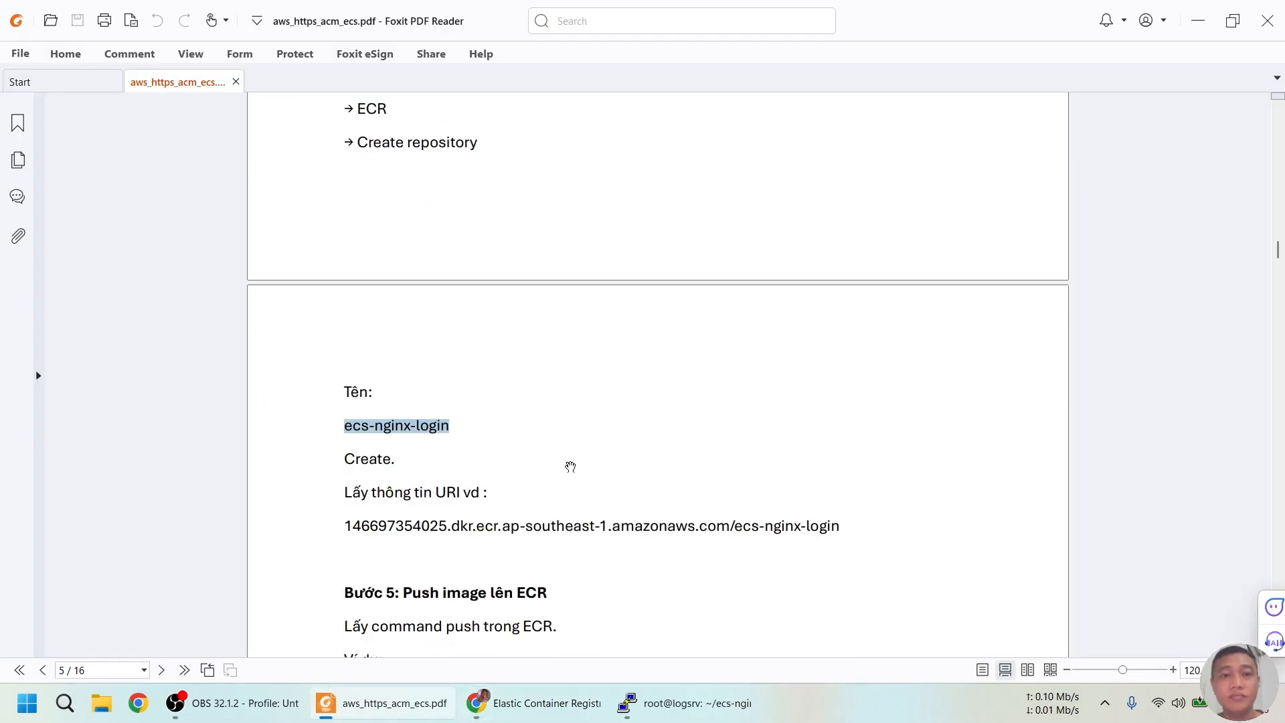
pyautogui.hotkey('alt', 'Tab')
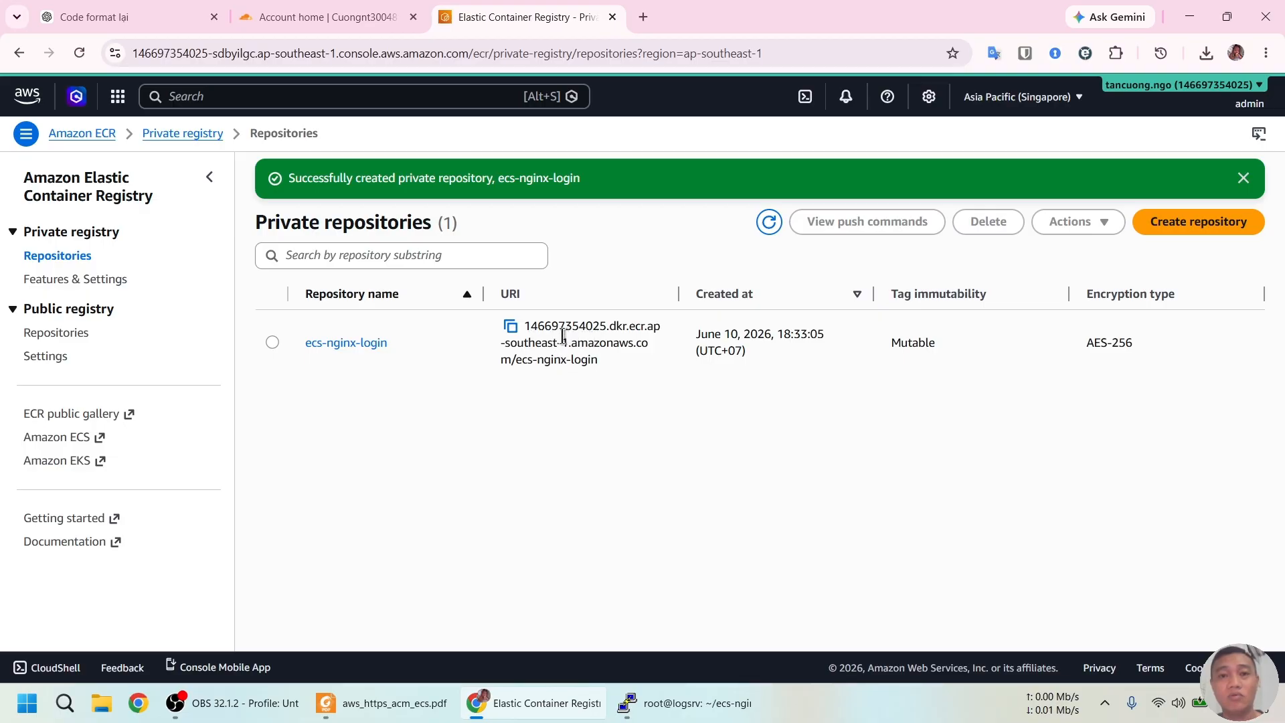
pyautogui.hotkey('alt', 'Tab')
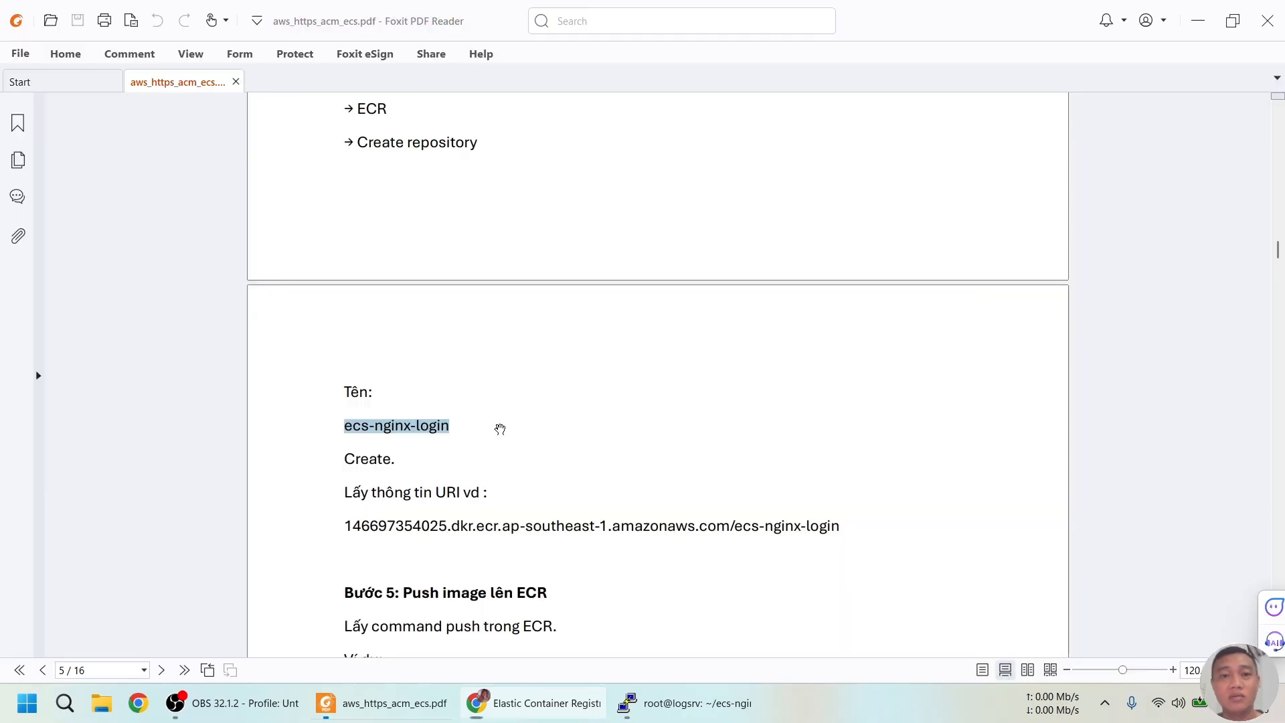
pyautogui.scroll(-2, 564, 397)
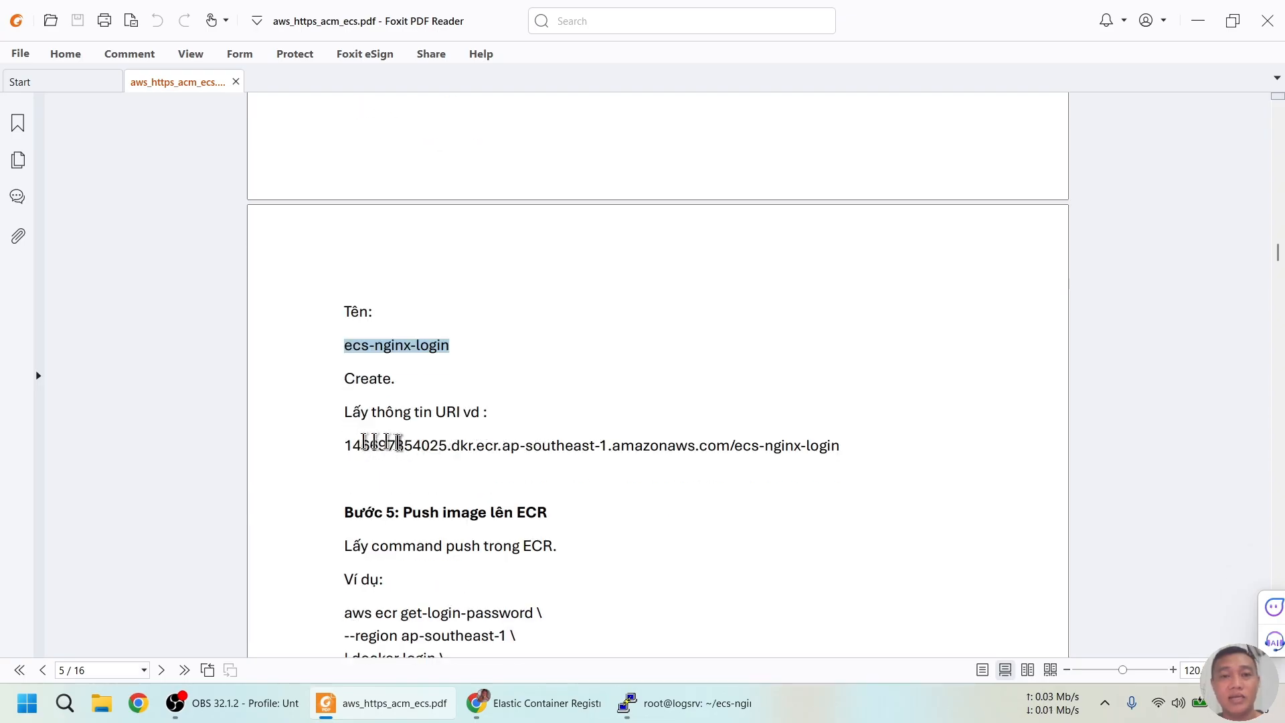
pyautogui.scroll(-4, 482, 421)
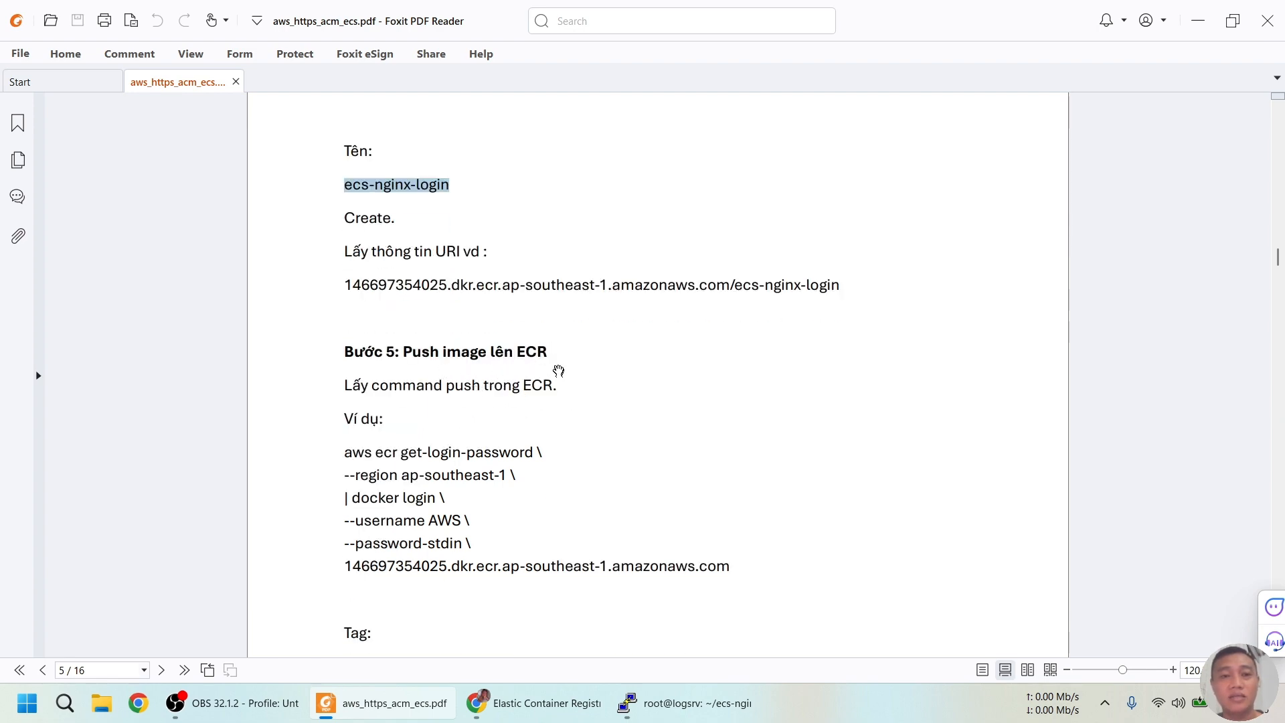
pyautogui.scroll(-2, 559, 371)
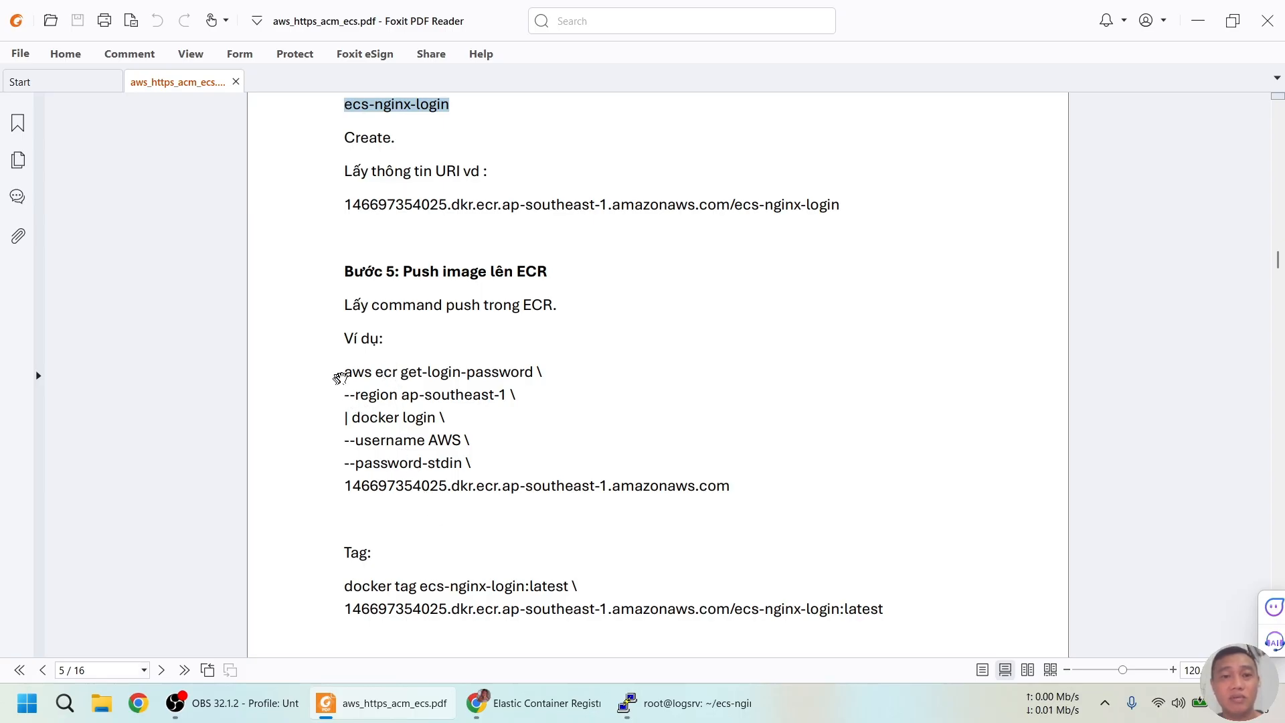
pyautogui.moveTo(344, 372); pyautogui.dragTo(759, 499)
pyautogui.hotkey('ctrl', 'c')
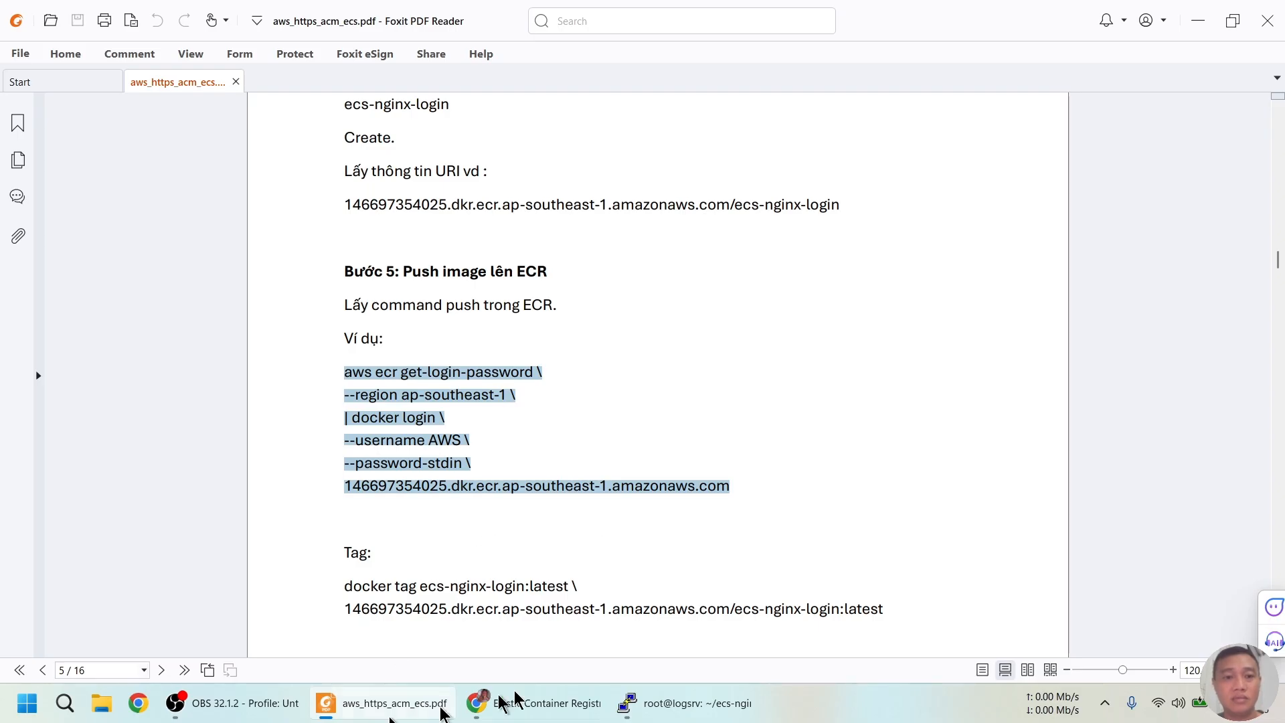
# Format the login command in ChatGPT and run it in PuTTY to log Docker into ECR
pyautogui.click(540, 716)
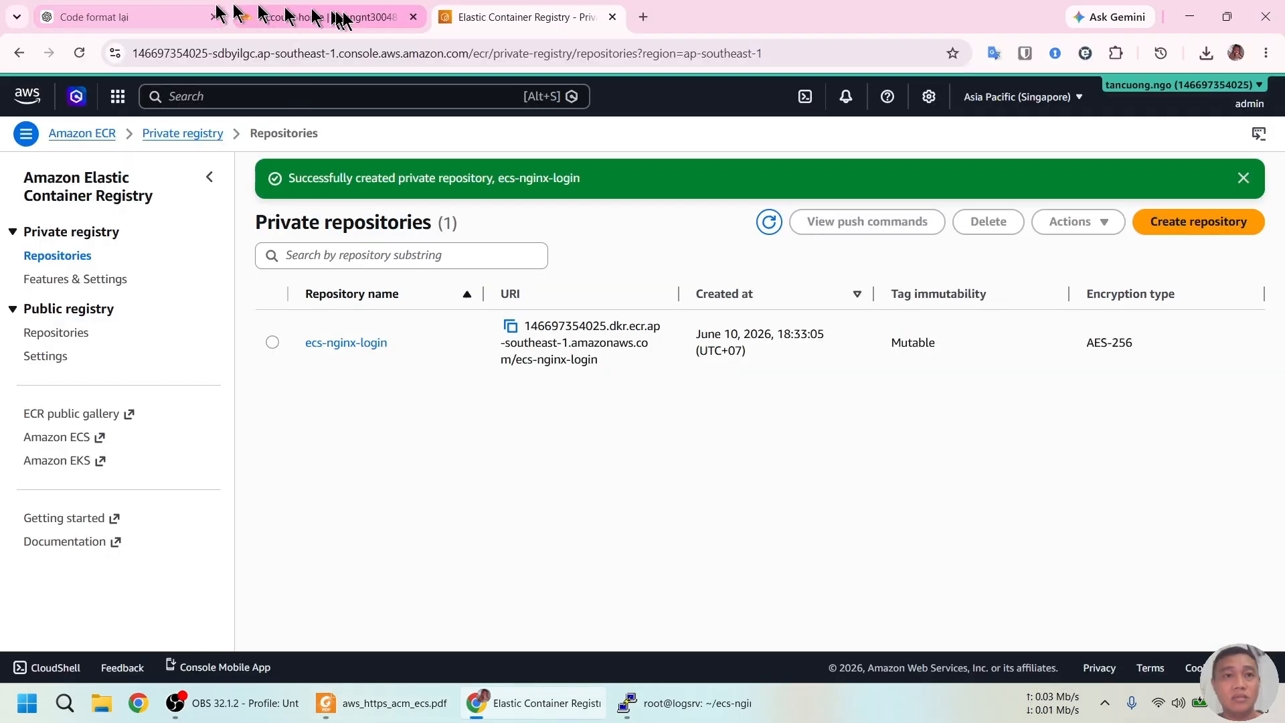
pyautogui.click(167, 16)
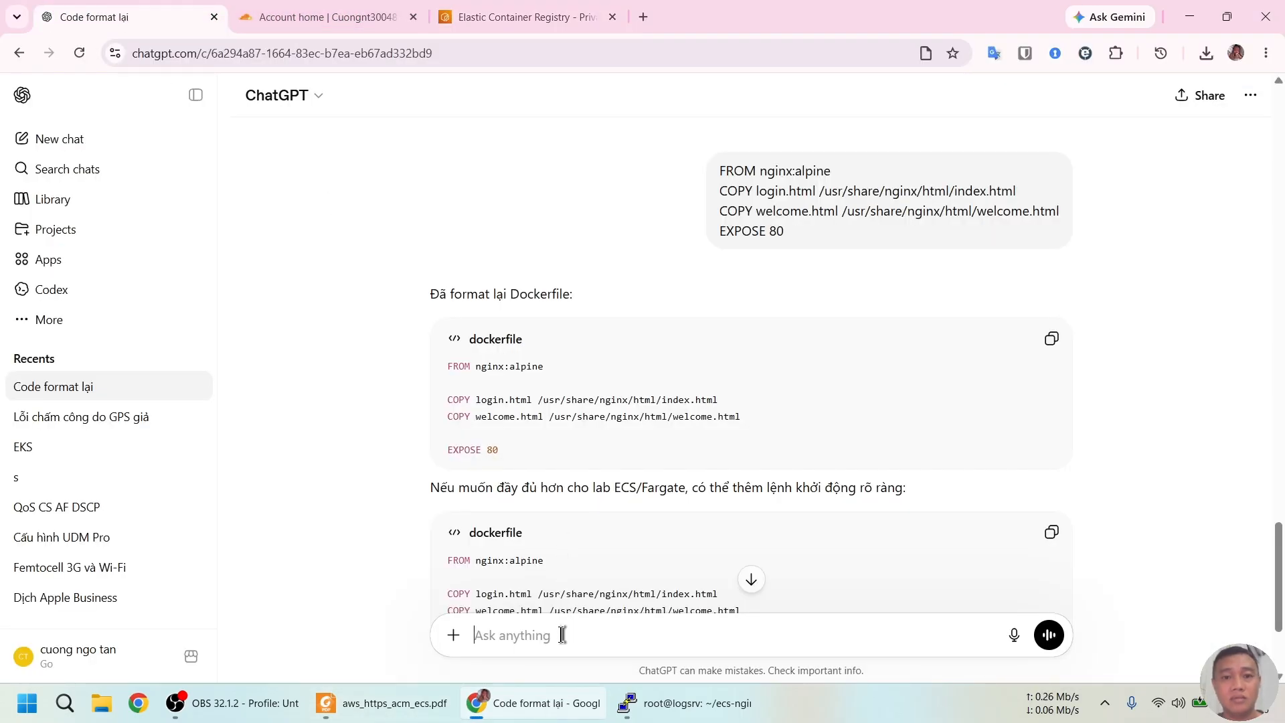
pyautogui.hotkey('ctrl', 'v')
pyautogui.press('Return')
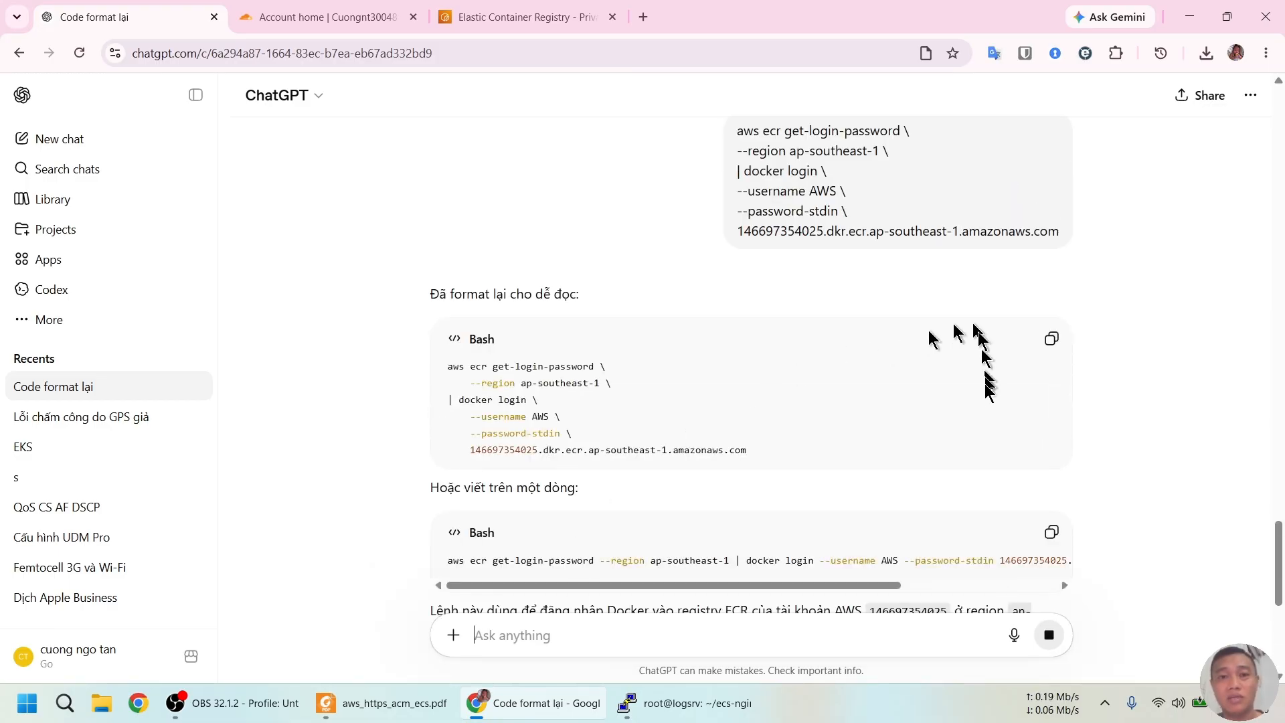
pyautogui.click(1050, 342)
pyautogui.click(683, 703)
pyautogui.rightClick(658, 482)
pyautogui.press('Return')
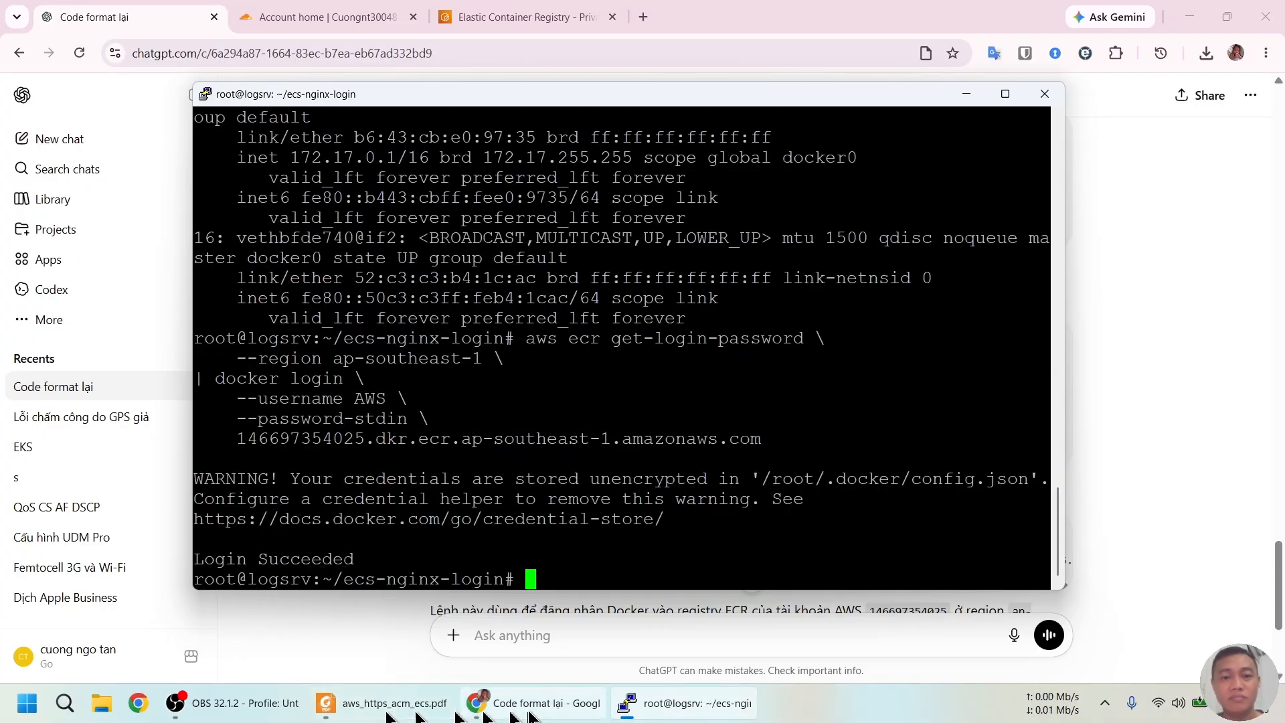
pyautogui.click(387, 704)
pyautogui.scroll(-2, 445, 535)
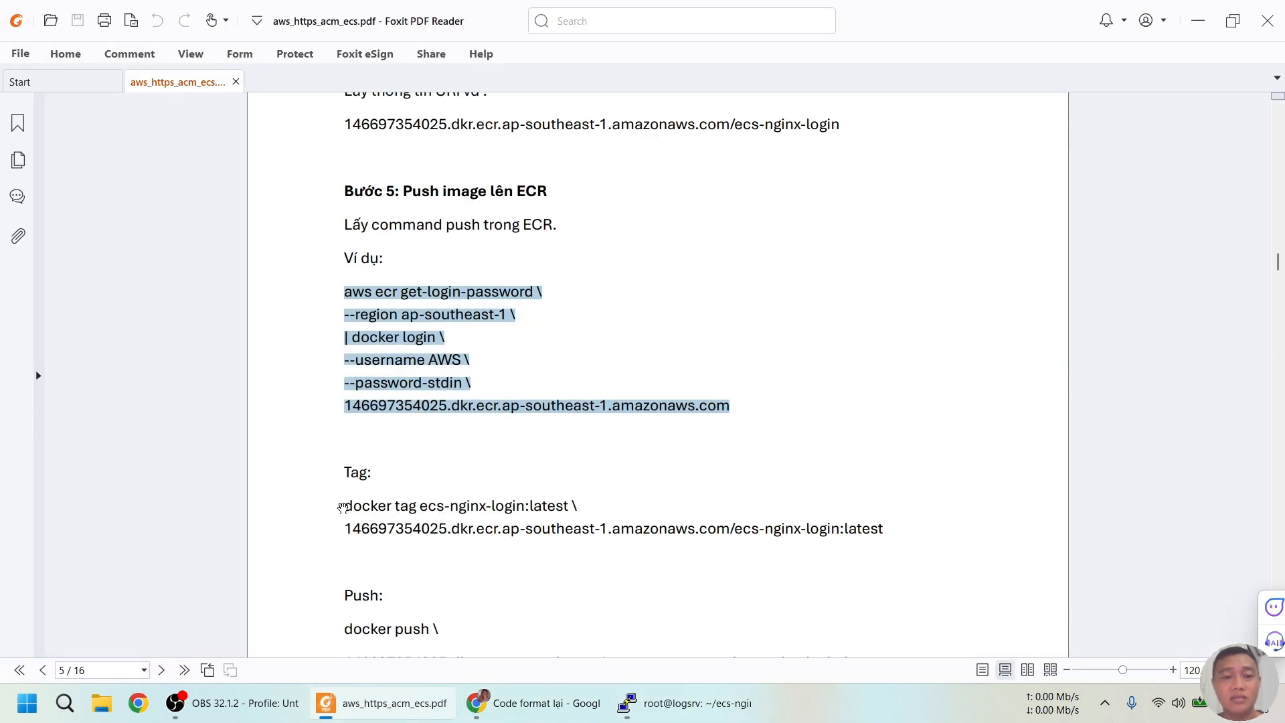
# Format the two-line docker tag command in ChatGPT and run it in PuTTY
pyautogui.moveTo(343, 505); pyautogui.dragTo(905, 534)
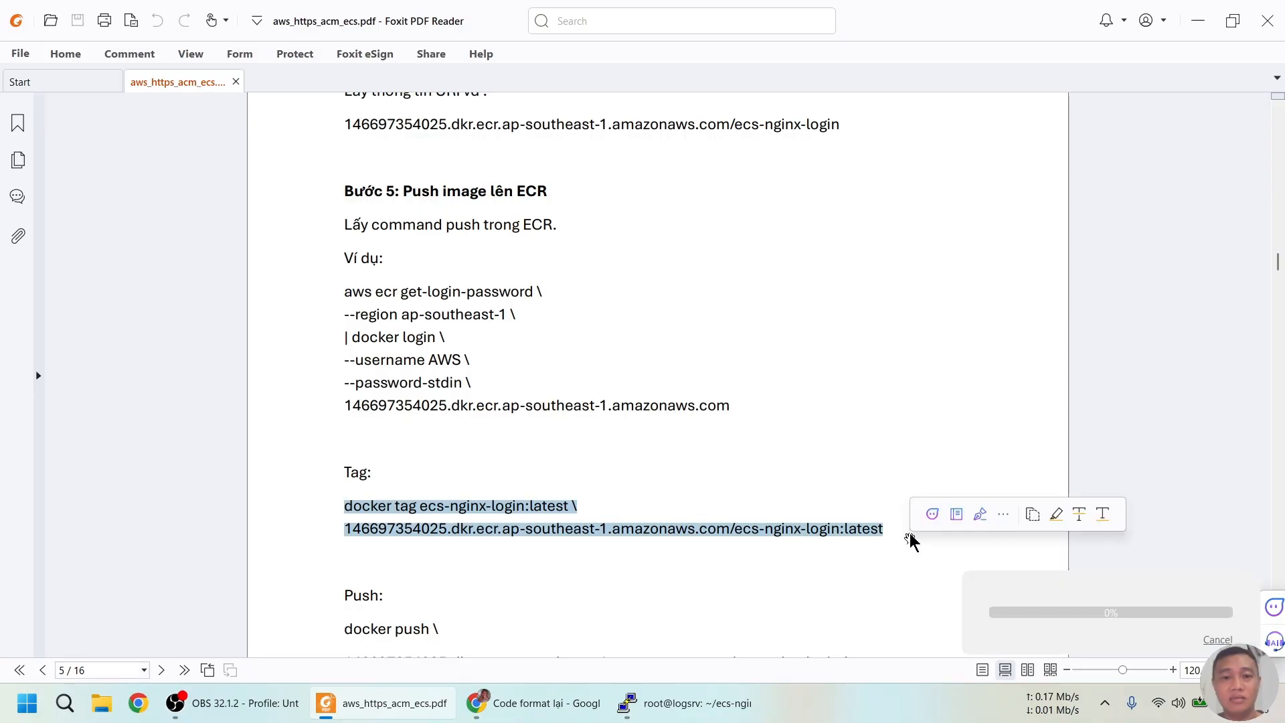
pyautogui.click(507, 702)
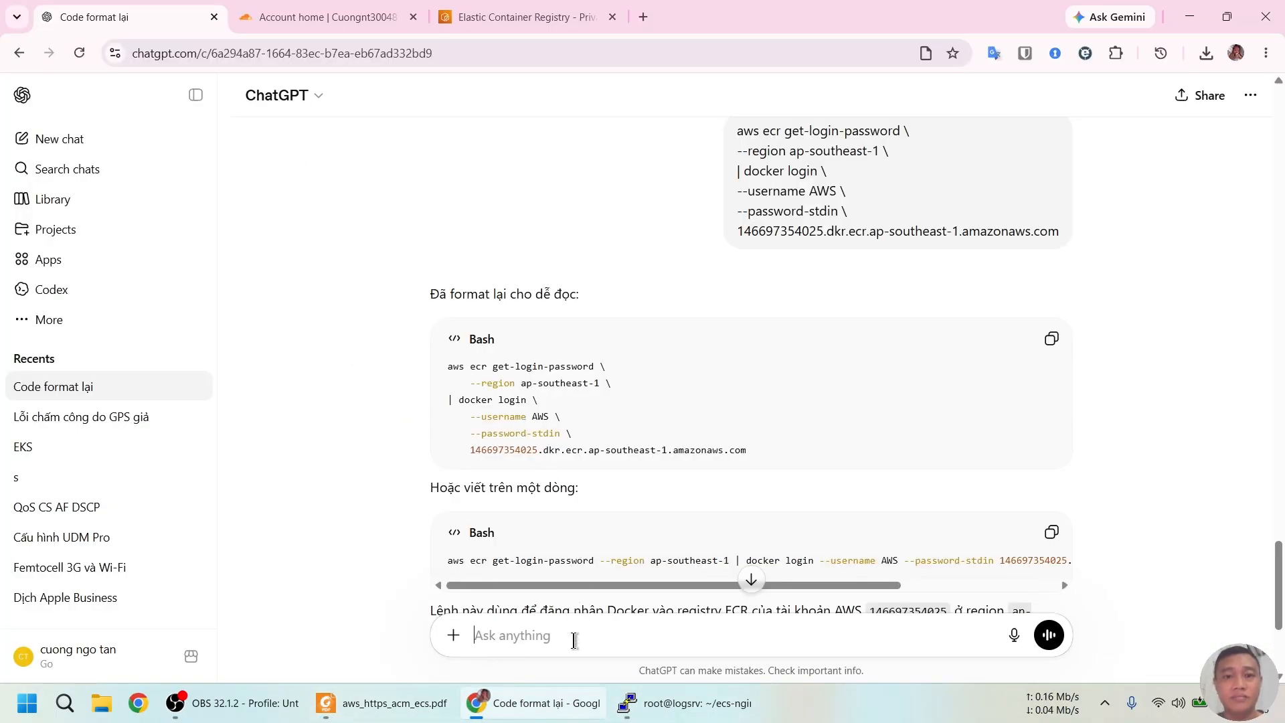
pyautogui.hotkey('ctrl', 'v')
pyautogui.press('Return')
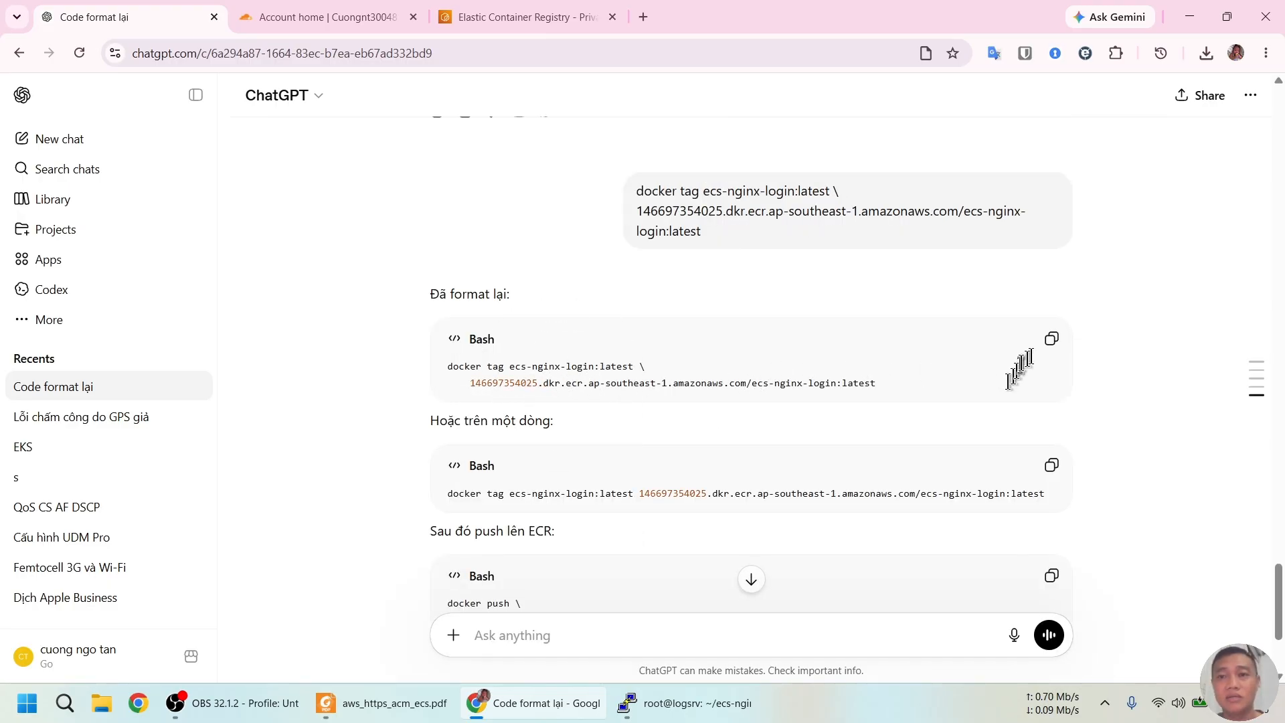
pyautogui.click(1052, 343)
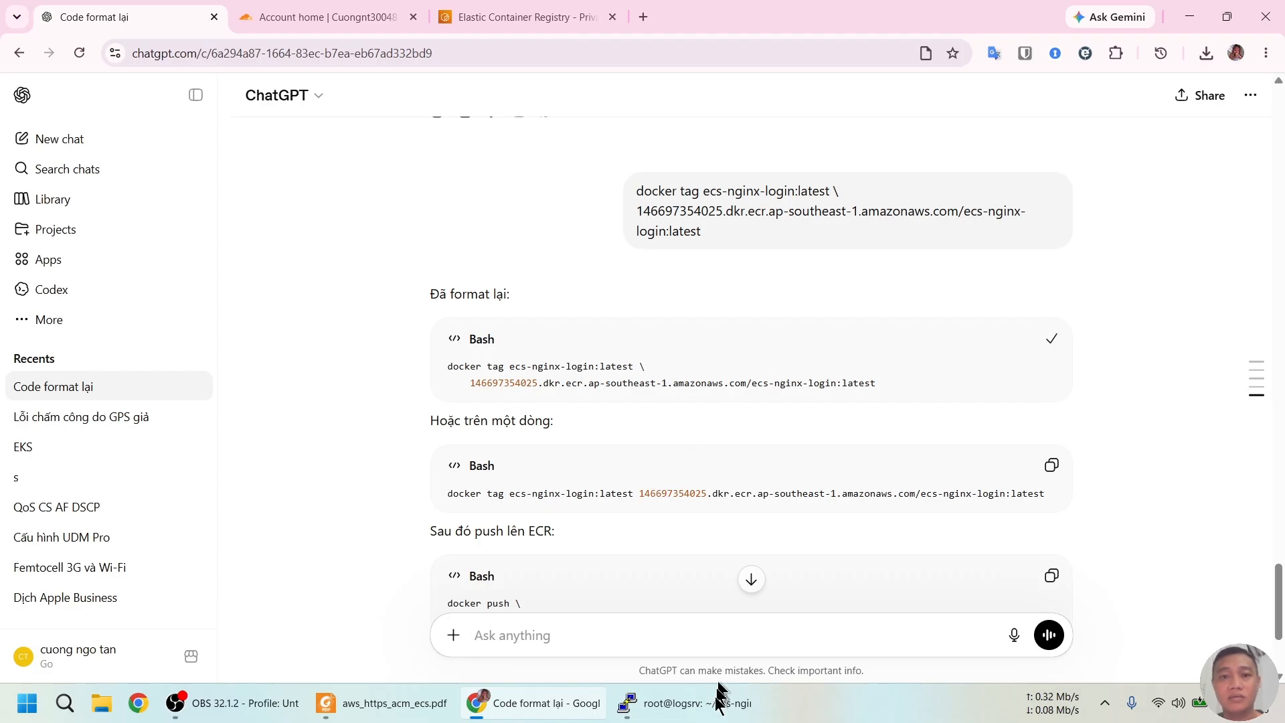
pyautogui.click(702, 690)
pyautogui.rightClick(712, 472)
pyautogui.press('Return')
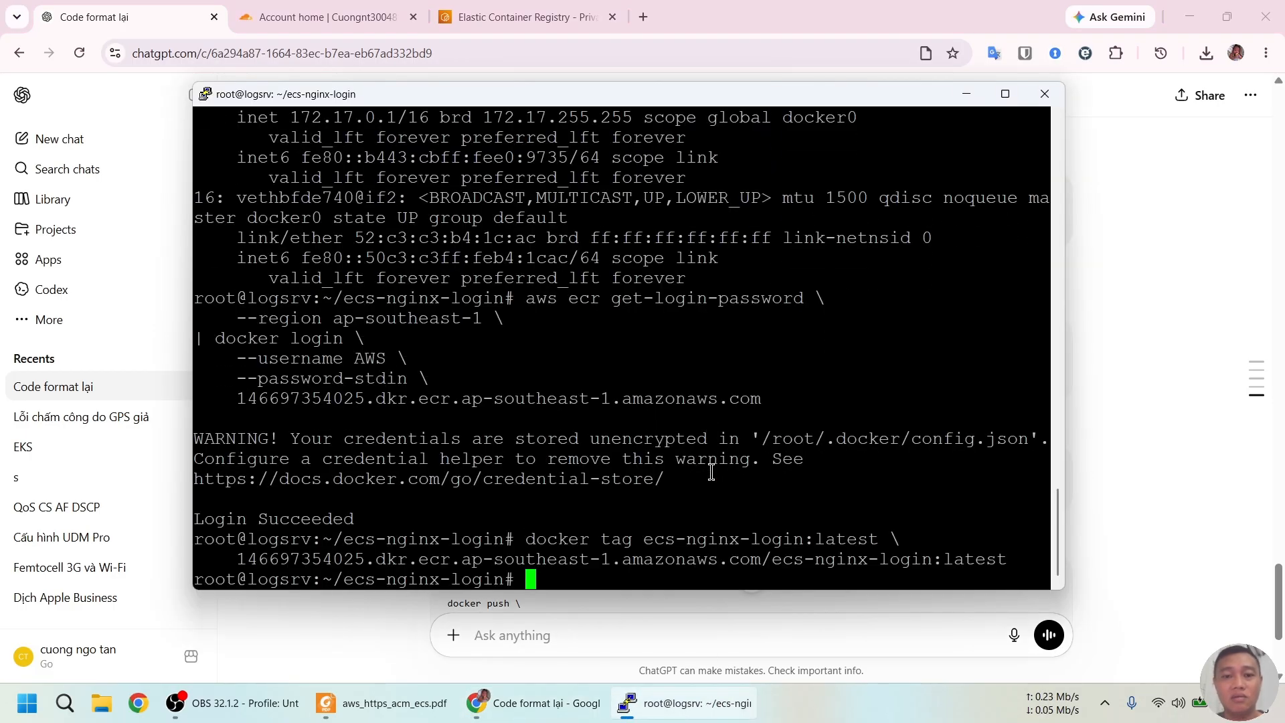
# List local images with docker images, then docker push the tagged image to ECR
pyautogui.write('dock')
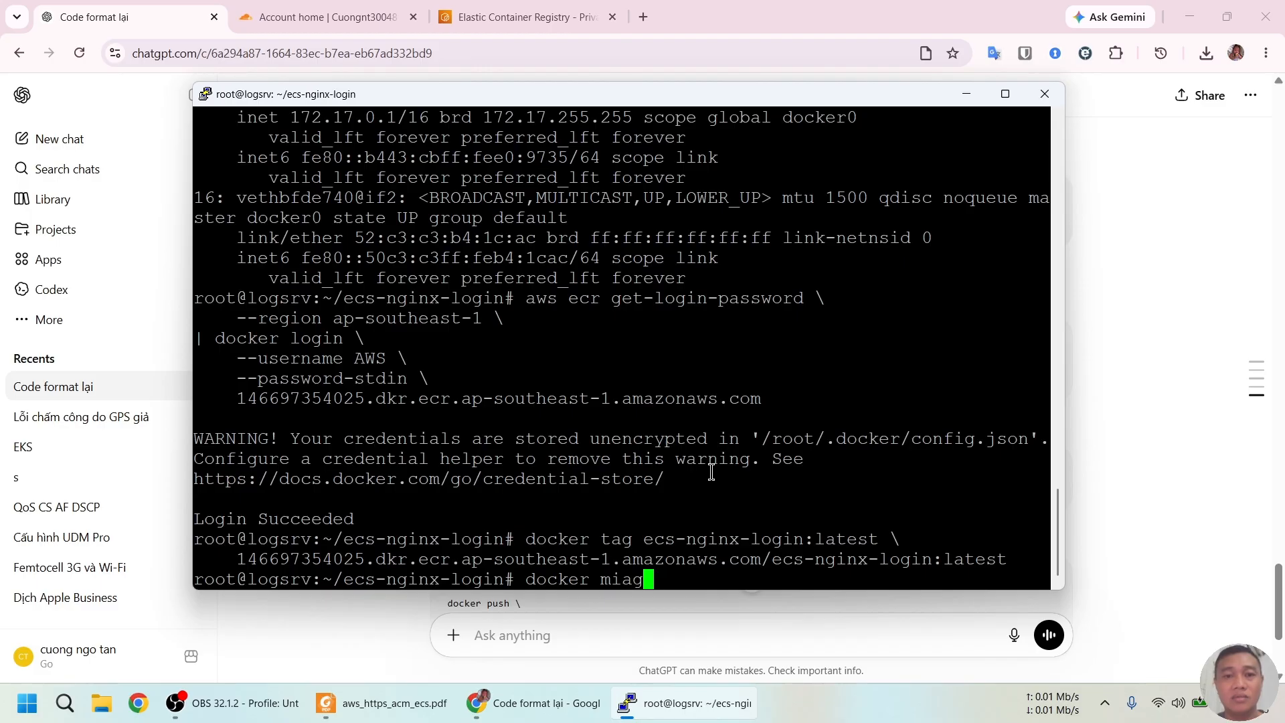
pyautogui.write('er images')
pyautogui.press('Return')
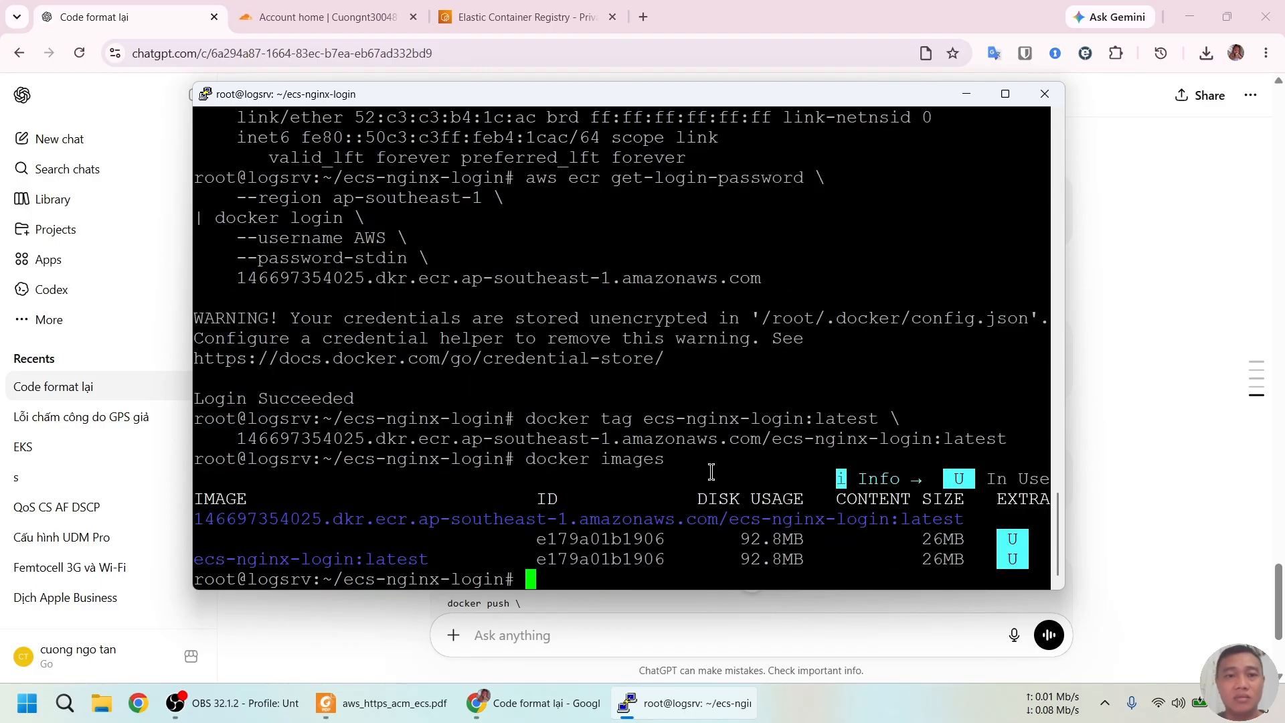
pyautogui.press('ctrl')
pyautogui.press('ctrl')
pyautogui.press('ctrl')
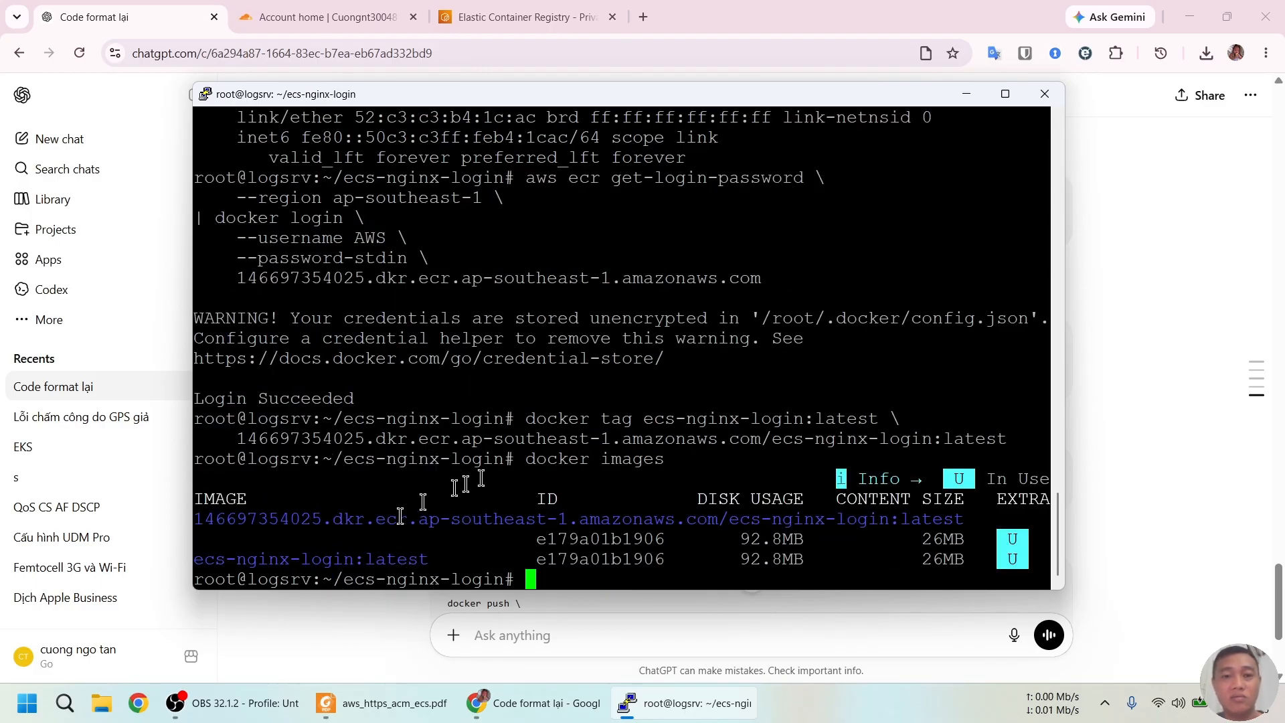
pyautogui.write('docker p')
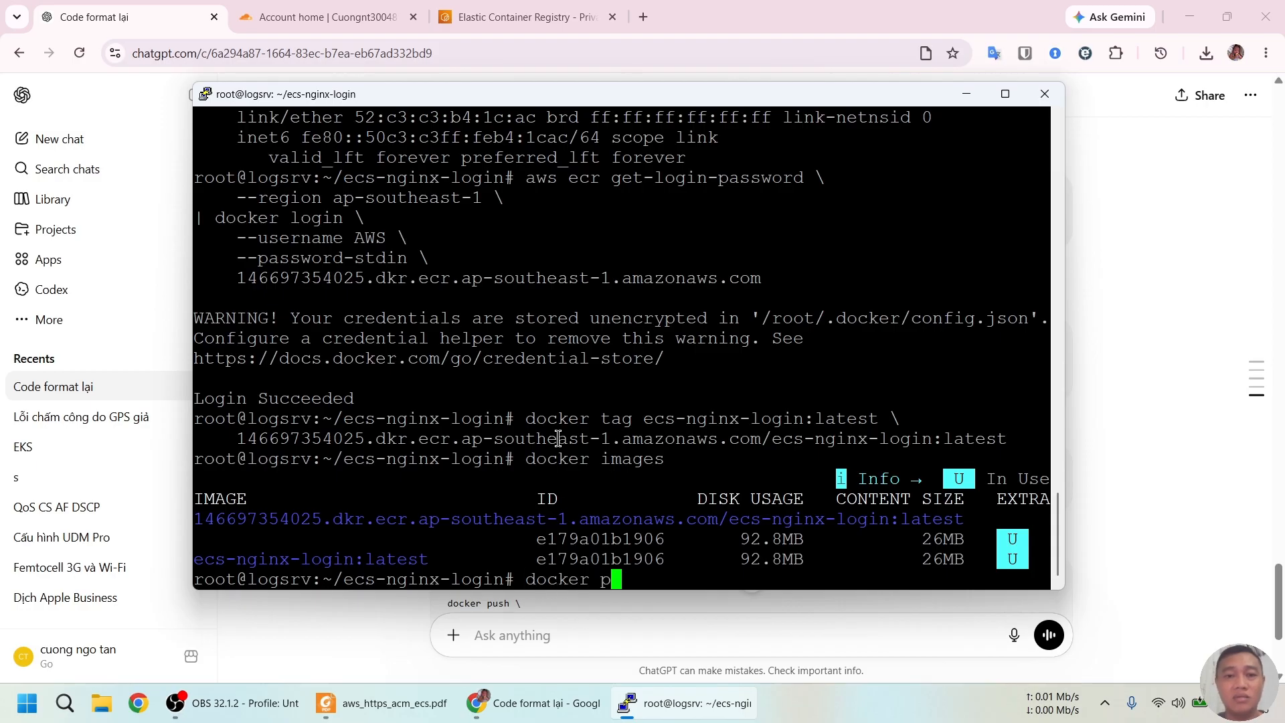
pyautogui.write('ush 14')
pyautogui.press('Tab')
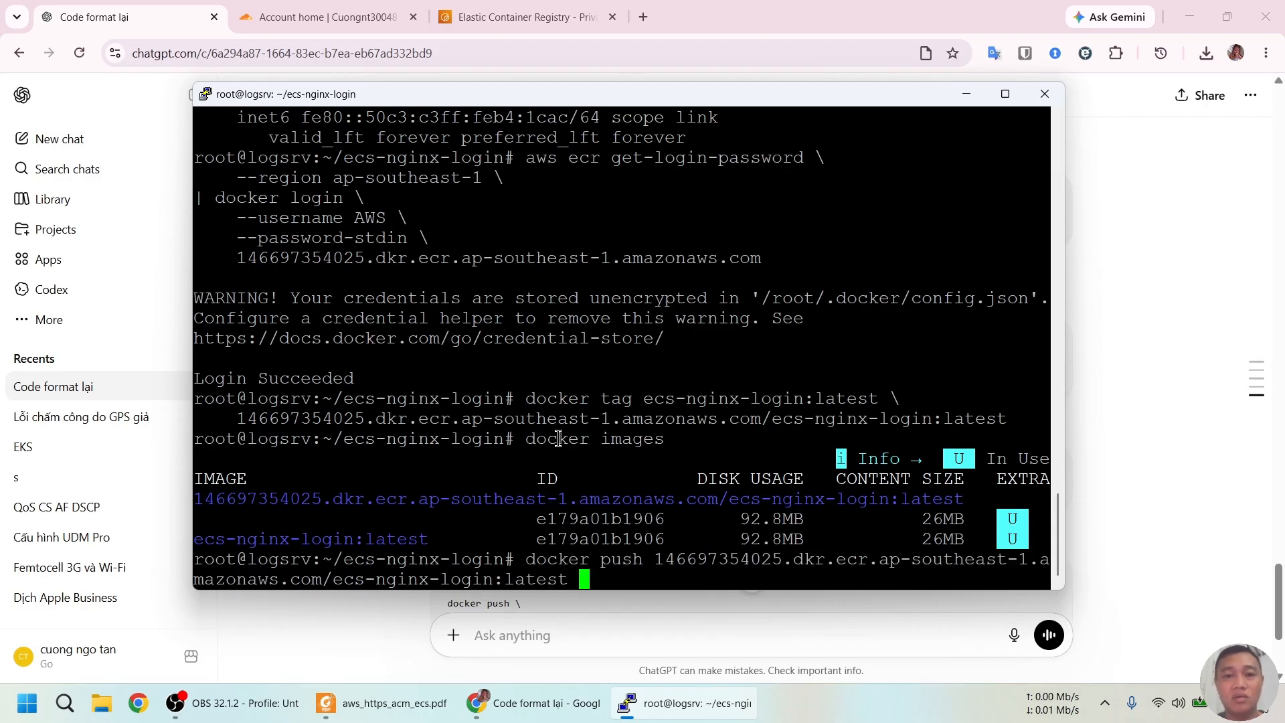
pyautogui.press('Return')
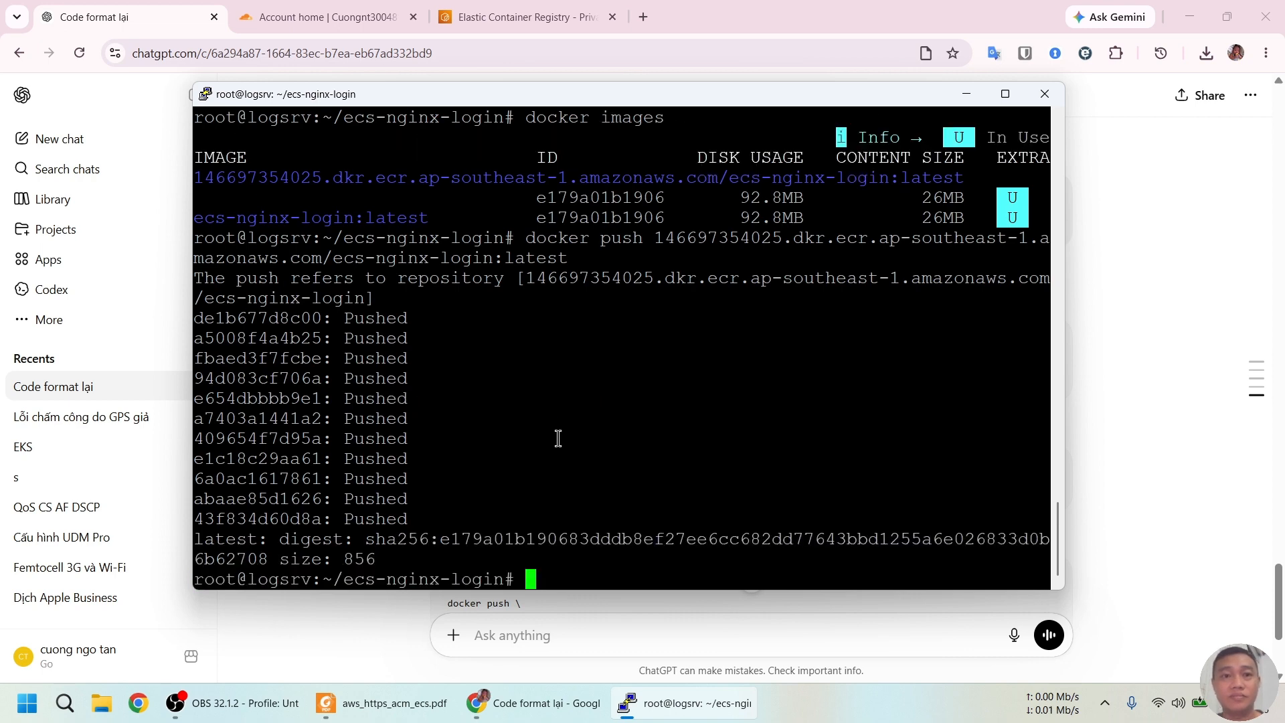
# Confirm the latest image in ecs-nginx-login, then scroll the guide to Step 6: ACM Certificate
pyautogui.click(569, 14)
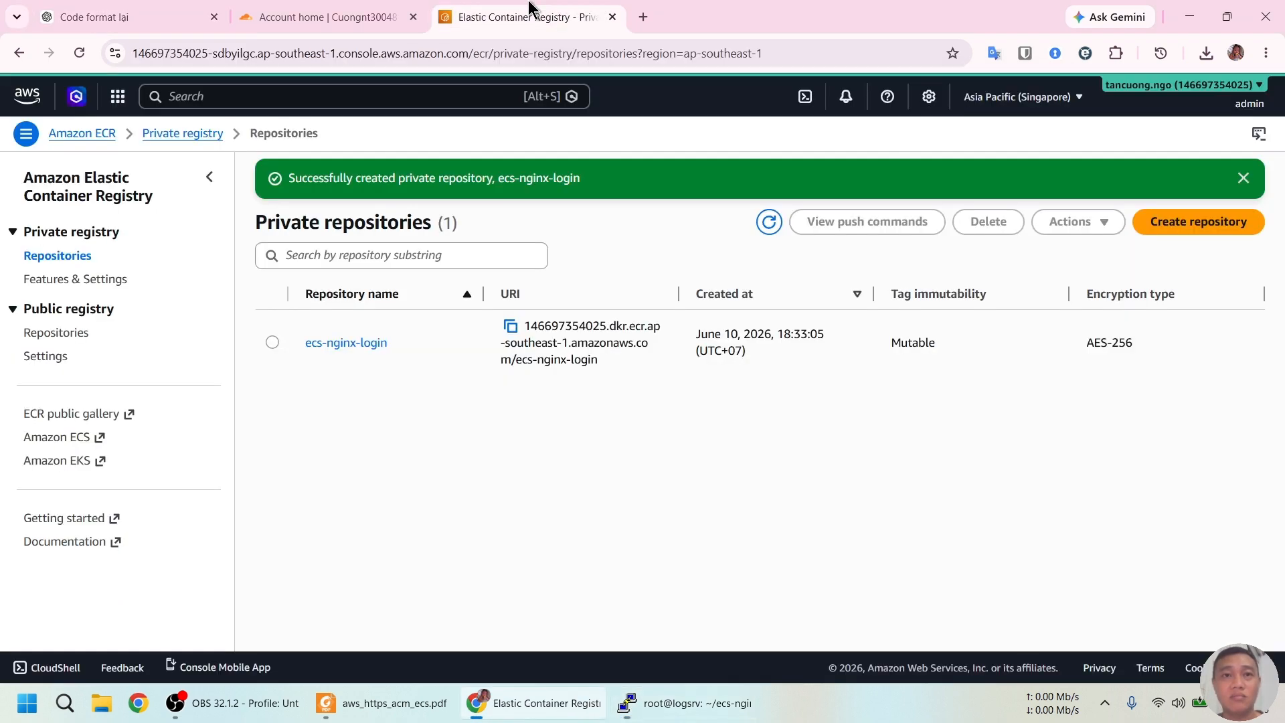
pyautogui.click(346, 342)
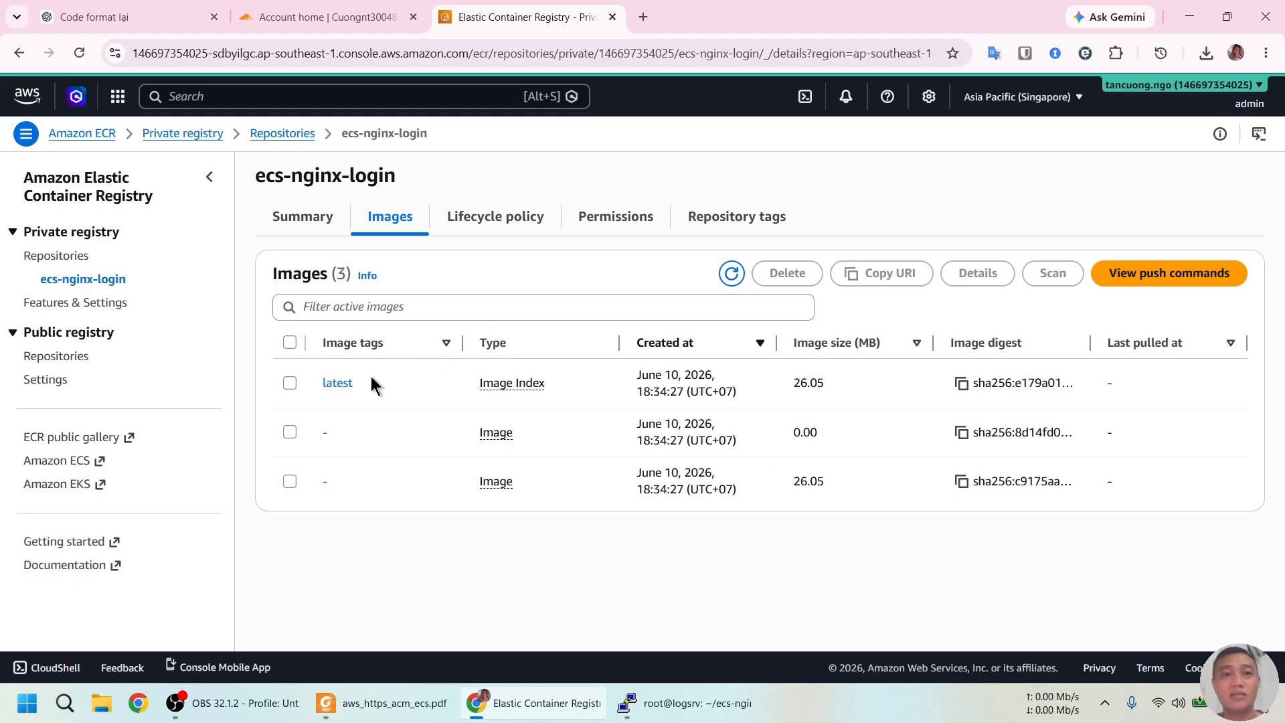
pyautogui.click(402, 703)
pyautogui.scroll(-10, 668, 239)
pyautogui.scroll(-3, 577, 371)
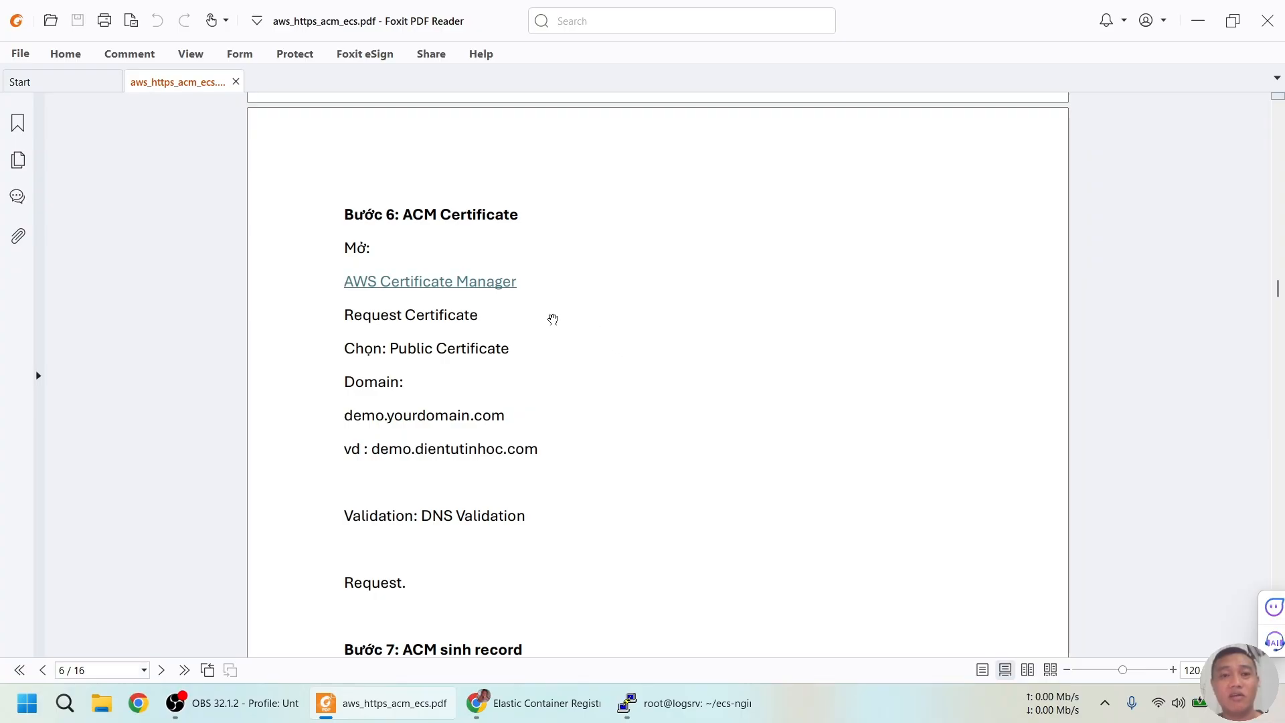
# Open Certificate Manager via 'acm' search and start a public certificate request
pyautogui.click(528, 703)
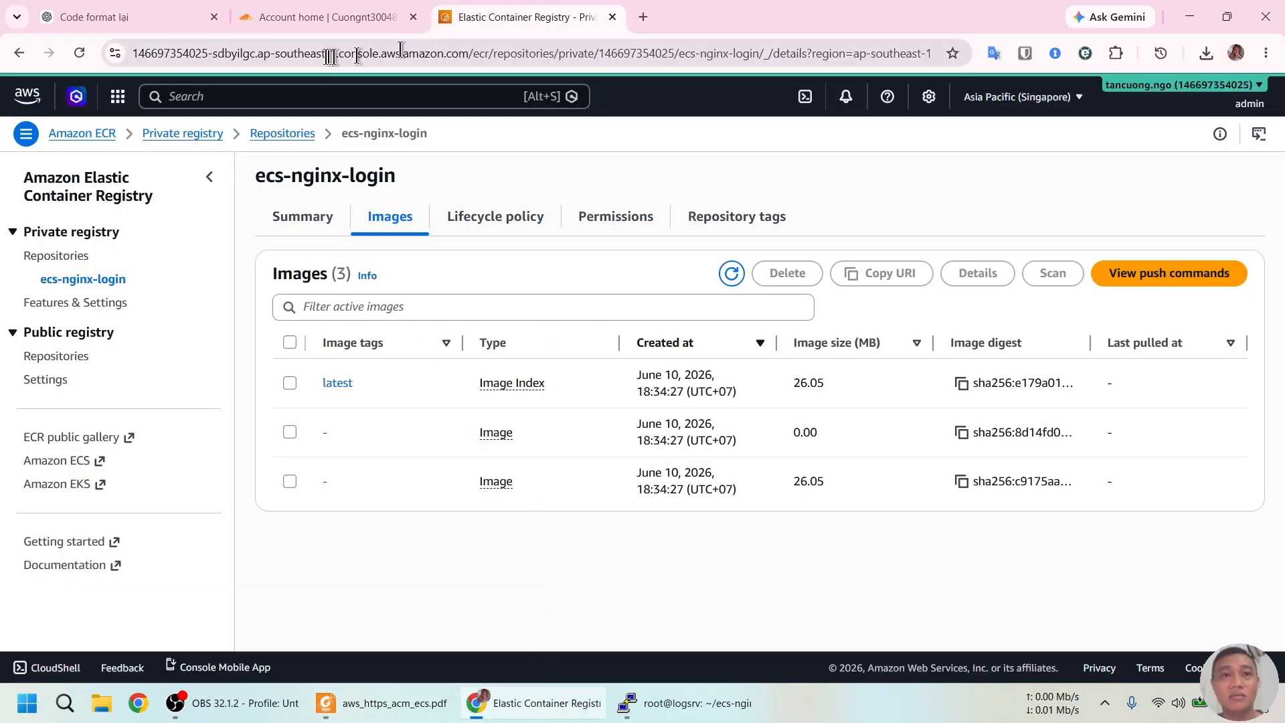
pyautogui.click(394, 96)
pyautogui.write('acm')
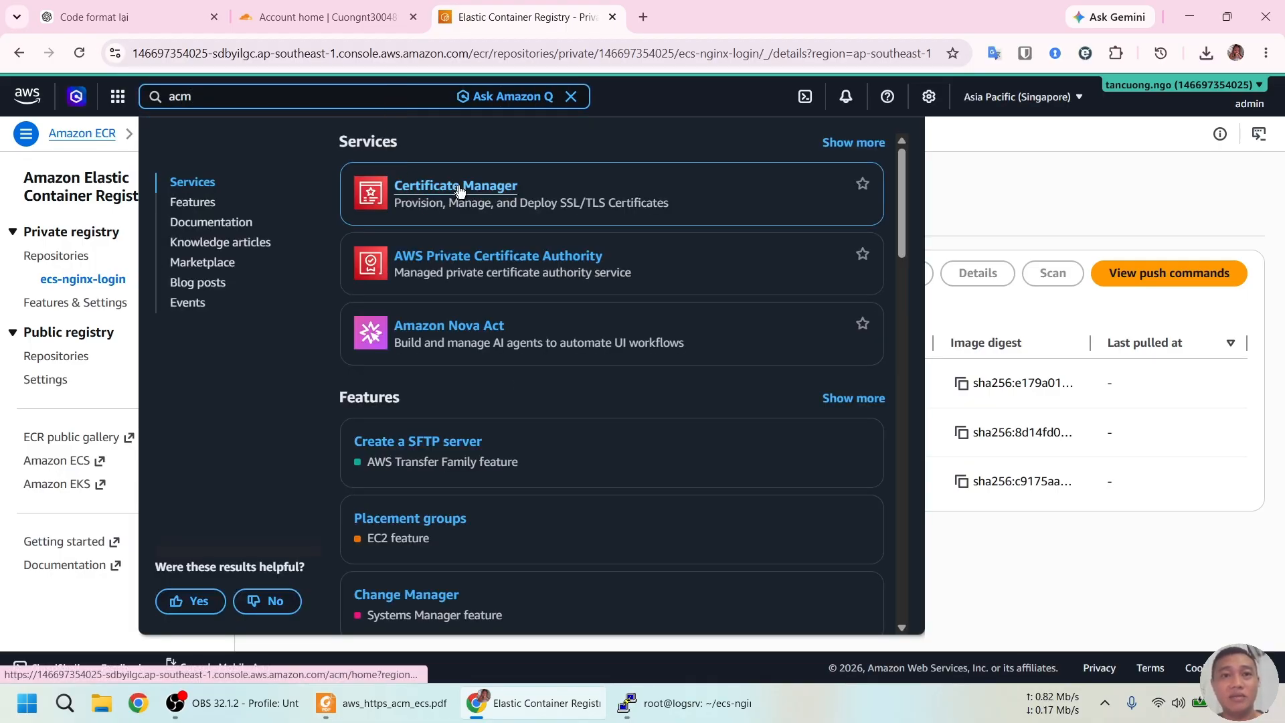
pyautogui.click(466, 192)
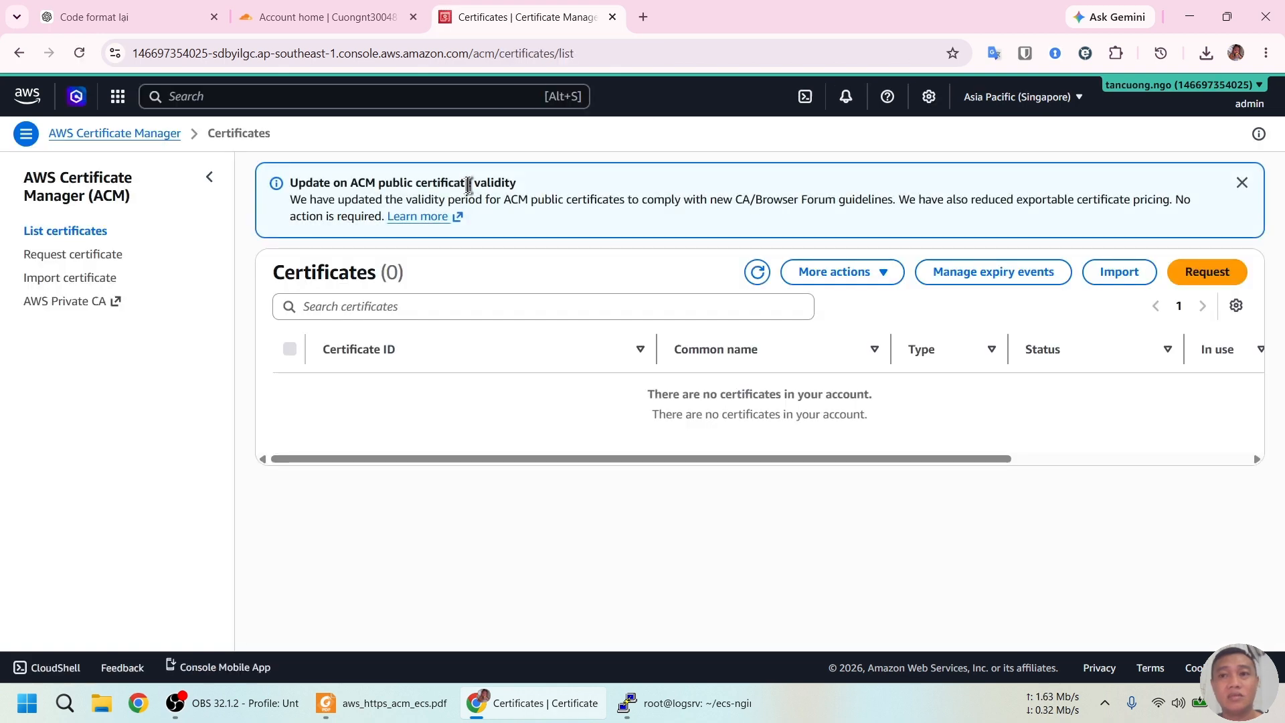
pyautogui.click(1203, 280)
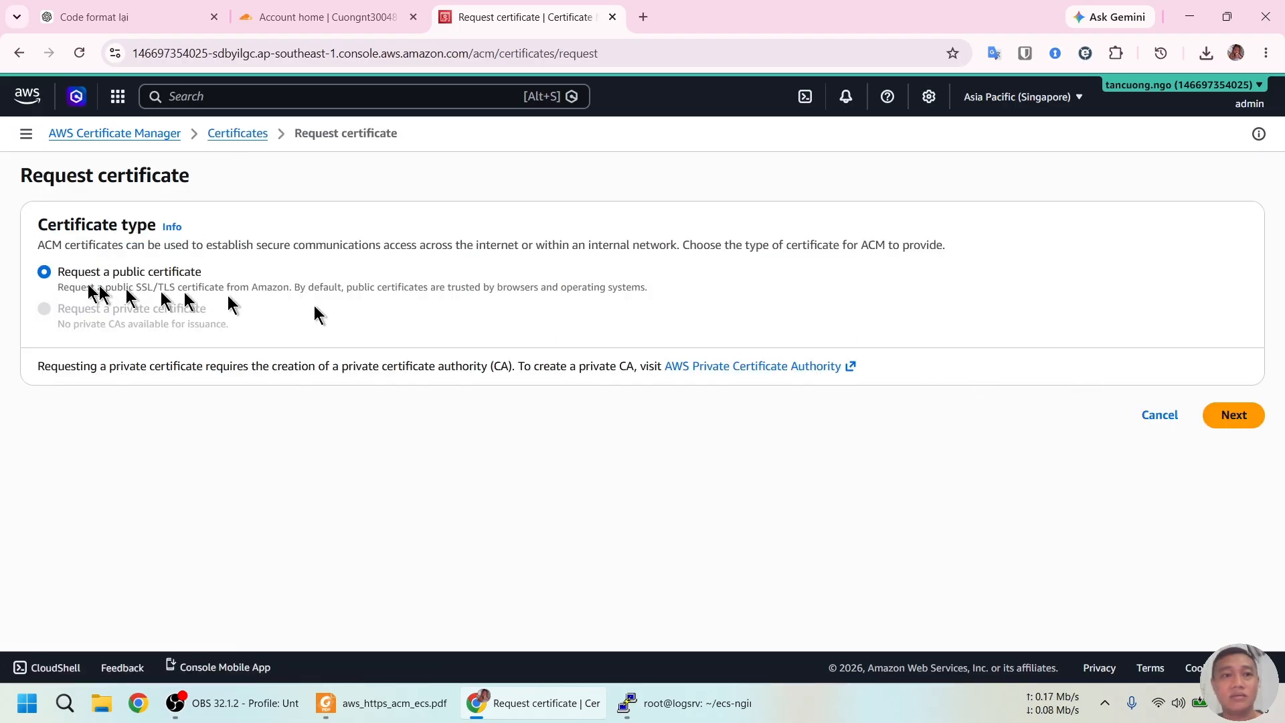
pyautogui.click(1257, 418)
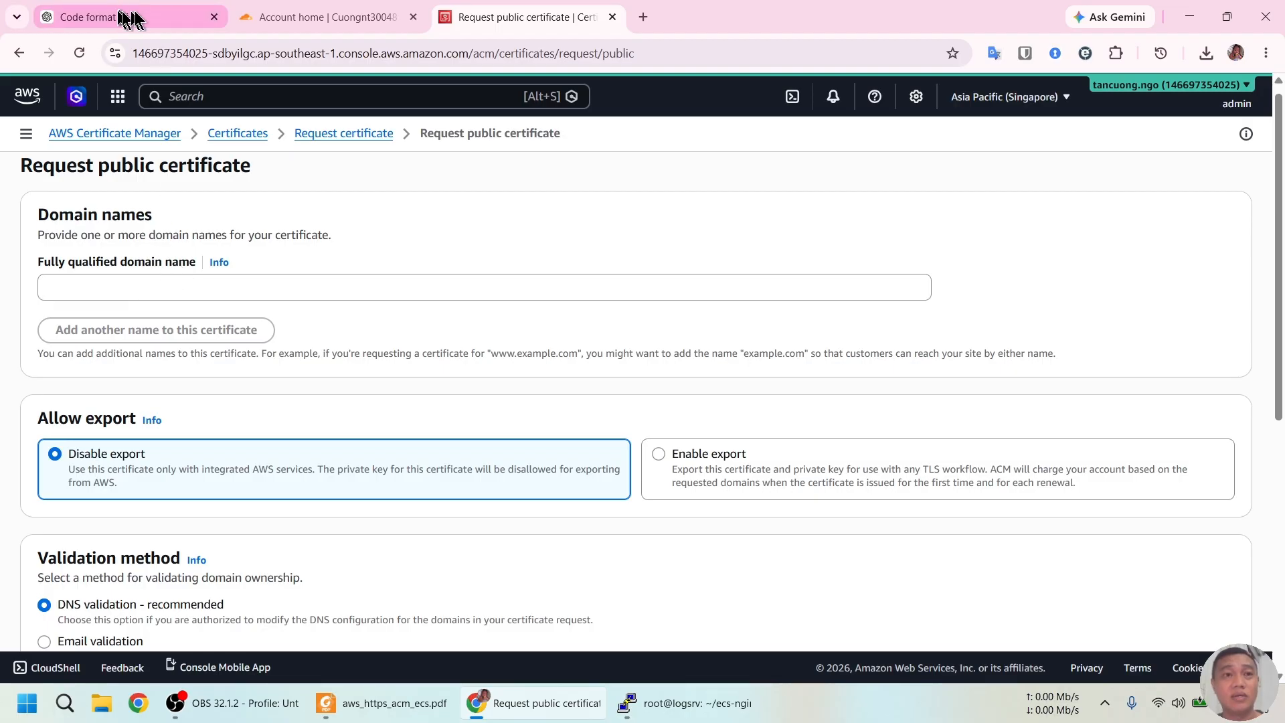
# Enter demo.dientutinhoc.com as the domain name and submit the certificate request
pyautogui.click(292, 21)
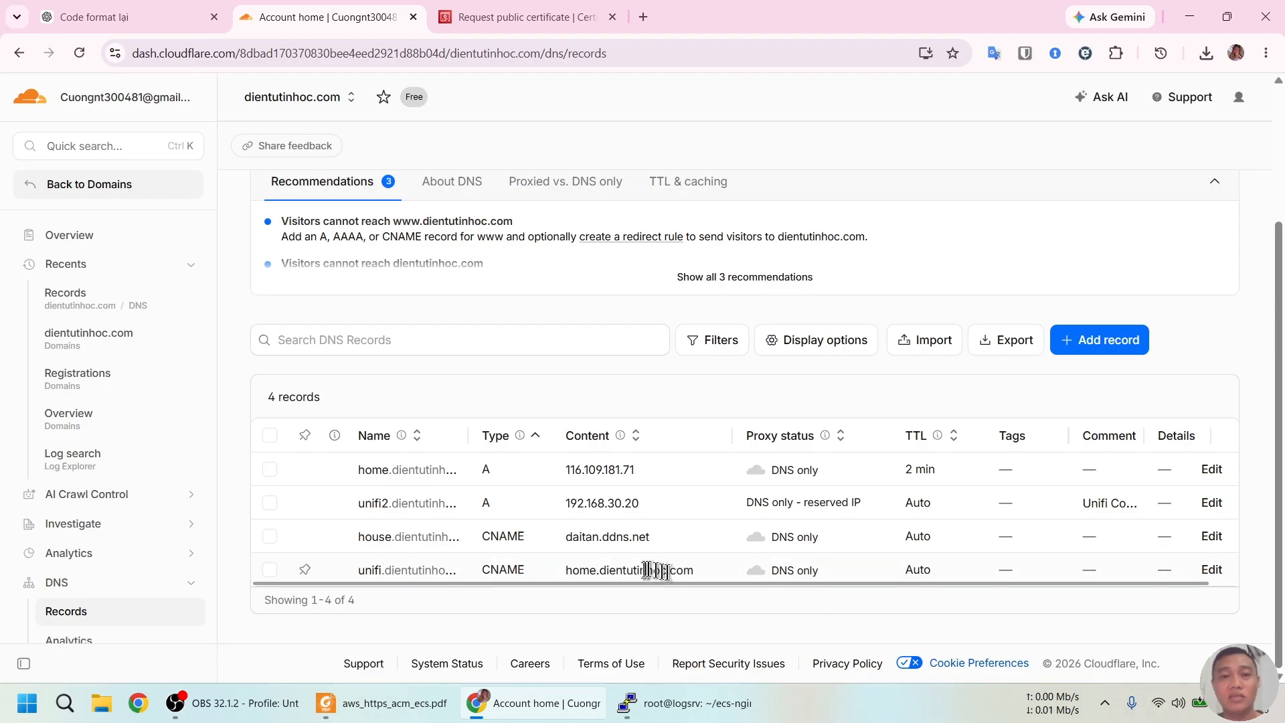
pyautogui.click(120, 15)
pyautogui.click(515, 17)
pyautogui.click(196, 286)
pyautogui.write('demo.dientu')
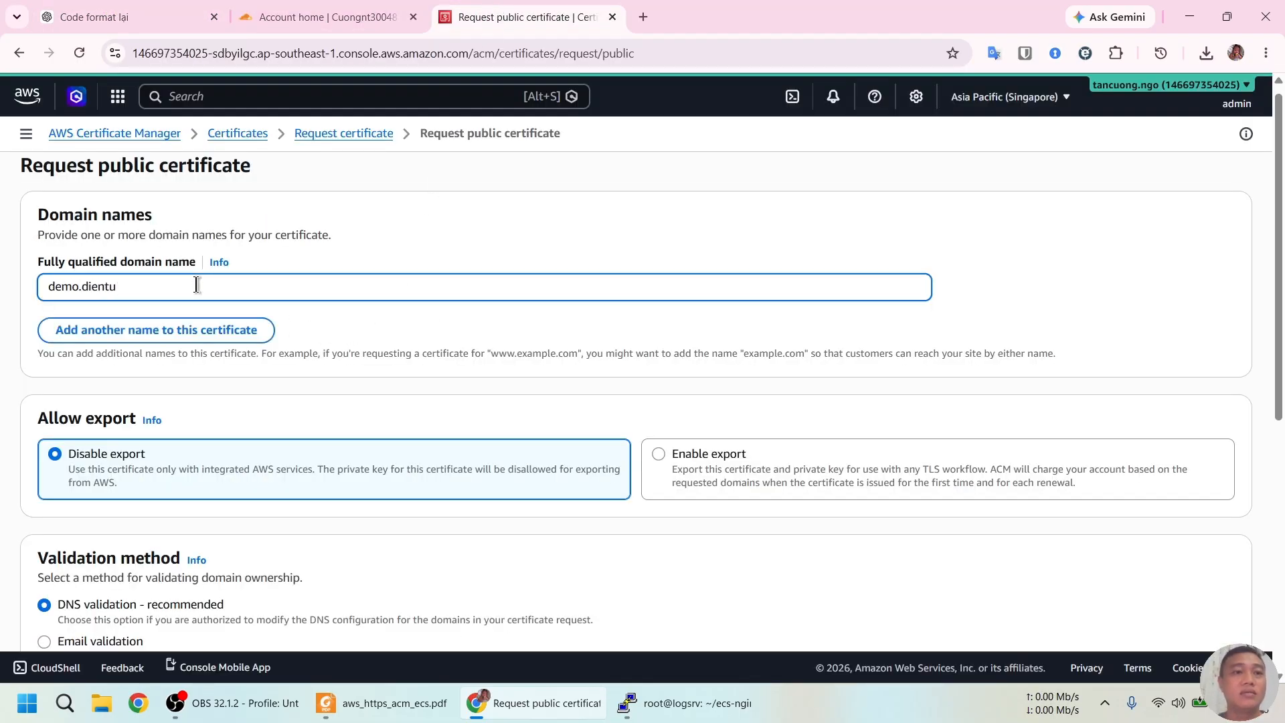
pyautogui.write('tinhoc.com')
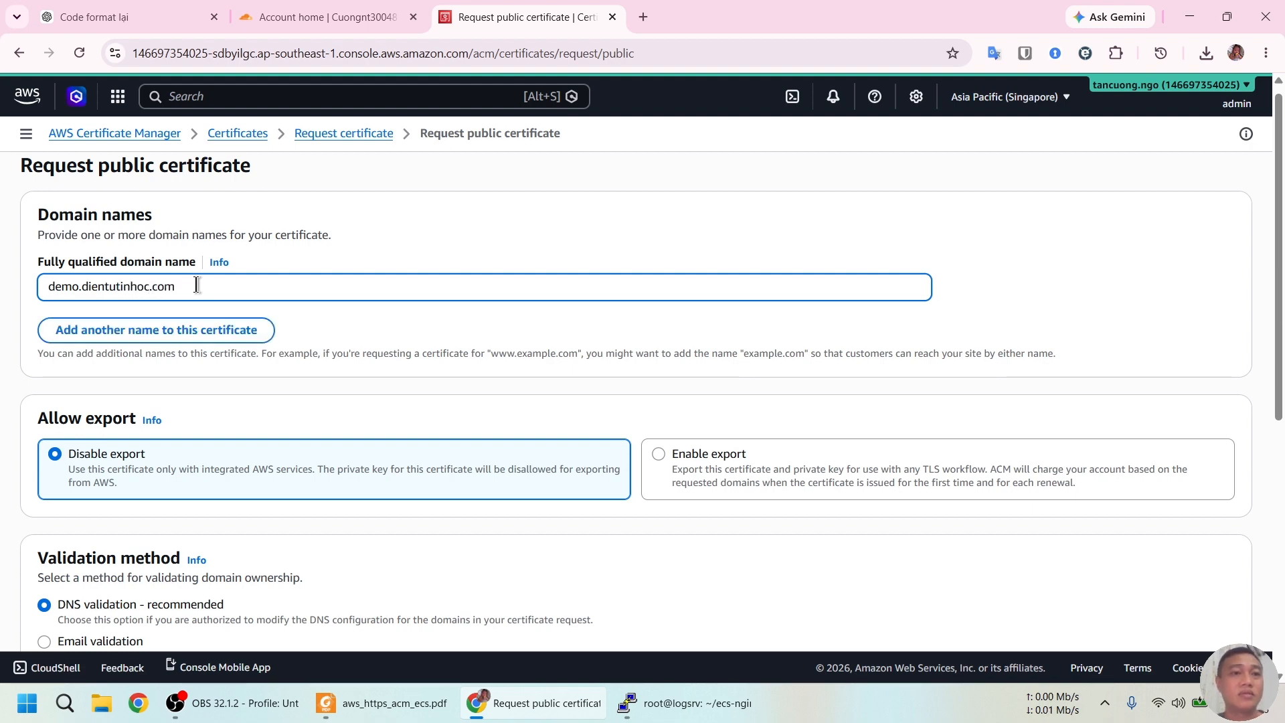
pyautogui.scroll(-2, 328, 263)
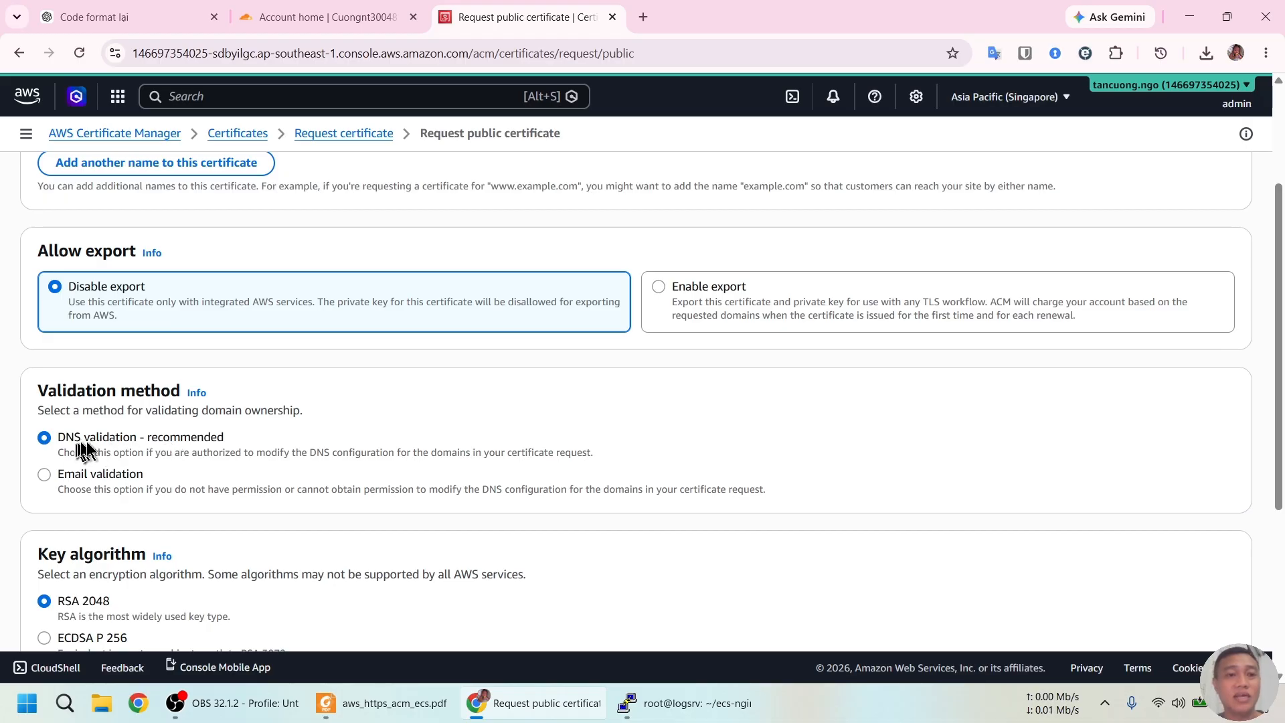
pyautogui.scroll(-5, 255, 407)
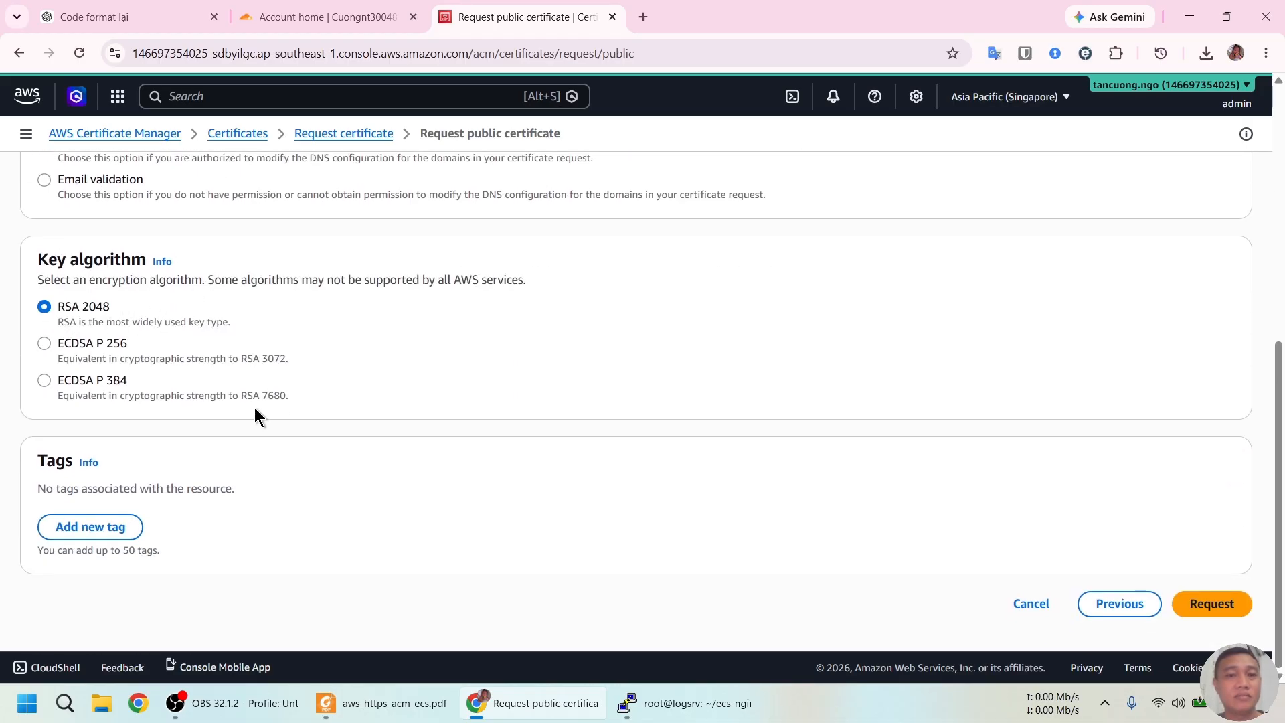
pyautogui.click(1213, 604)
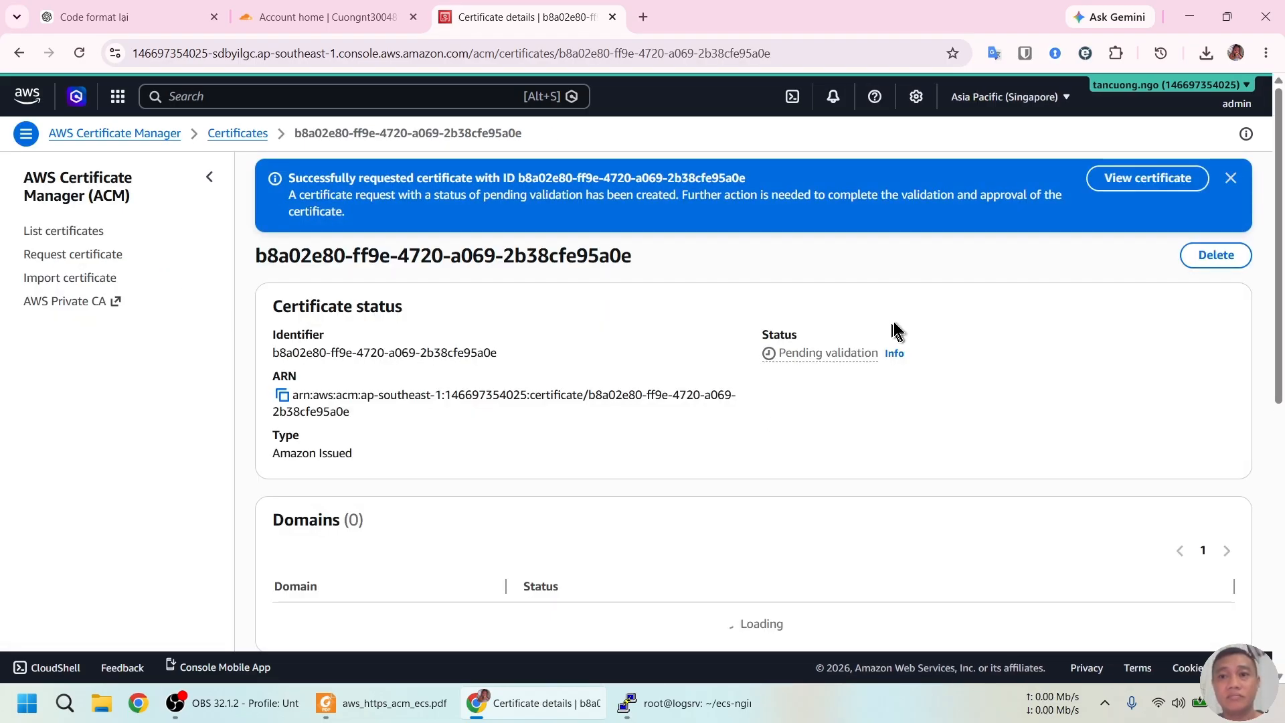
# Copy the validation CNAME name for demo.dientutinhoc.com from the certificate's Domains table
pyautogui.scroll(-3, 895, 328)
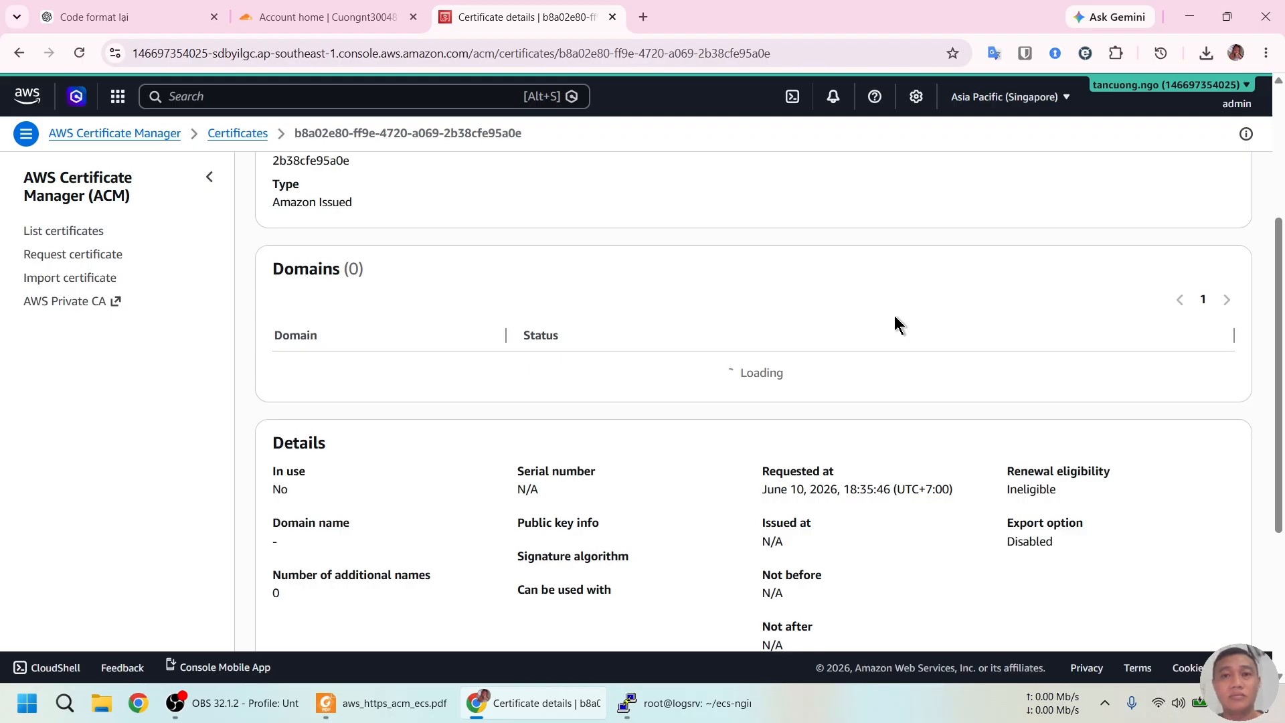
pyautogui.scroll(1, 895, 315)
pyautogui.scroll(2, 894, 315)
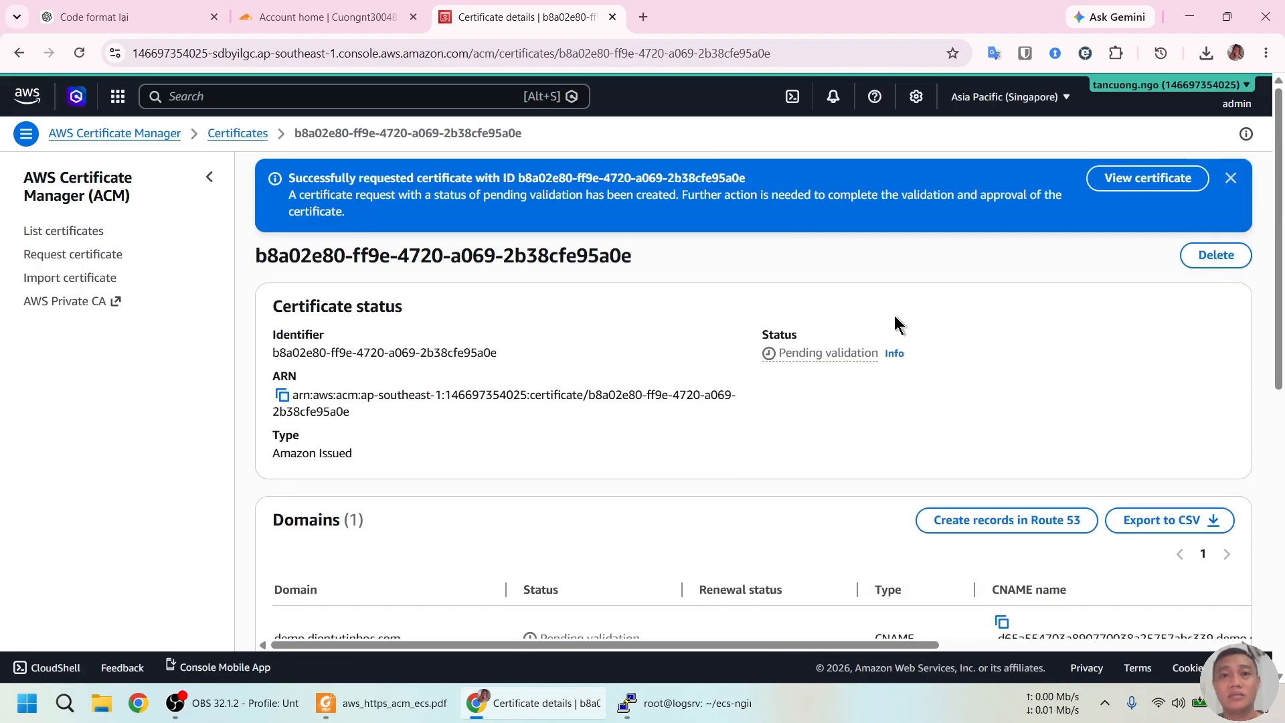
pyautogui.scroll(-2, 894, 316)
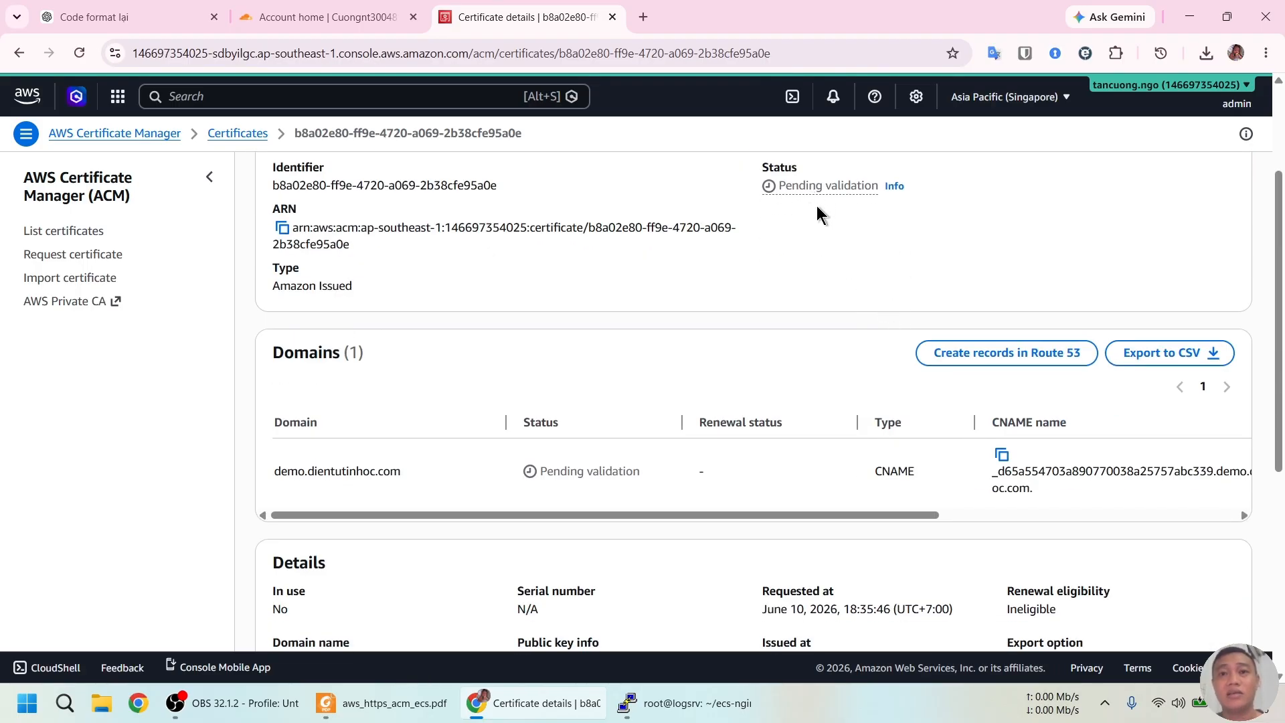
pyautogui.click(321, 17)
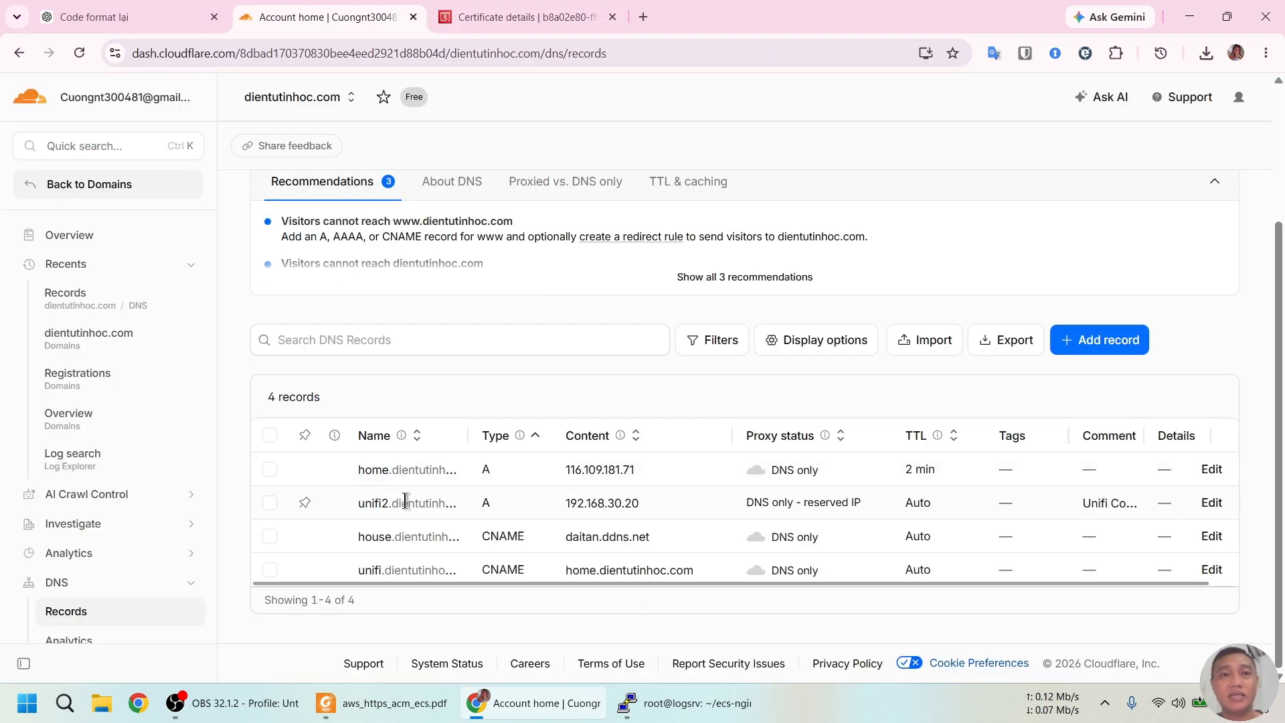
pyautogui.click(507, 10)
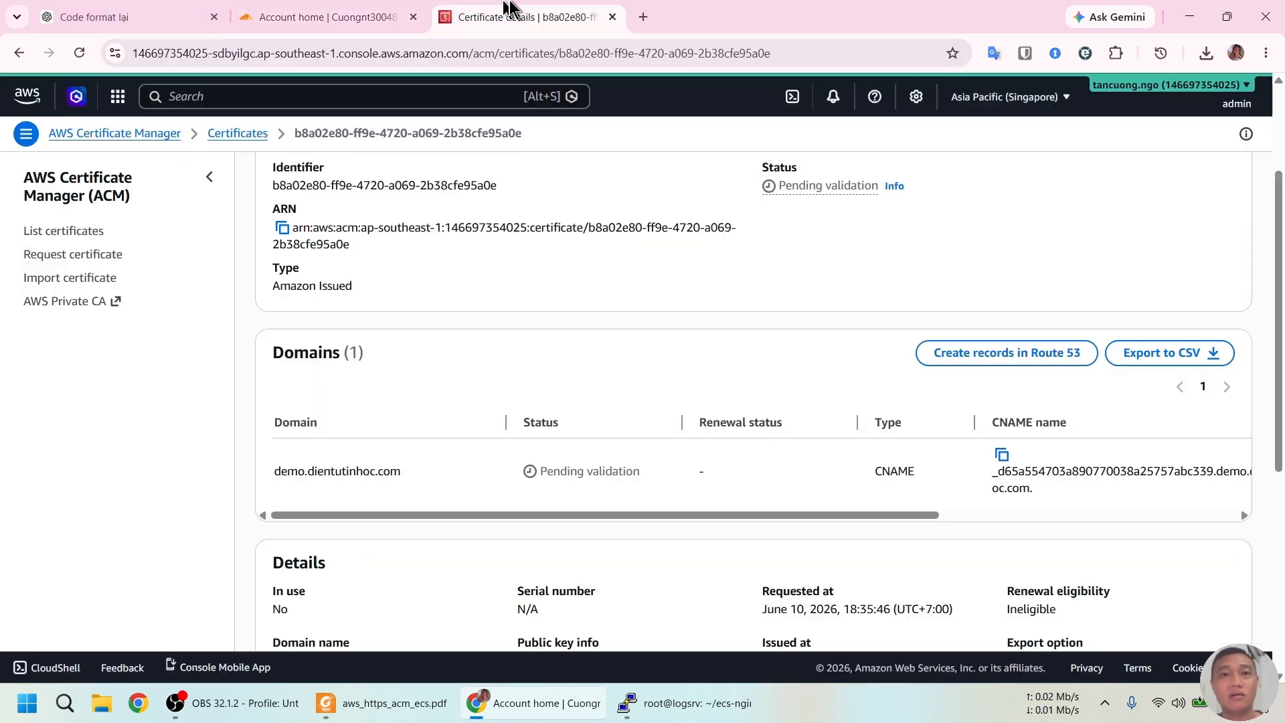
pyautogui.scroll(-3, 731, 376)
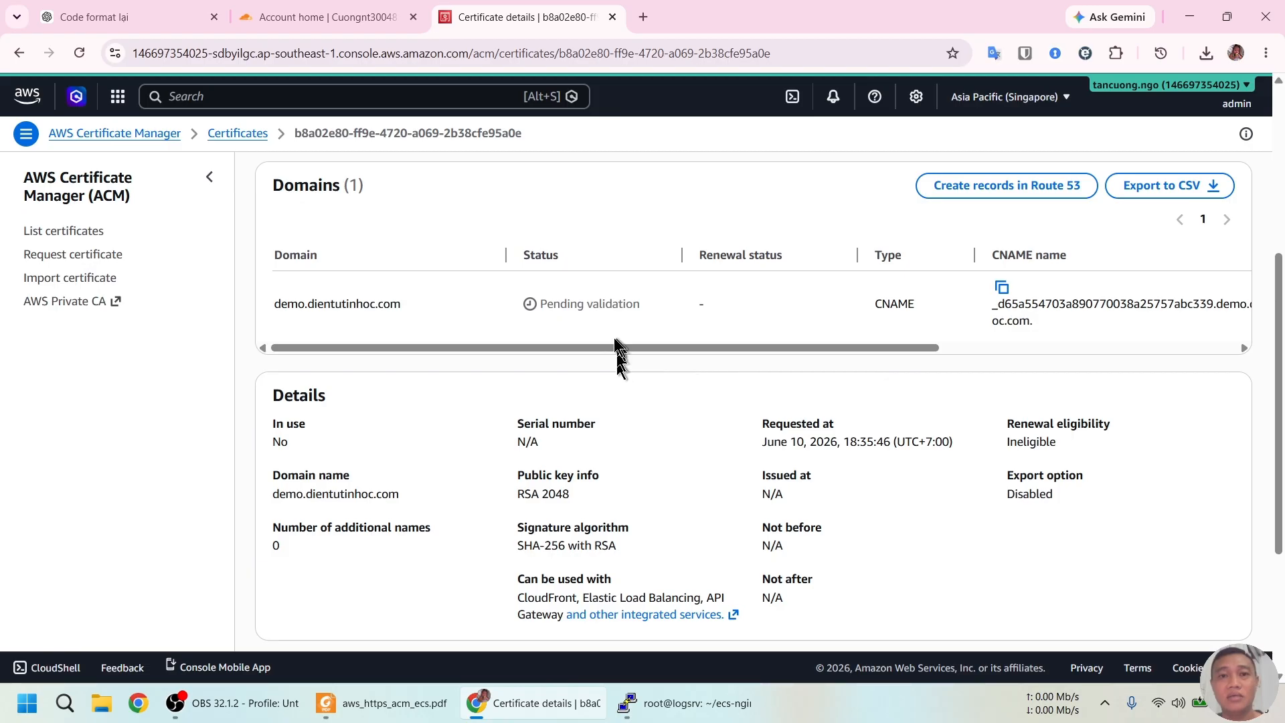
pyautogui.moveTo(632, 346); pyautogui.dragTo(712, 349)
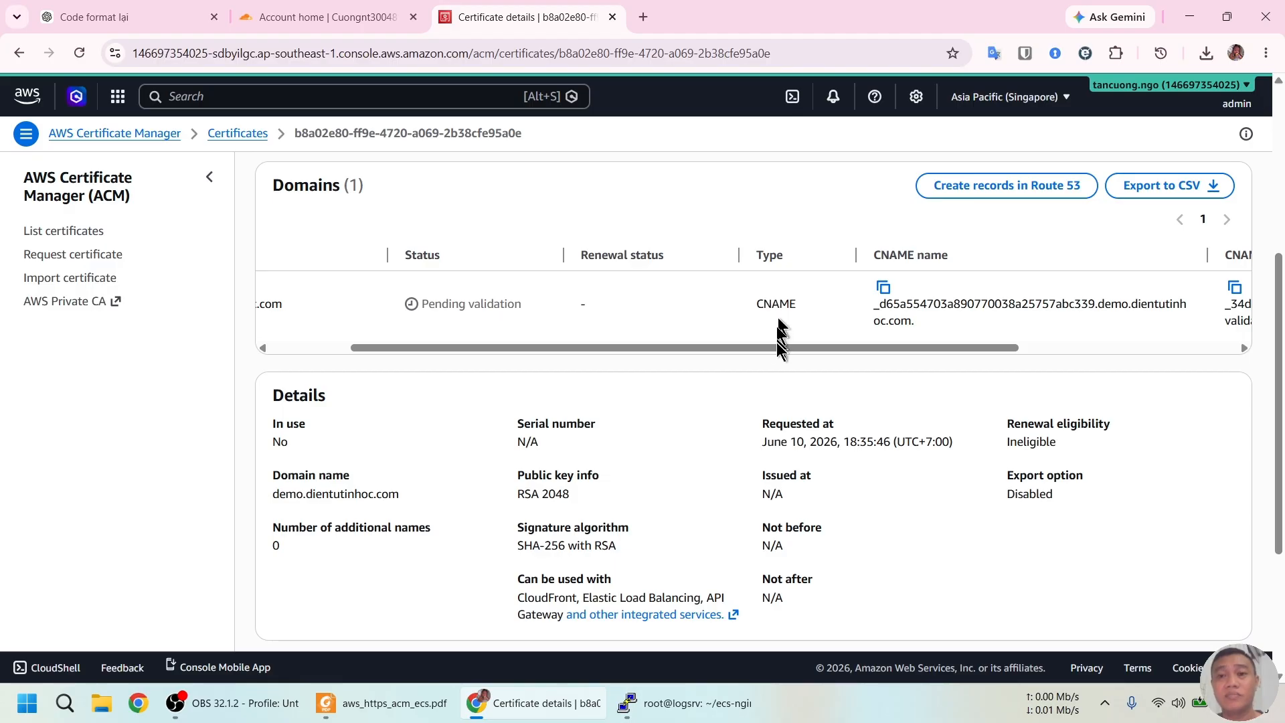
pyautogui.moveTo(842, 348); pyautogui.dragTo(952, 348)
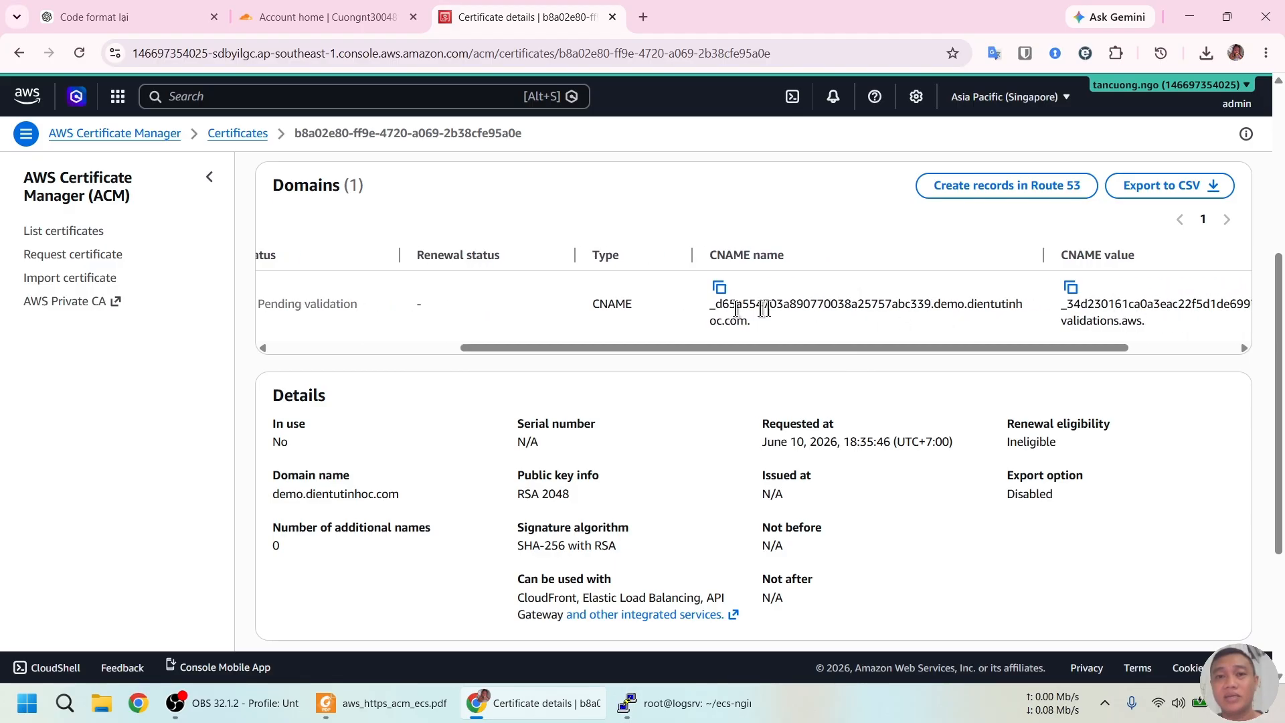
pyautogui.moveTo(792, 349); pyautogui.dragTo(756, 351)
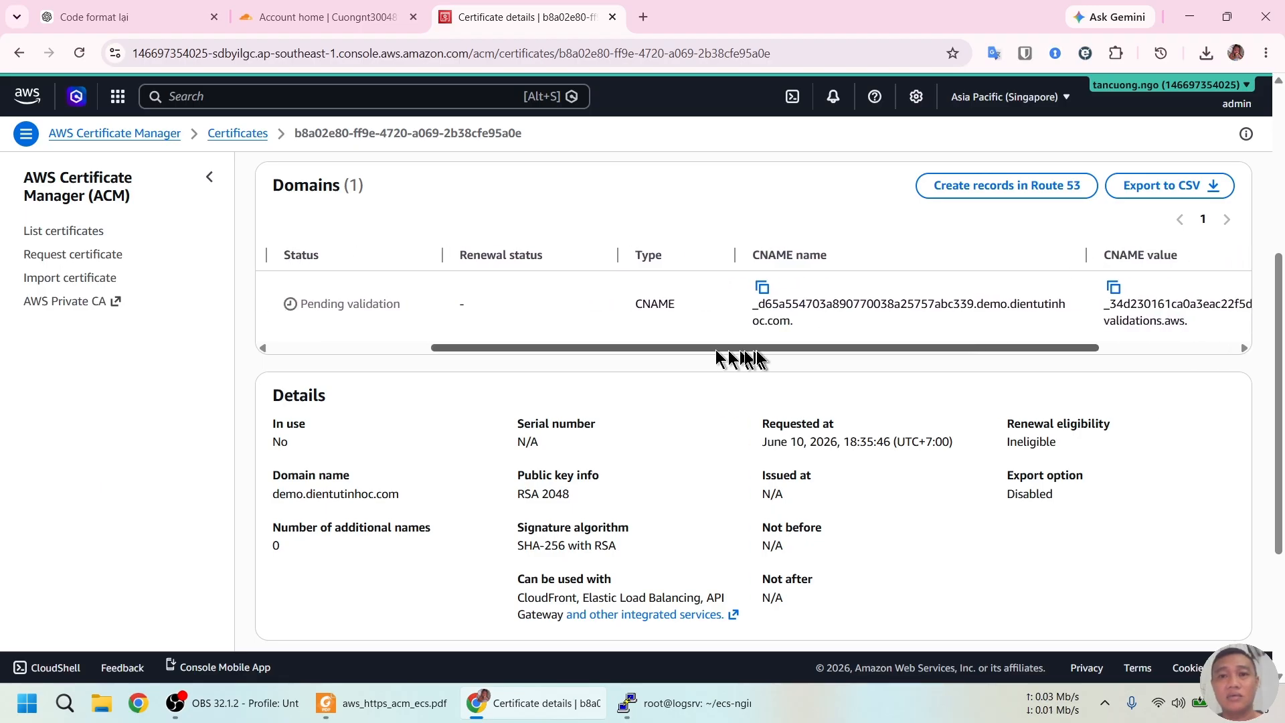
pyautogui.click(763, 287)
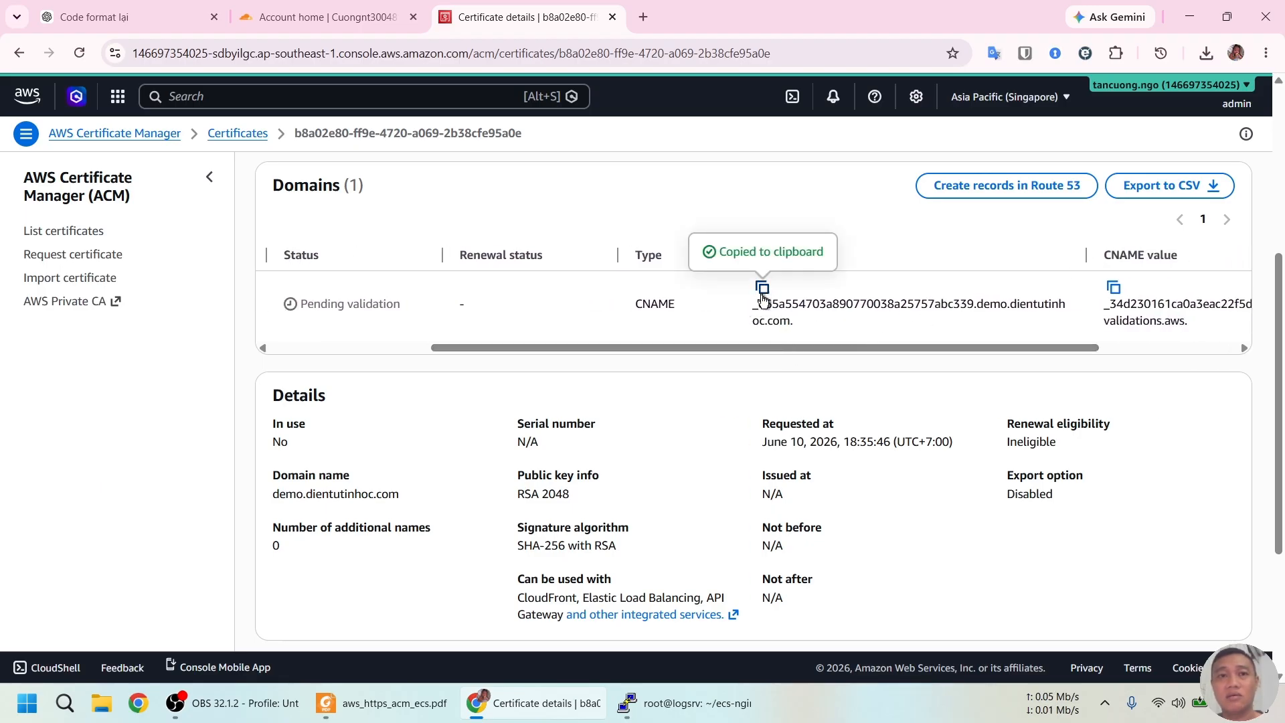
# Add a new Cloudflare CNAME record named with the pasted ACM validation name
pyautogui.click(343, 9)
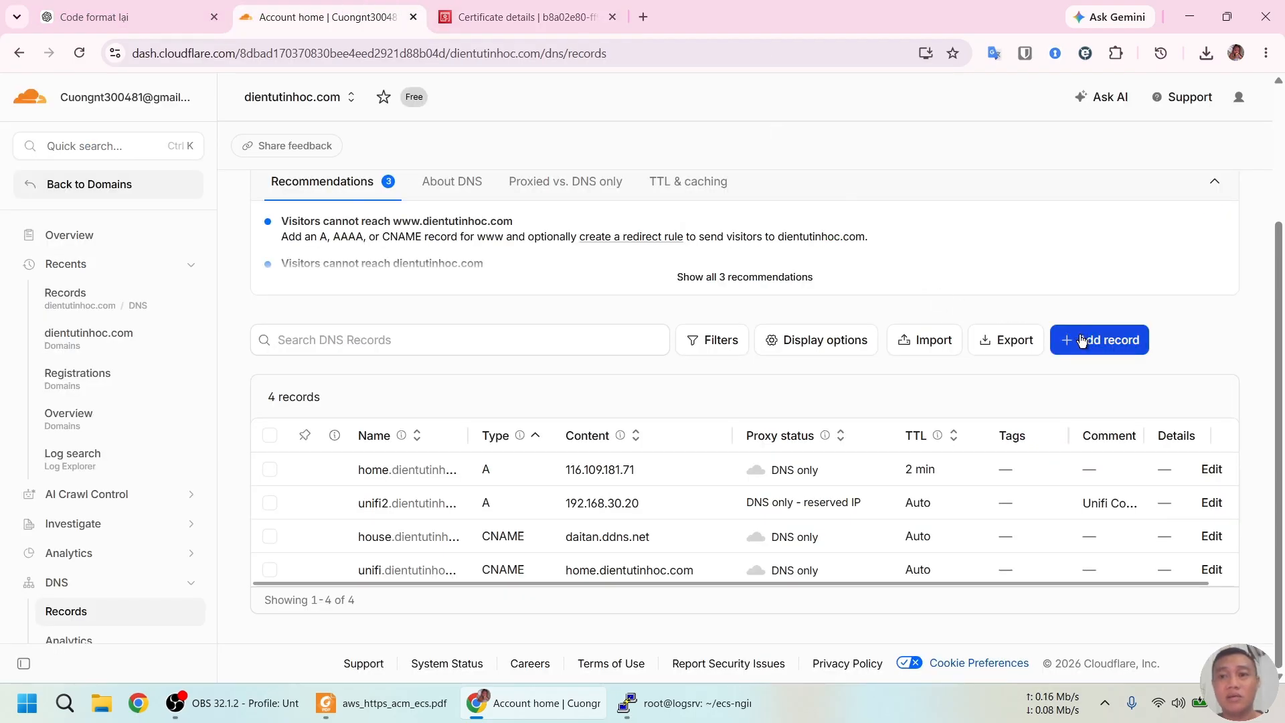
pyautogui.click(1081, 342)
pyautogui.click(375, 353)
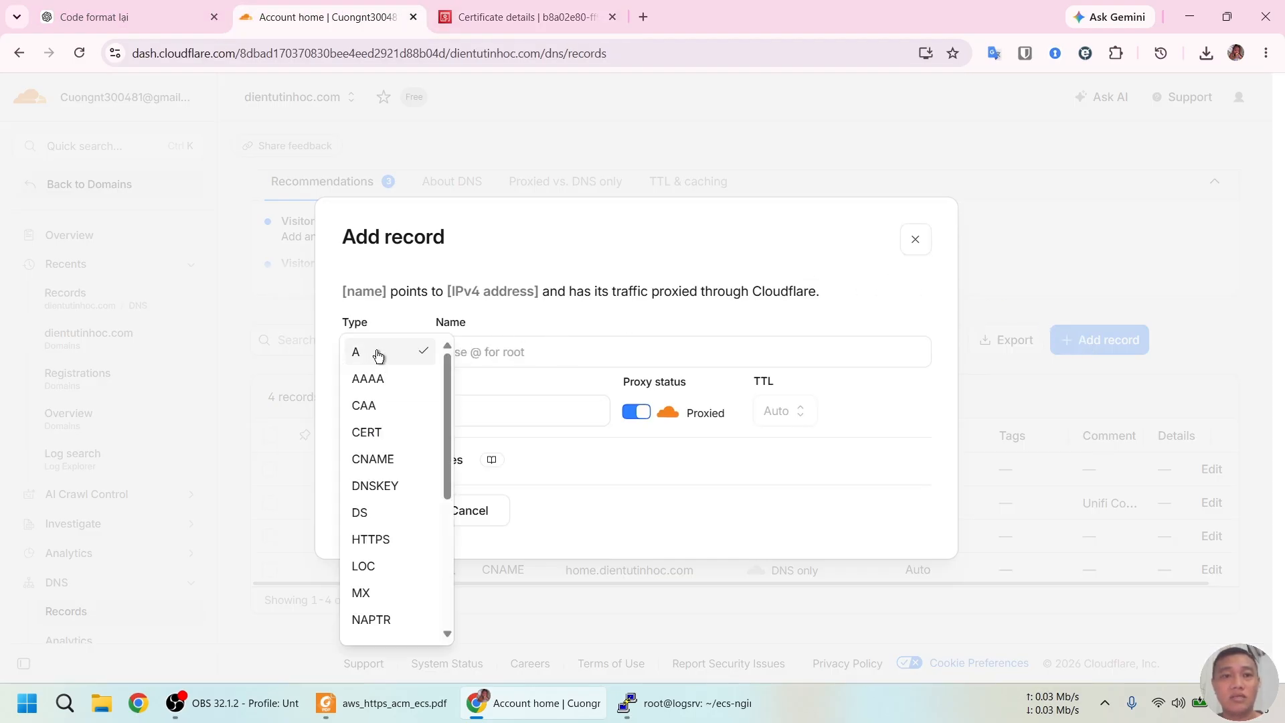
pyautogui.click(393, 458)
pyautogui.click(508, 351)
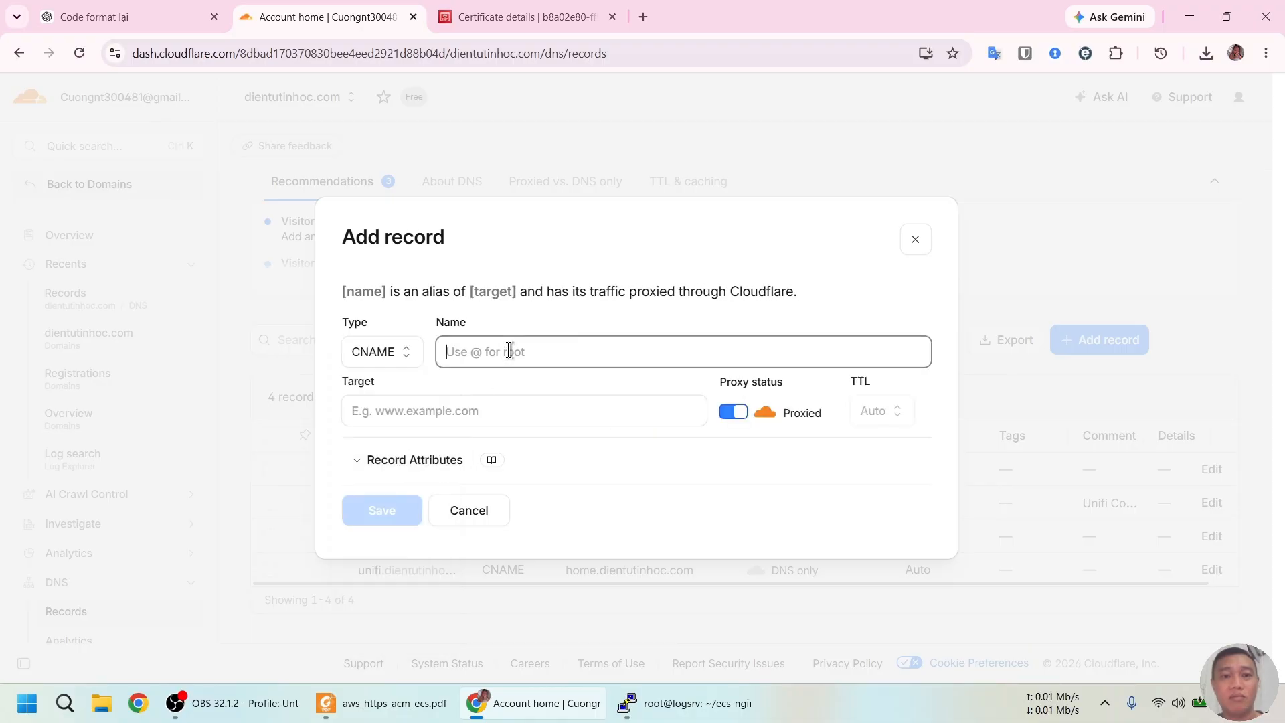
pyautogui.hotkey('ctrl', 'v')
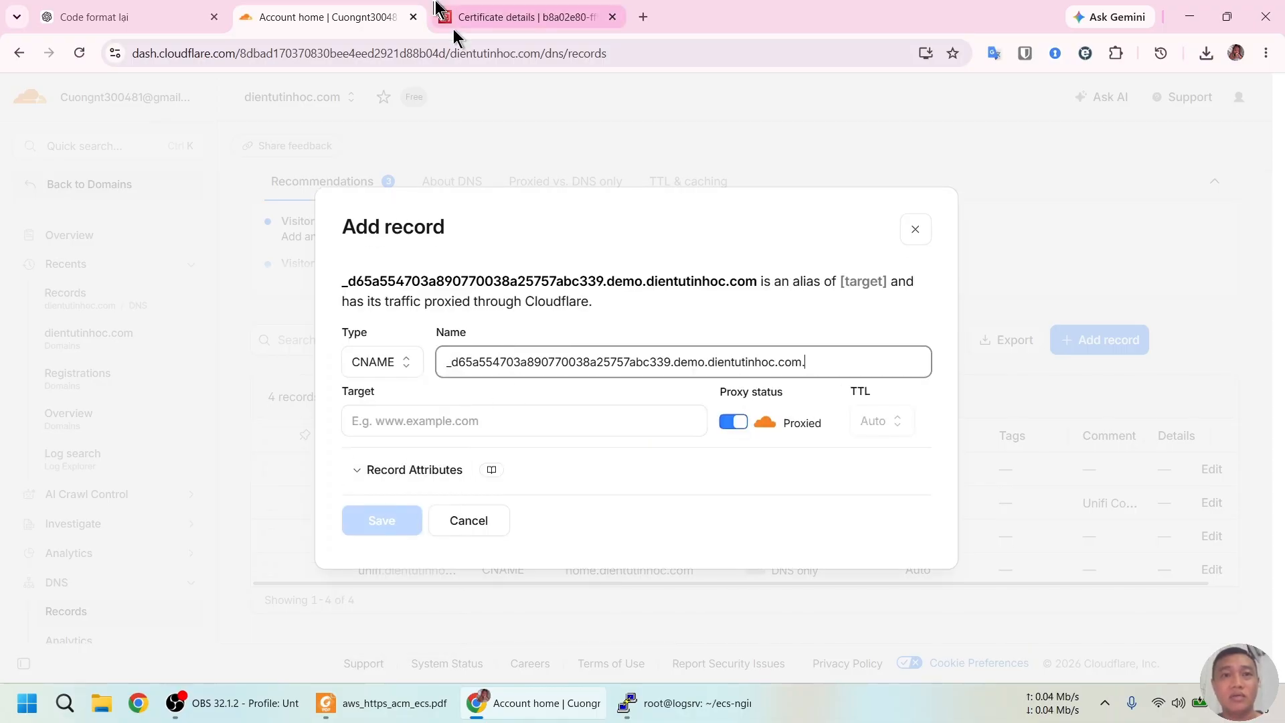
# Set the target to the ACM validation value, DNS only, TTL 1 min, and save
pyautogui.click(519, 12)
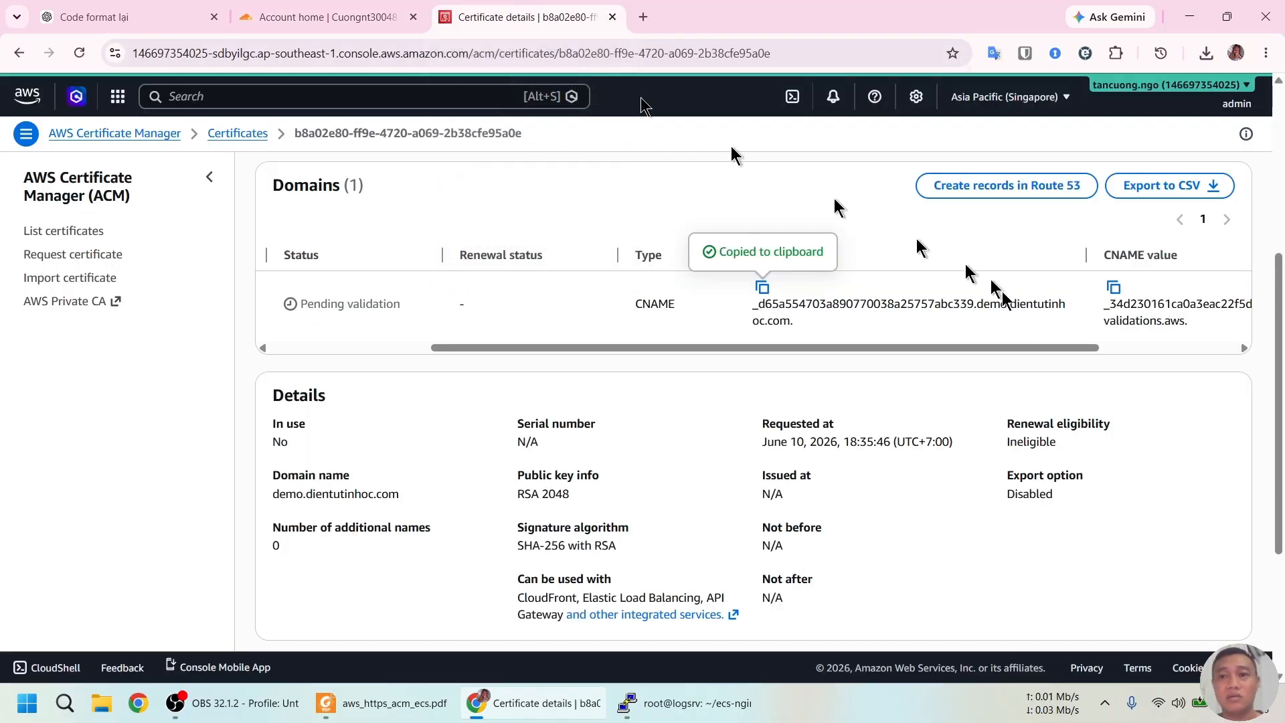
pyautogui.click(1116, 287)
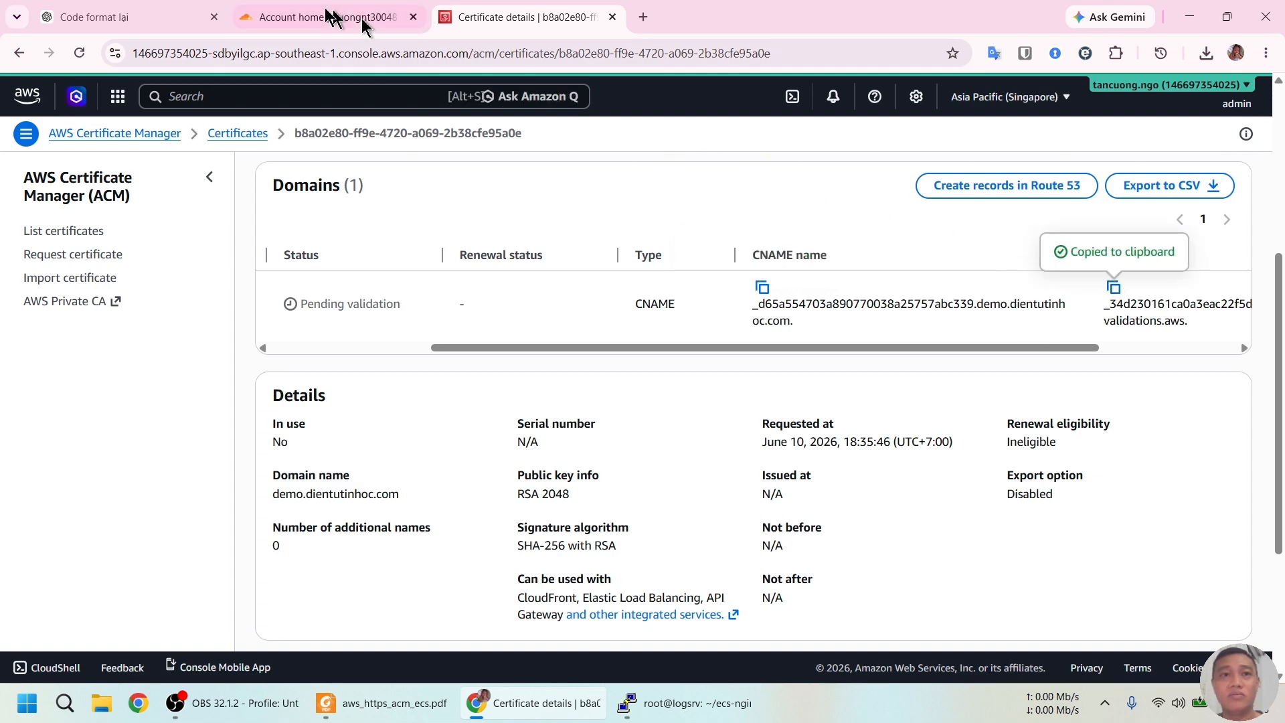
pyautogui.click(305, 10)
pyautogui.click(434, 422)
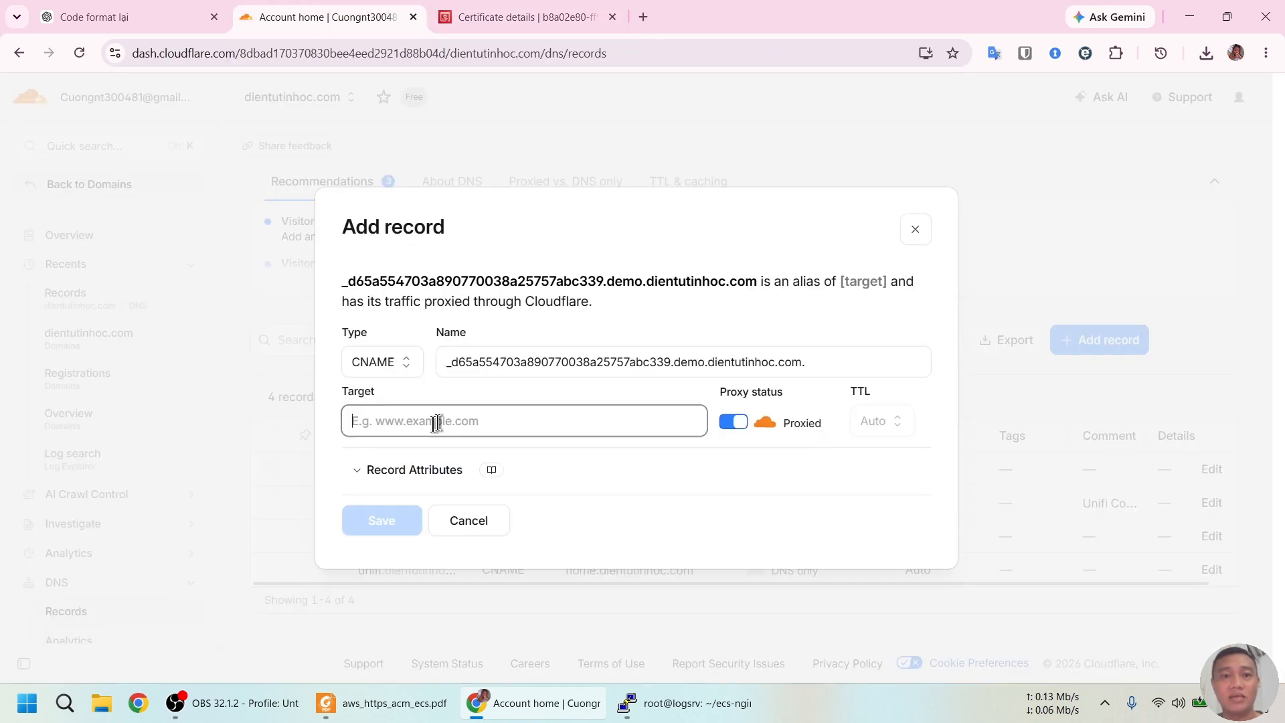
pyautogui.hotkey('ctrl', 'v')
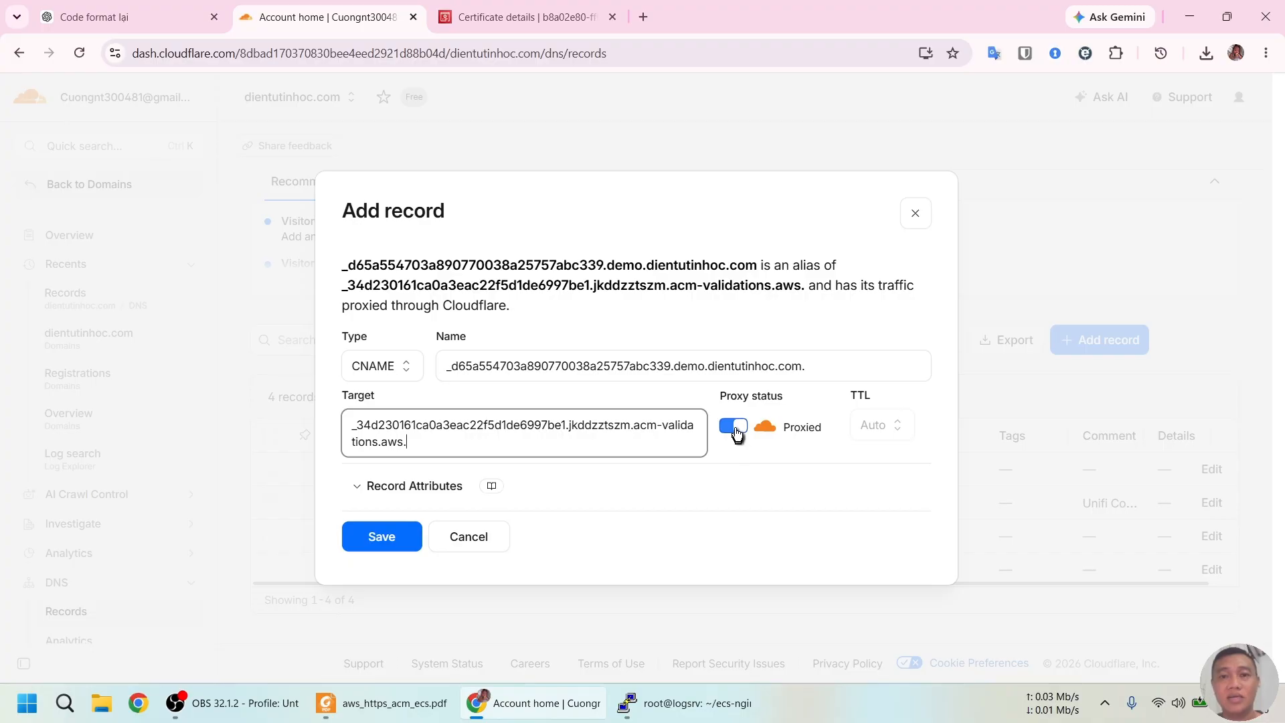
pyautogui.click(735, 429)
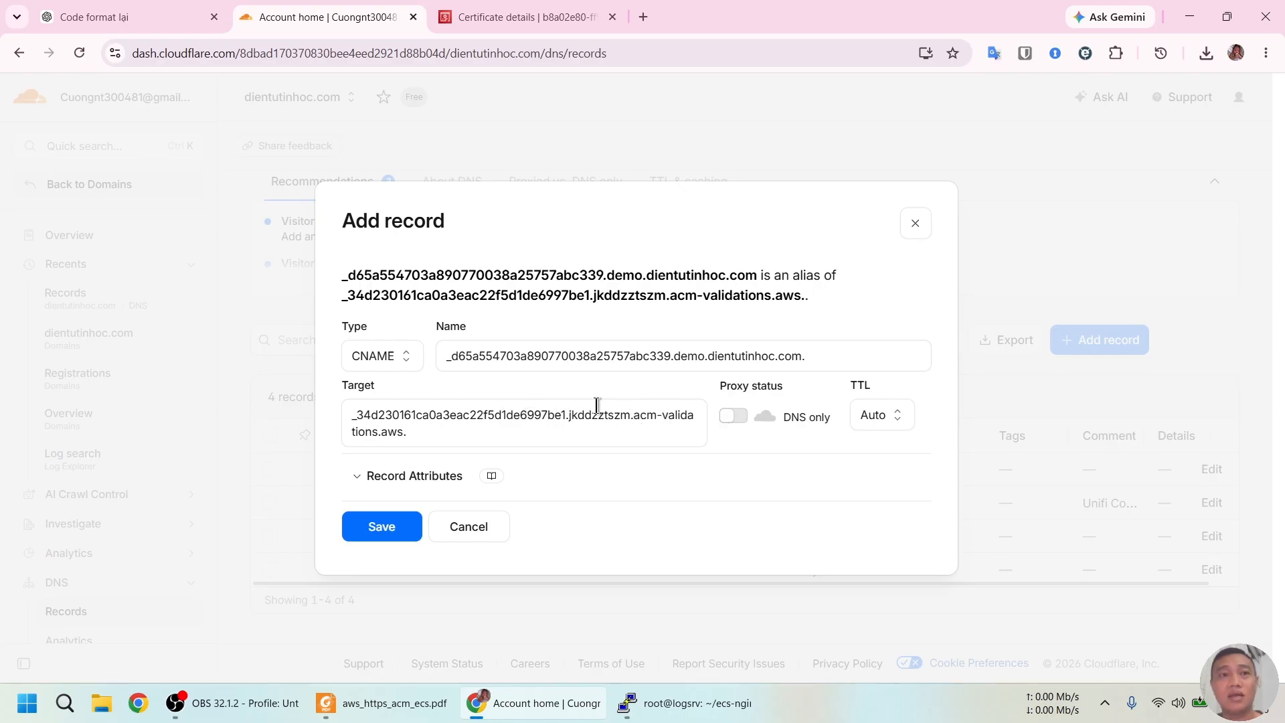
pyautogui.click(877, 428)
pyautogui.click(889, 439)
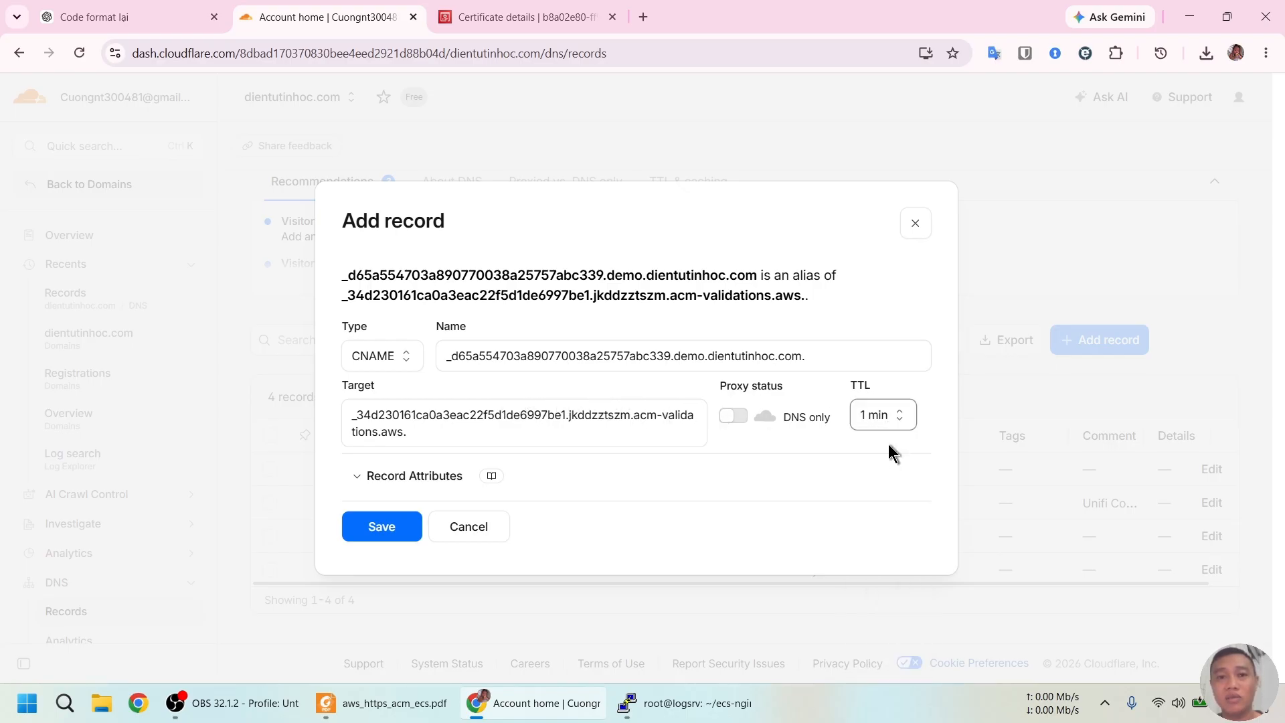
pyautogui.click(379, 528)
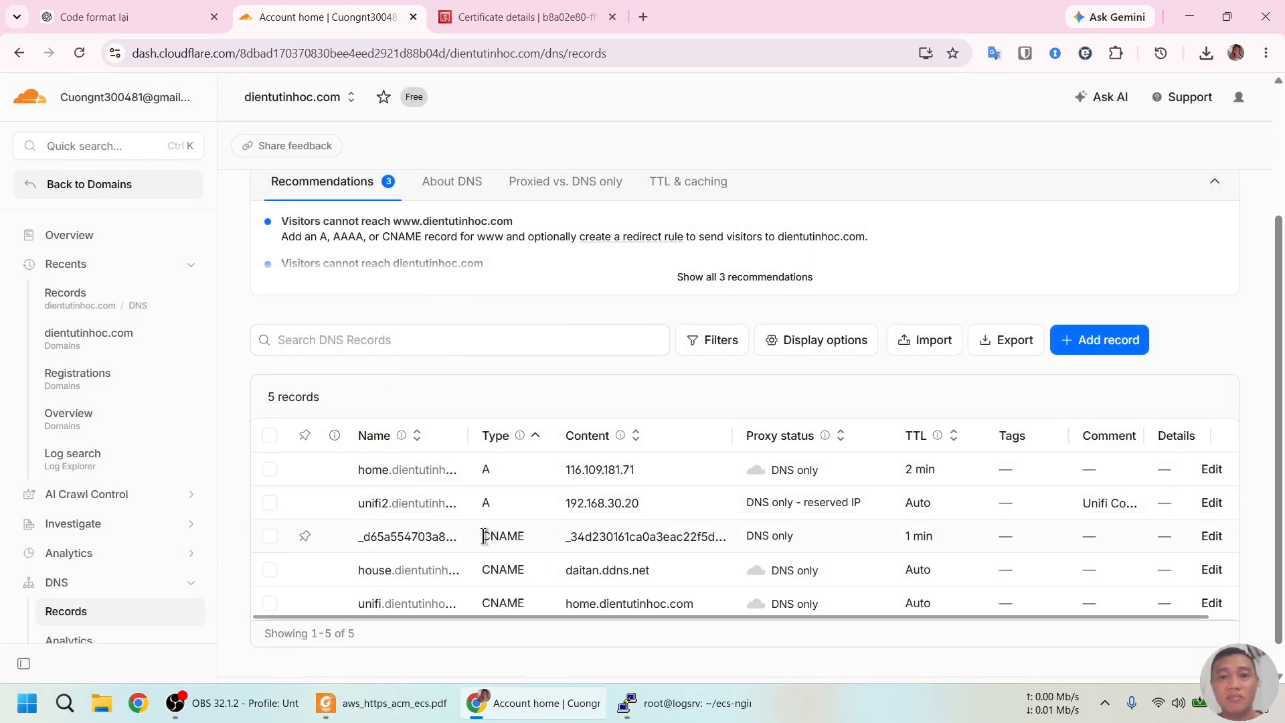
# Reload the certificate page until demo.dientutinhoc.com shows Issued with validation Success
pyautogui.click(522, 17)
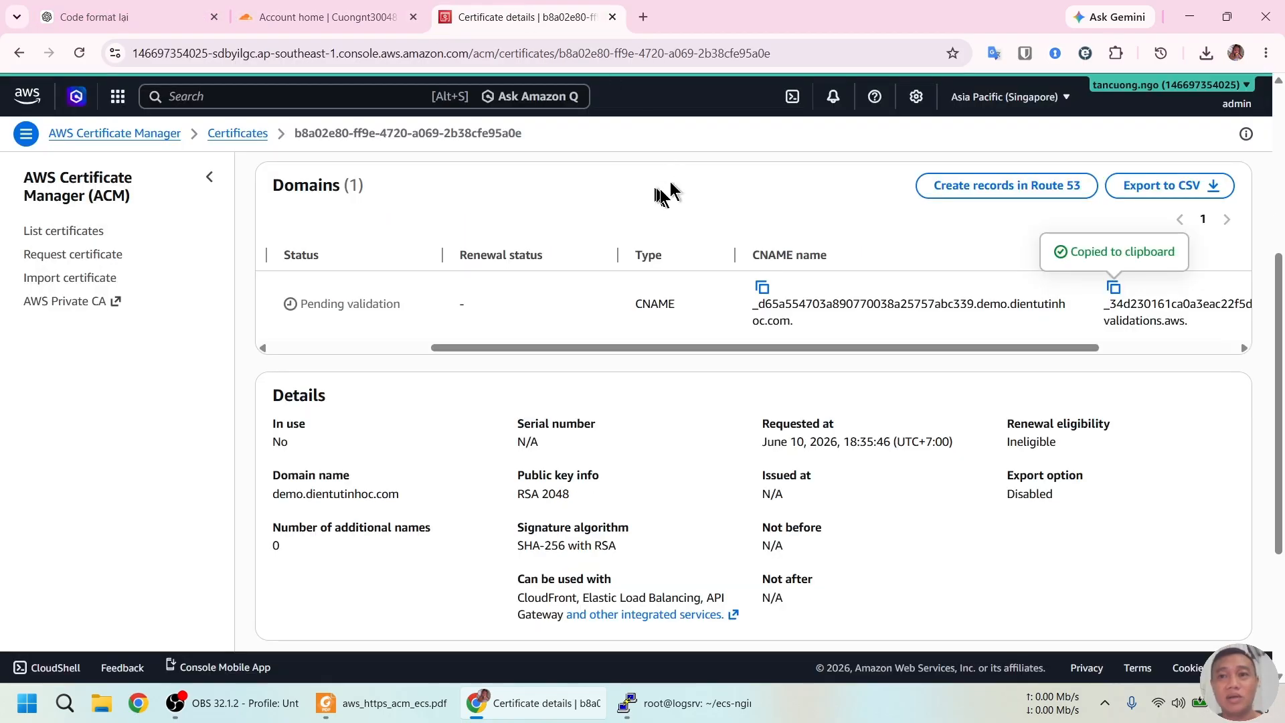
pyautogui.scroll(5, 833, 267)
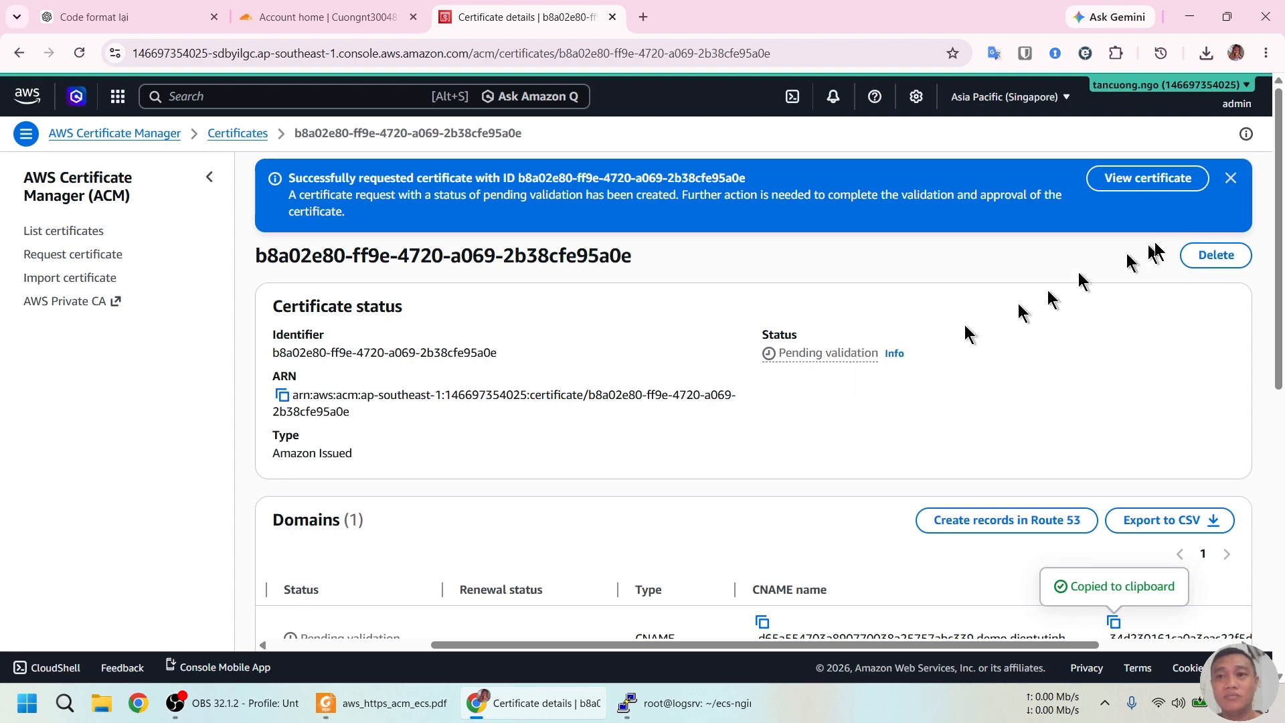
pyautogui.click(1232, 179)
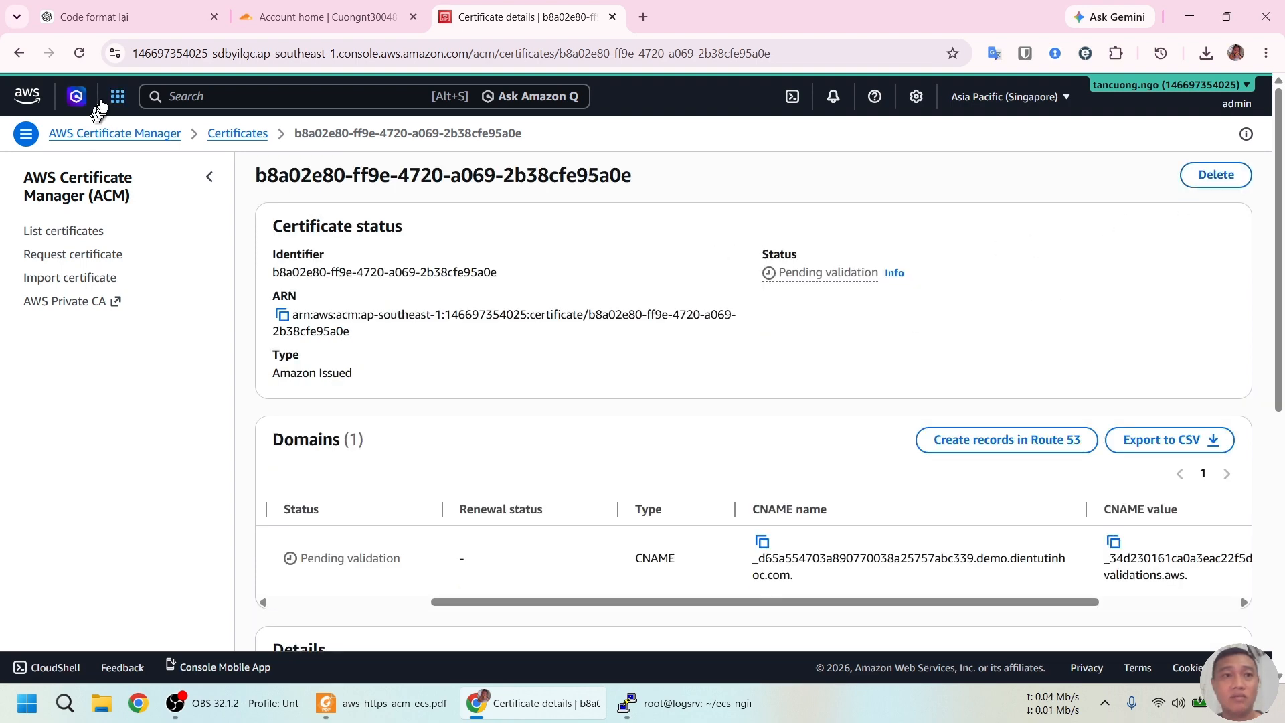
pyautogui.click(79, 54)
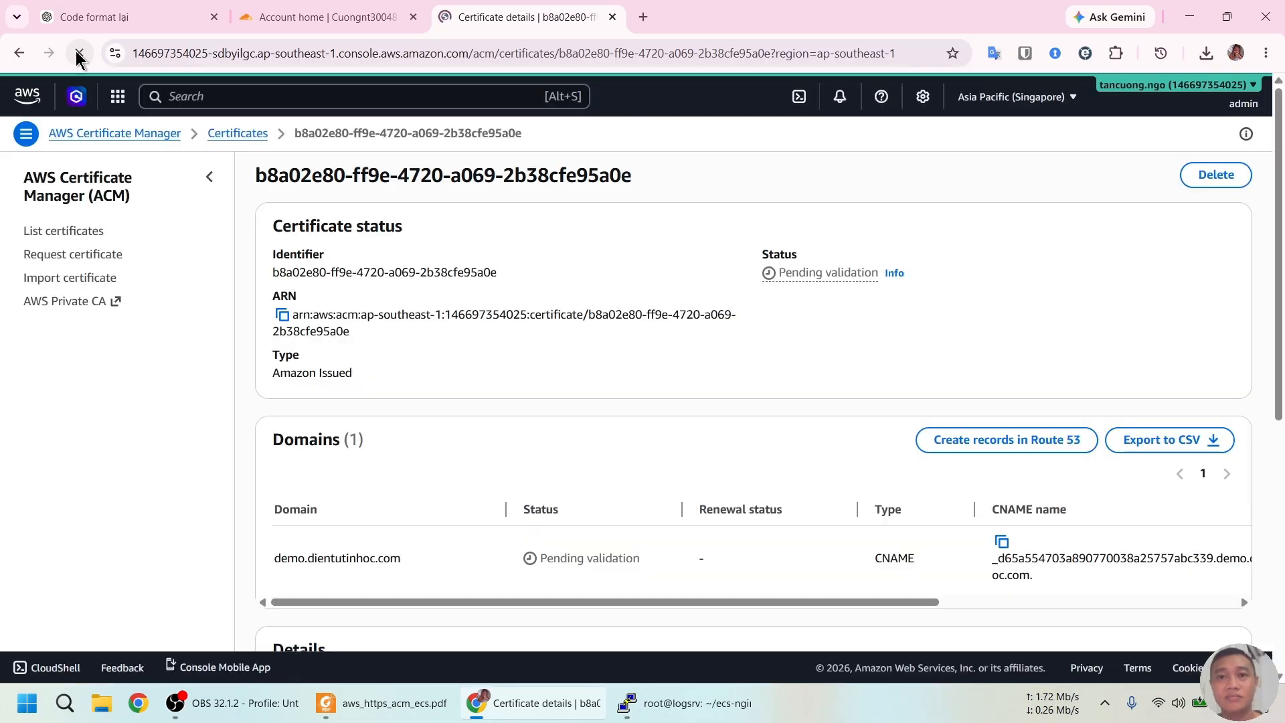
pyautogui.scroll(-3, 763, 344)
pyautogui.scroll(3, 763, 343)
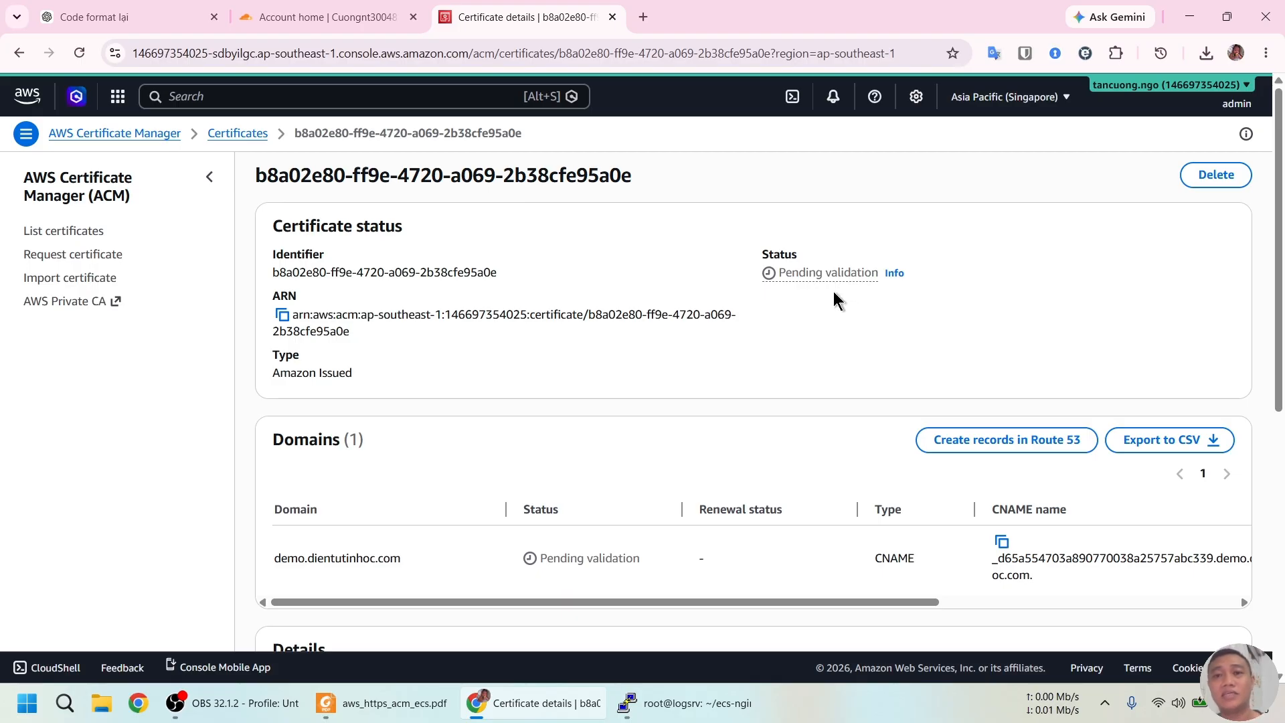
pyautogui.scroll(-2, 835, 281)
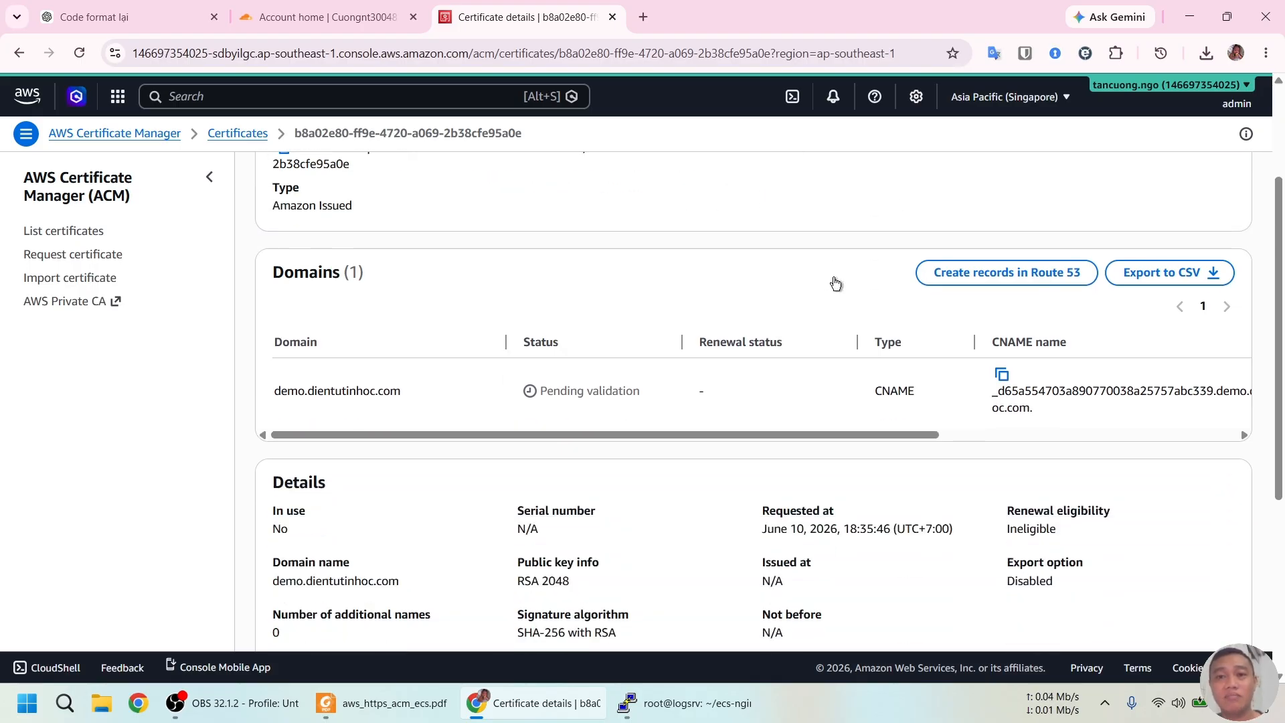
pyautogui.scroll(3, 834, 277)
pyautogui.click(79, 53)
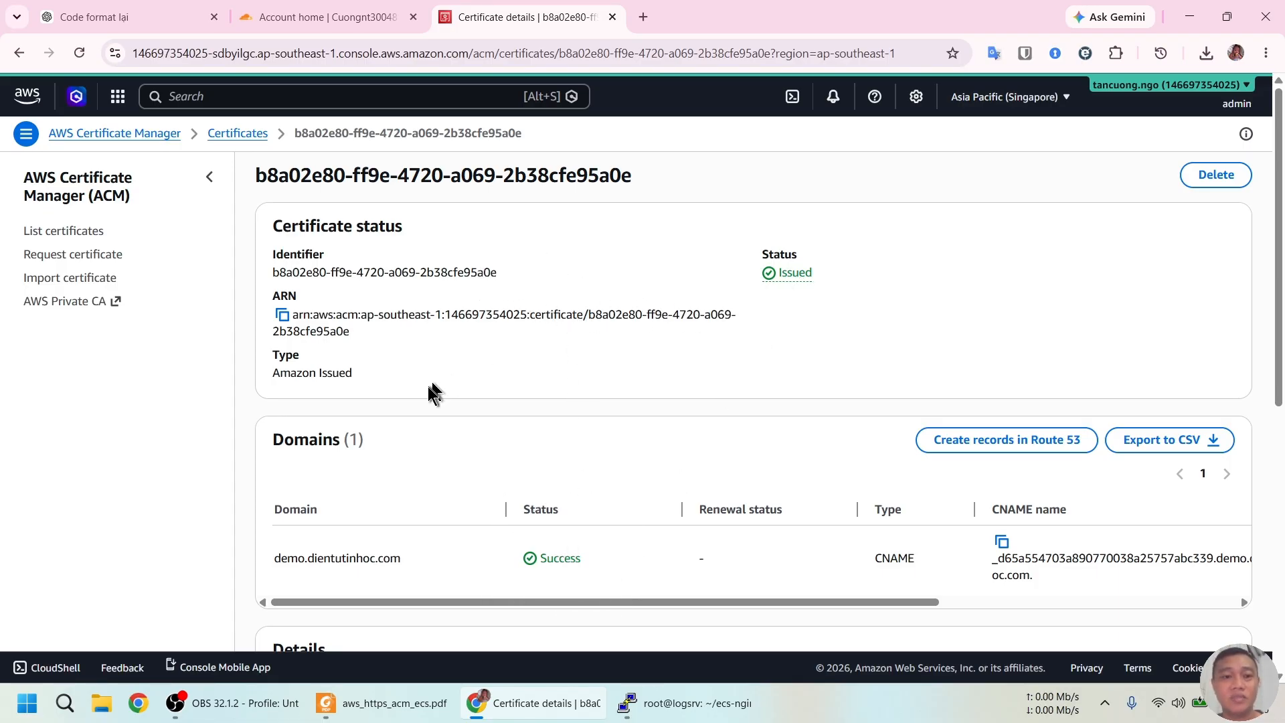
# Bring aws_https_acm_ecs.pdf forward and scroll to Bước 9, creating Fargate-only cluster ecs-demo
pyautogui.click(387, 703)
pyautogui.scroll(-2, 709, 352)
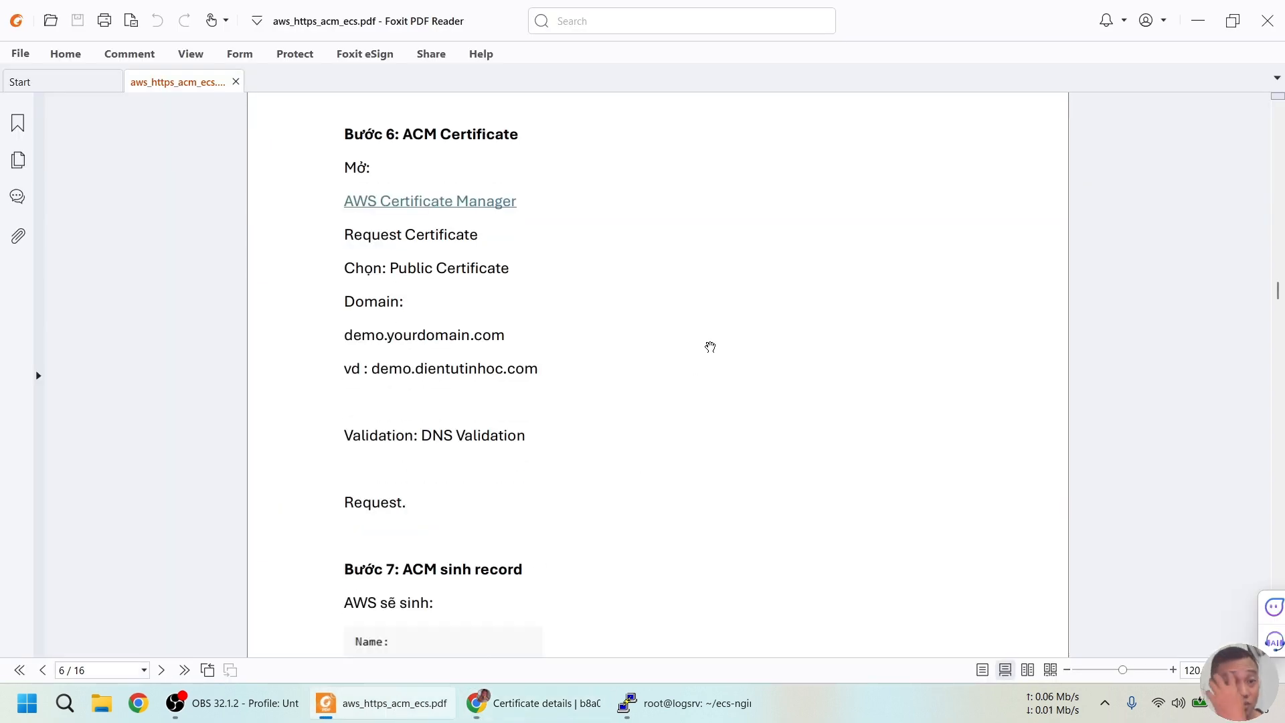
pyautogui.scroll(-15, 710, 347)
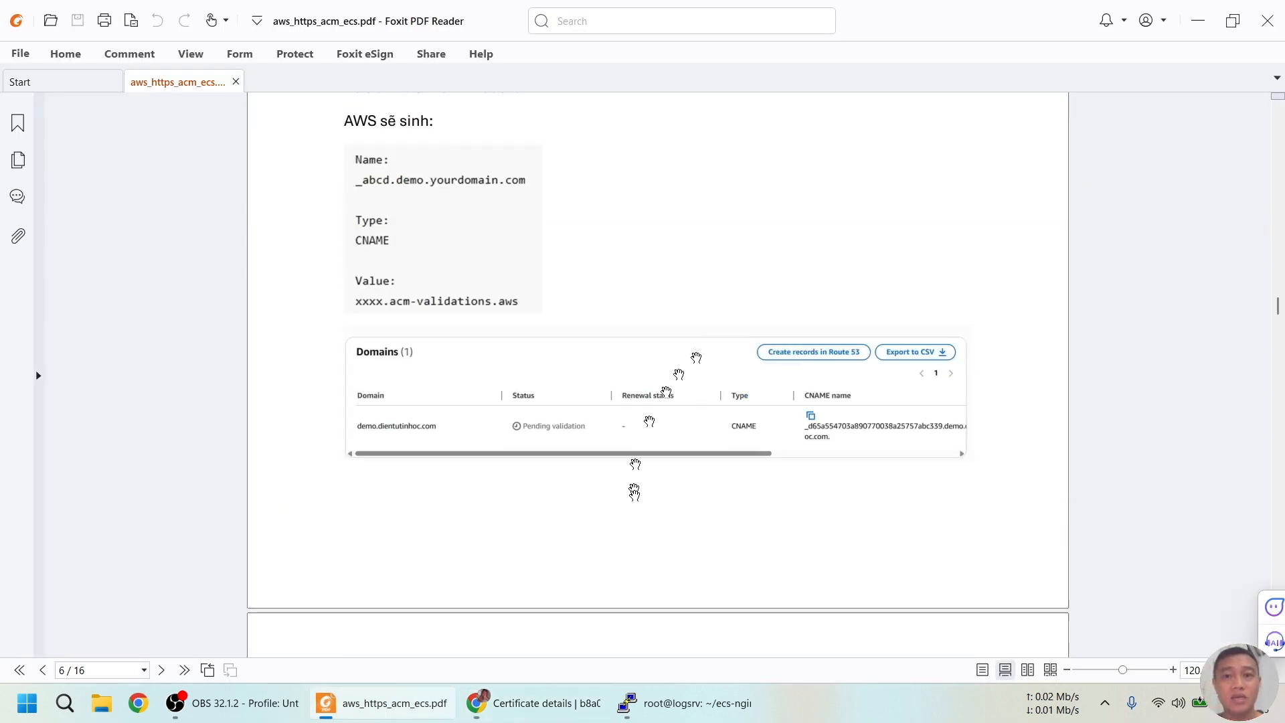
pyautogui.scroll(-5, 645, 379)
pyautogui.scroll(-20, 658, 378)
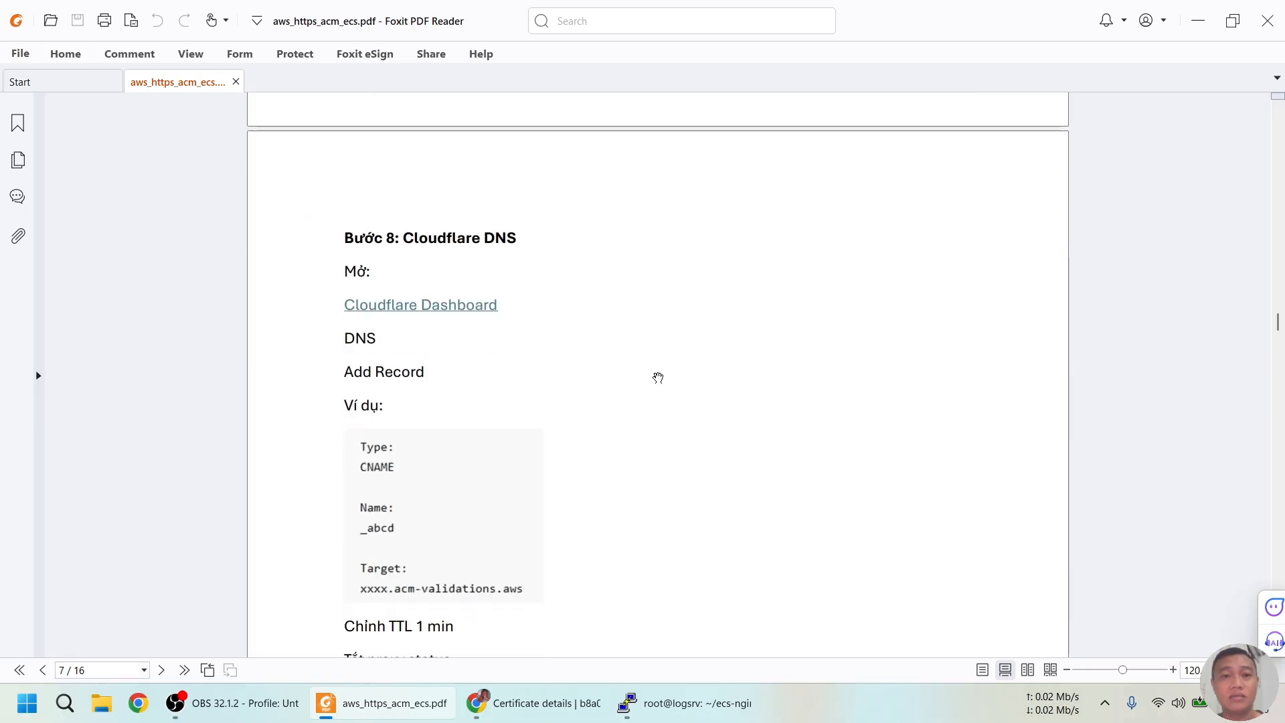
pyautogui.scroll(-4, 641, 376)
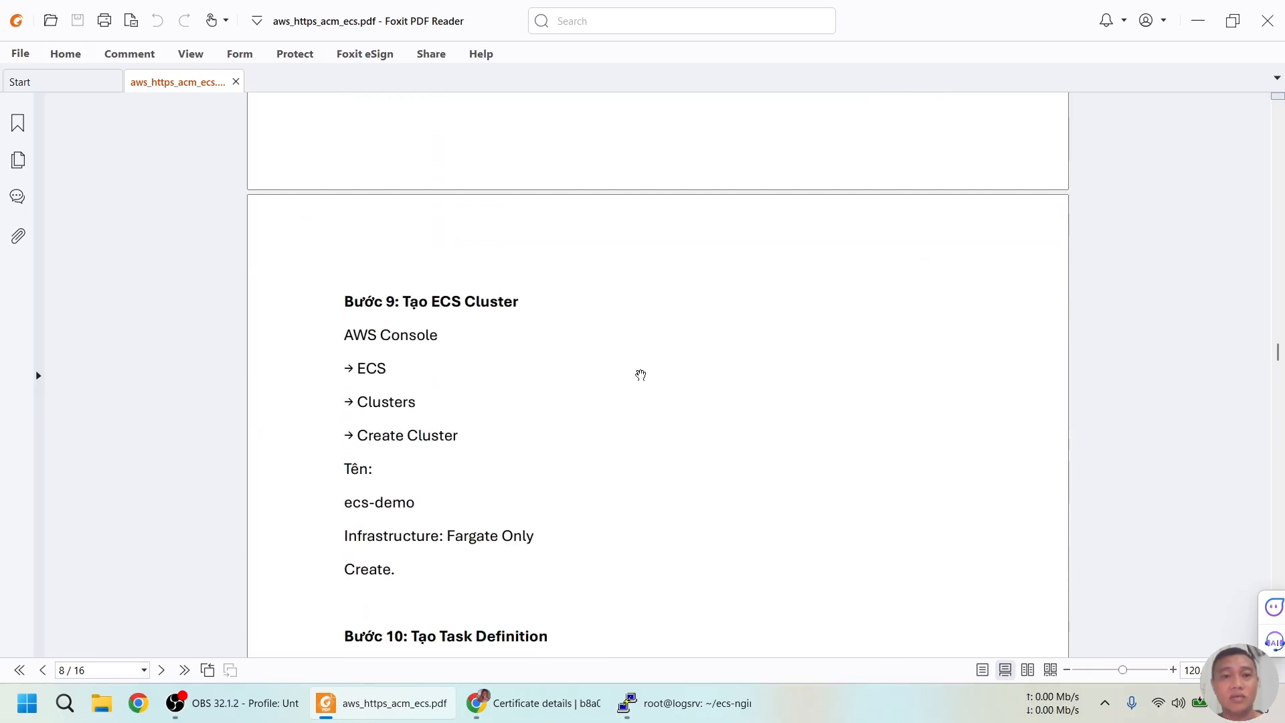
pyautogui.scroll(-3, 642, 377)
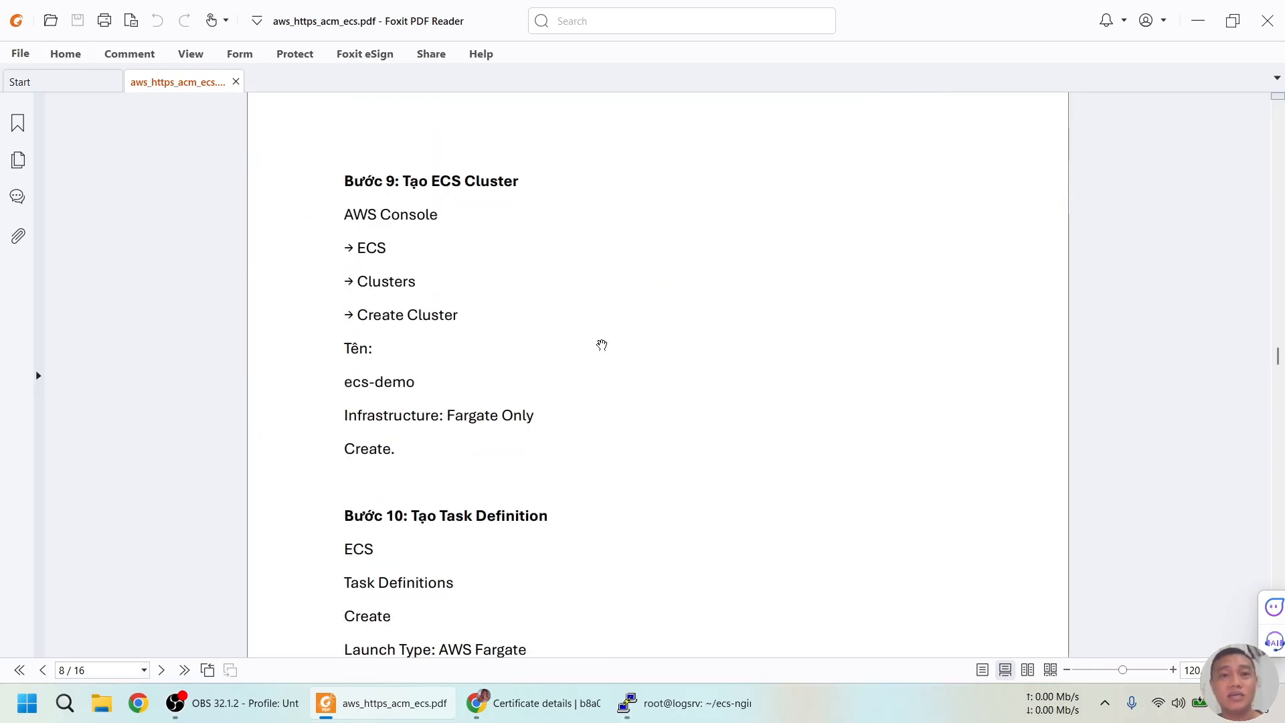
pyautogui.scroll(-1, 542, 462)
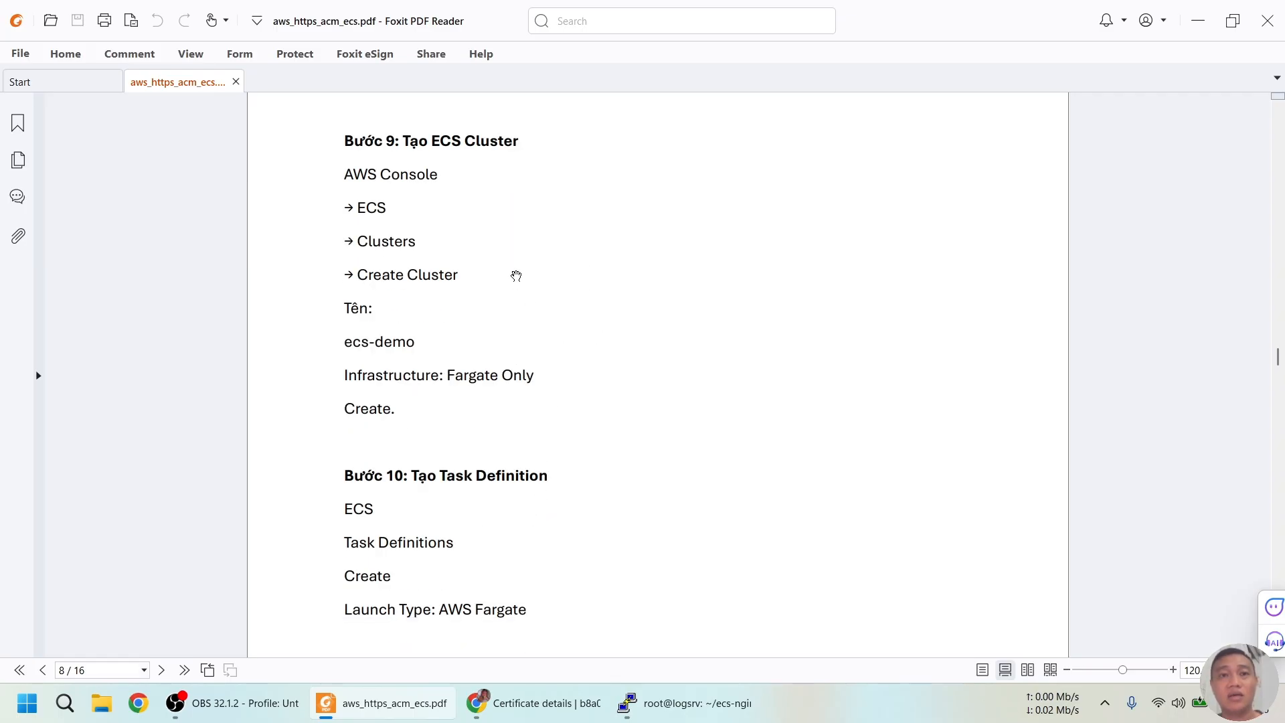
# Find Elastic Container Service via an ecs search and start a new cluster from Clusters
pyautogui.hotkey('alt', 'Tab')
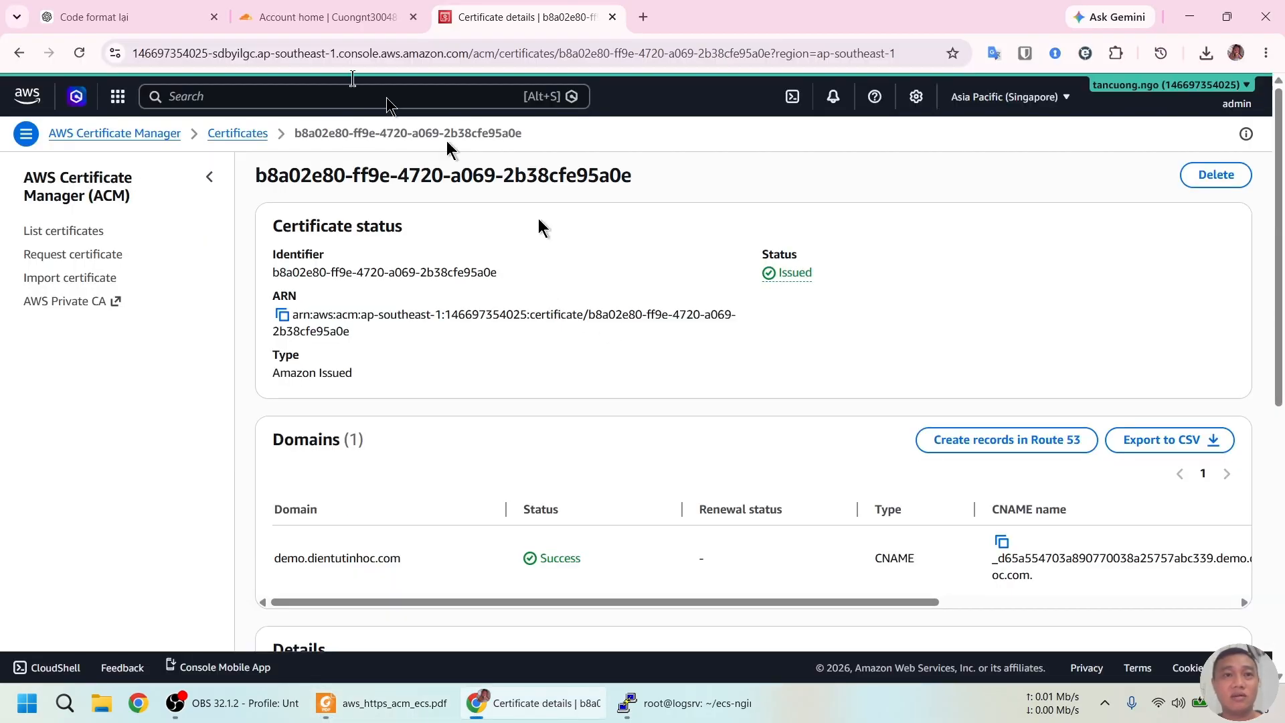
pyautogui.click(260, 99)
pyautogui.write('ecs')
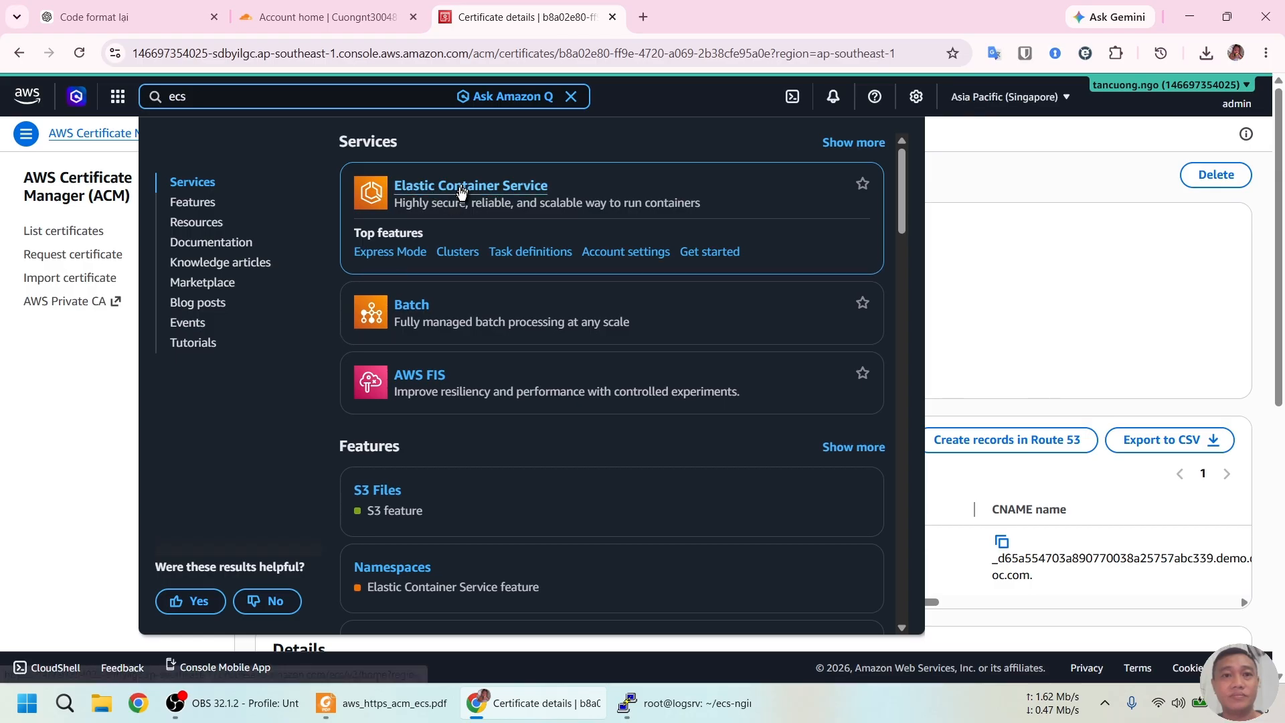
pyautogui.click(437, 191)
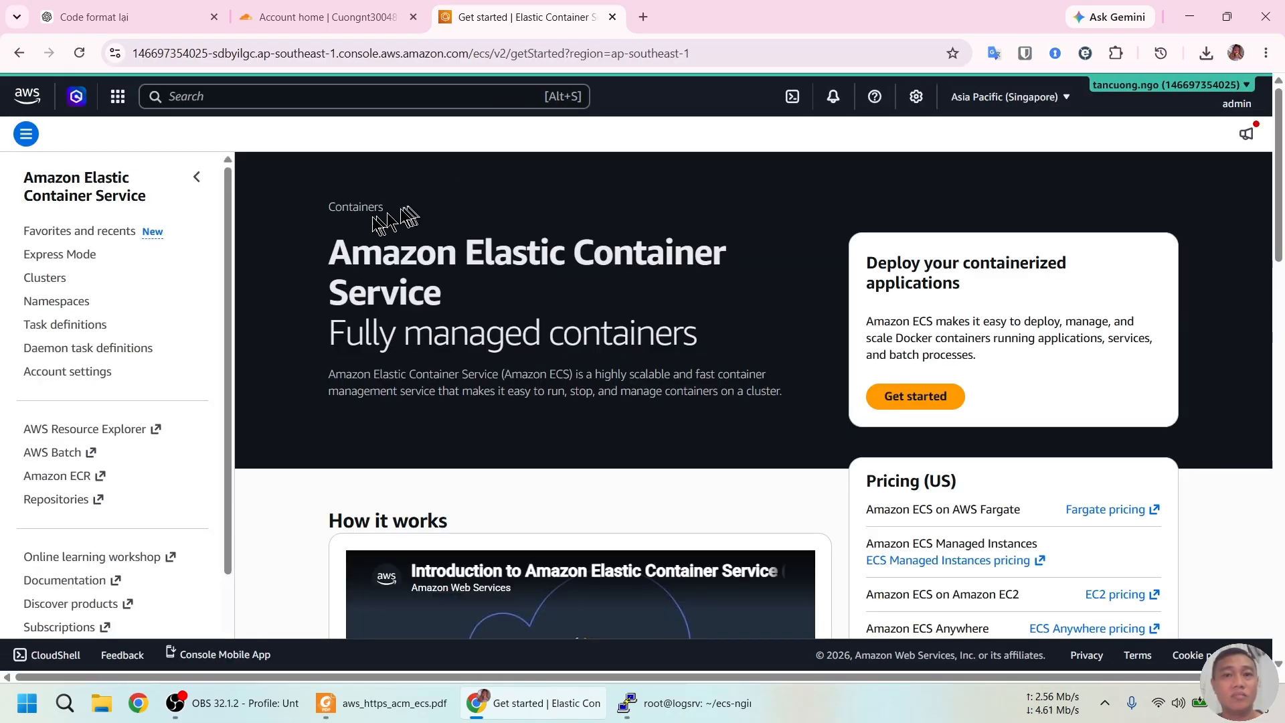
pyautogui.click(46, 276)
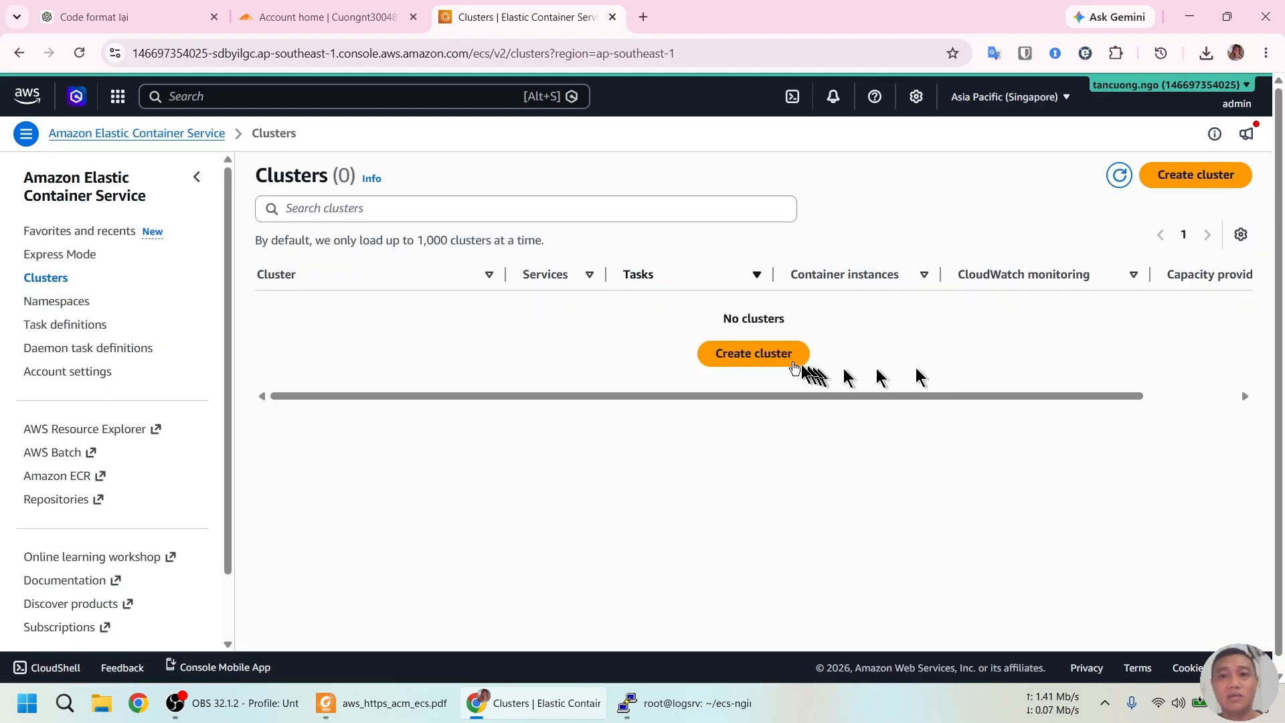
pyautogui.click(773, 358)
# Copy ecs-demo from the guide and paste it over the default cluster name
pyautogui.hotkey('alt', 'Tab')
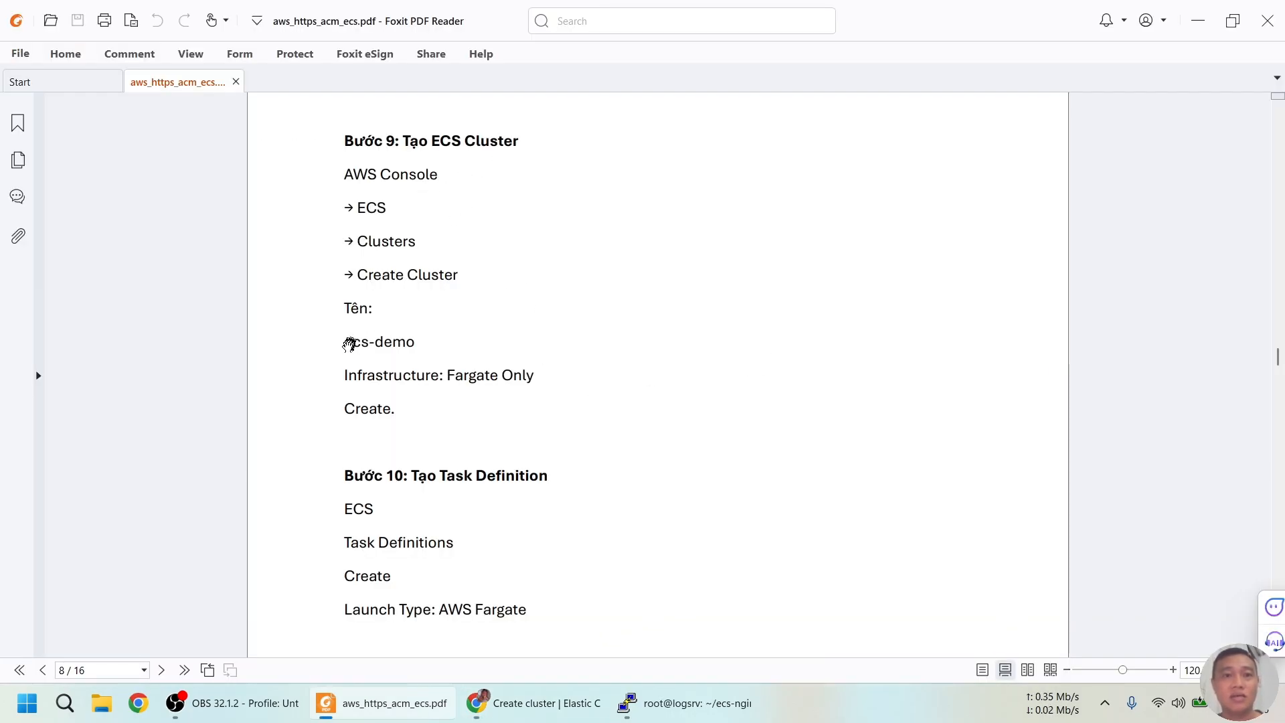
pyautogui.moveTo(348, 342); pyautogui.dragTo(416, 343)
pyautogui.hotkey('ctrl', 'c')
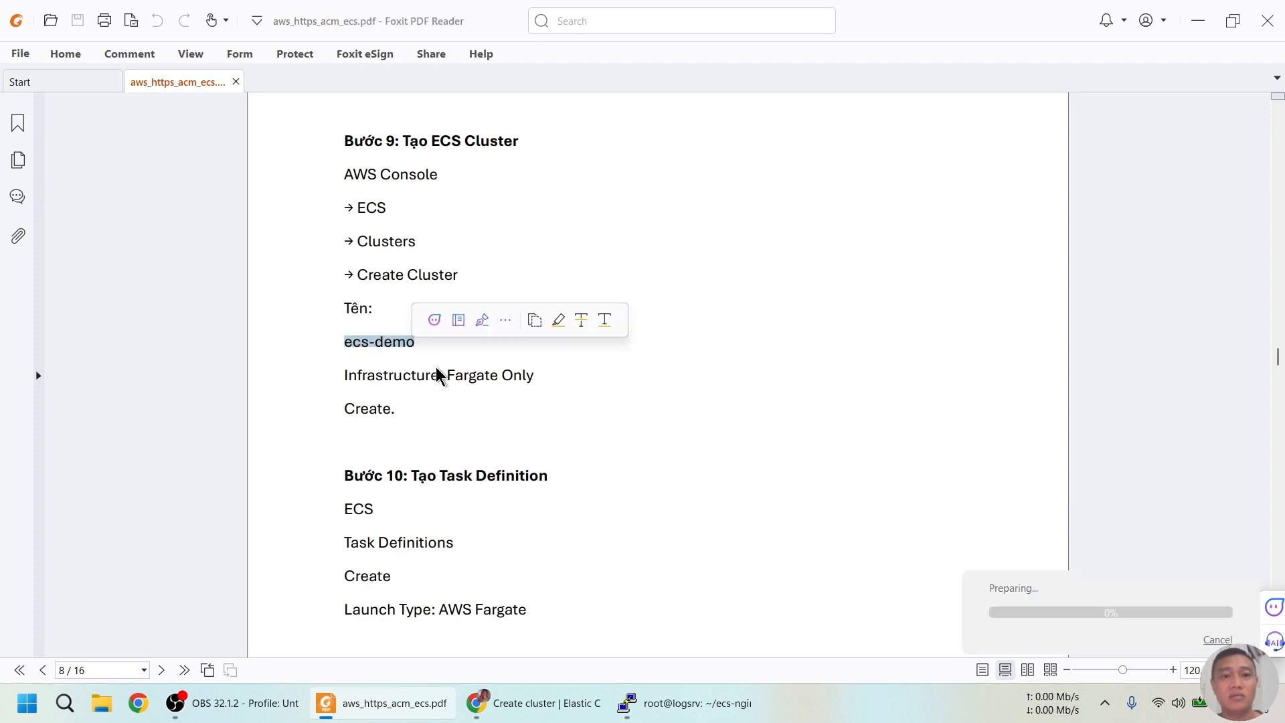
pyautogui.hotkey('alt', 'Tab')
pyautogui.tripleClick(432, 302)
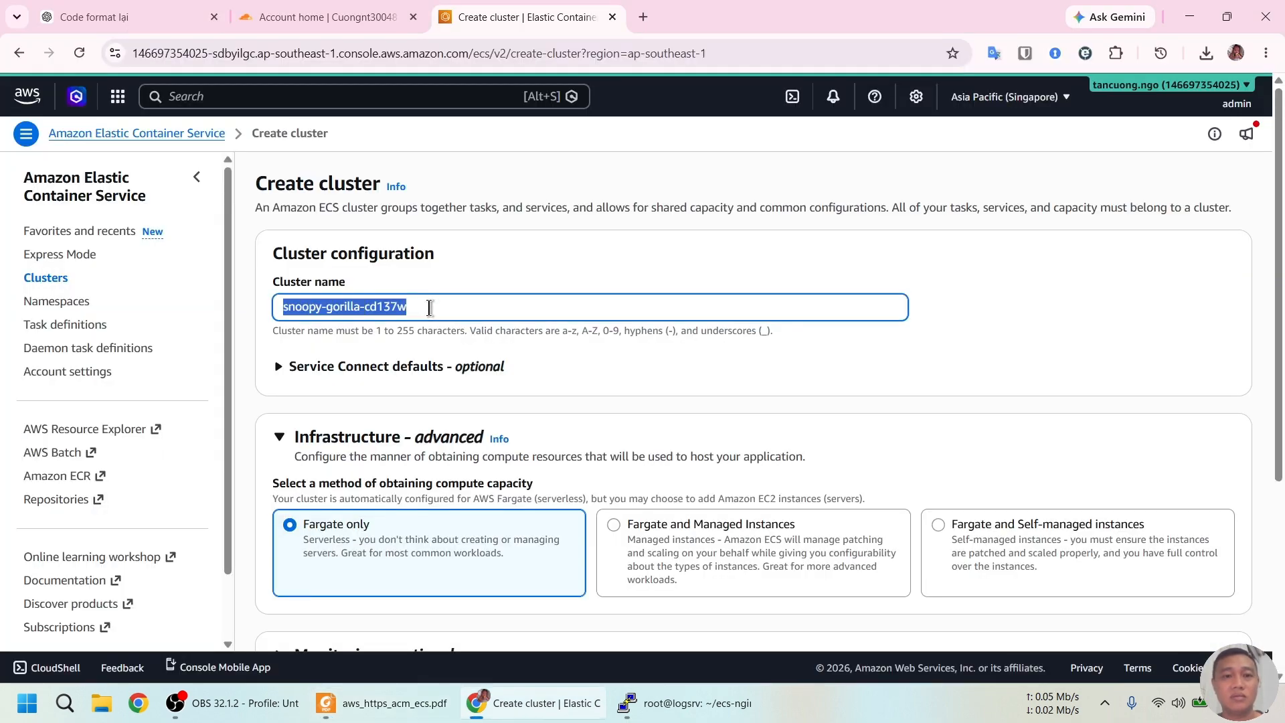
pyautogui.hotkey('ctrl', 'v')
# Keep Fargate only infrastructure and default monitoring, then create the ecs-demo cluster
pyautogui.scroll(-2, 579, 309)
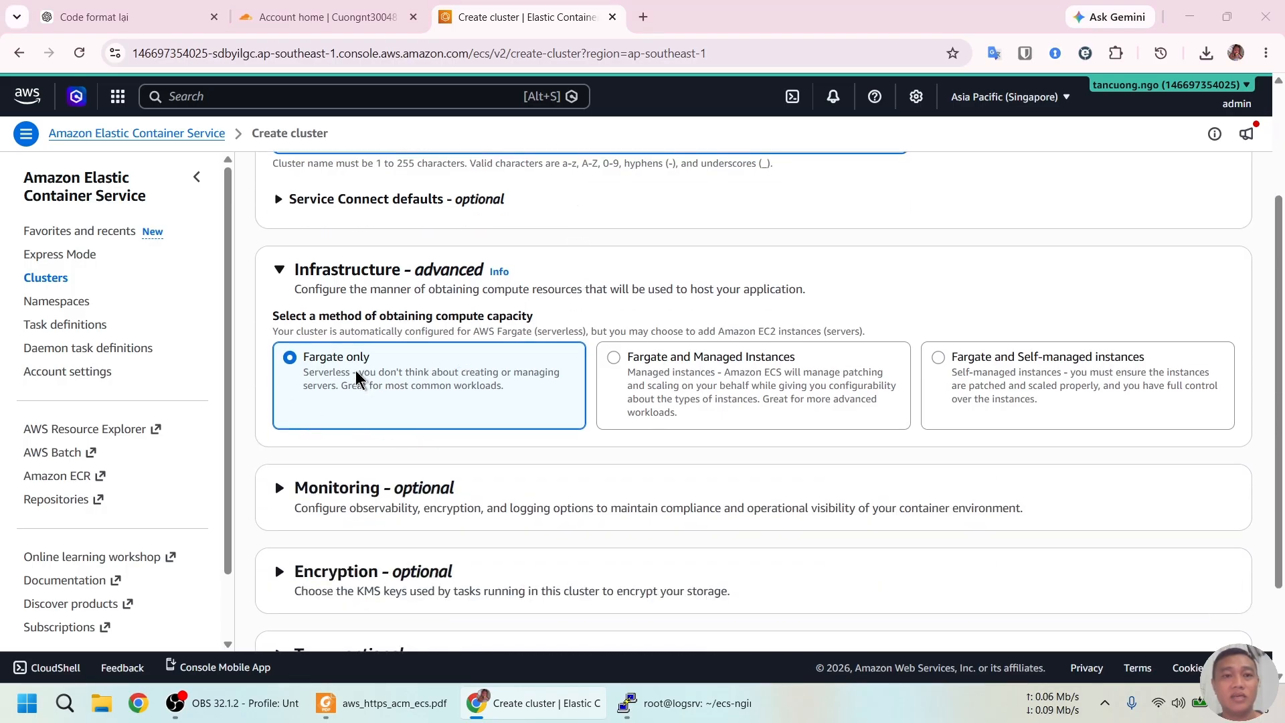
pyautogui.hotkey('alt', 'Tab')
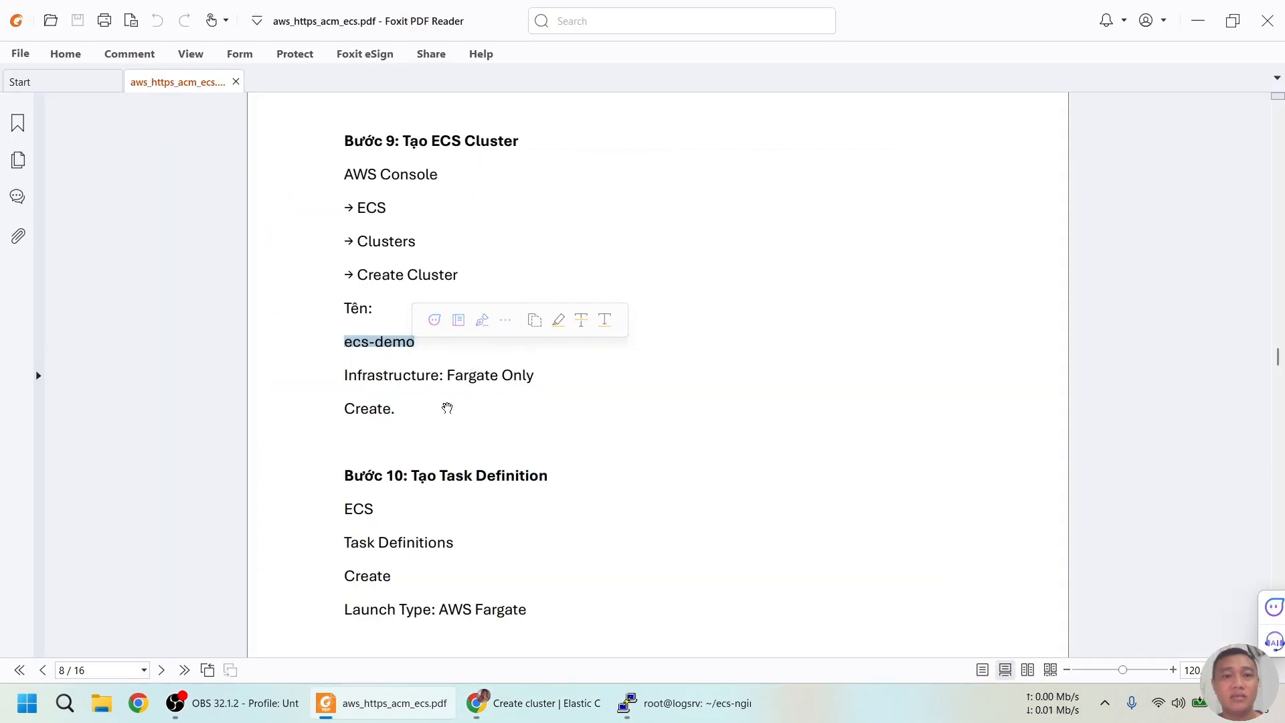
pyautogui.hotkey('alt', 'Tab')
pyautogui.scroll(-2, 566, 408)
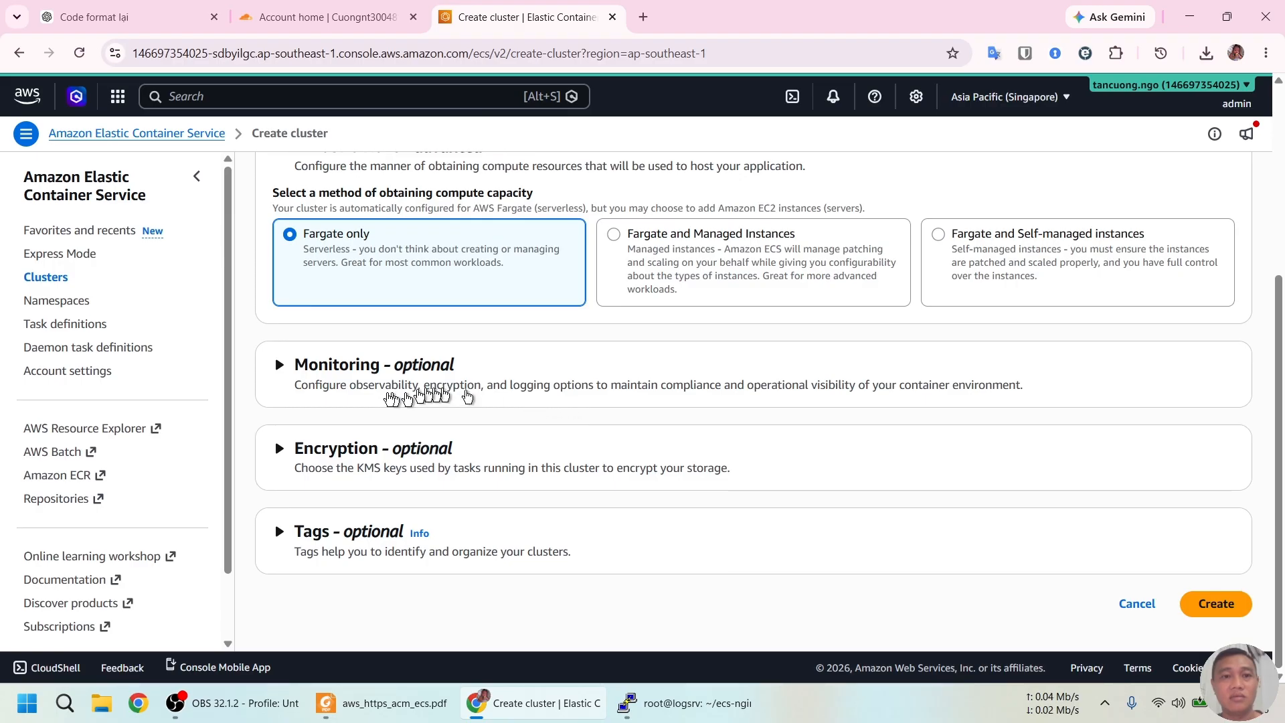
pyautogui.click(278, 366)
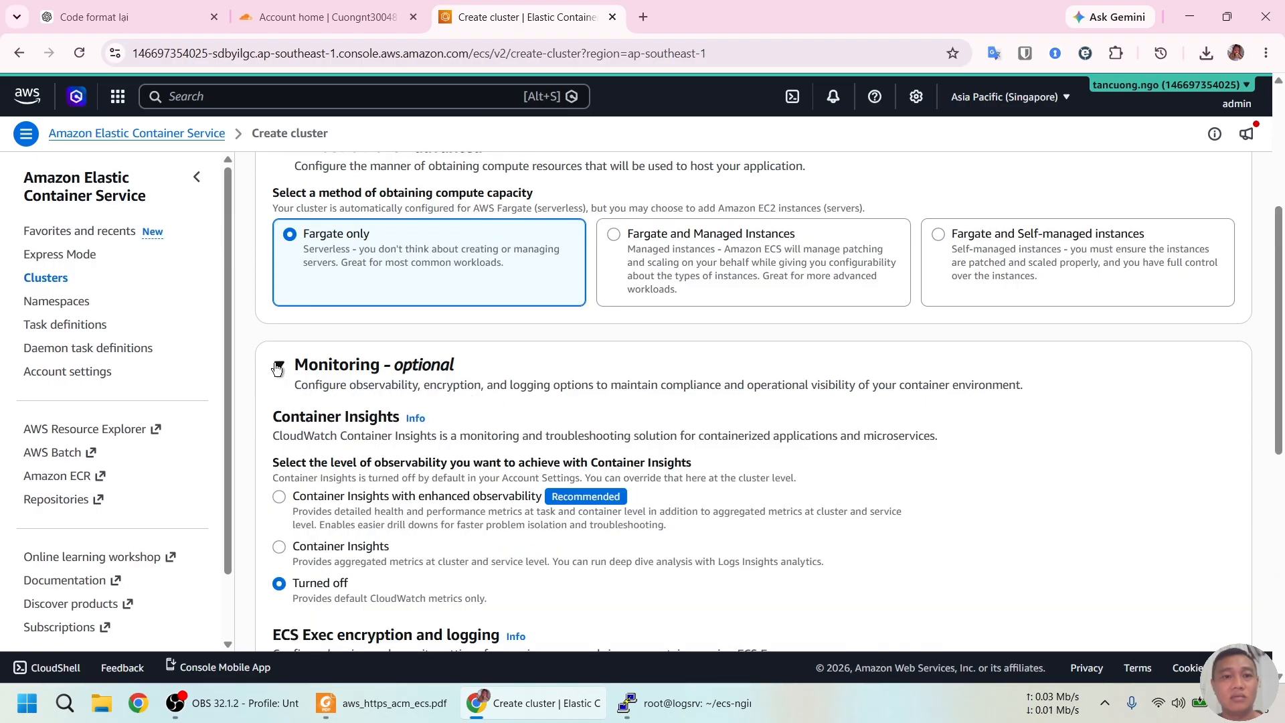
pyautogui.click(278, 365)
pyautogui.click(1214, 604)
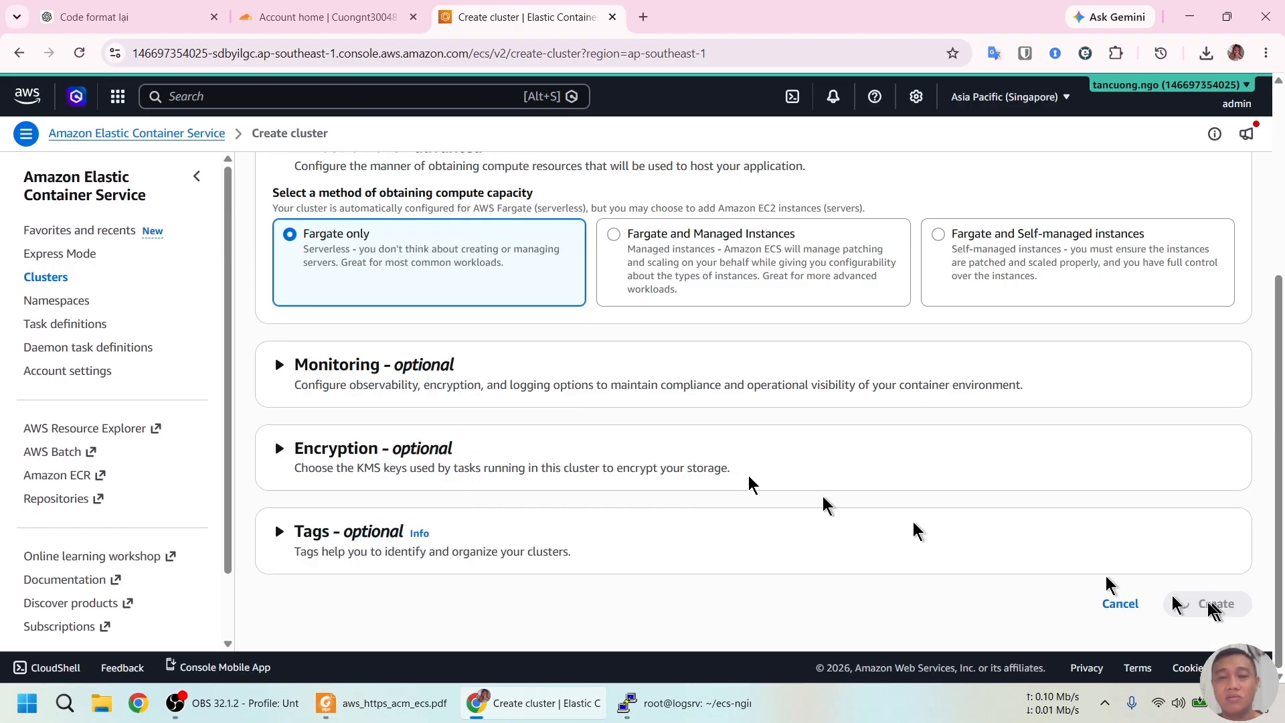
# Start a new task definition with family name nginx-login-task copied from the guide
pyautogui.click(51, 325)
pyautogui.click(769, 390)
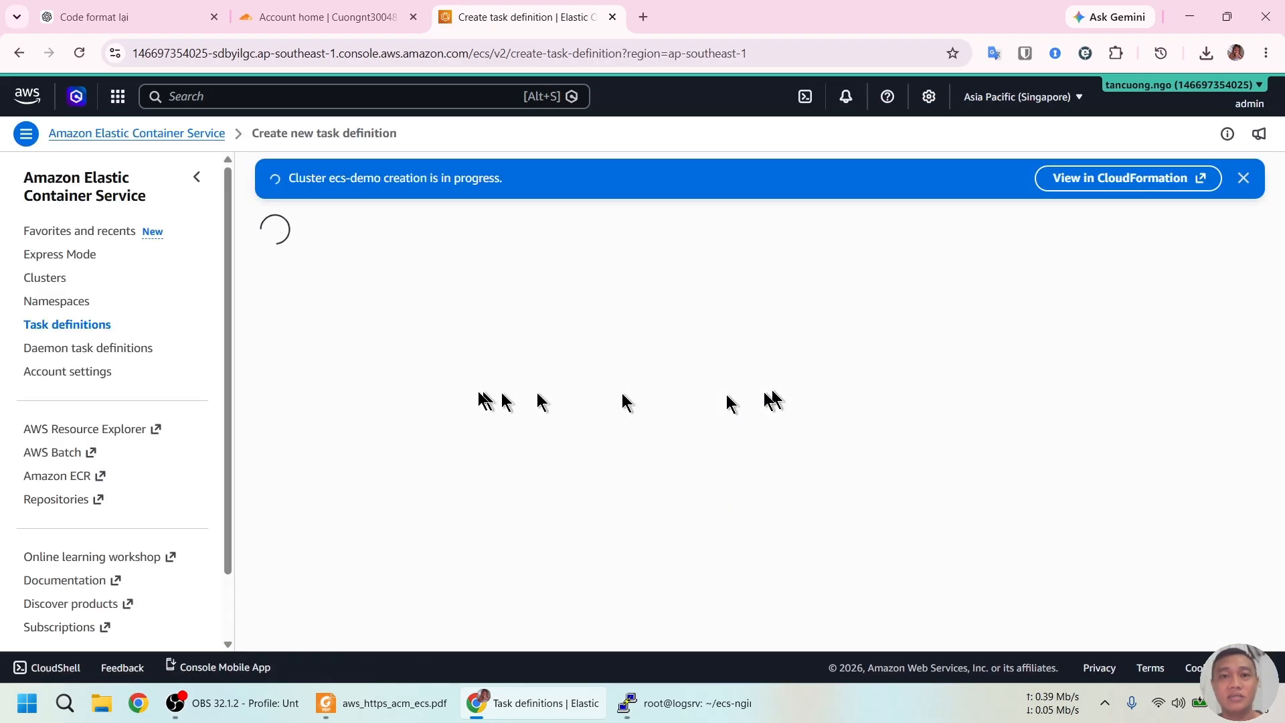
pyautogui.hotkey('alt', 'Tab')
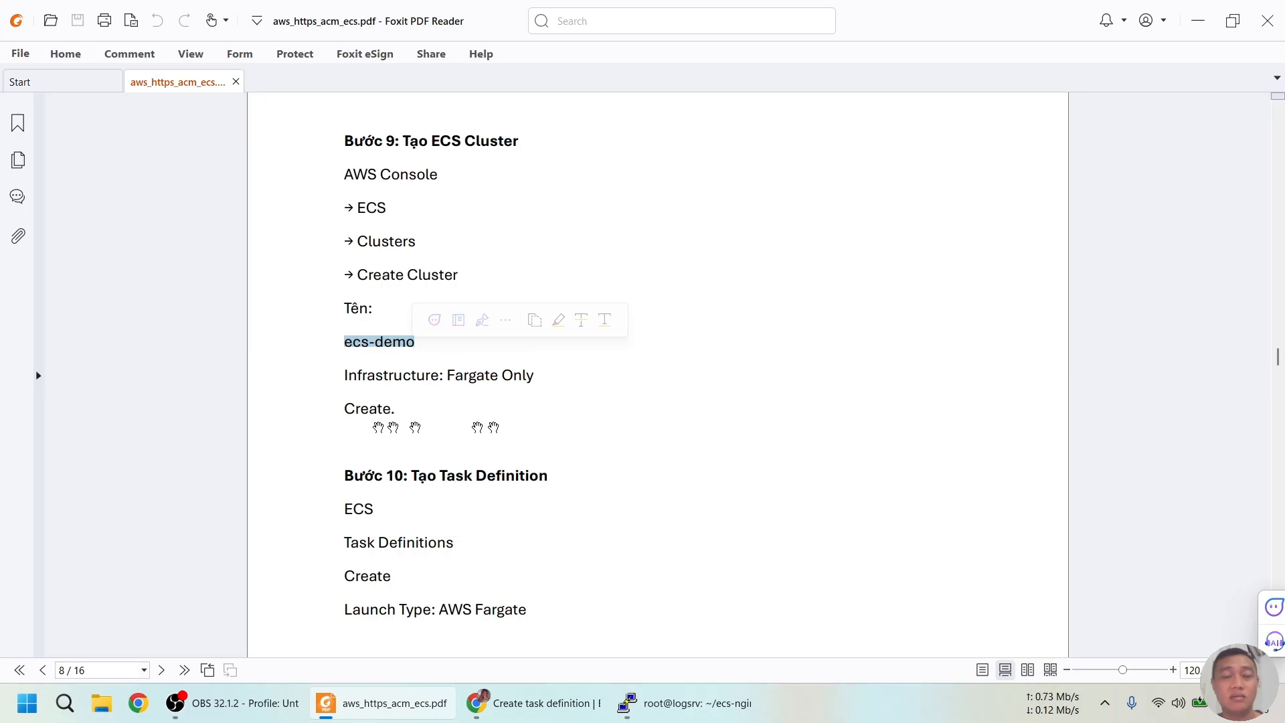
pyautogui.scroll(-4, 474, 413)
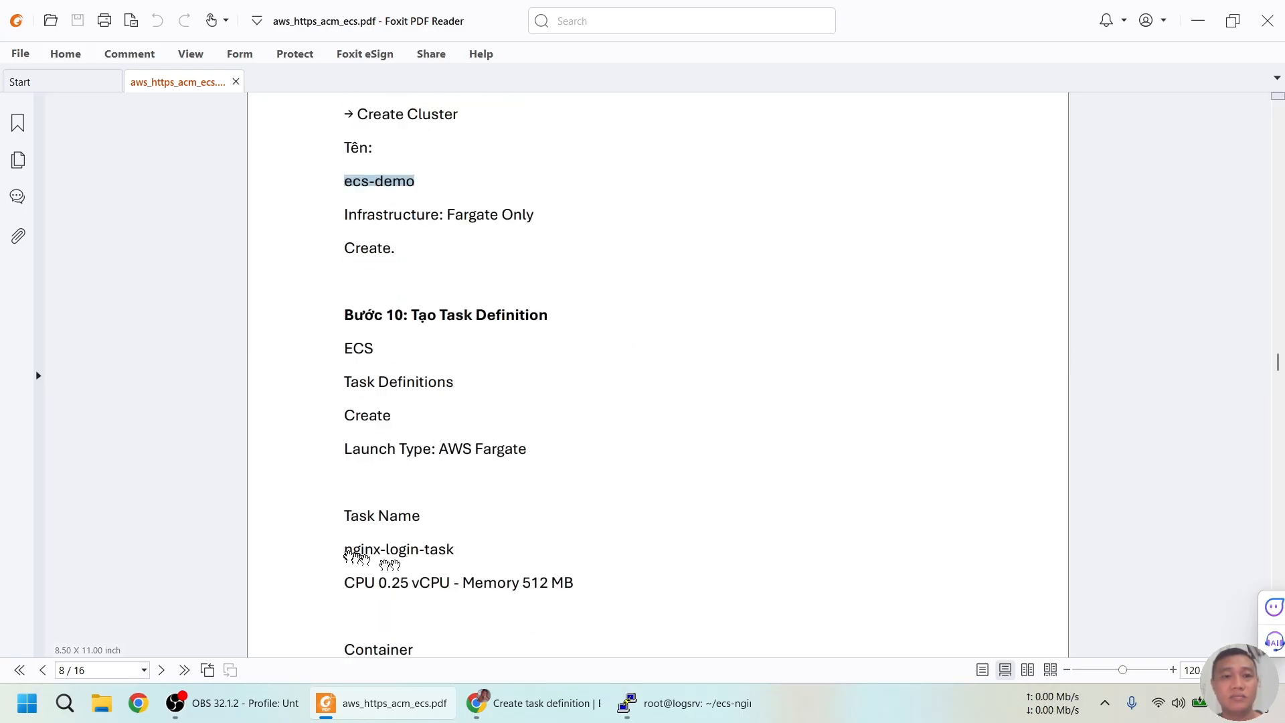
pyautogui.moveTo(343, 550); pyautogui.dragTo(462, 553)
pyautogui.hotkey('ctrl', 'c')
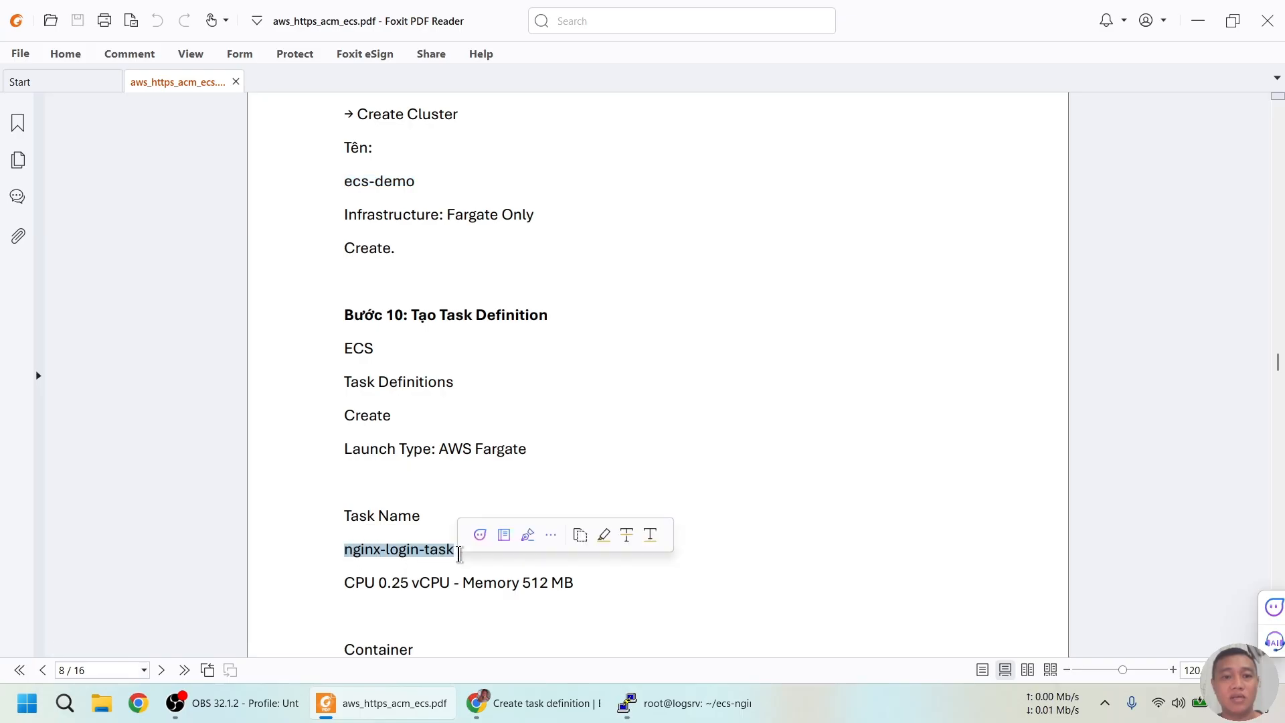
pyautogui.hotkey('alt', 'Tab')
pyautogui.click(445, 339)
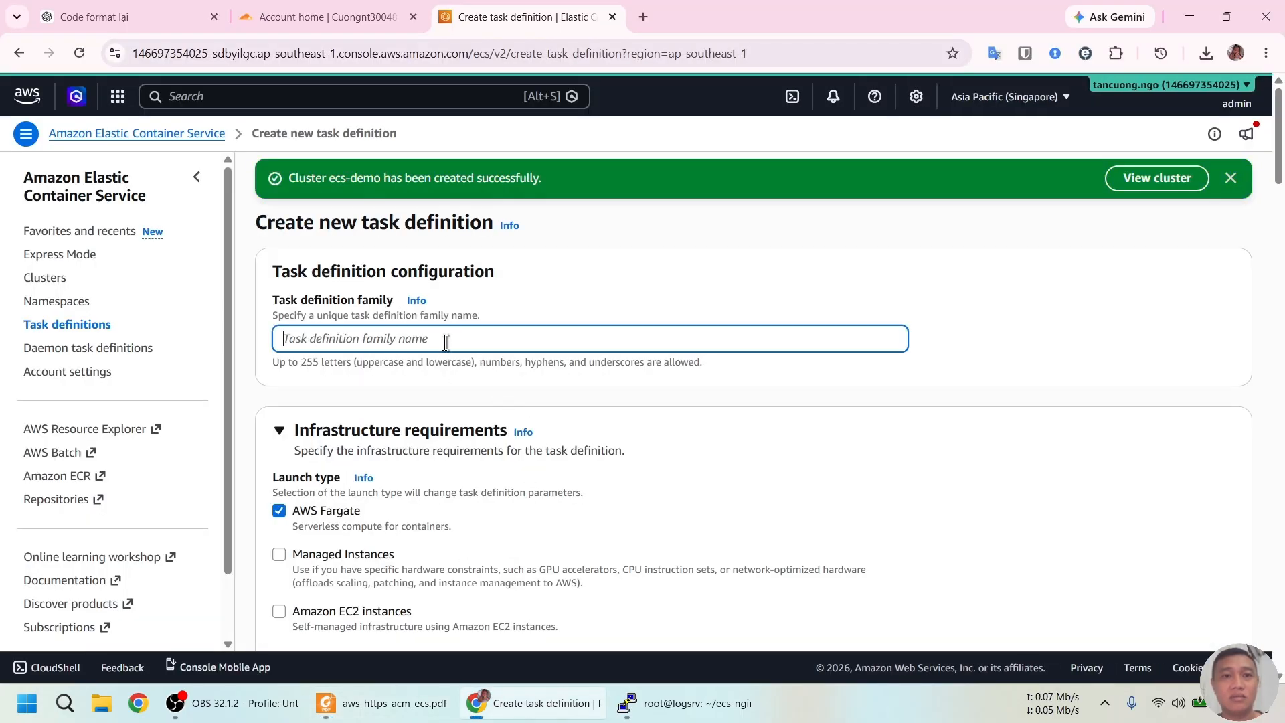
pyautogui.hotkey('ctrl', 'v')
# Set the task CPU size to .25 vCPU
pyautogui.scroll(-1, 445, 342)
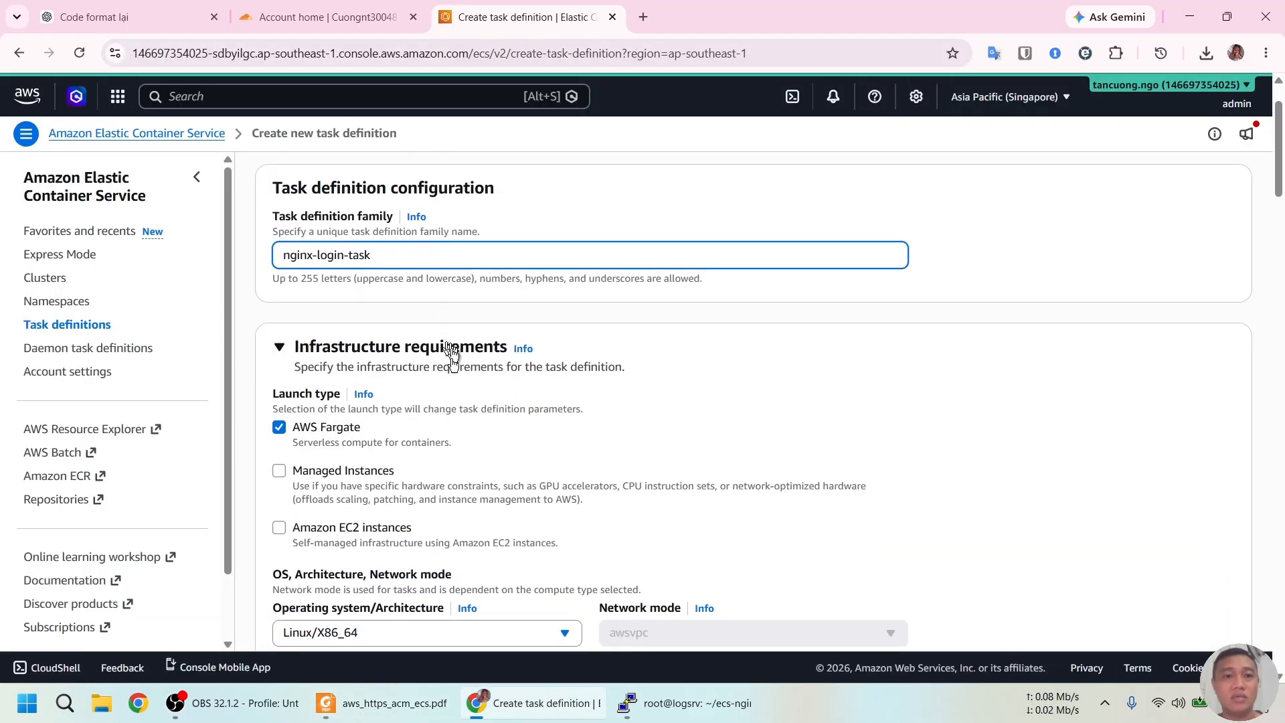
pyautogui.scroll(-2, 323, 443)
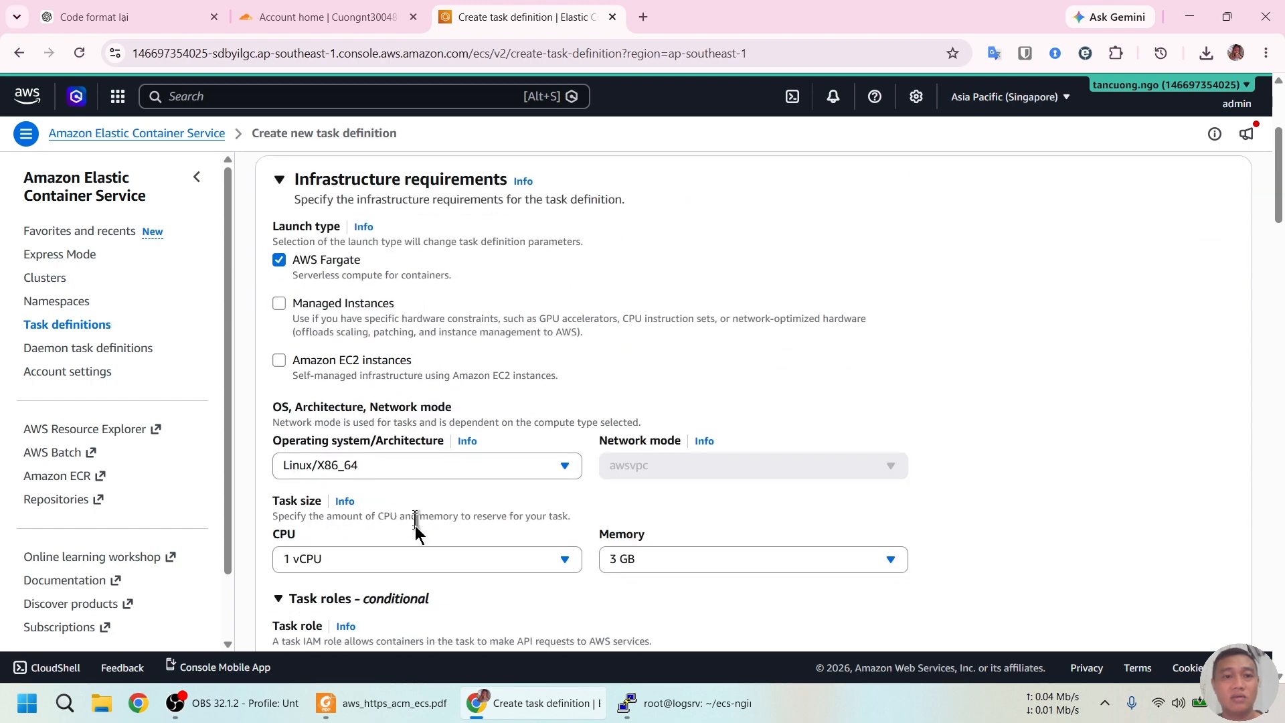
pyautogui.click(410, 569)
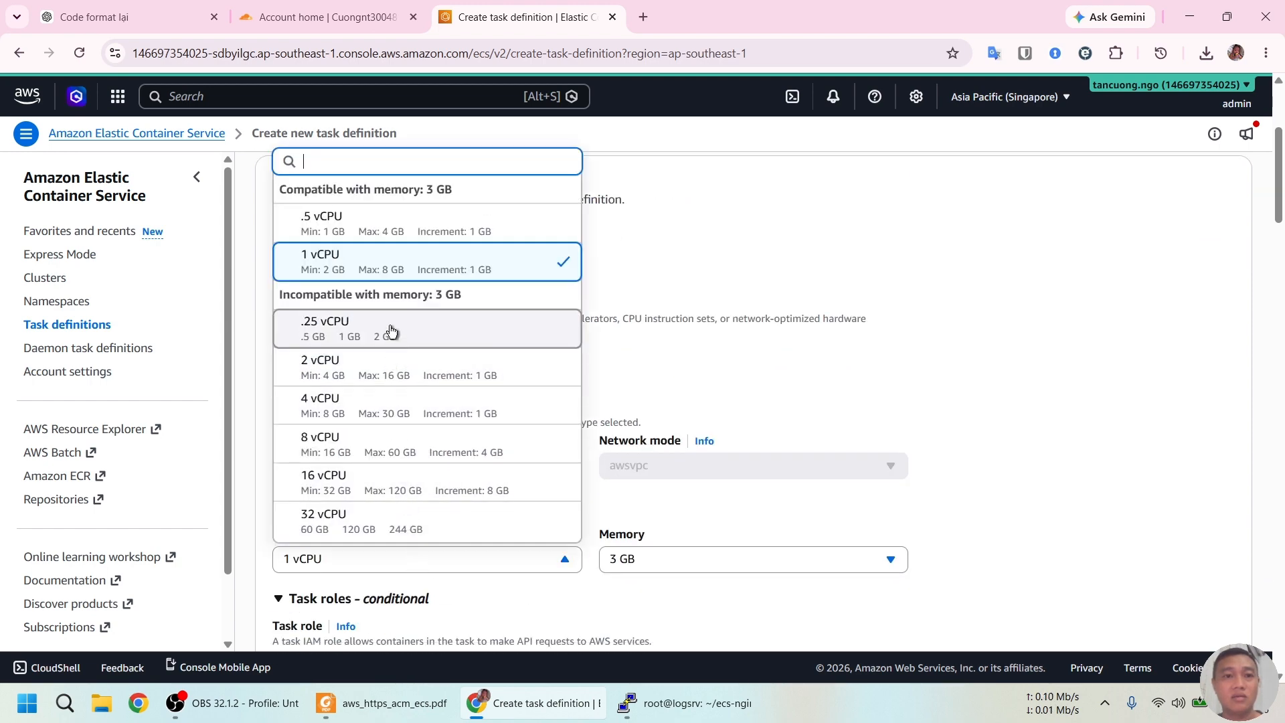
pyautogui.click(394, 330)
# Copy nginx from the guide into the container name field
pyautogui.scroll(-4, 1017, 413)
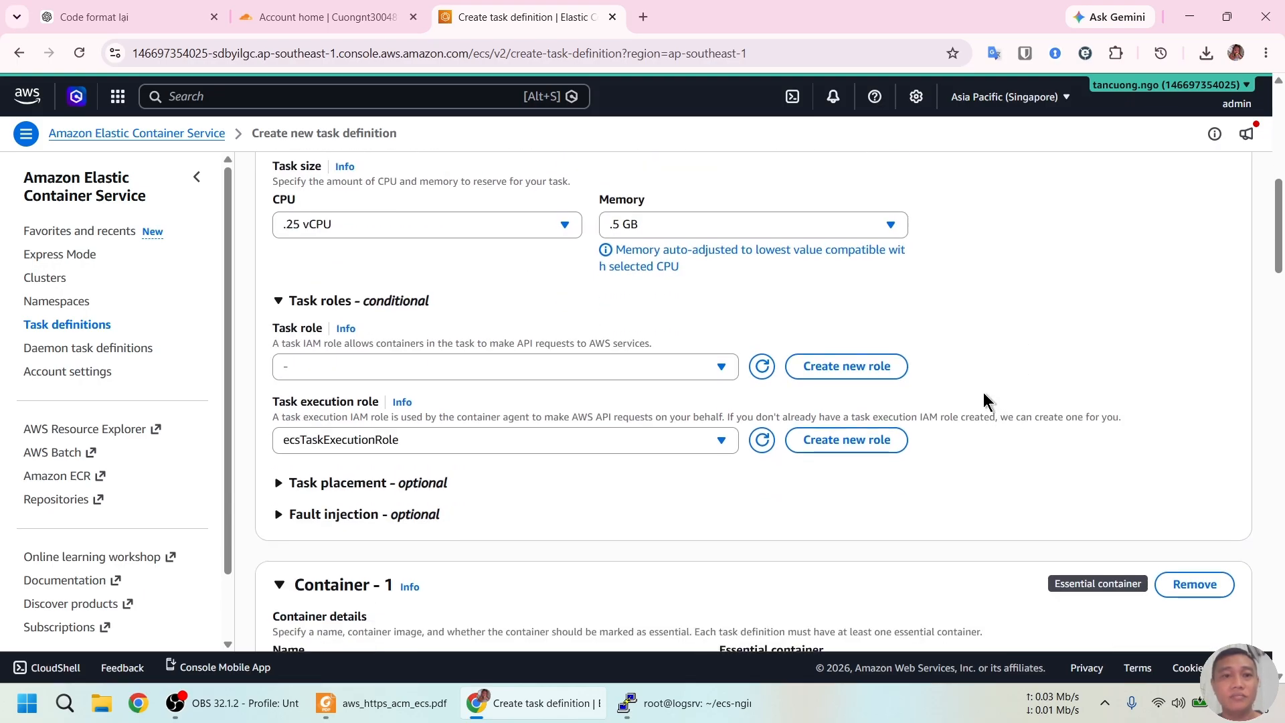
pyautogui.scroll(-2, 986, 402)
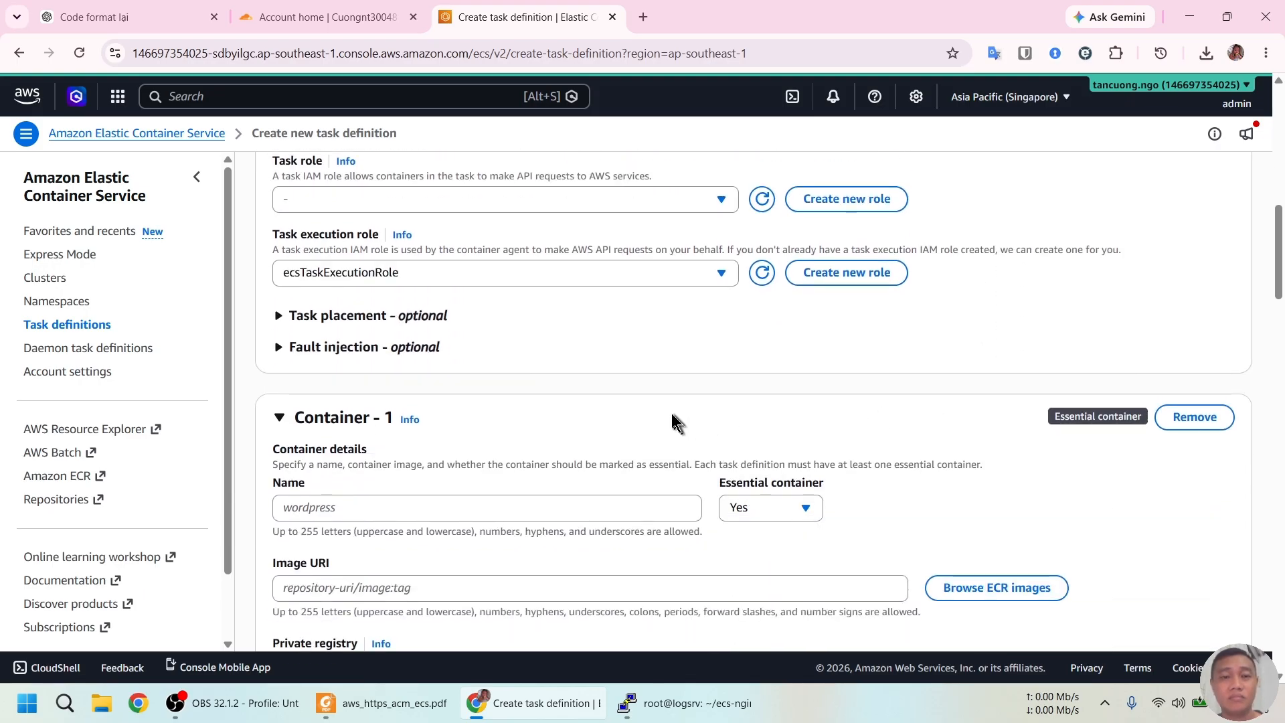
pyautogui.scroll(-1, 593, 391)
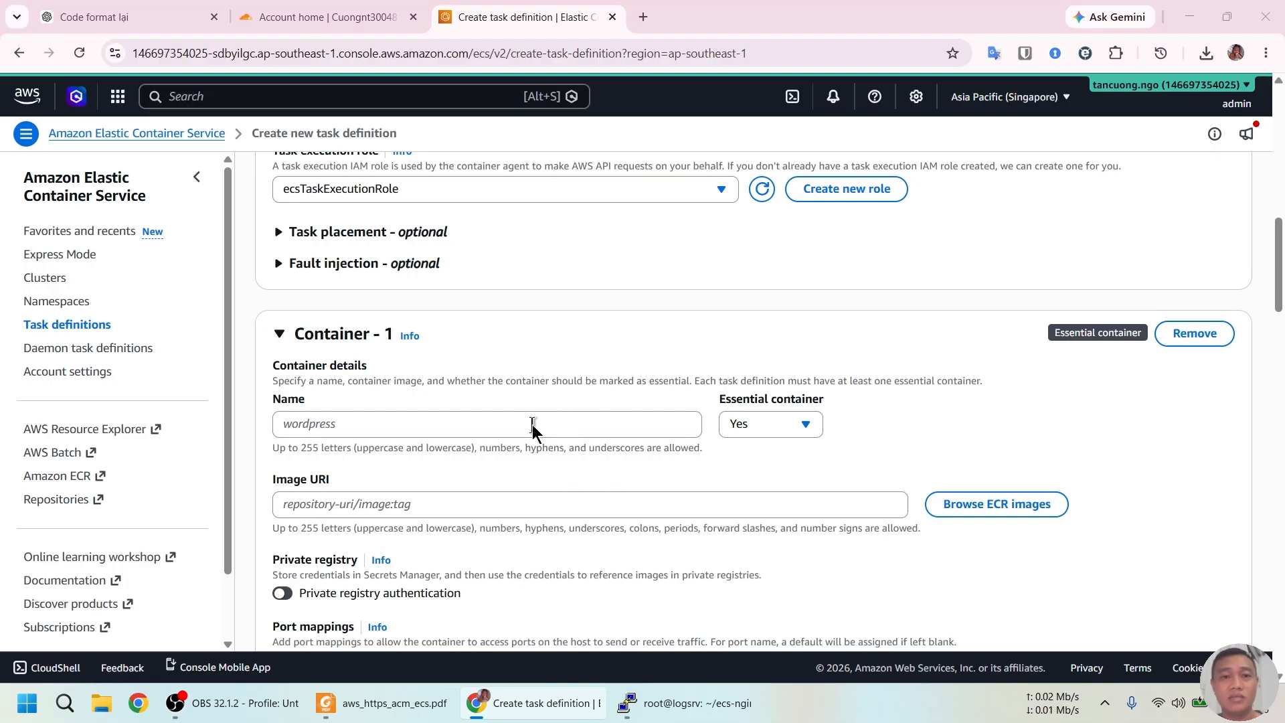
pyautogui.hotkey('alt', 'Tab')
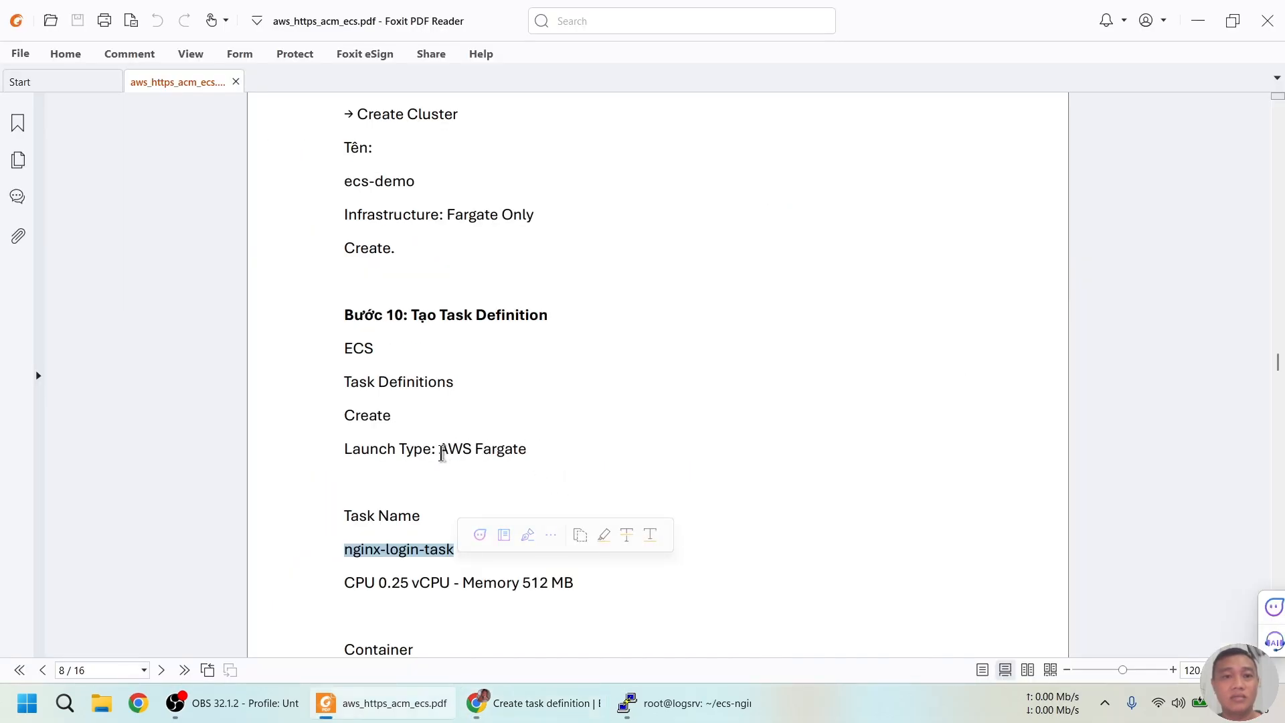
pyautogui.scroll(-3, 442, 454)
pyautogui.moveTo(344, 482); pyautogui.dragTo(375, 486)
pyautogui.hotkey('ctrl', 'c')
pyautogui.hotkey('alt', 'Tab')
pyautogui.click(390, 425)
pyautogui.hotkey('ctrl', 'v')
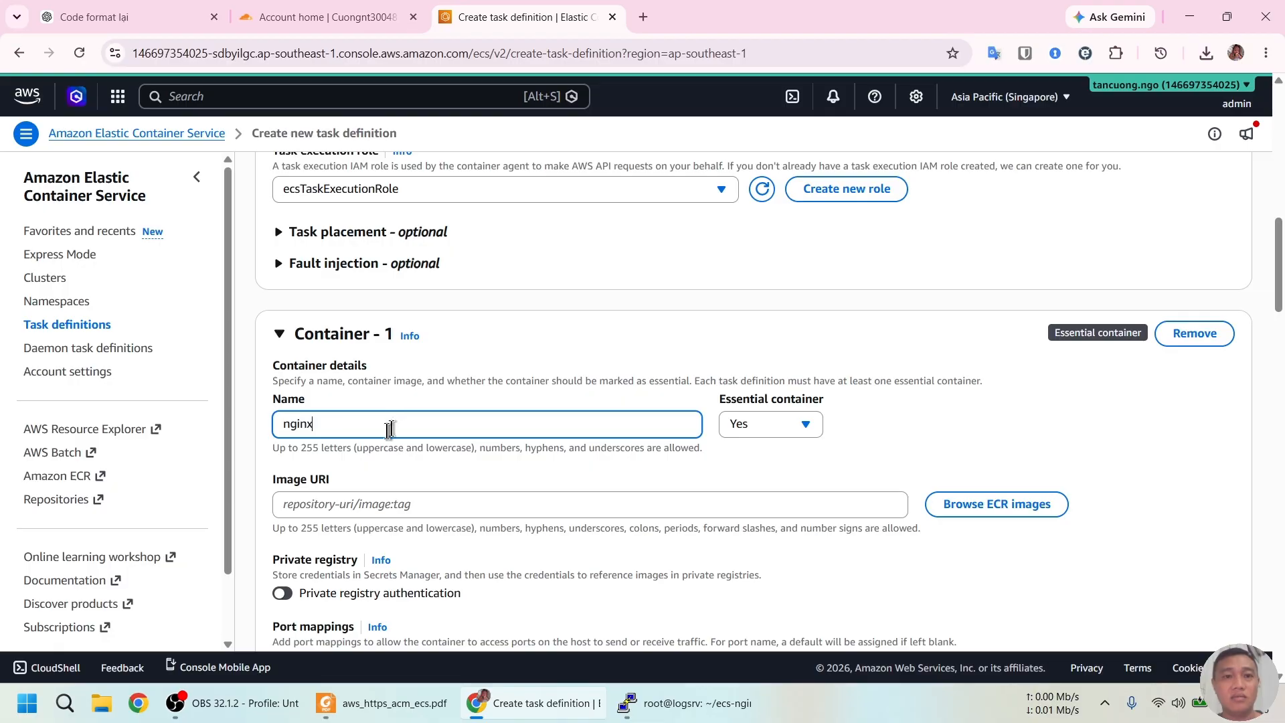
# Choose the latest image from ECR repository ecs-nginx-login, referenced by image tag
pyautogui.click(1027, 506)
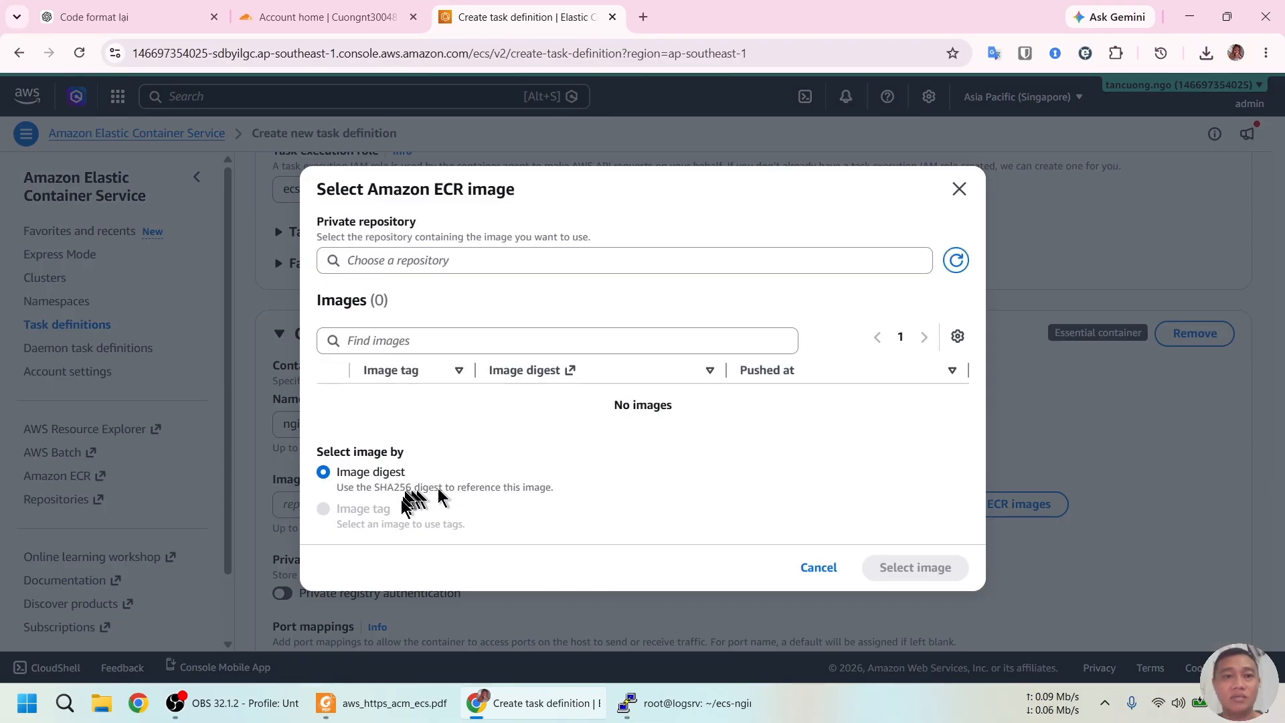
pyautogui.click(545, 261)
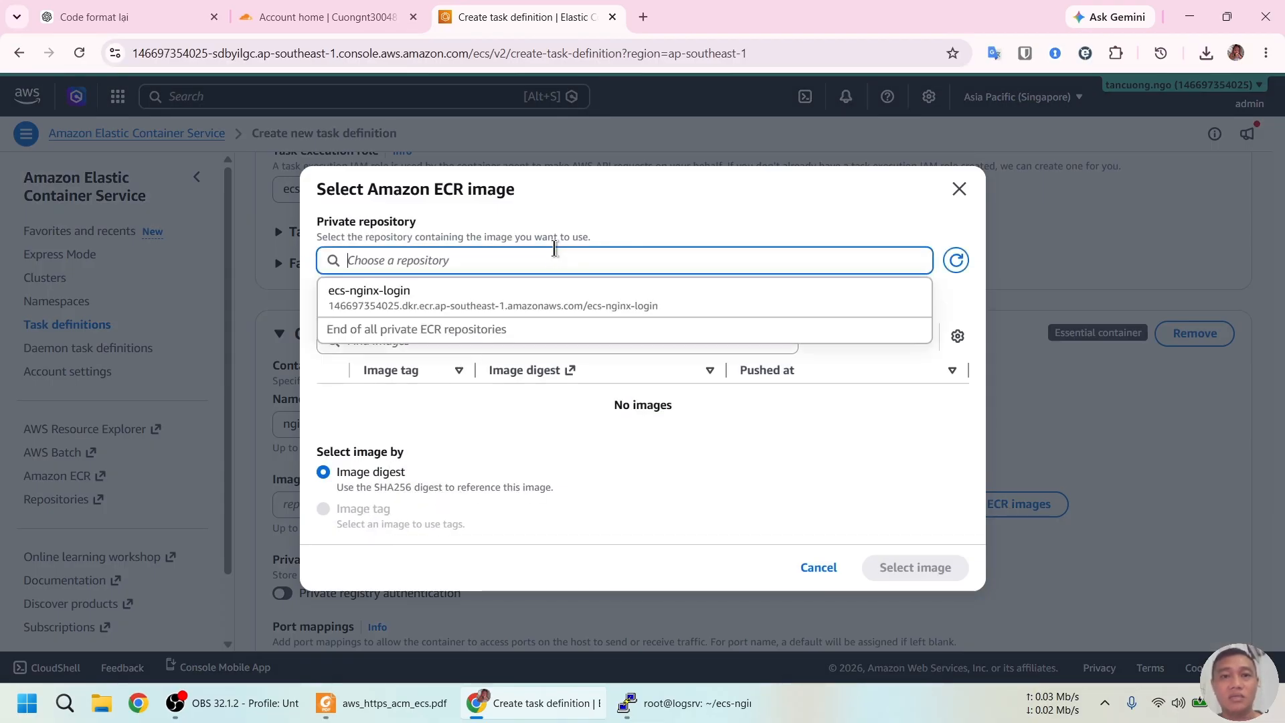
pyautogui.click(496, 299)
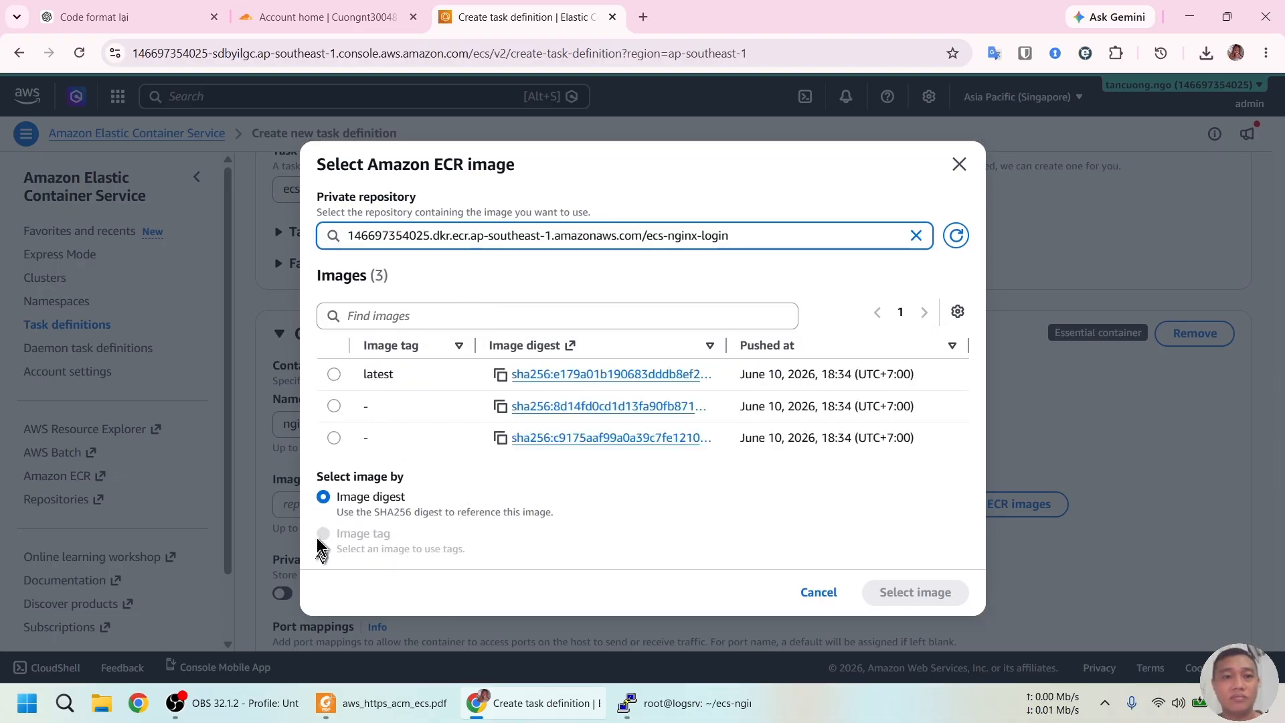
pyautogui.click(333, 374)
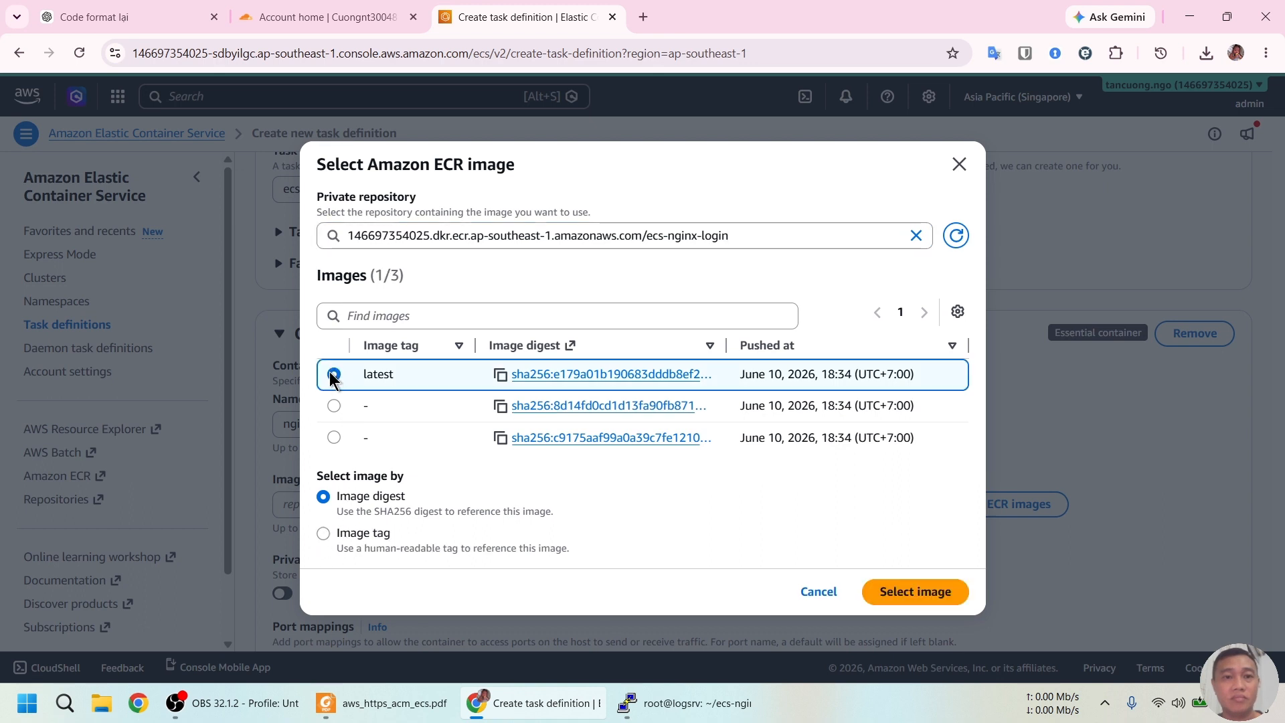
pyautogui.click(323, 533)
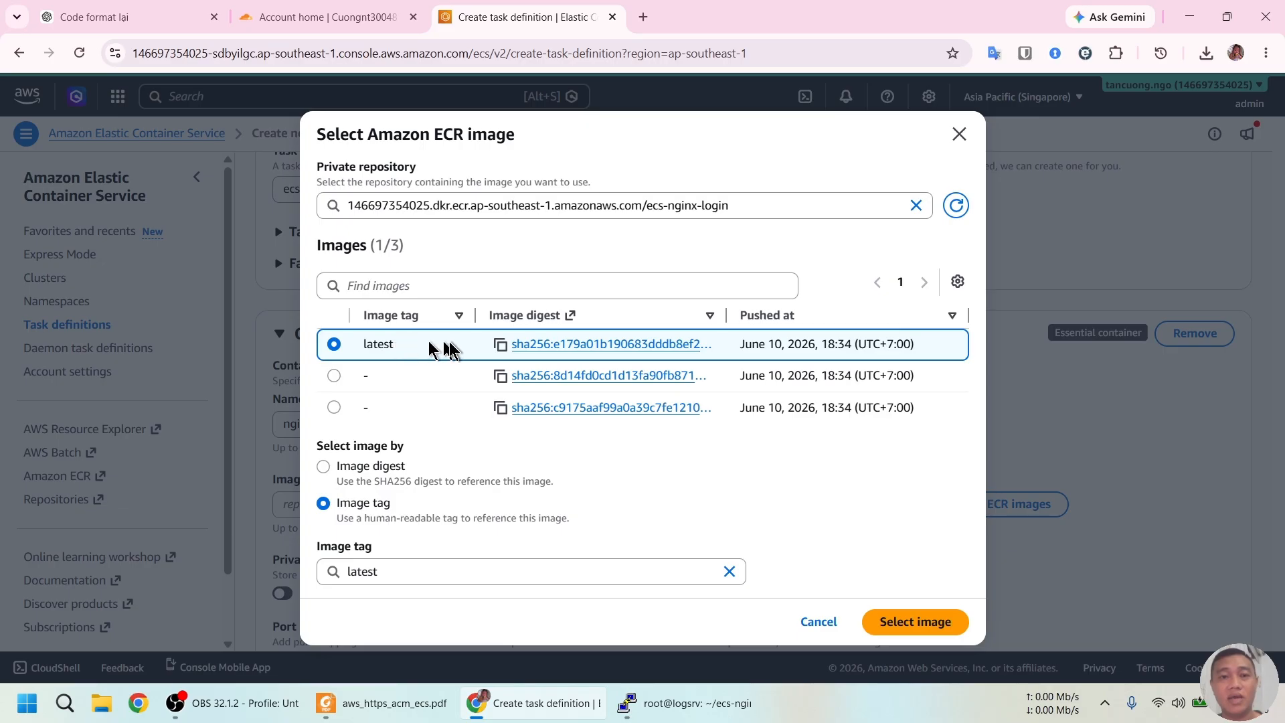
pyautogui.click(900, 620)
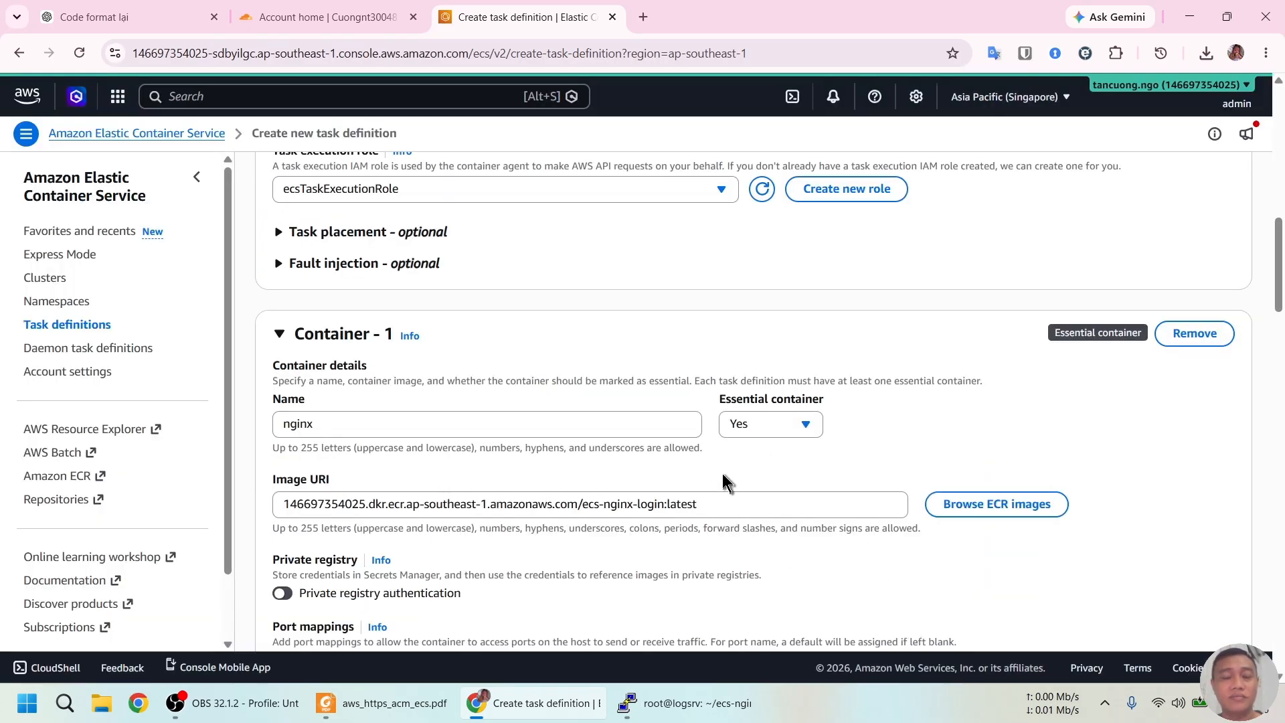
# Uncheck Use log collection for the nginx container, after checking the guide
pyautogui.scroll(-1, 735, 465)
pyautogui.scroll(-2, 730, 448)
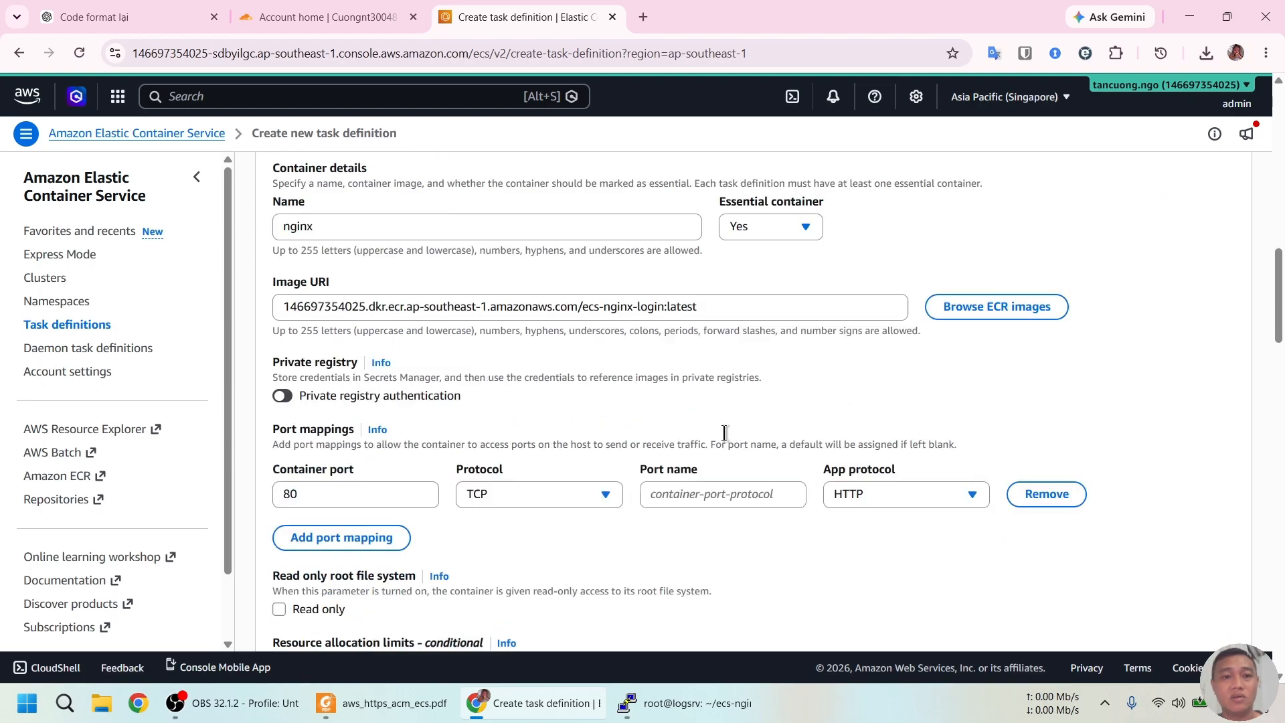
pyautogui.hotkey('alt', 'Tab')
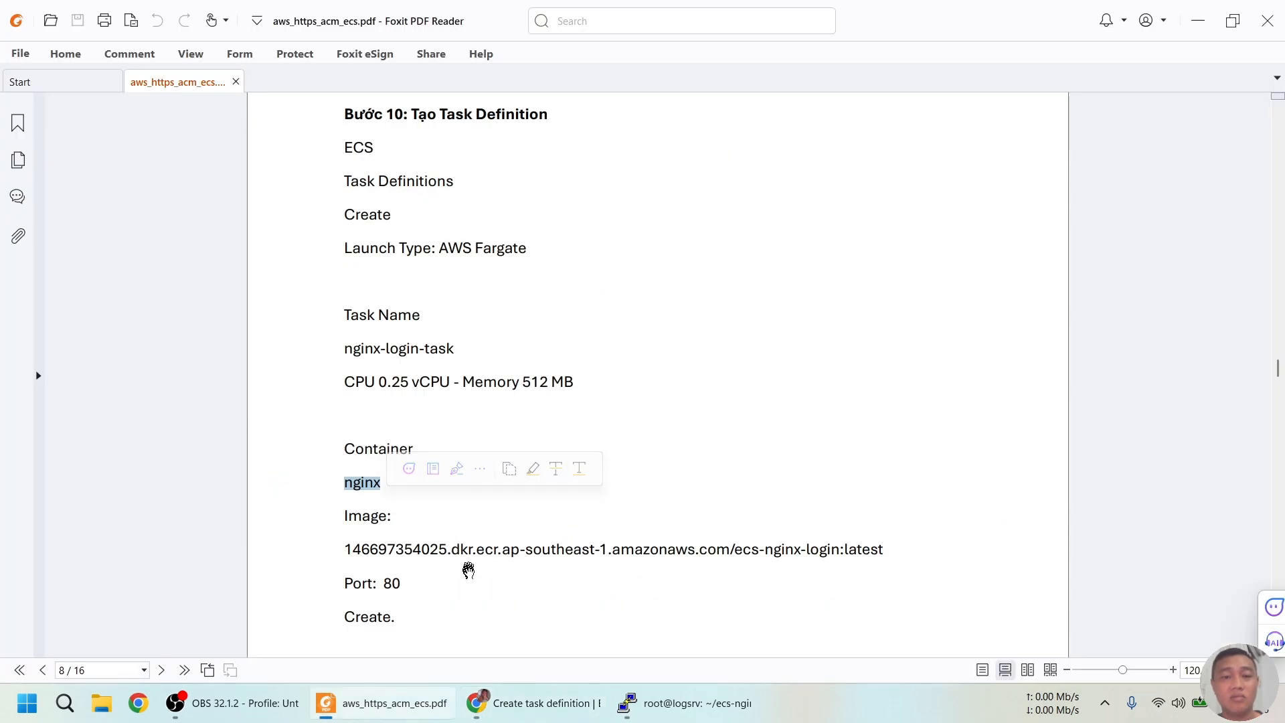
pyautogui.hotkey('alt', 'Tab')
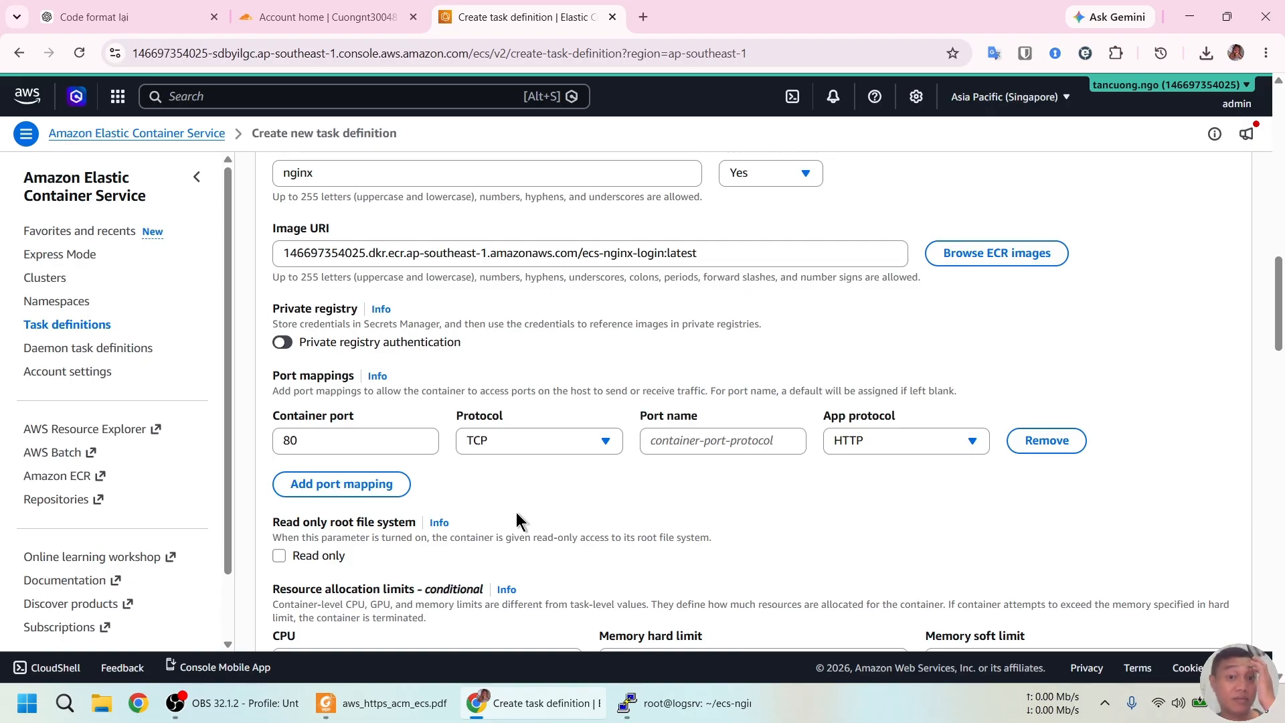
pyautogui.scroll(-1, 565, 519)
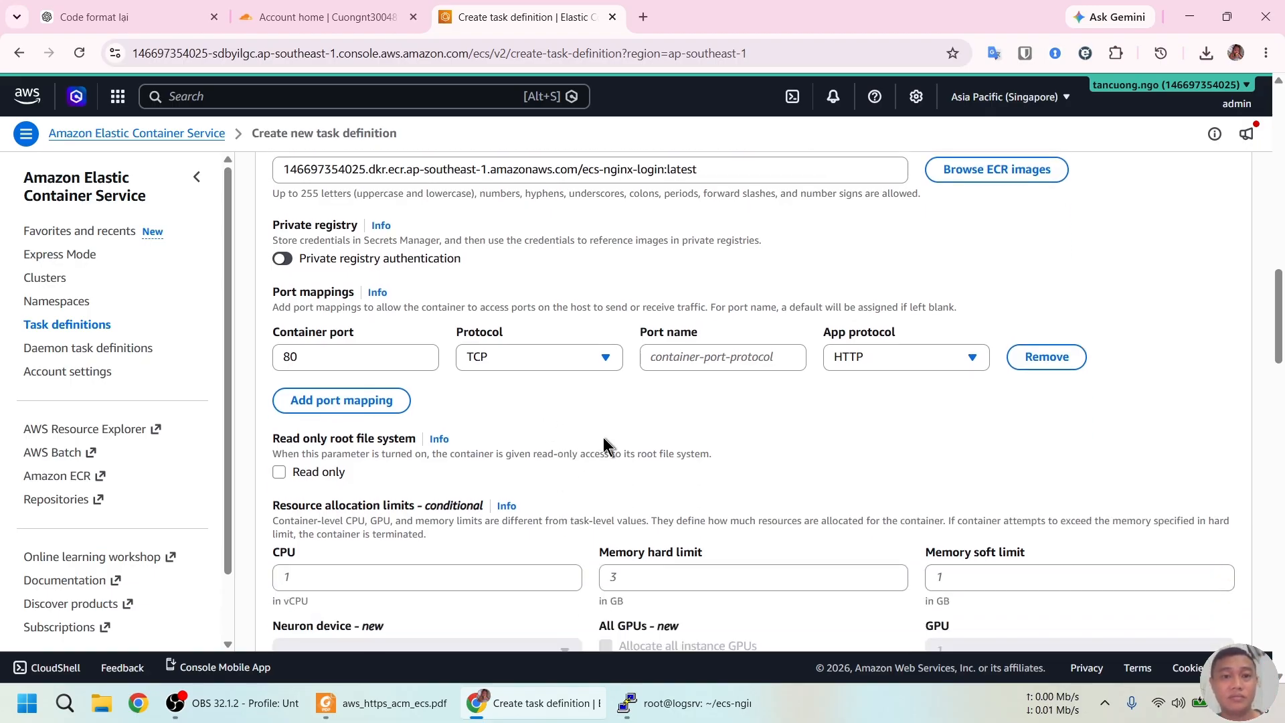
pyautogui.scroll(-4, 605, 447)
pyautogui.scroll(-5, 605, 442)
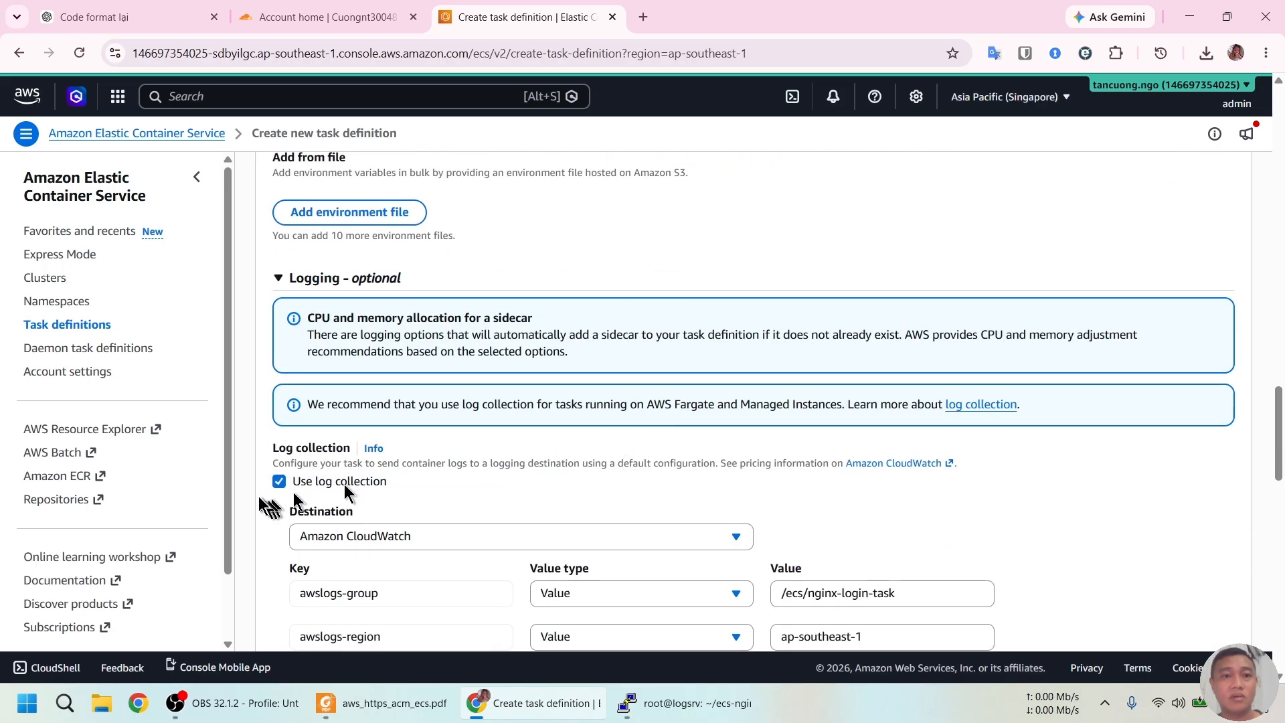
pyautogui.click(279, 482)
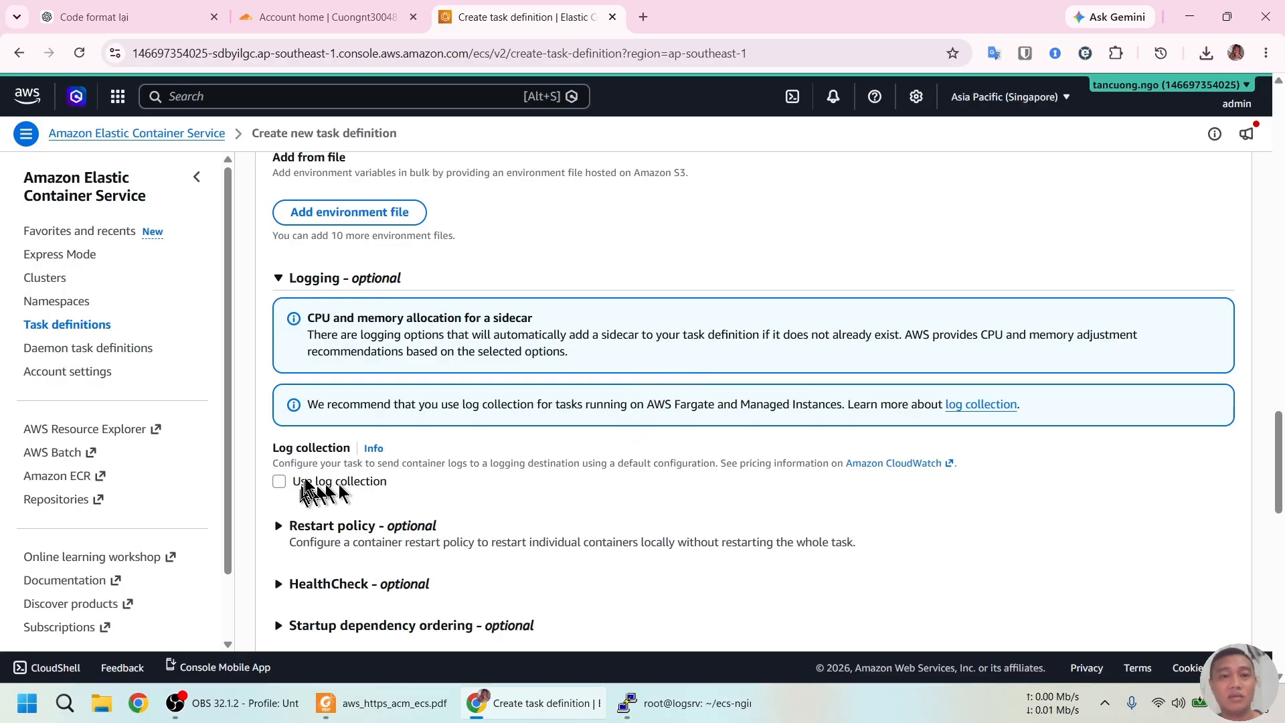
# Create the task definition and view the nginx-login-task revisions, showing nginx-login-task:2 active
pyautogui.scroll(5, 519, 446)
pyautogui.scroll(-10, 603, 431)
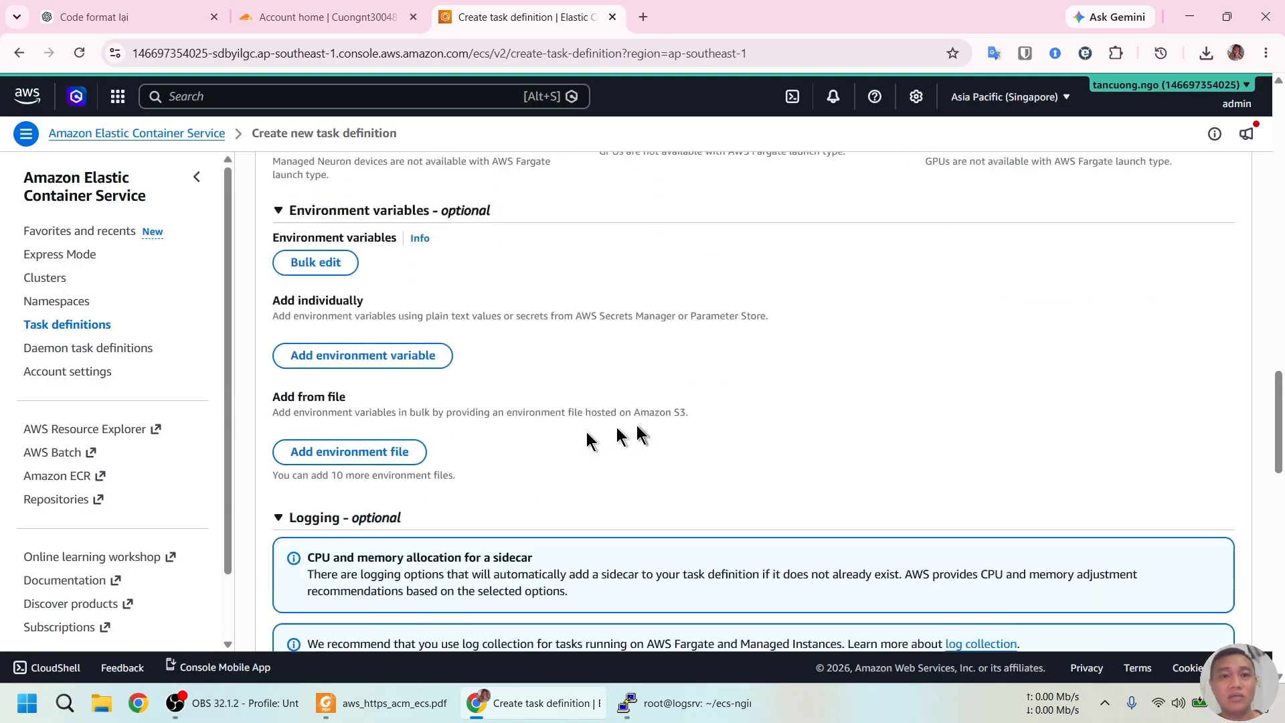
pyautogui.scroll(-5, 638, 425)
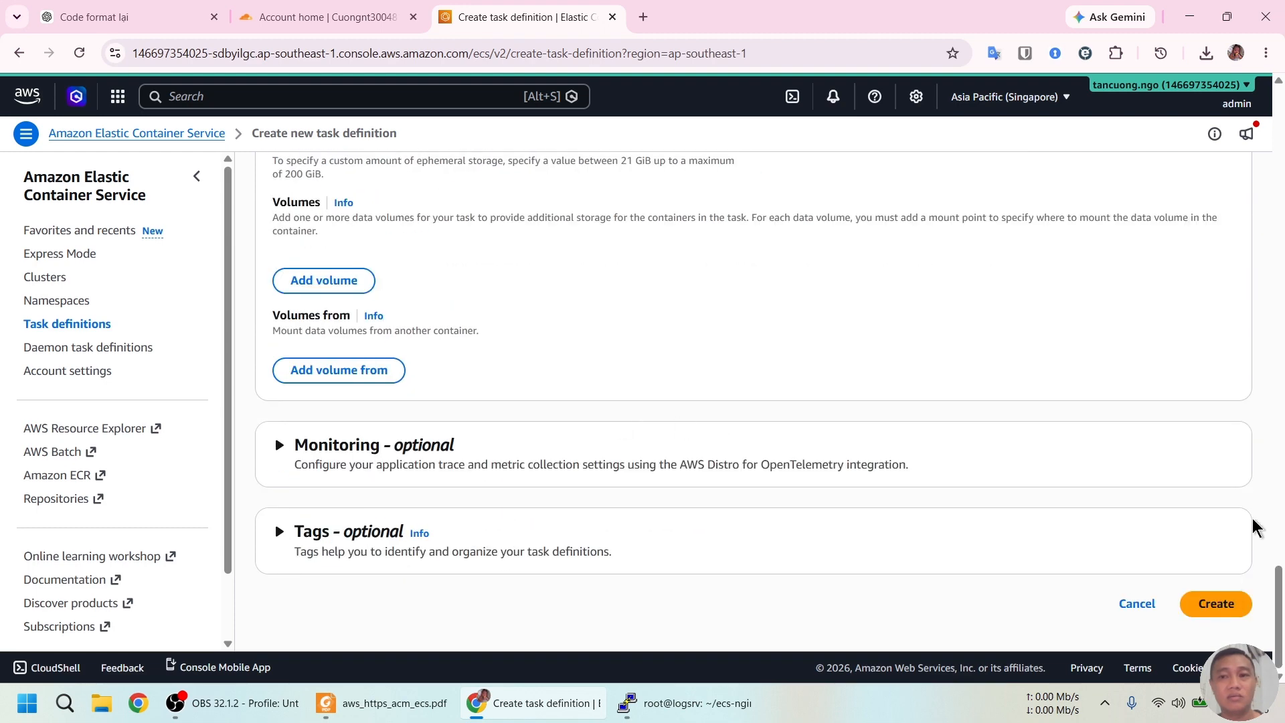
pyautogui.click(1216, 604)
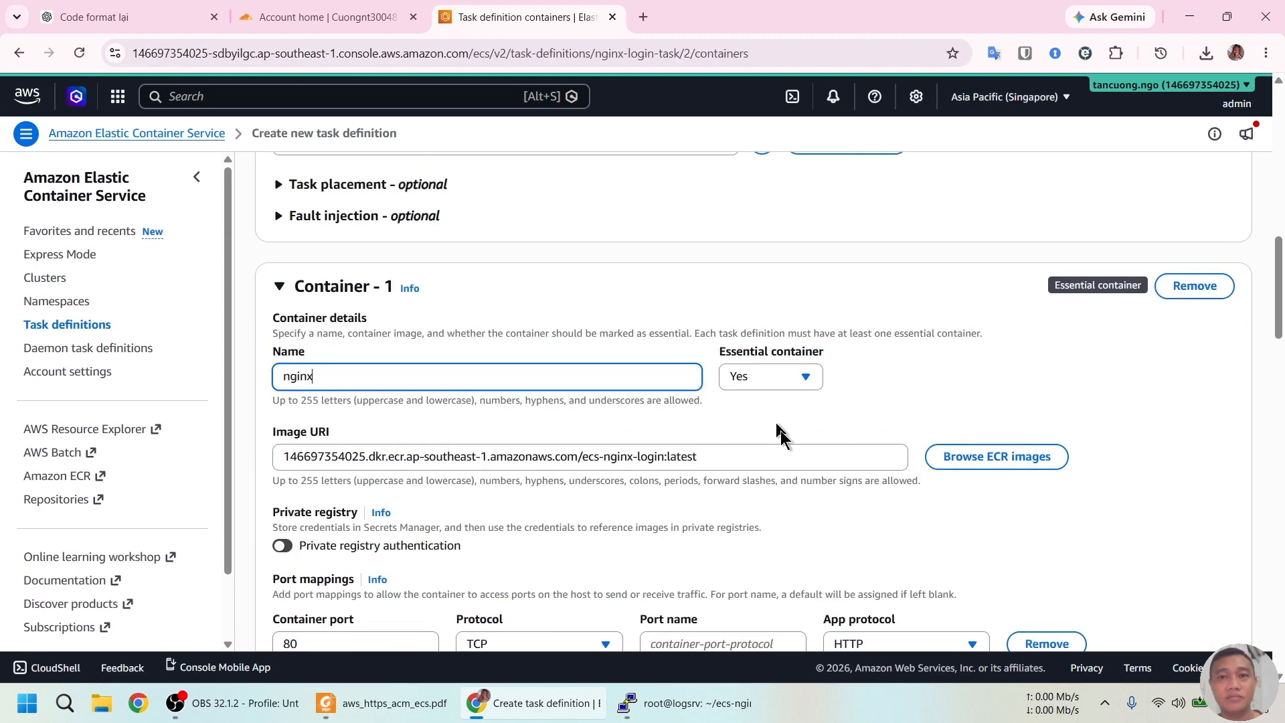
pyautogui.click(92, 329)
pyautogui.click(372, 371)
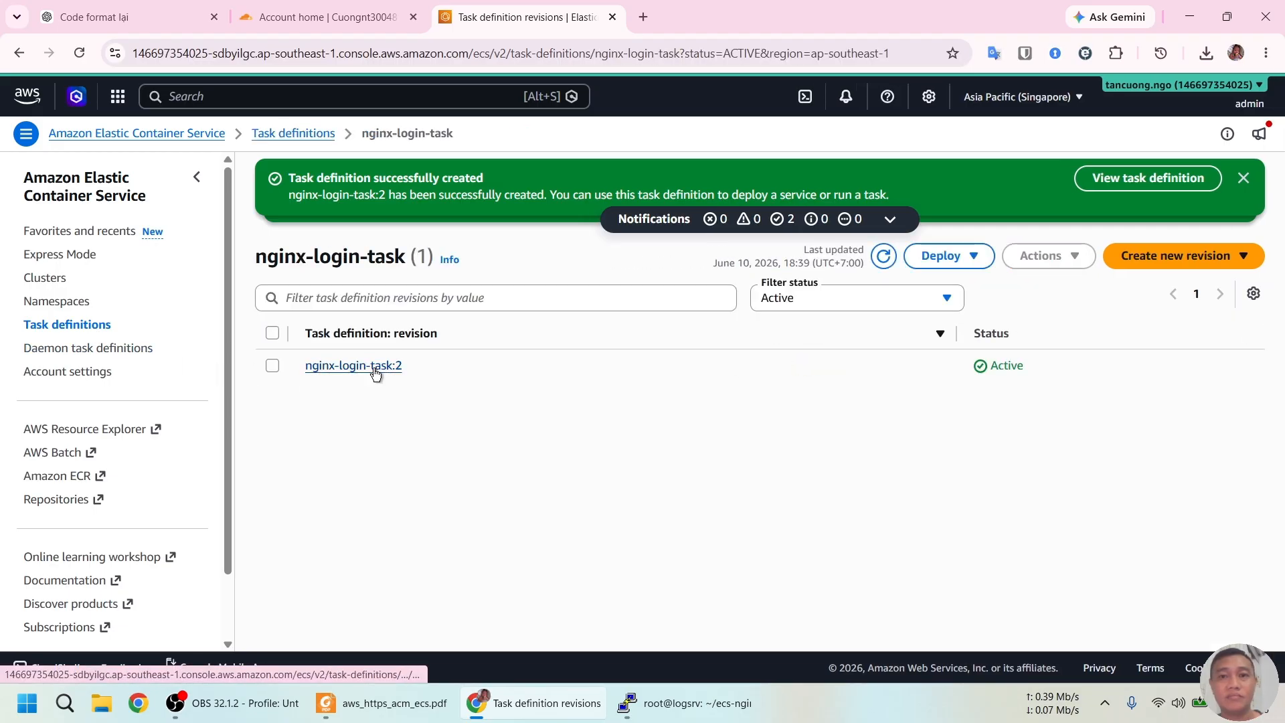
# Read the guide's next step, then open a second AWS console tab
pyautogui.hotkey('alt', 'Tab')
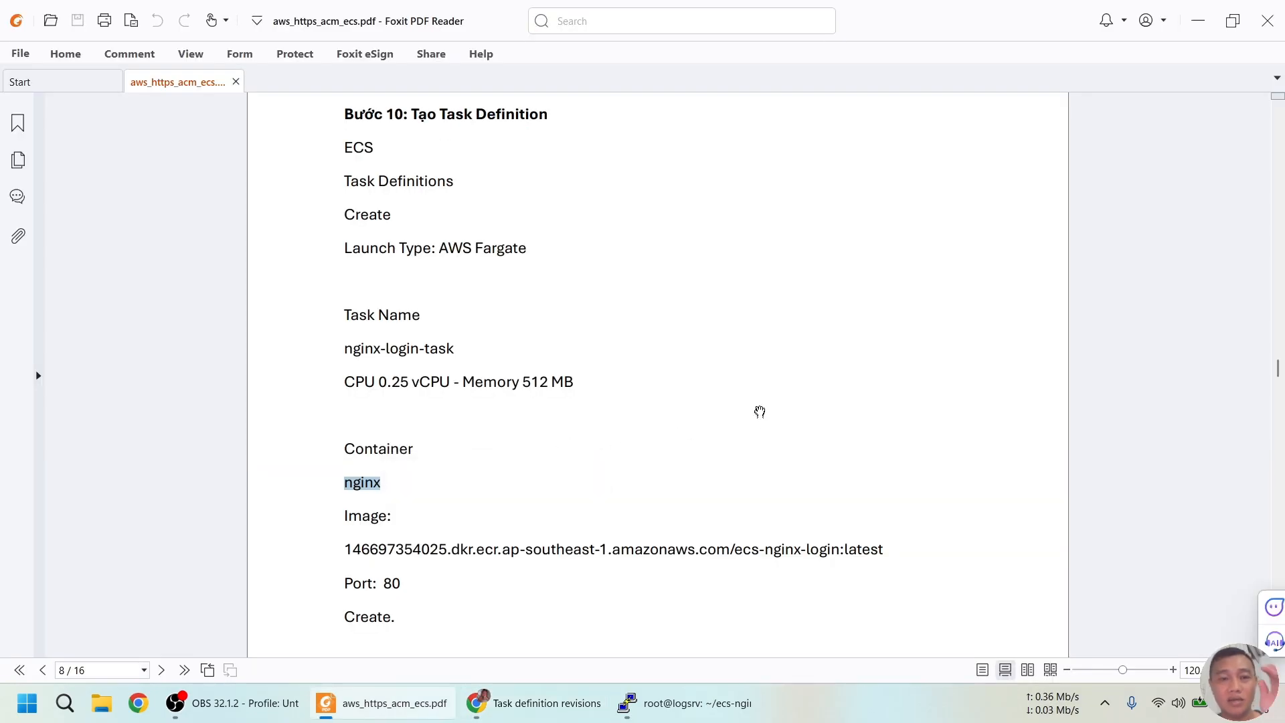
pyautogui.scroll(-10, 760, 411)
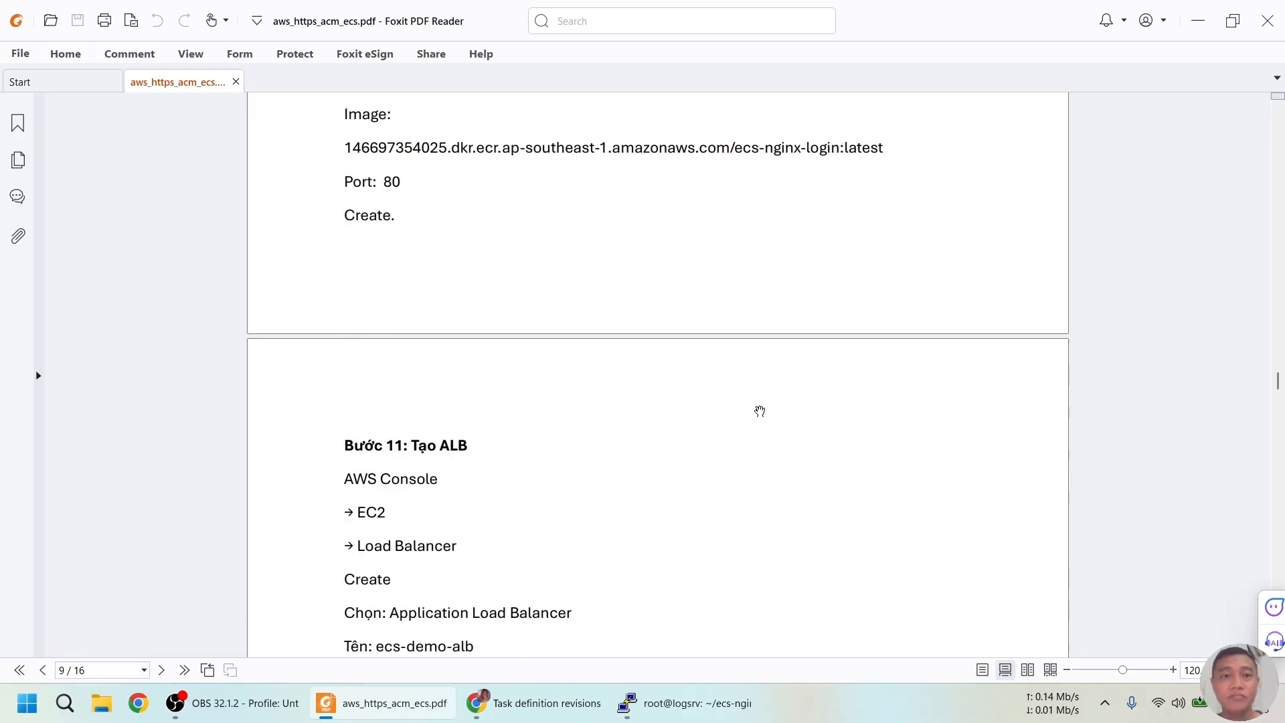
pyautogui.scroll(-2, 689, 403)
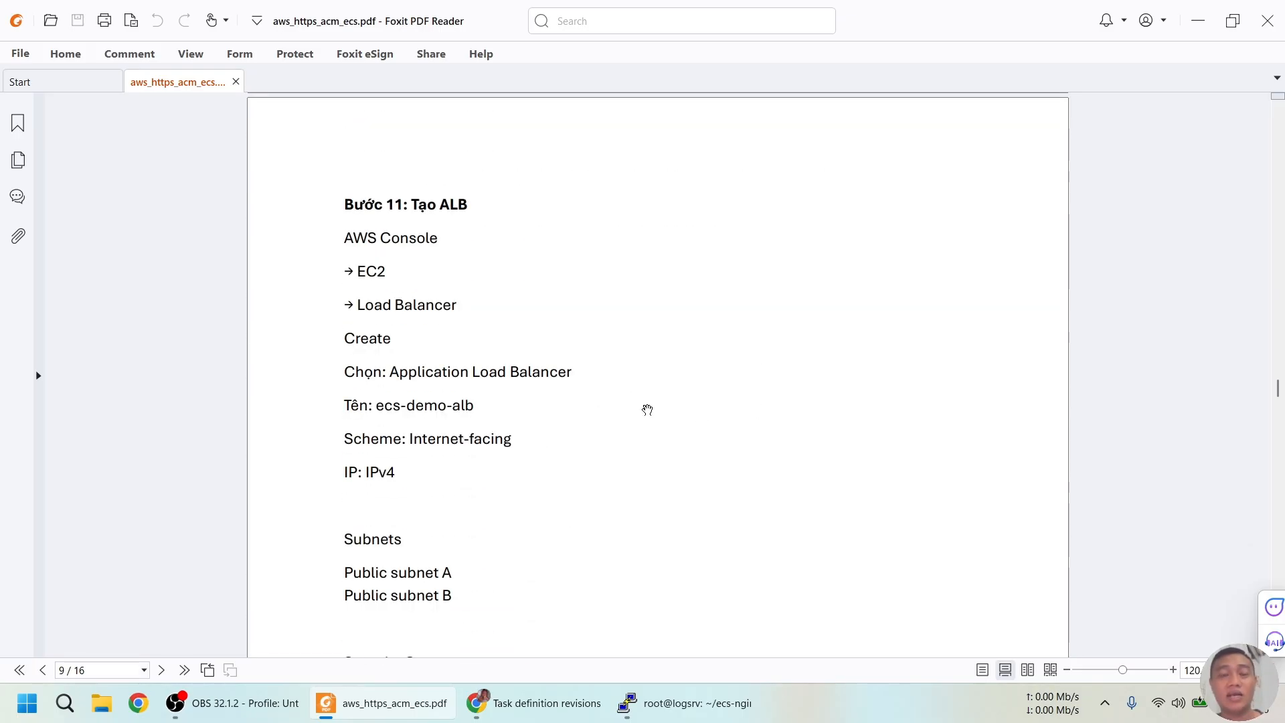
pyautogui.hotkey('alt', 'Tab')
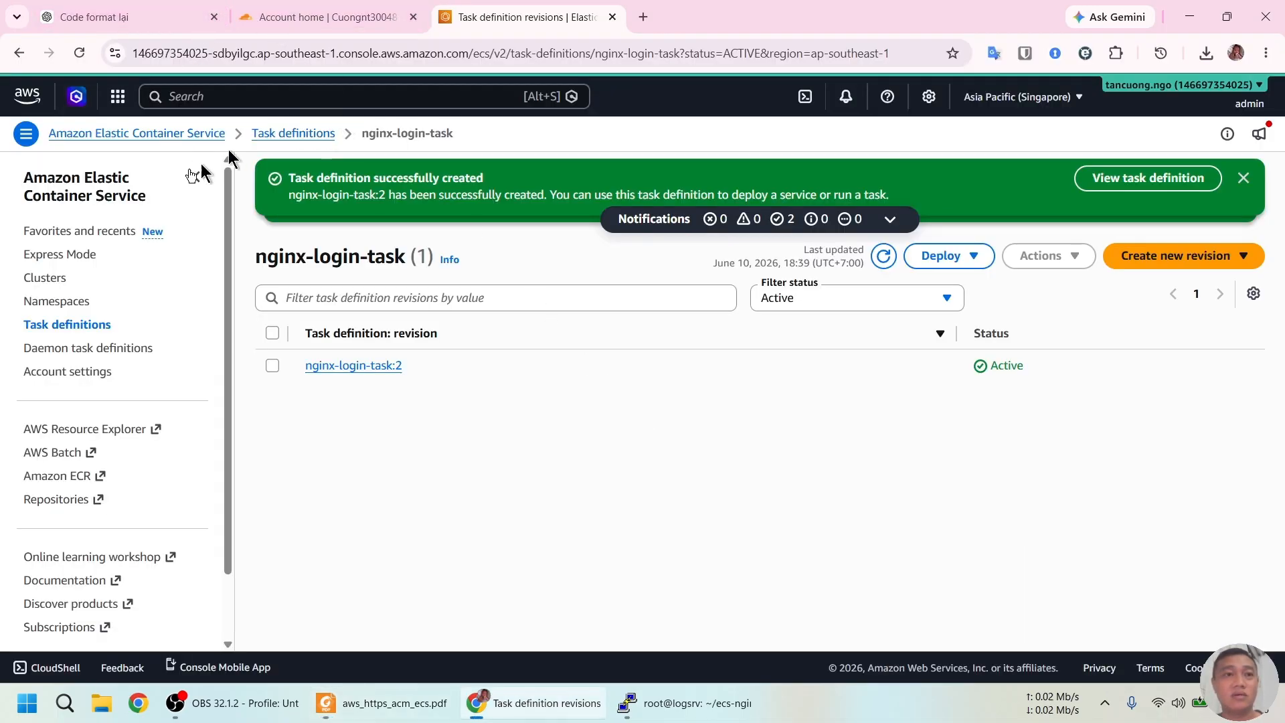
pyautogui.middleClick(63, 301)
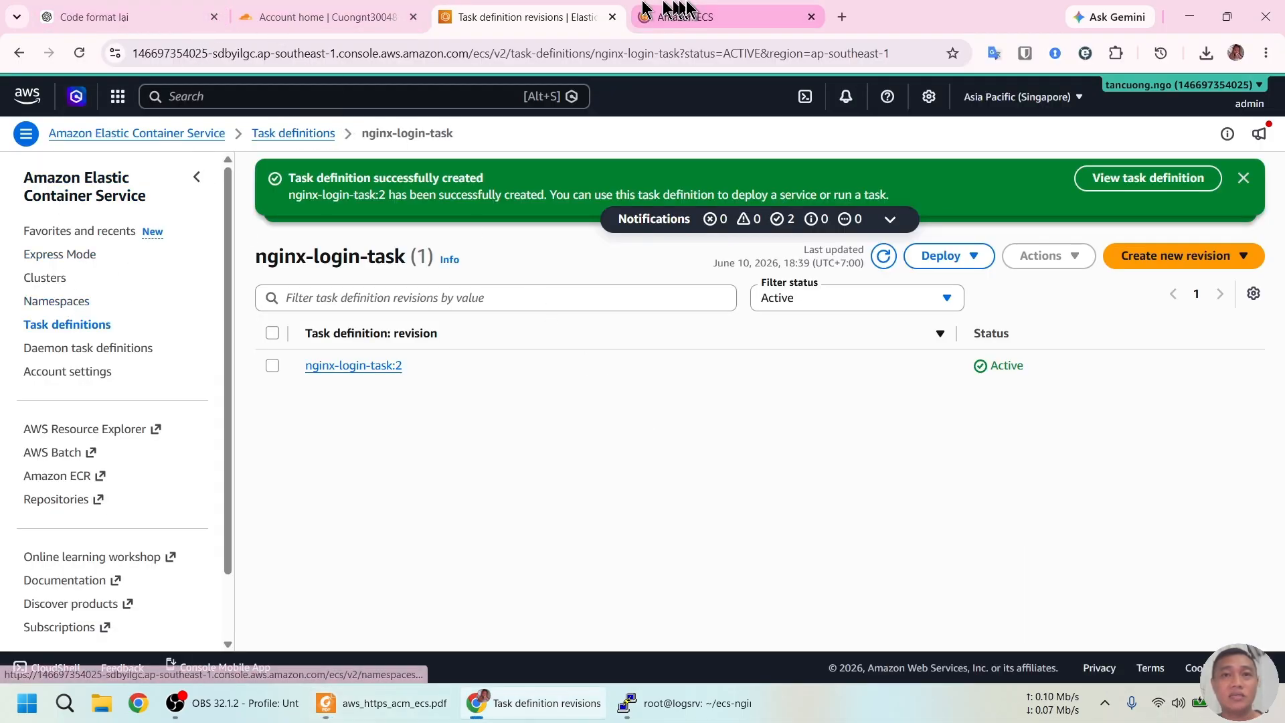
pyautogui.click(676, 17)
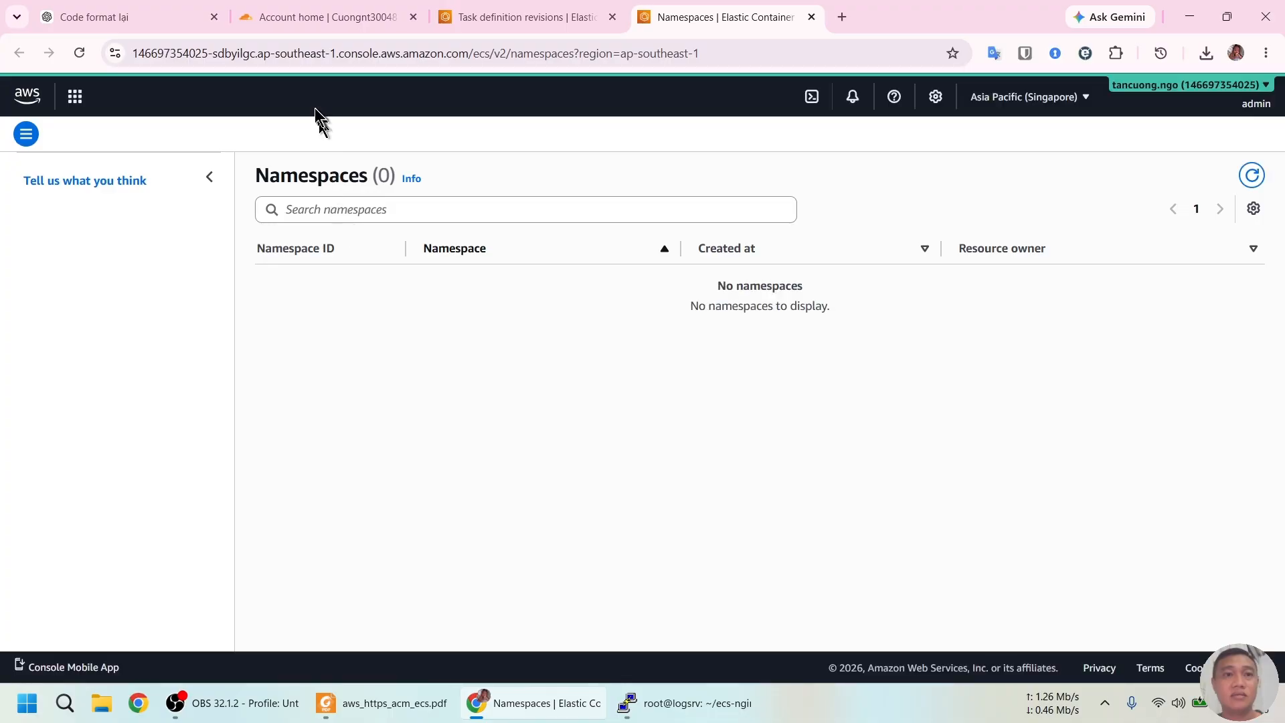
# Search ec2, open the EC2 dashboard and go to Load Balancers, currently empty
pyautogui.click(289, 98)
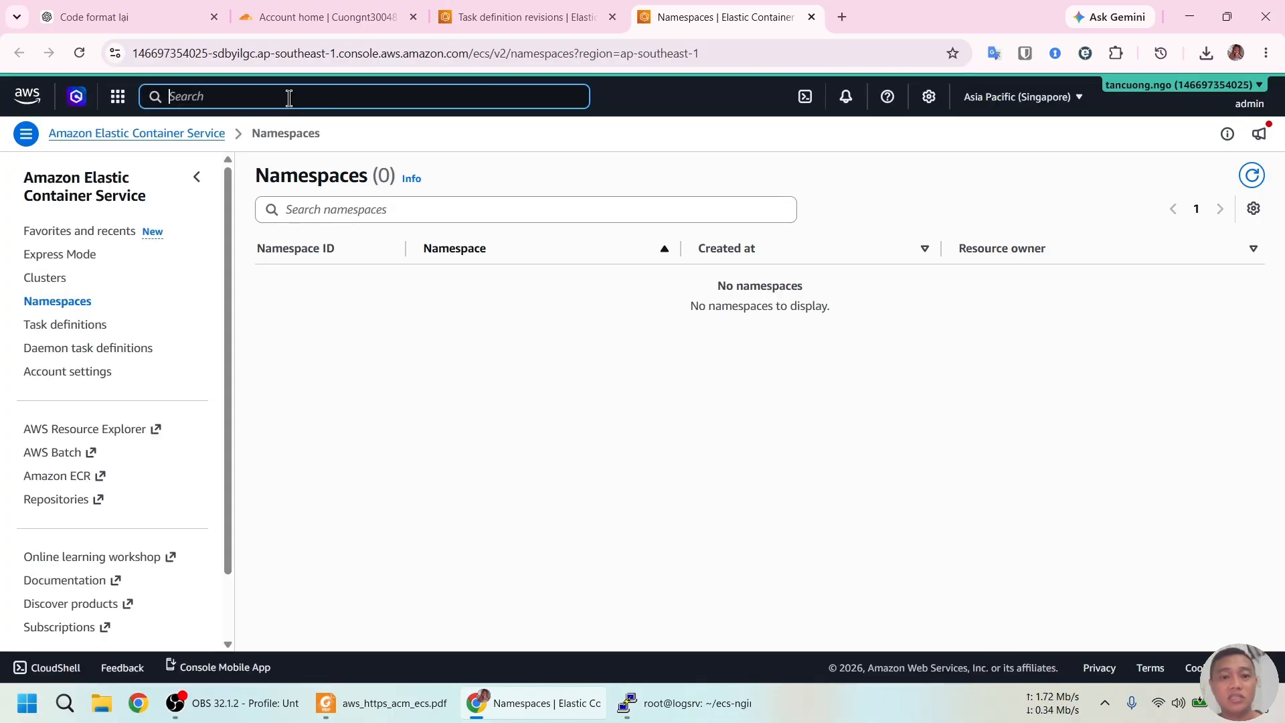
pyautogui.write('ec2')
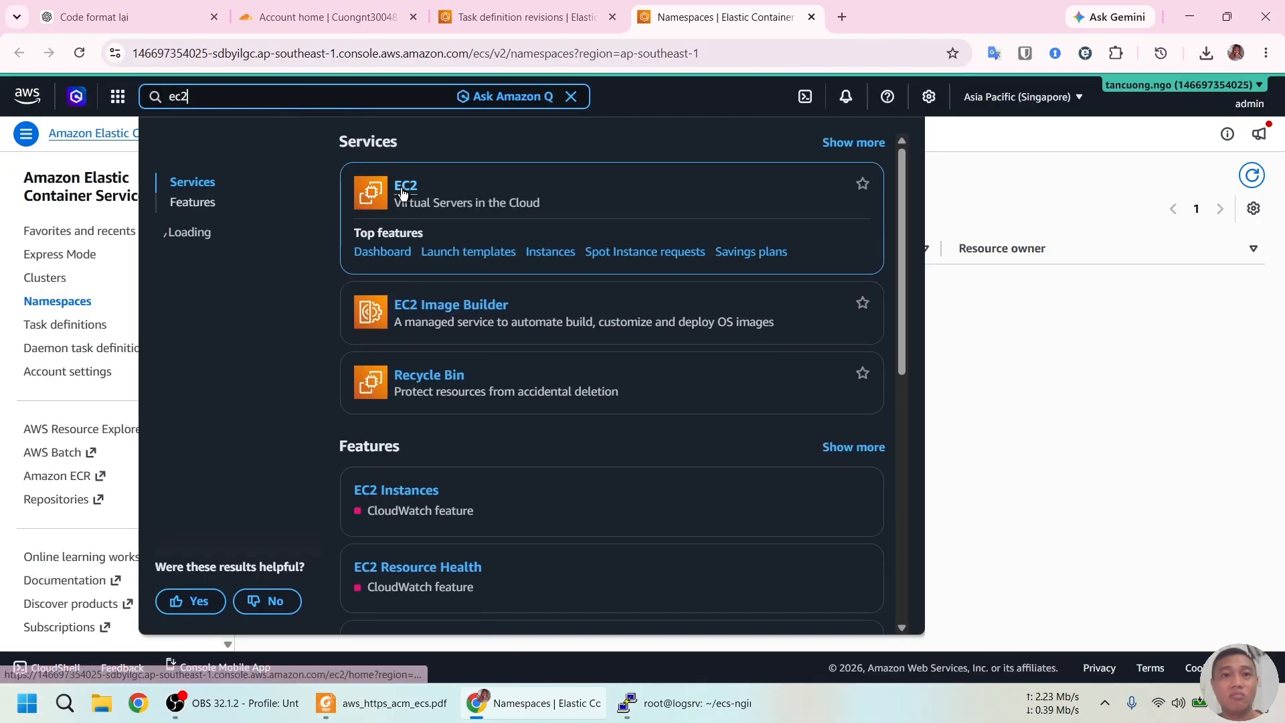
pyautogui.click(401, 194)
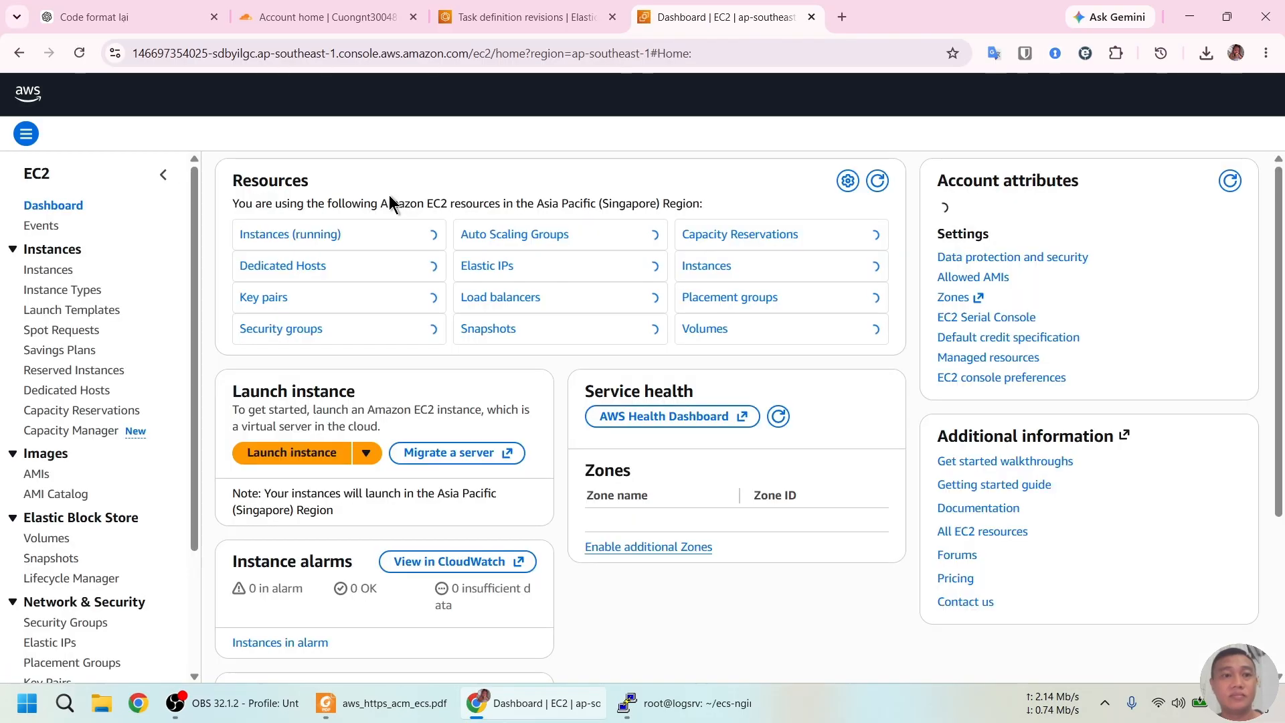
pyautogui.scroll(-4, 127, 315)
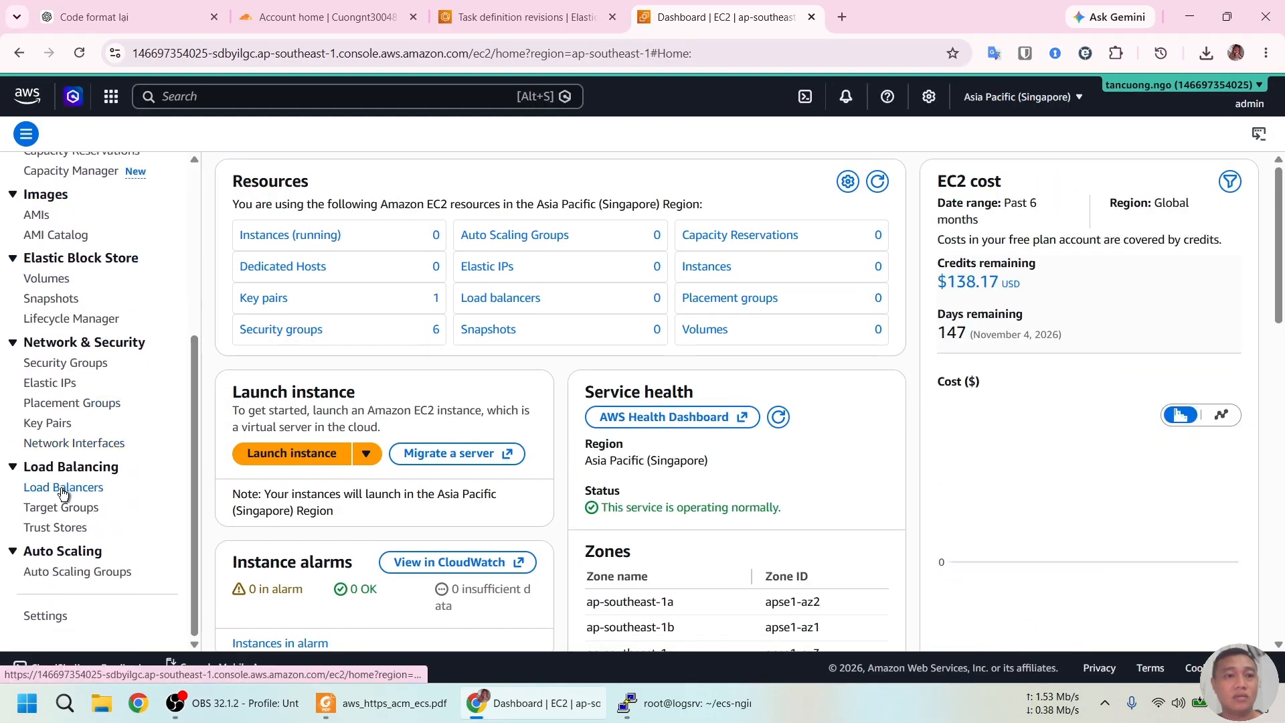
pyautogui.click(64, 489)
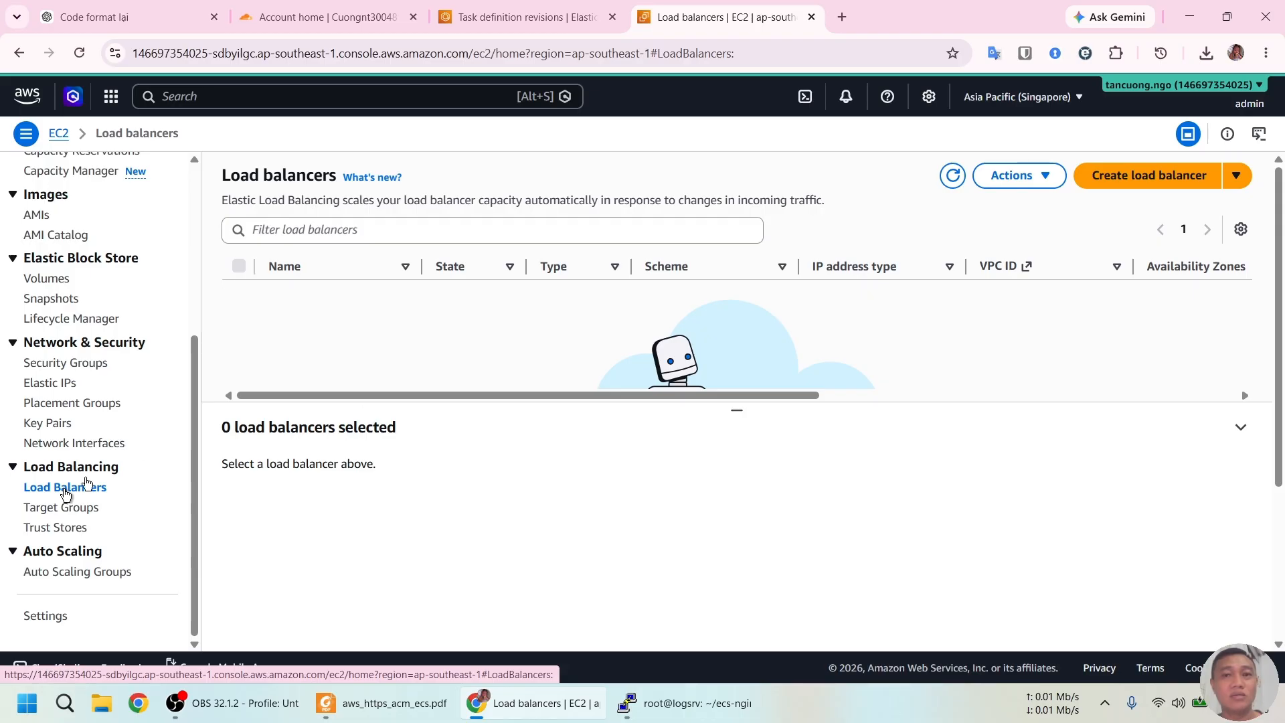
# Begin creating a new load balancer of type Application Load Balancer
pyautogui.click(1138, 175)
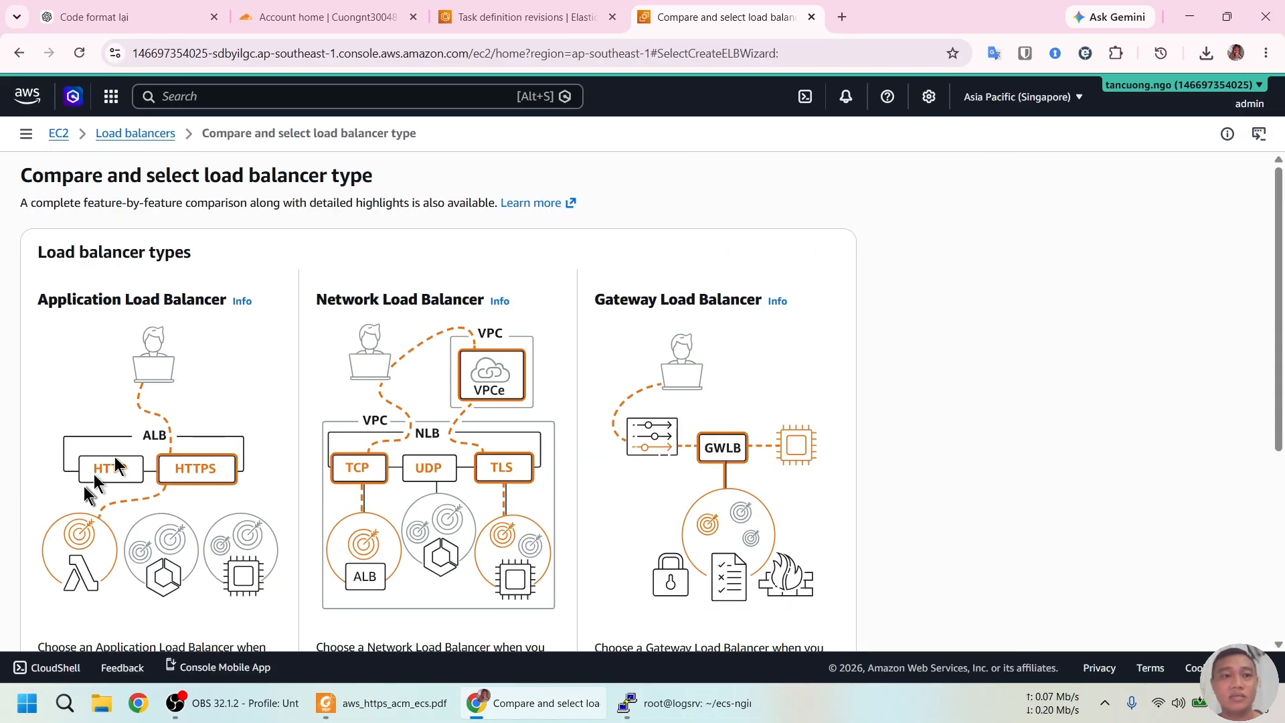
pyautogui.scroll(-5, 134, 415)
pyautogui.scroll(5, 134, 374)
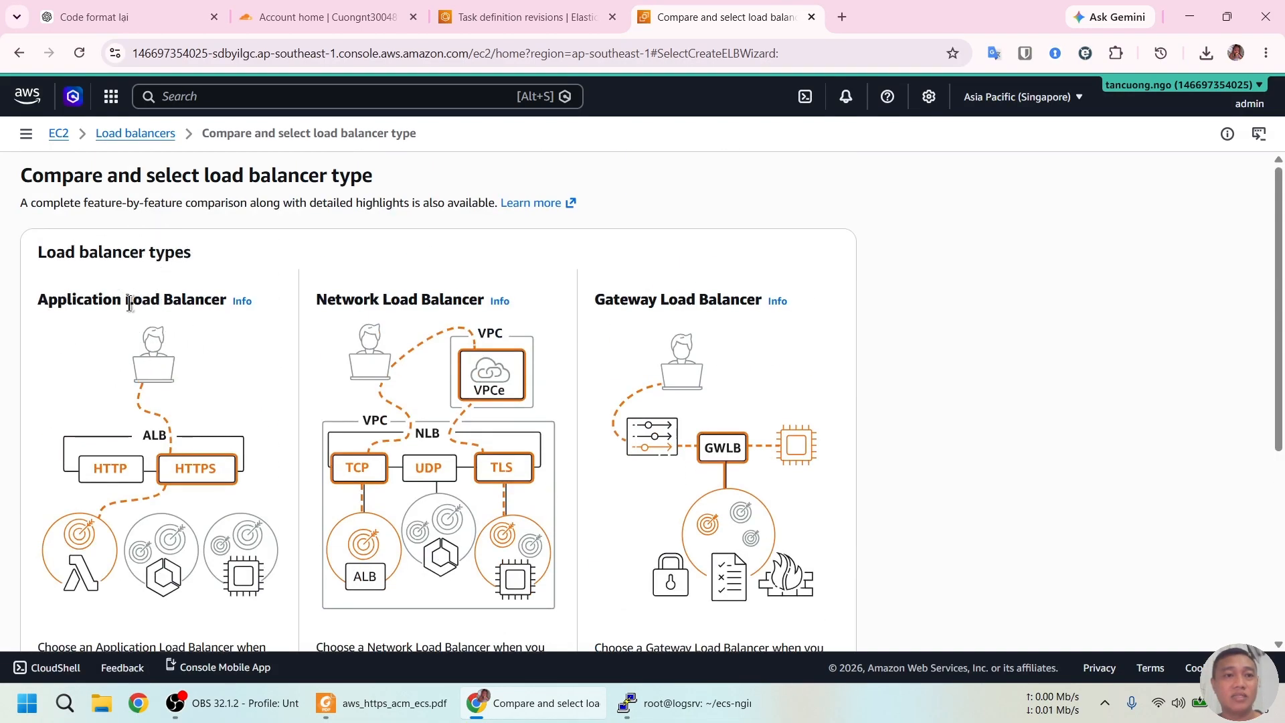
pyautogui.scroll(-5, 127, 402)
pyautogui.click(72, 463)
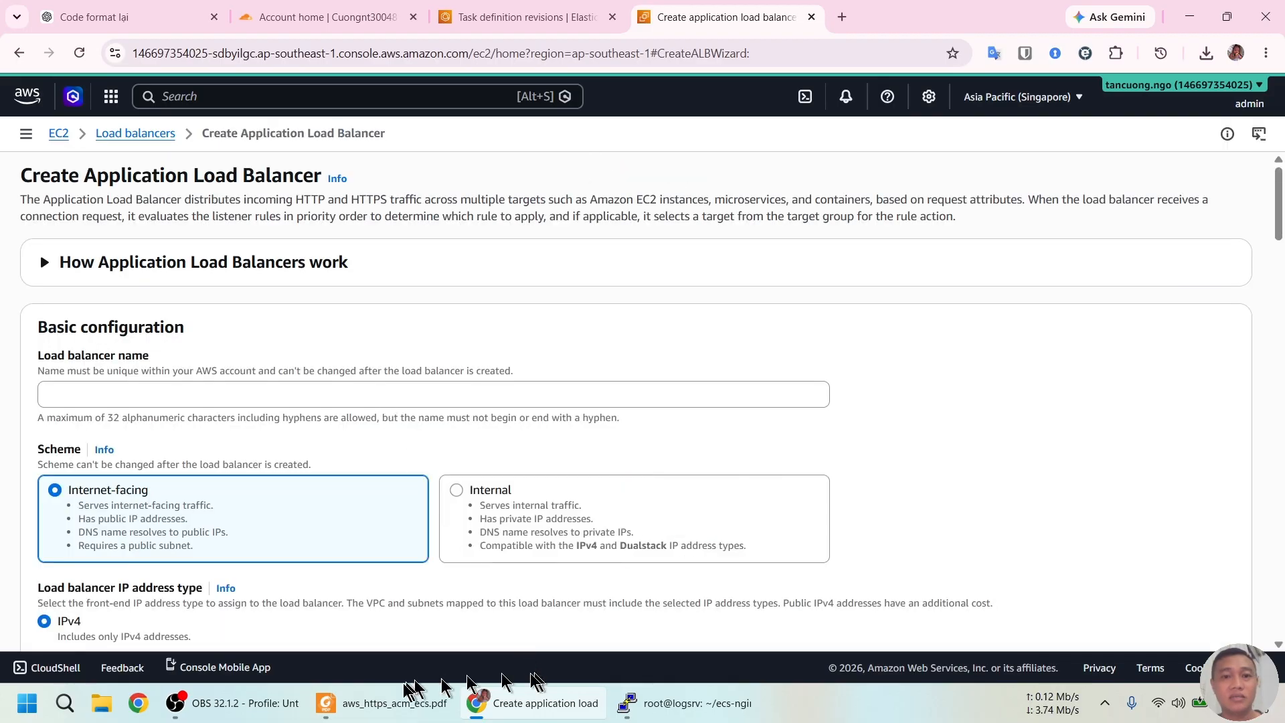
# Paste ecs-demo-alb from the guide as the name, keeping Internet-facing and IPv4
pyautogui.click(395, 703)
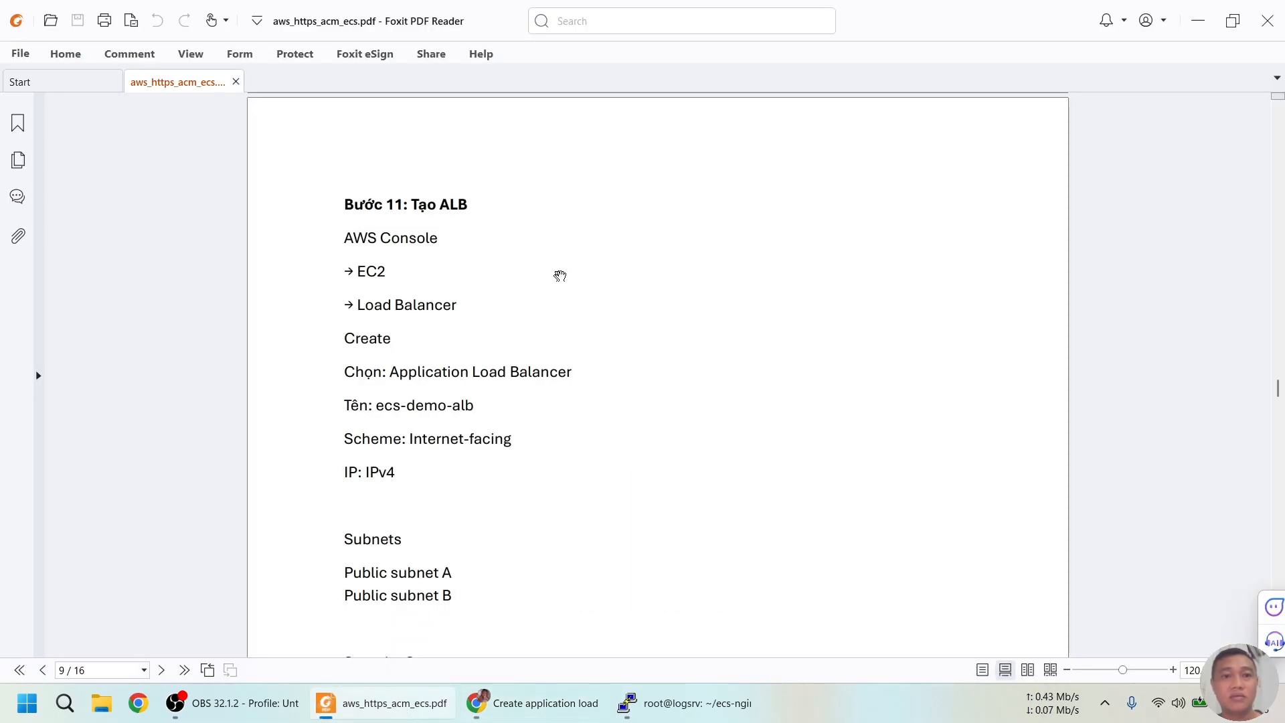
pyautogui.moveTo(377, 408); pyautogui.dragTo(488, 411)
pyautogui.hotkey('ctrl', 'c')
pyautogui.hotkey('alt', 'Tab')
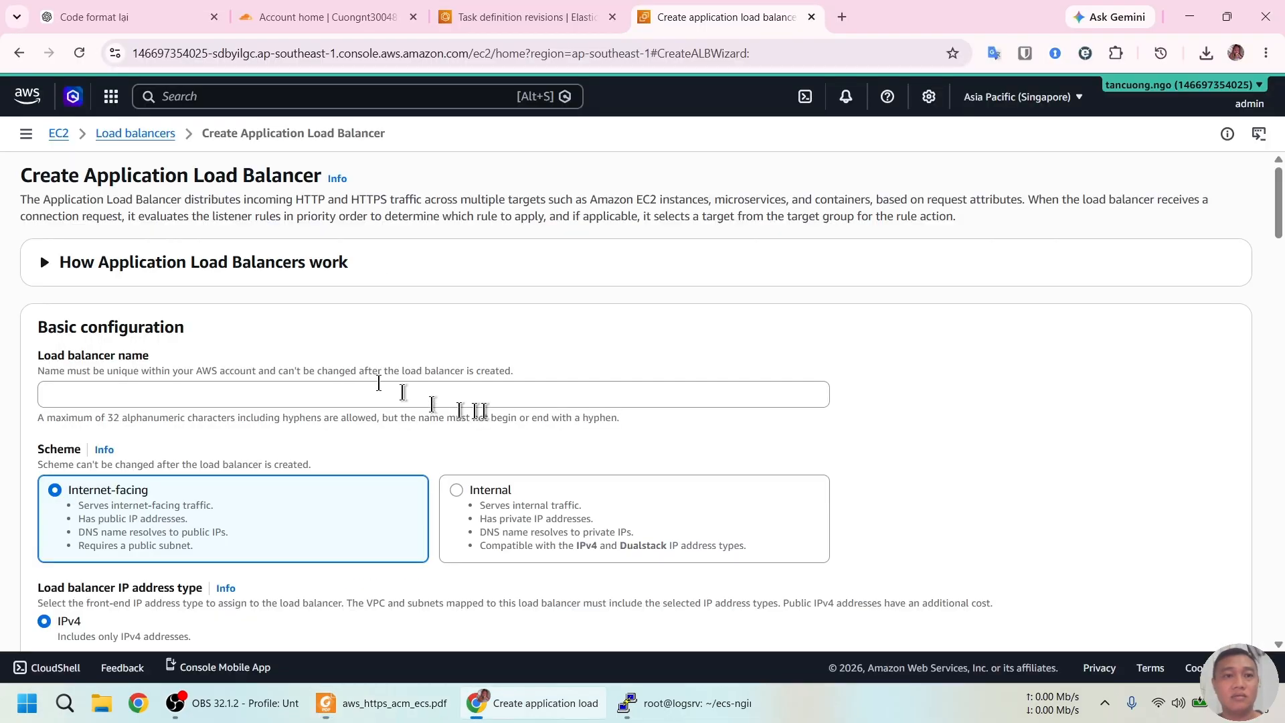
pyautogui.click(150, 392)
pyautogui.hotkey('ctrl', 'v')
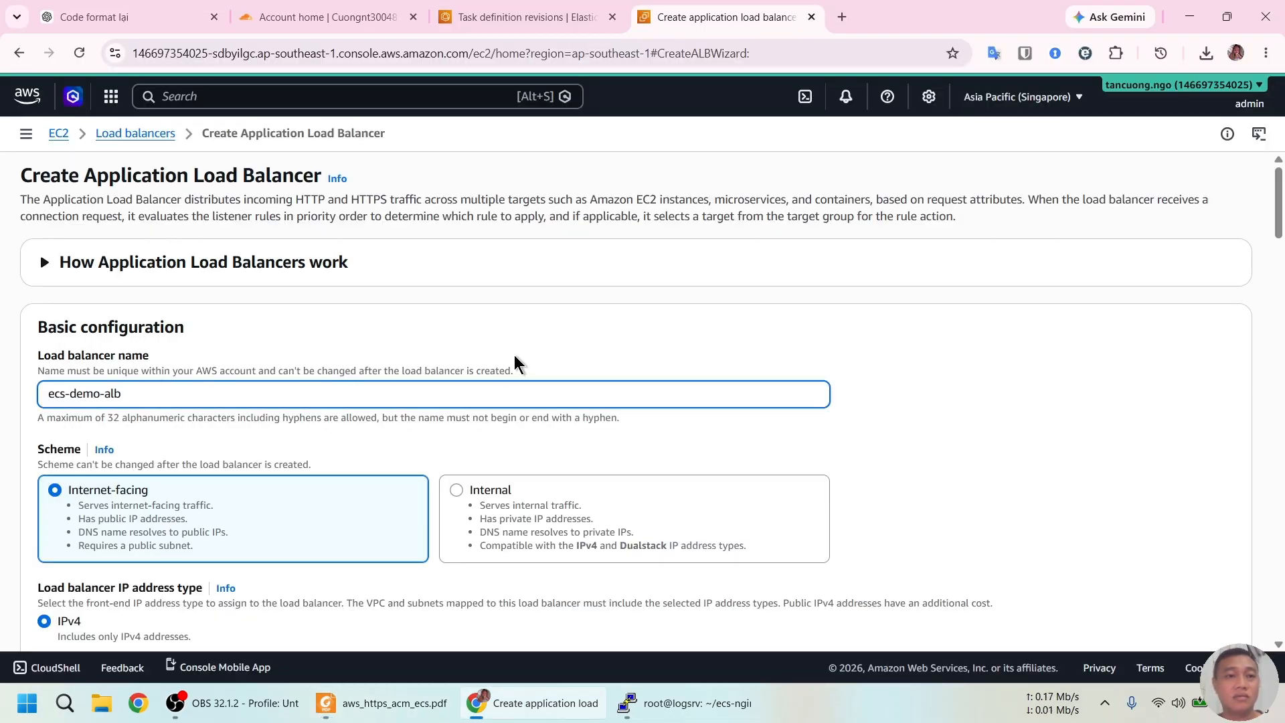
pyautogui.scroll(-4, 519, 365)
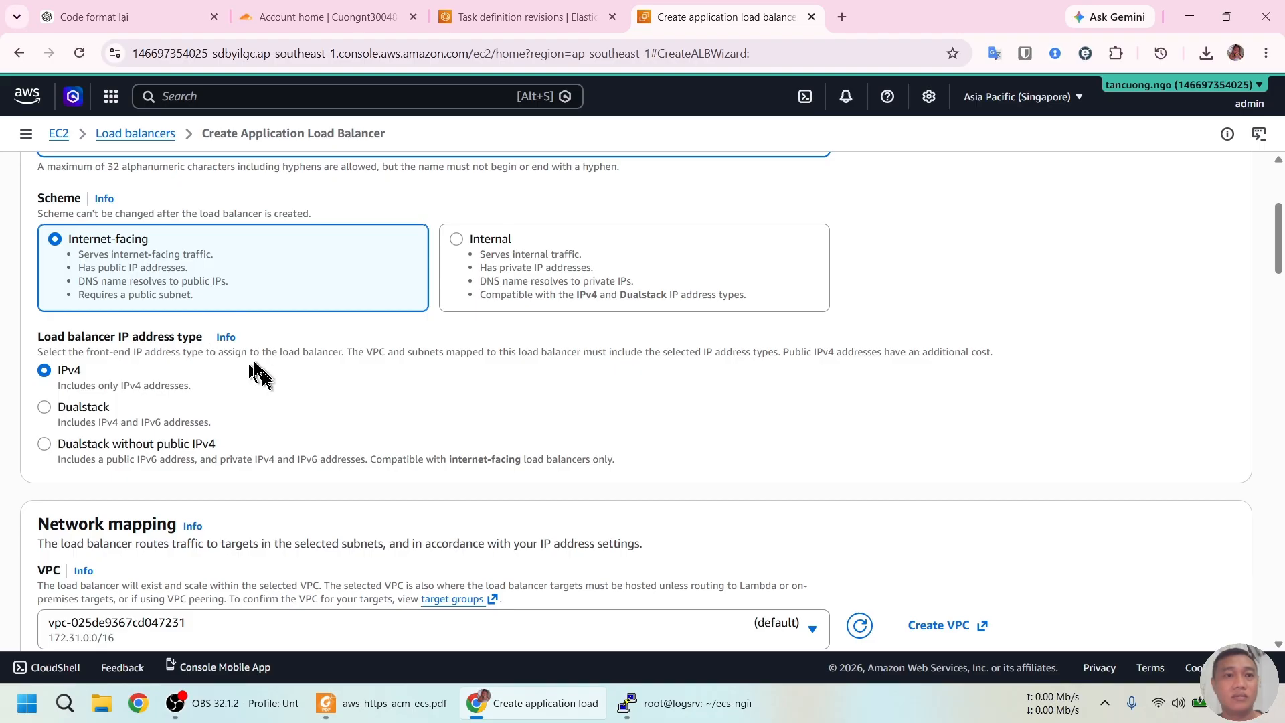
pyautogui.scroll(-2, 257, 370)
pyautogui.scroll(5, 244, 339)
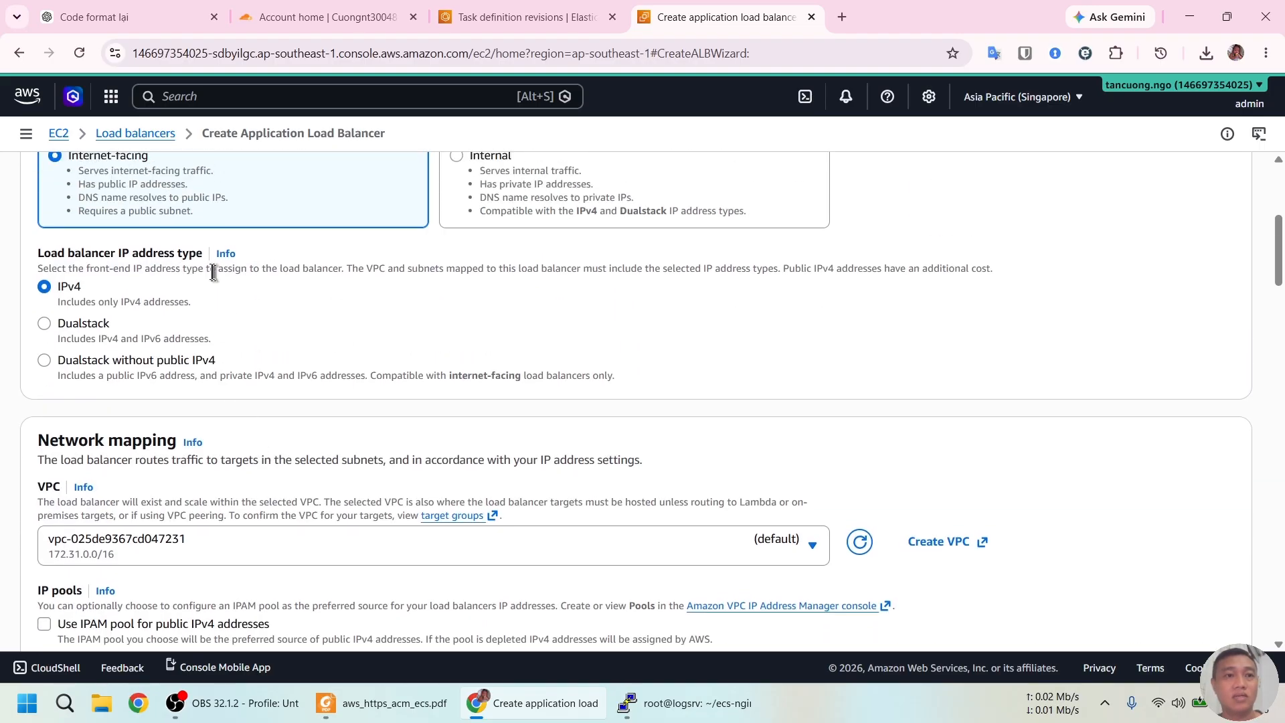
pyautogui.scroll(-5, 139, 409)
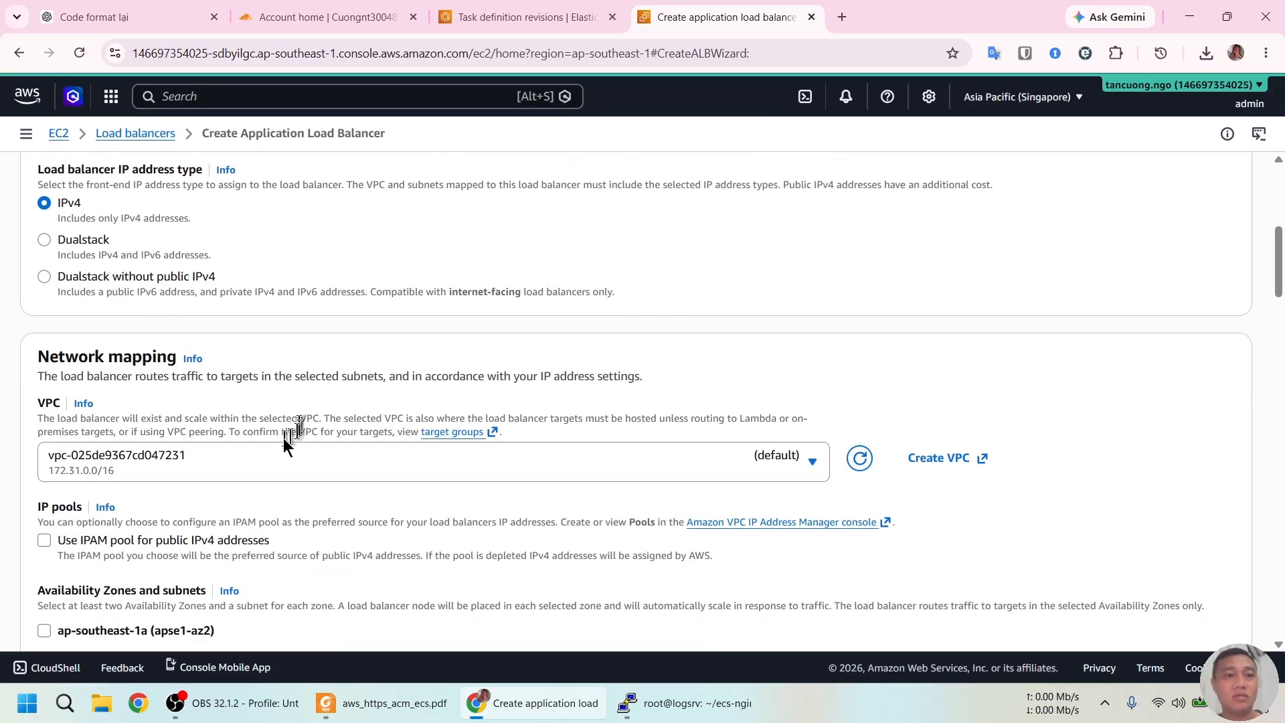
# Put the load balancer in admin-vpc with ap-southeast-1a on public-subnet-01
pyautogui.scroll(-1, 281, 432)
pyautogui.click(548, 387)
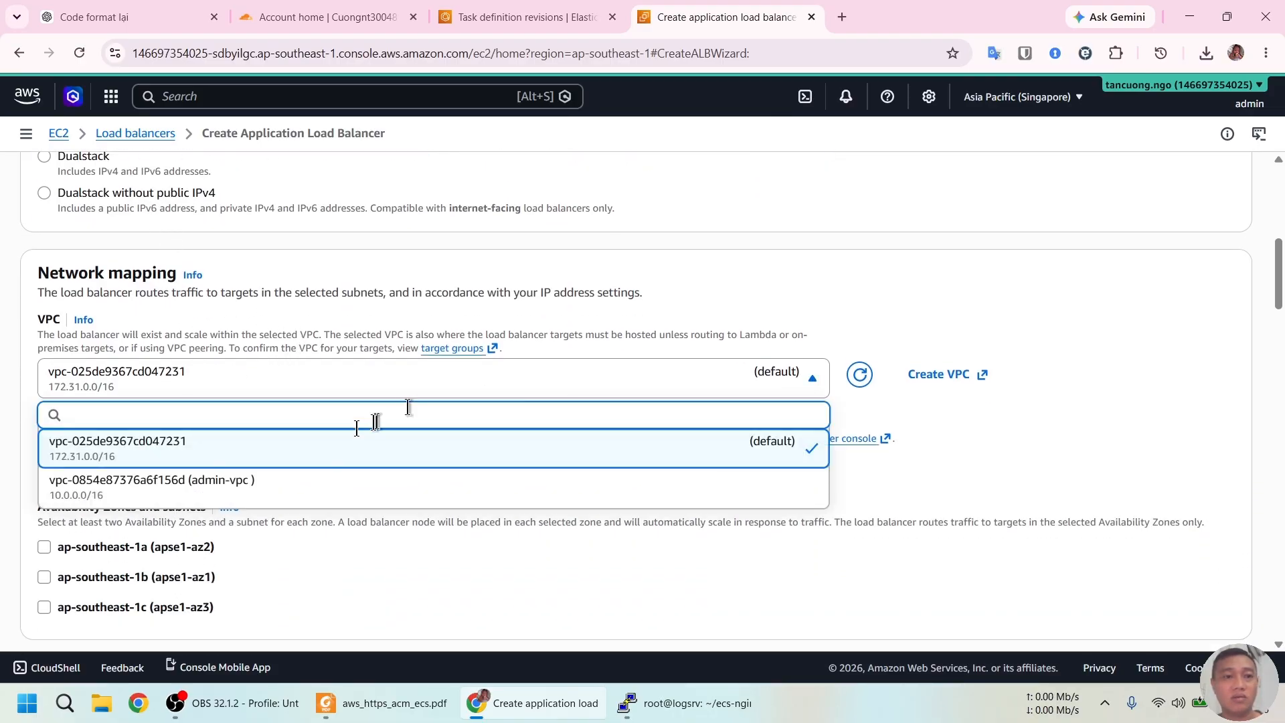
pyautogui.click(278, 494)
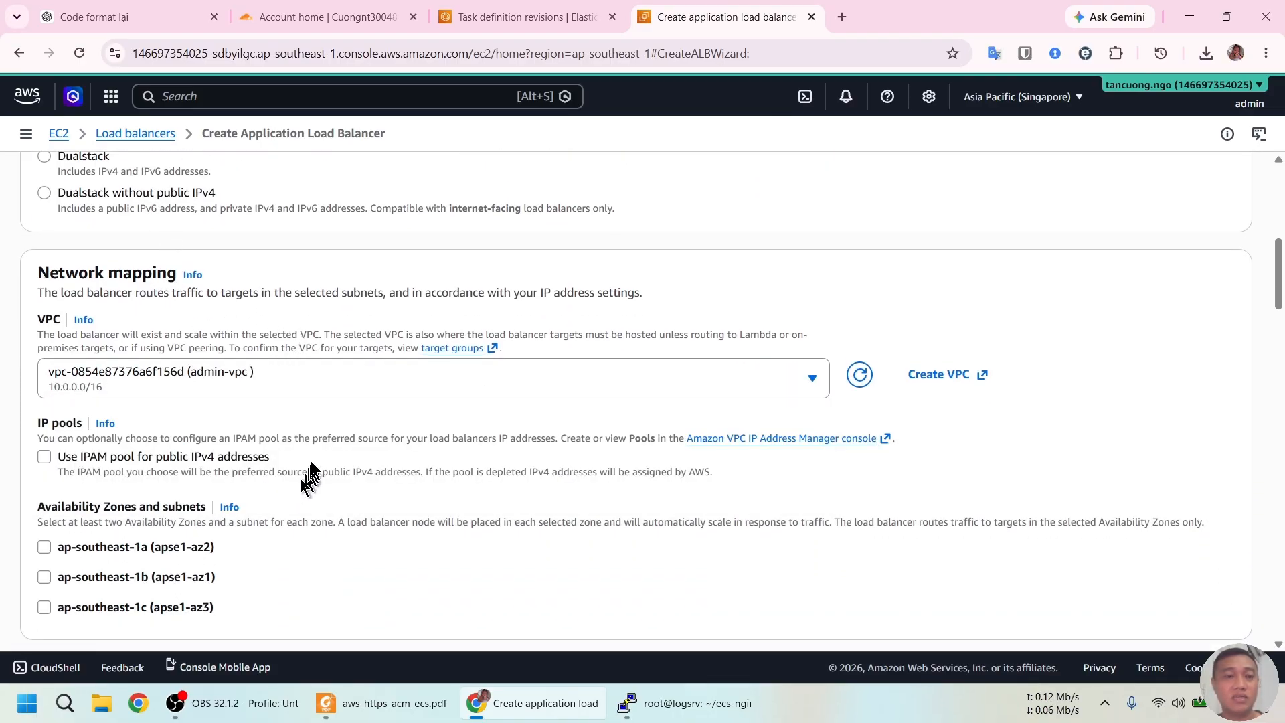
pyautogui.scroll(-3, 311, 432)
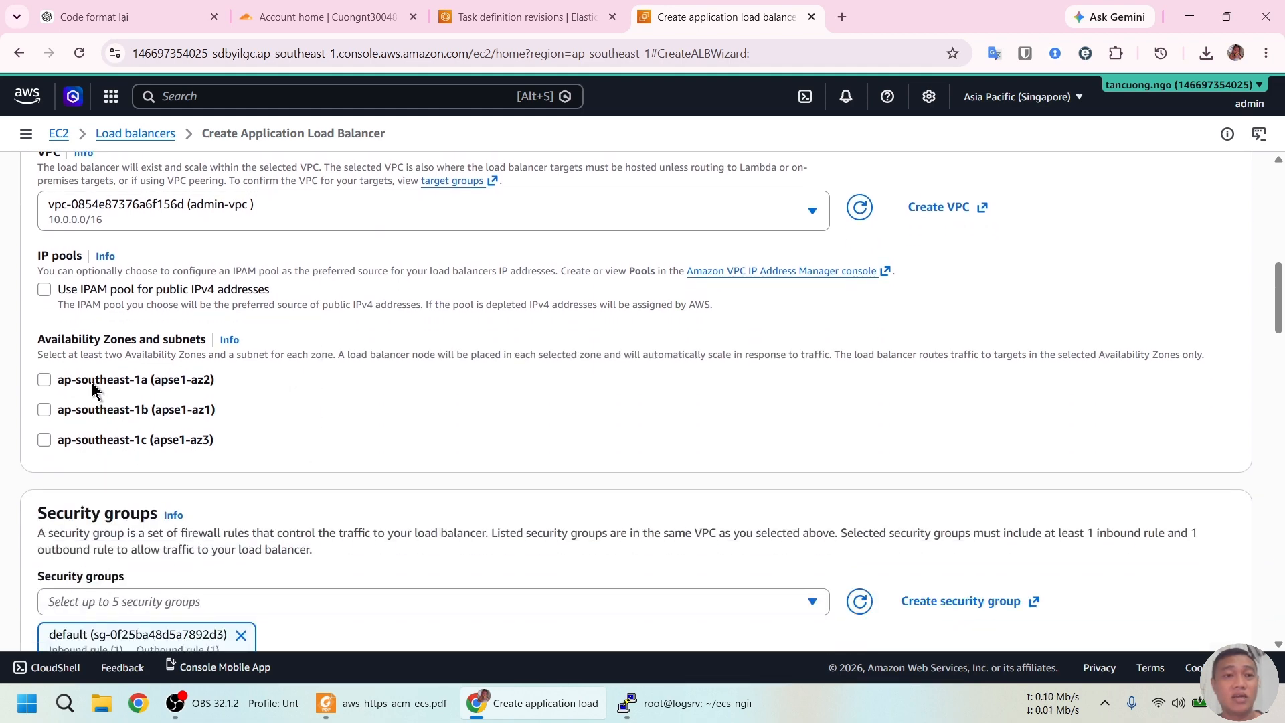
pyautogui.click(44, 380)
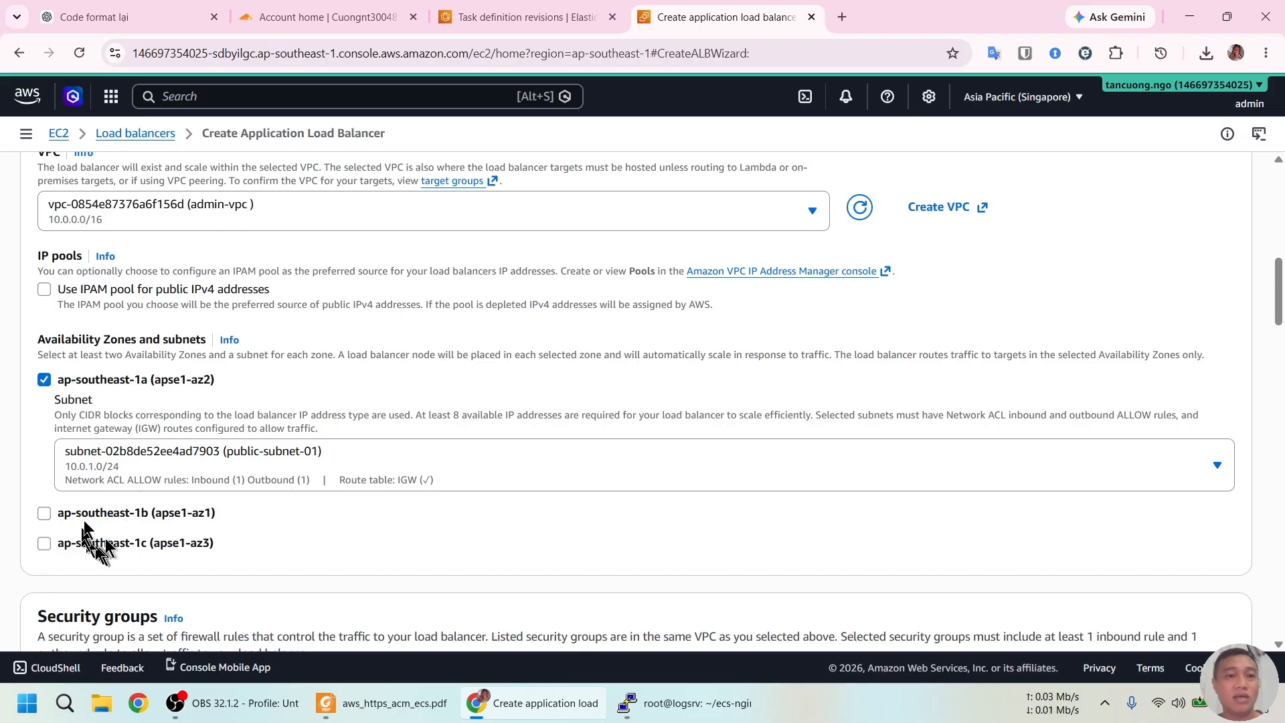
pyautogui.click(205, 467)
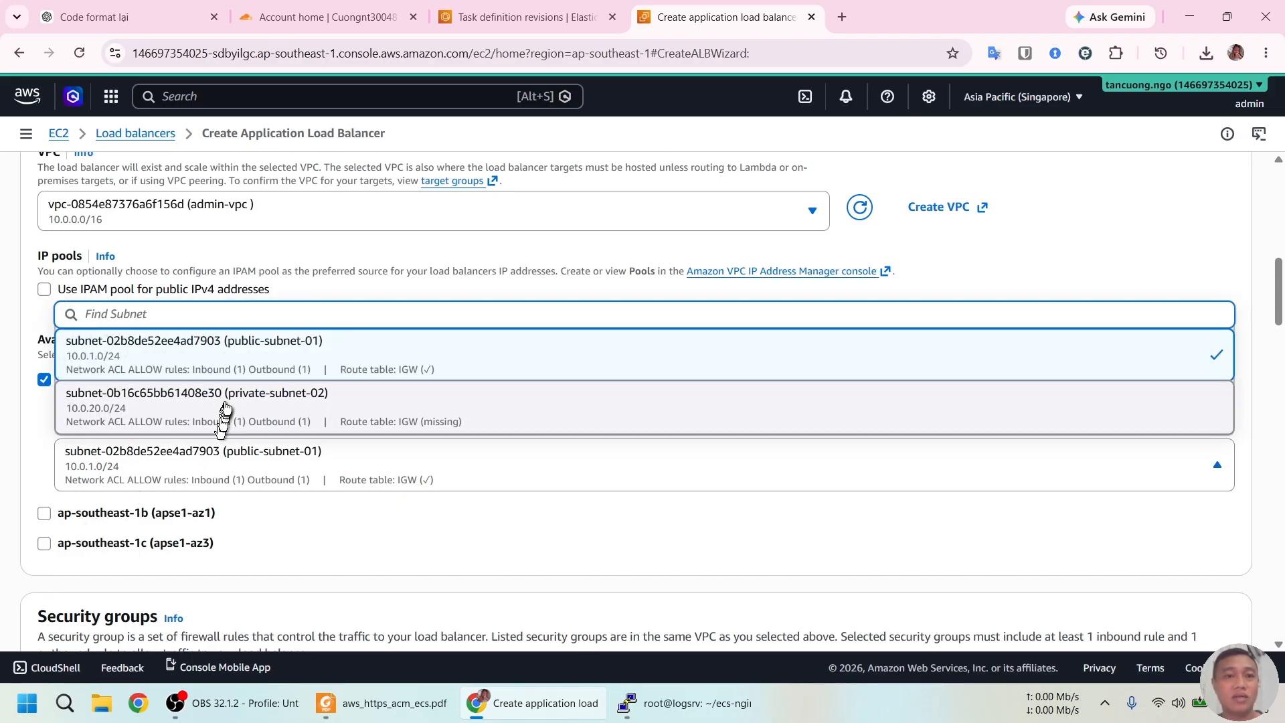
pyautogui.click(227, 355)
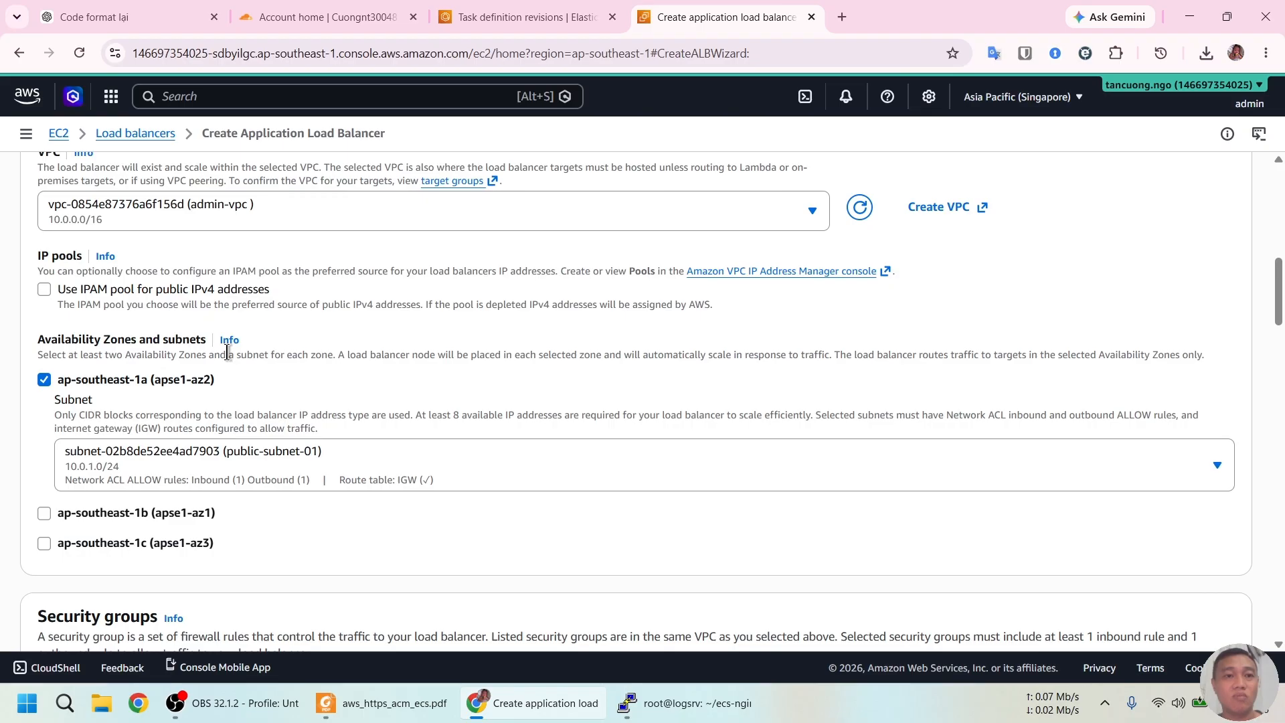
# Drop ap-southeast-1b (private subnet only) and enable ap-southeast-1c with public-subnet-02
pyautogui.click(44, 514)
pyautogui.scroll(-2, 294, 542)
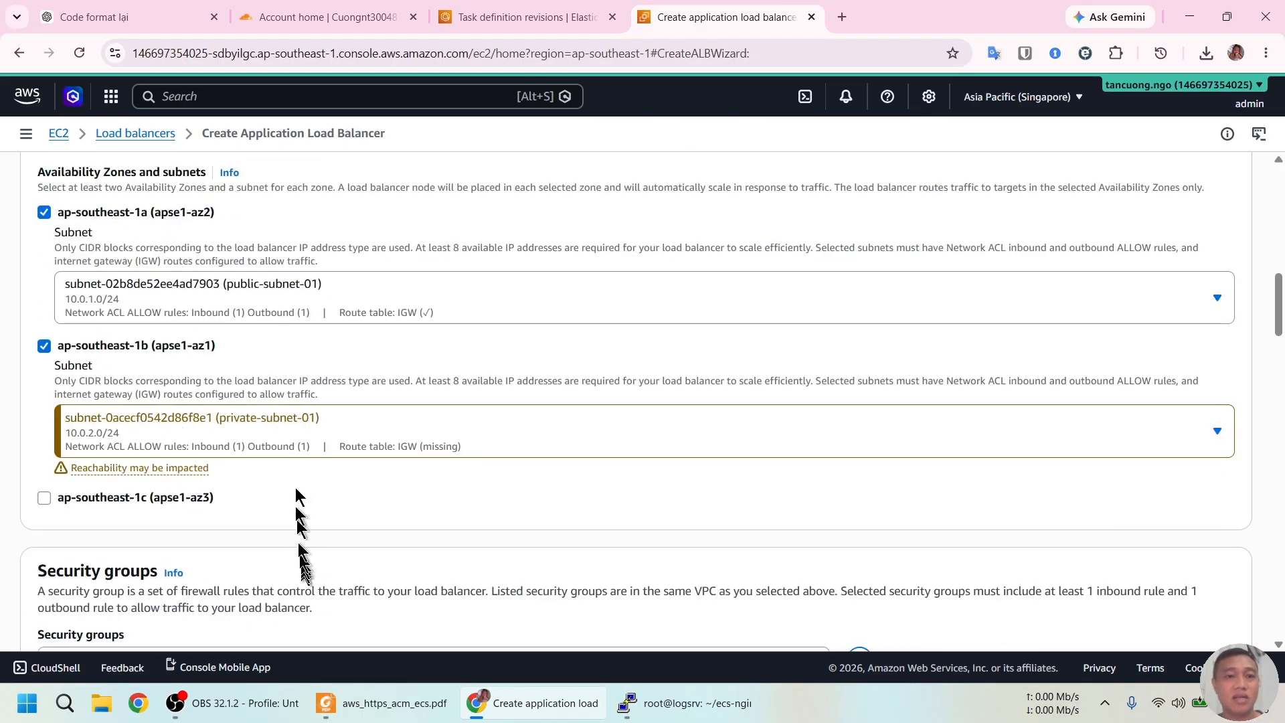
pyautogui.click(303, 420)
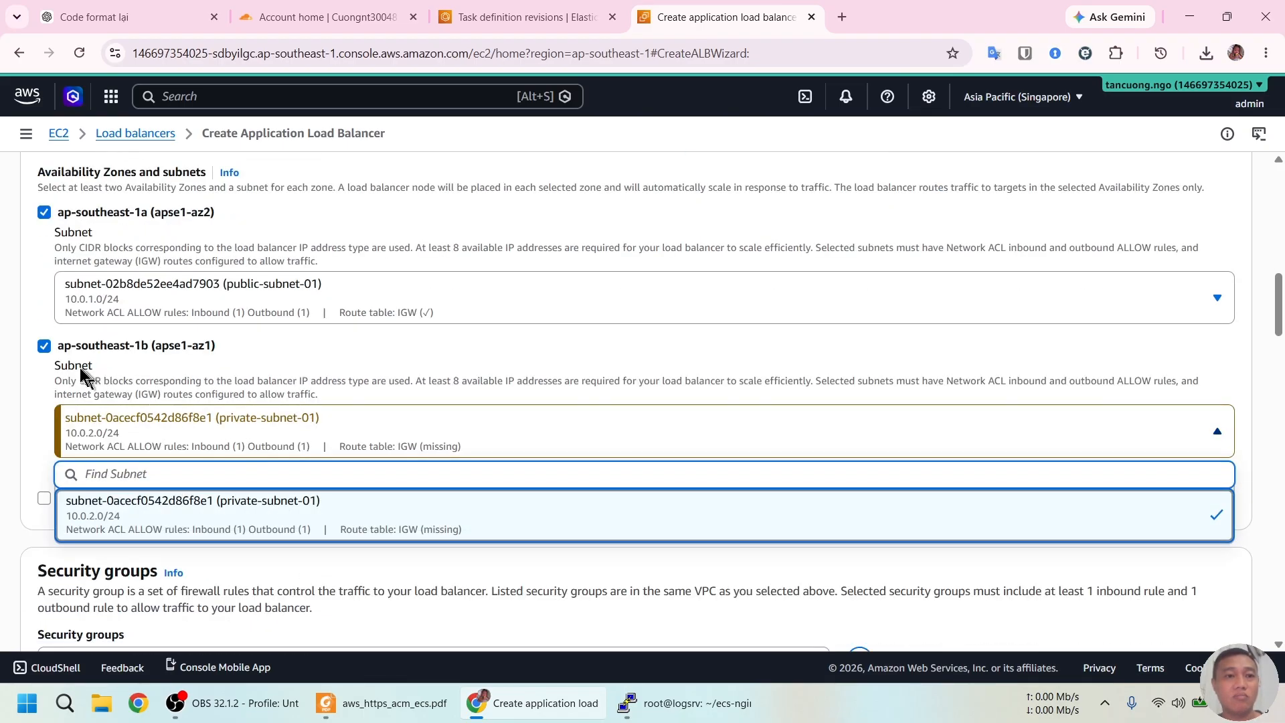
pyautogui.click(44, 346)
pyautogui.click(44, 377)
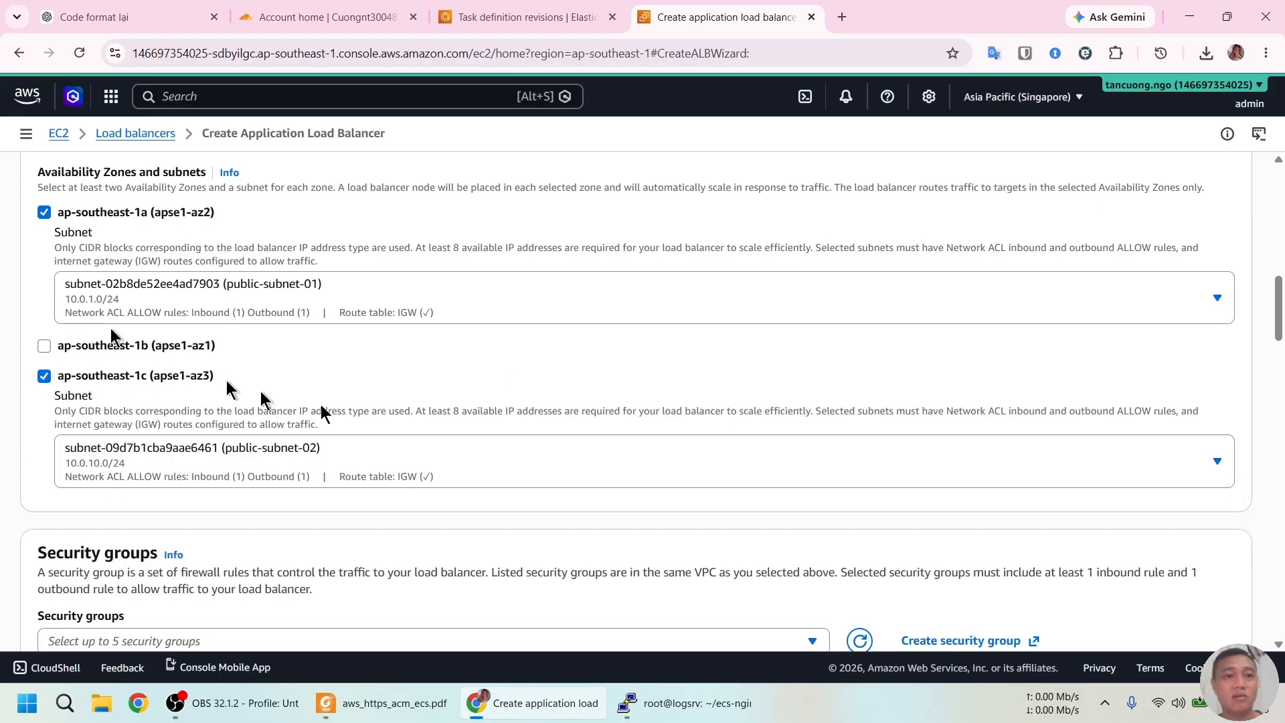
# Make lab-sg-1 the only security group, removing default
pyautogui.scroll(-2, 516, 338)
pyautogui.click(462, 475)
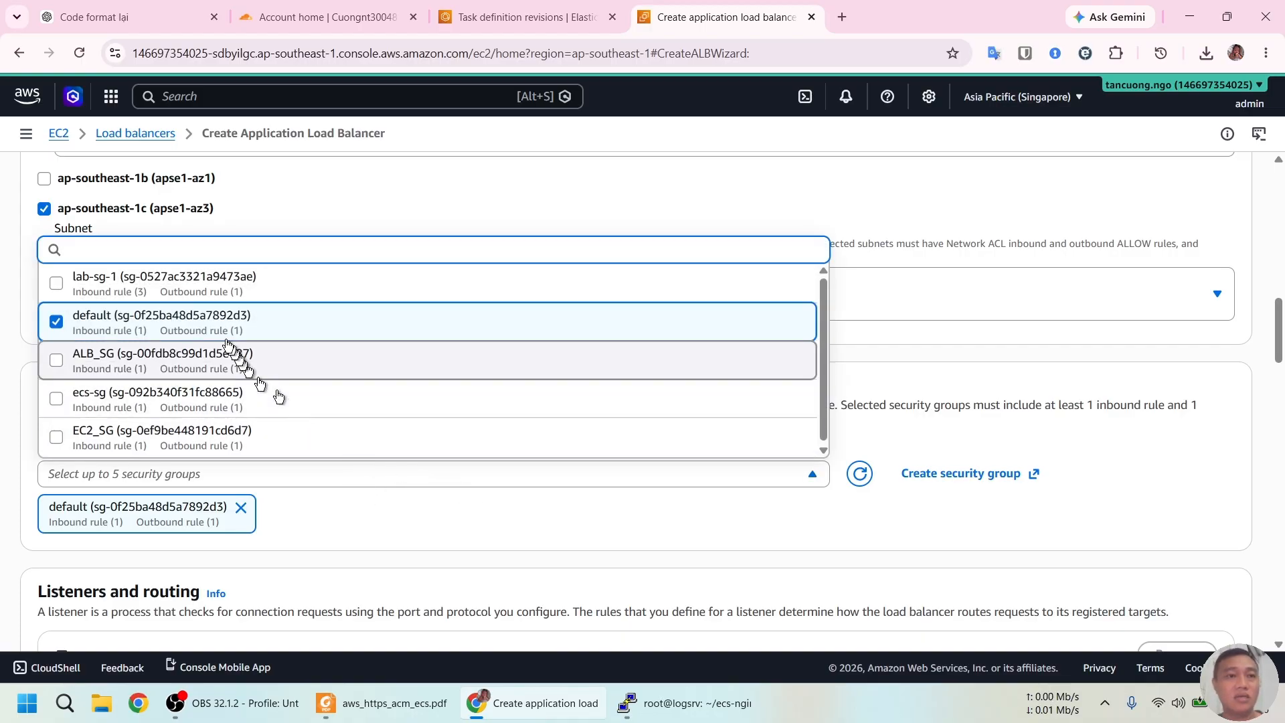
pyautogui.click(57, 284)
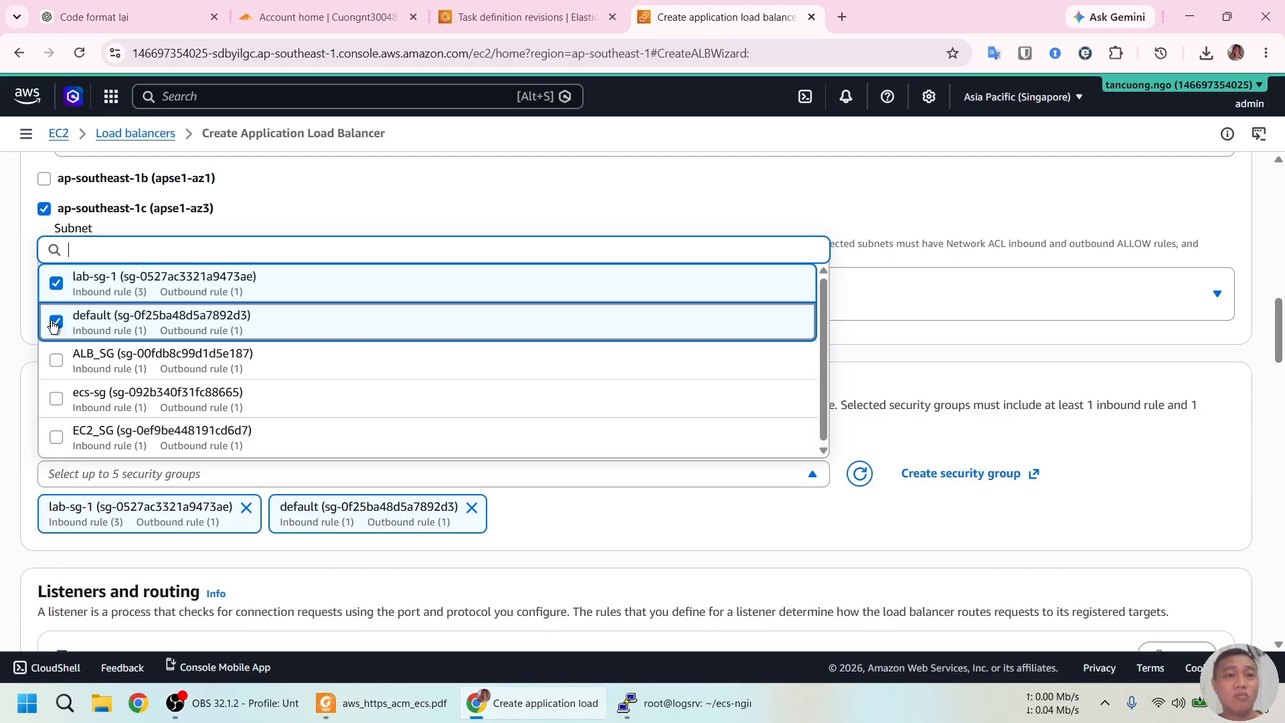
pyautogui.click(55, 322)
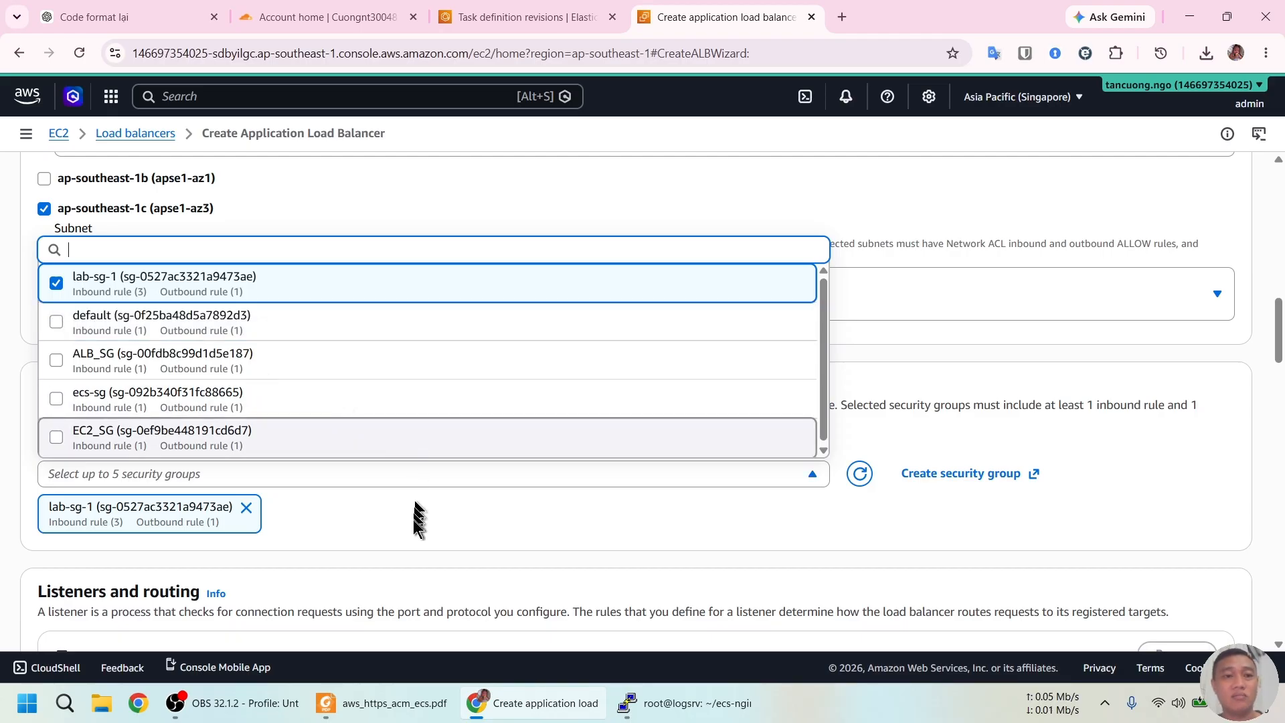
pyautogui.click(419, 527)
# Check the setup guide for the listener settings before continuing the form
pyautogui.scroll(-5, 569, 491)
pyautogui.scroll(-1, 573, 442)
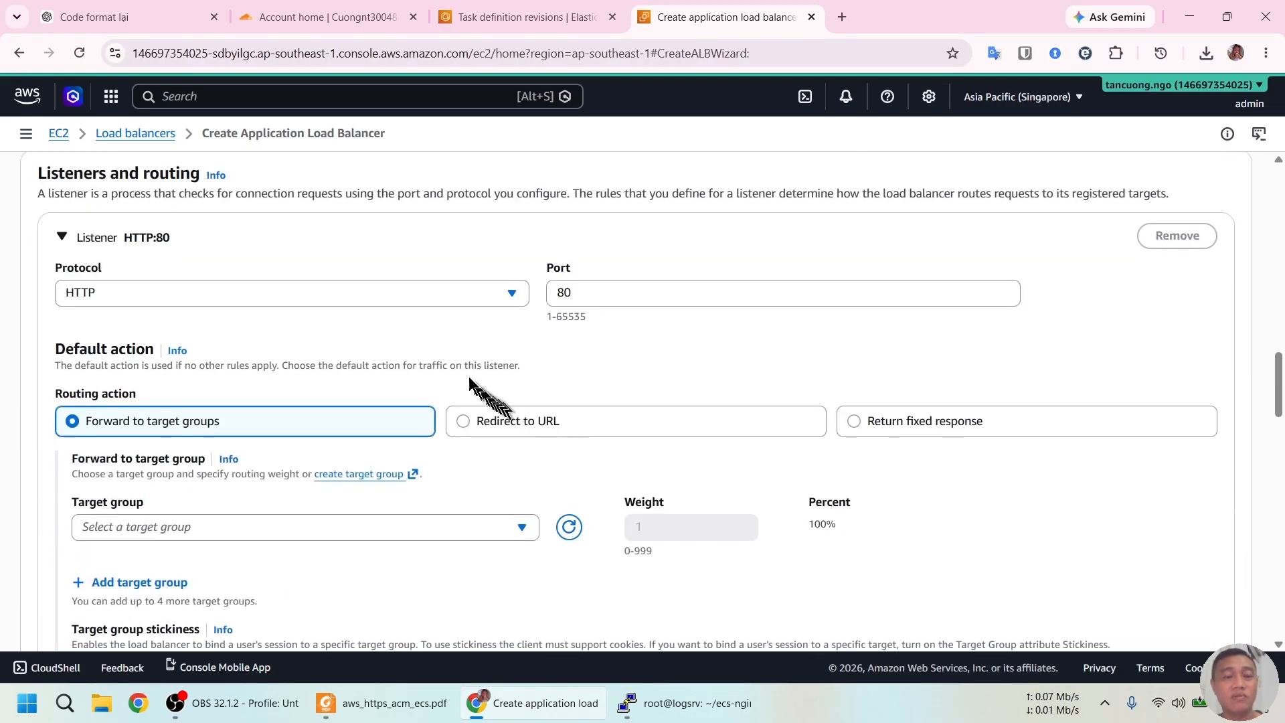
pyautogui.scroll(1, 435, 338)
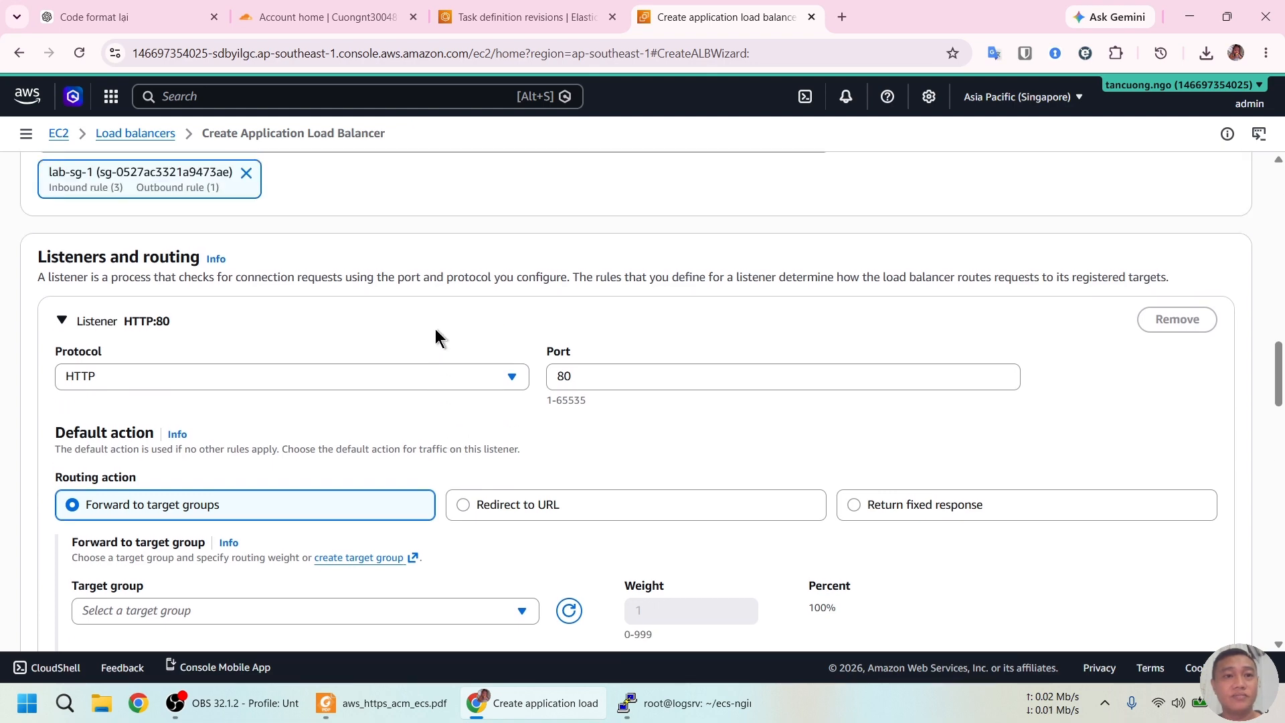
pyautogui.hotkey('alt', 'Tab')
pyautogui.scroll(-6, 557, 549)
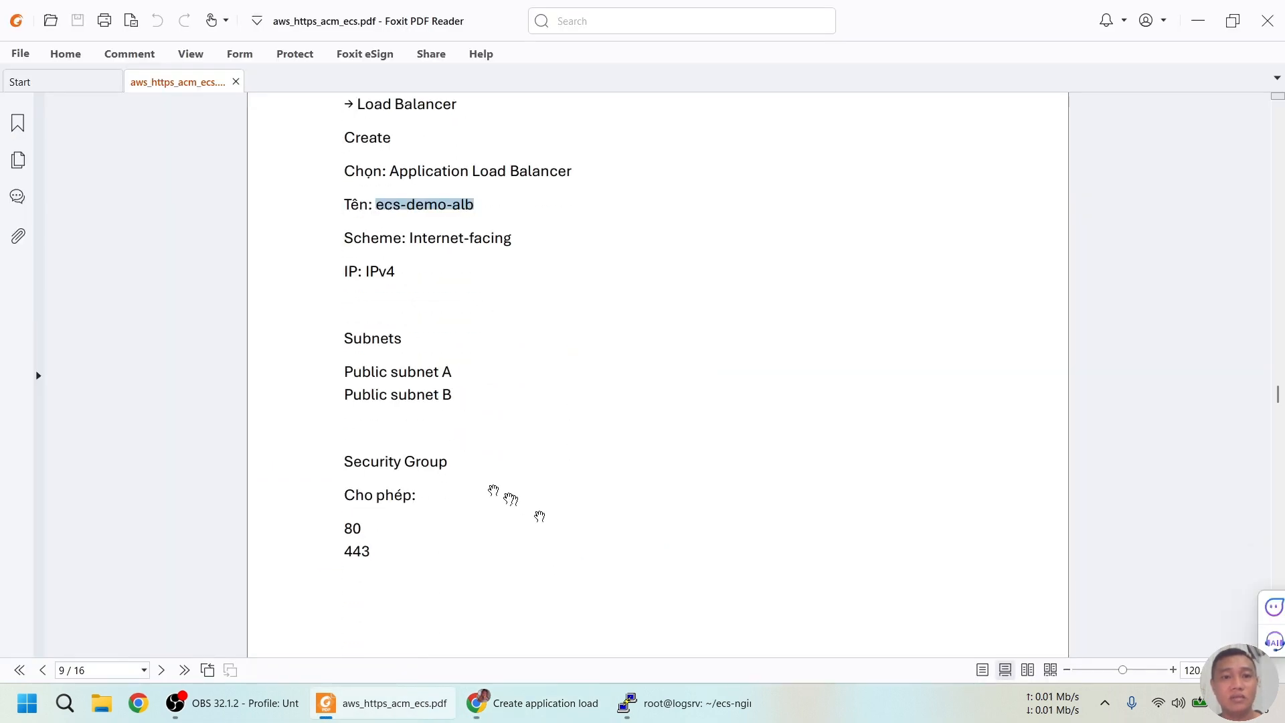
pyautogui.scroll(-7, 358, 417)
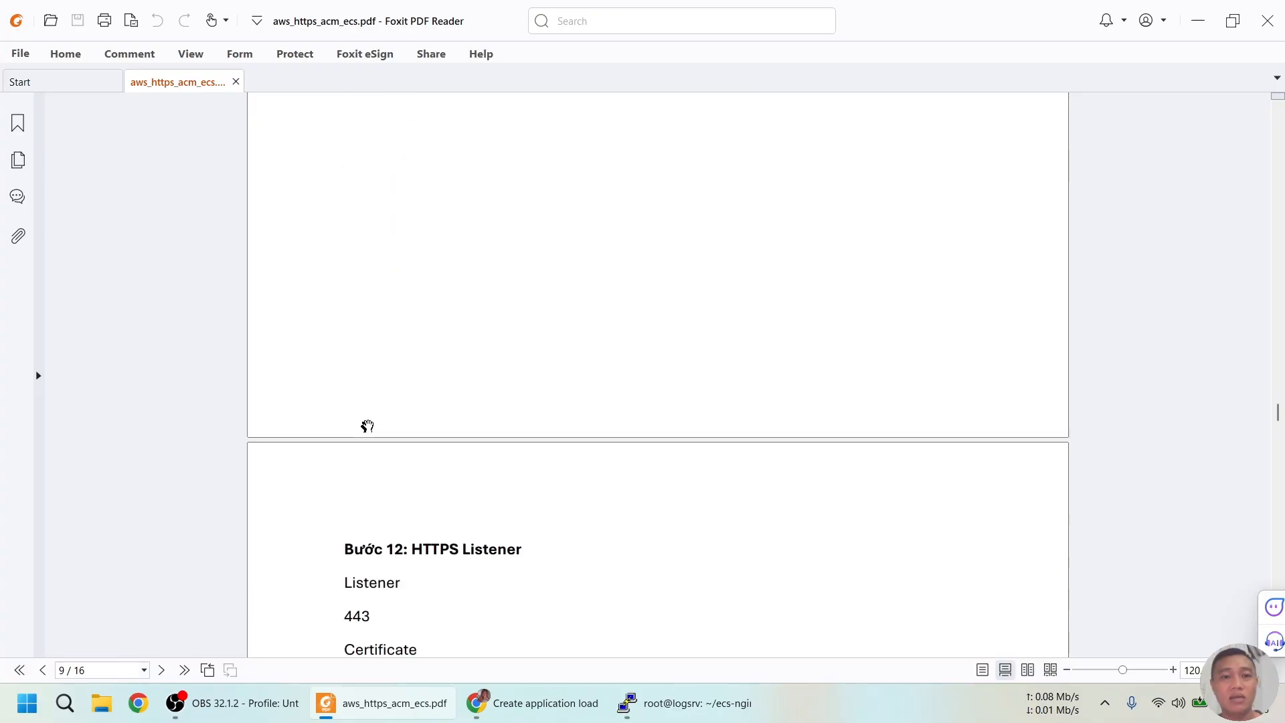
pyautogui.scroll(-2, 449, 384)
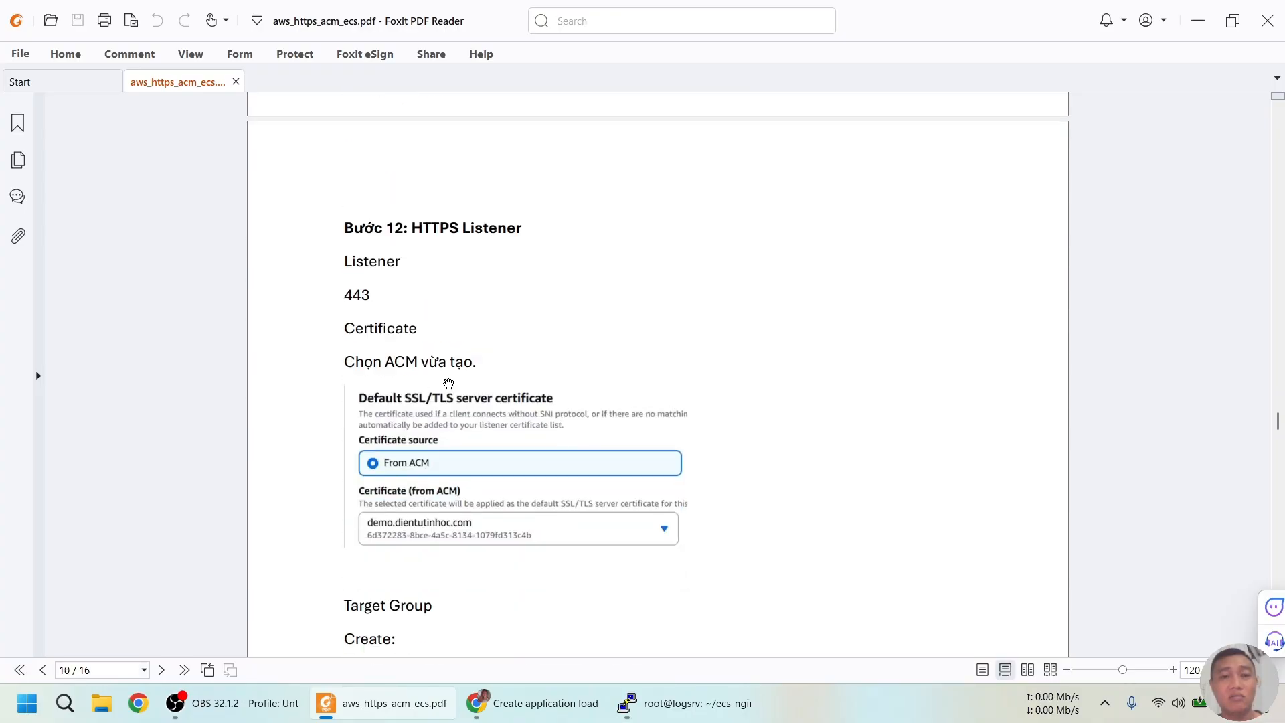
pyautogui.hotkey('alt', 'Tab')
# Make the listener HTTPS on 443 with the demo.dientutinhoc.com ACM certificate as default
pyautogui.click(190, 376)
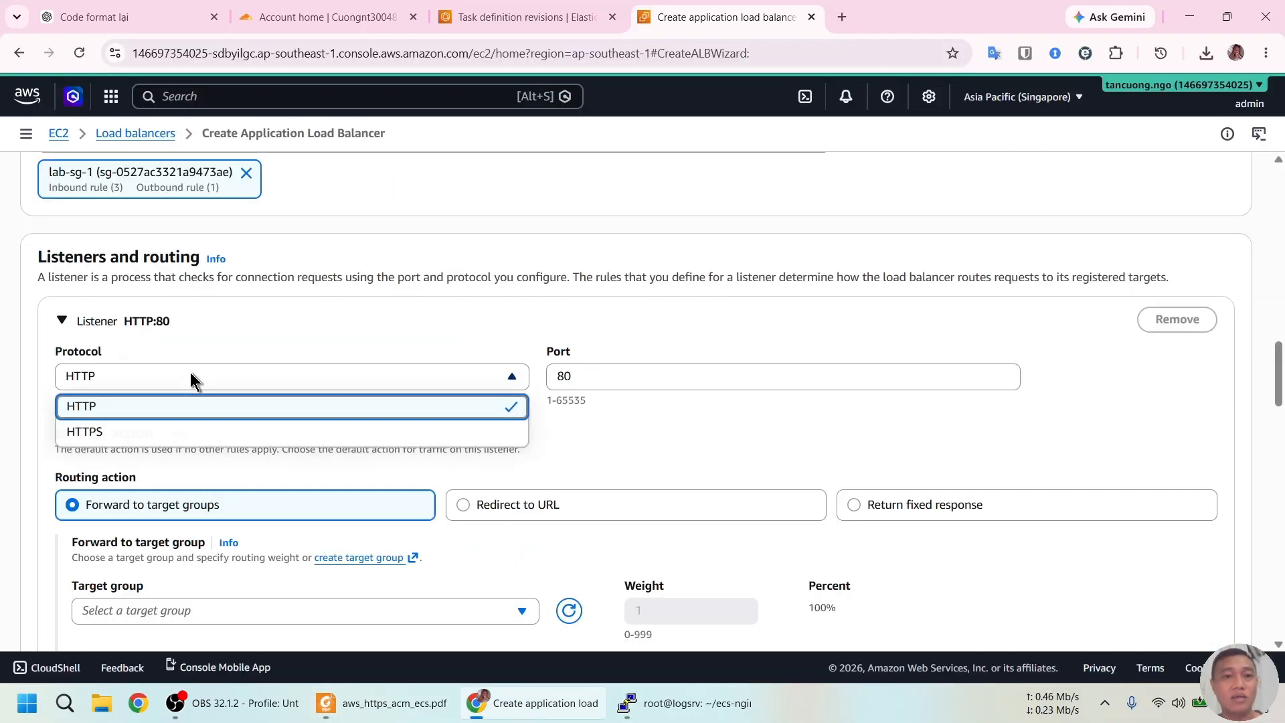
pyautogui.click(177, 430)
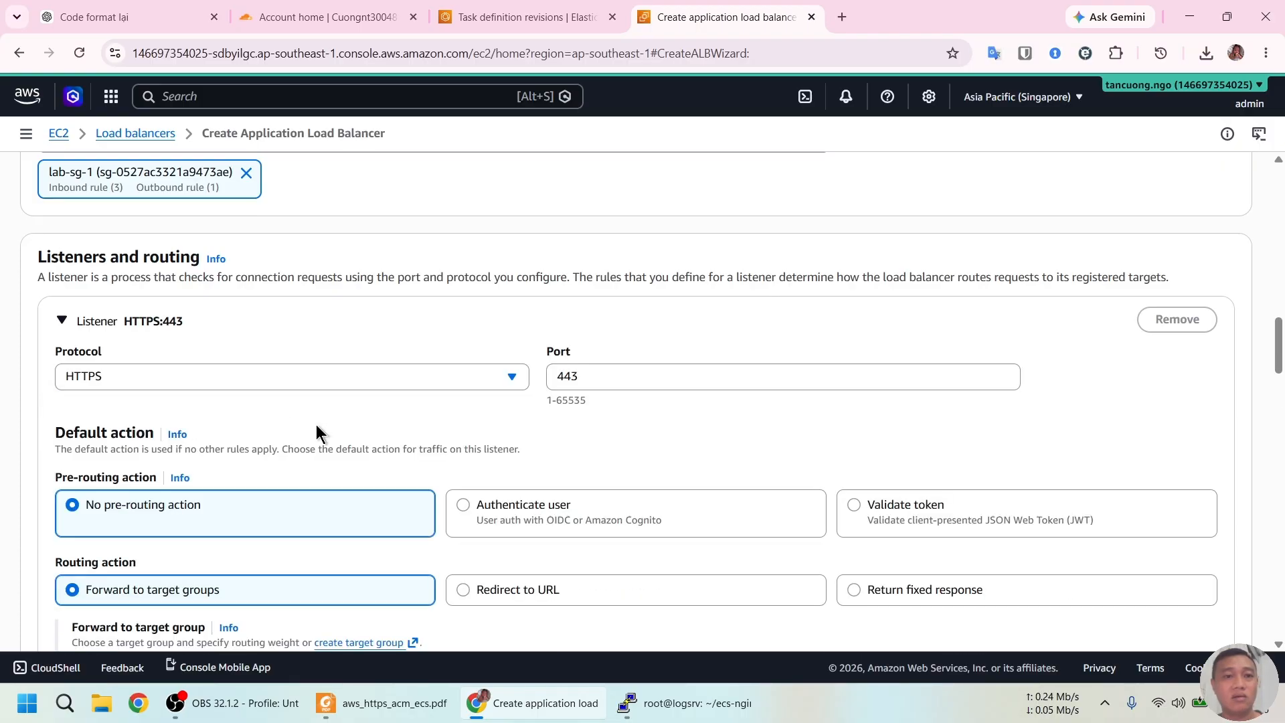
pyautogui.scroll(-3, 361, 405)
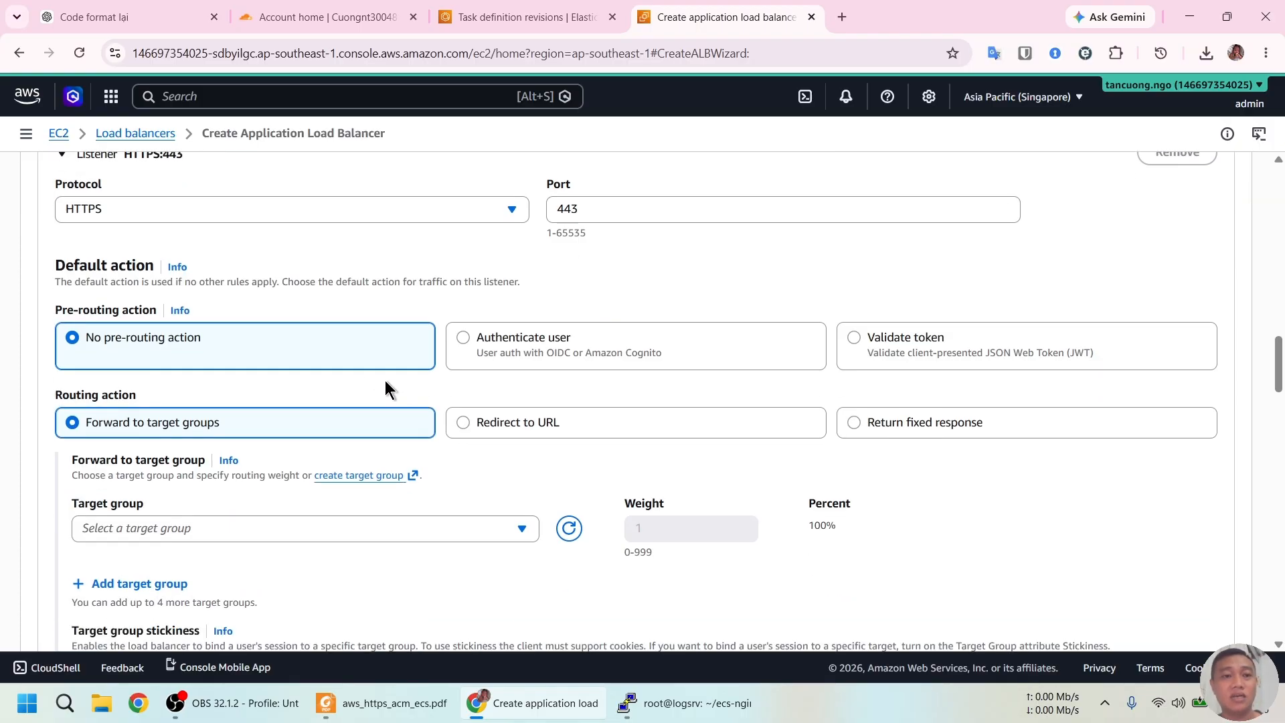
pyautogui.scroll(-3, 386, 387)
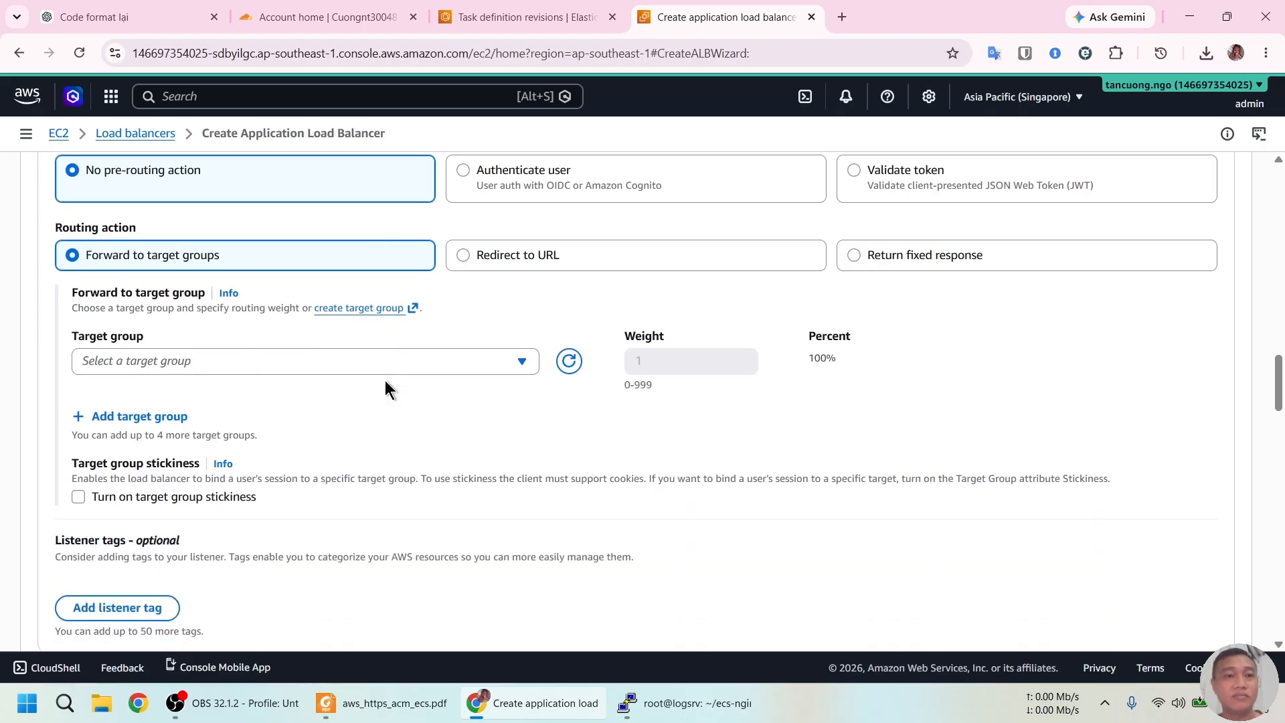
pyautogui.scroll(-9, 386, 383)
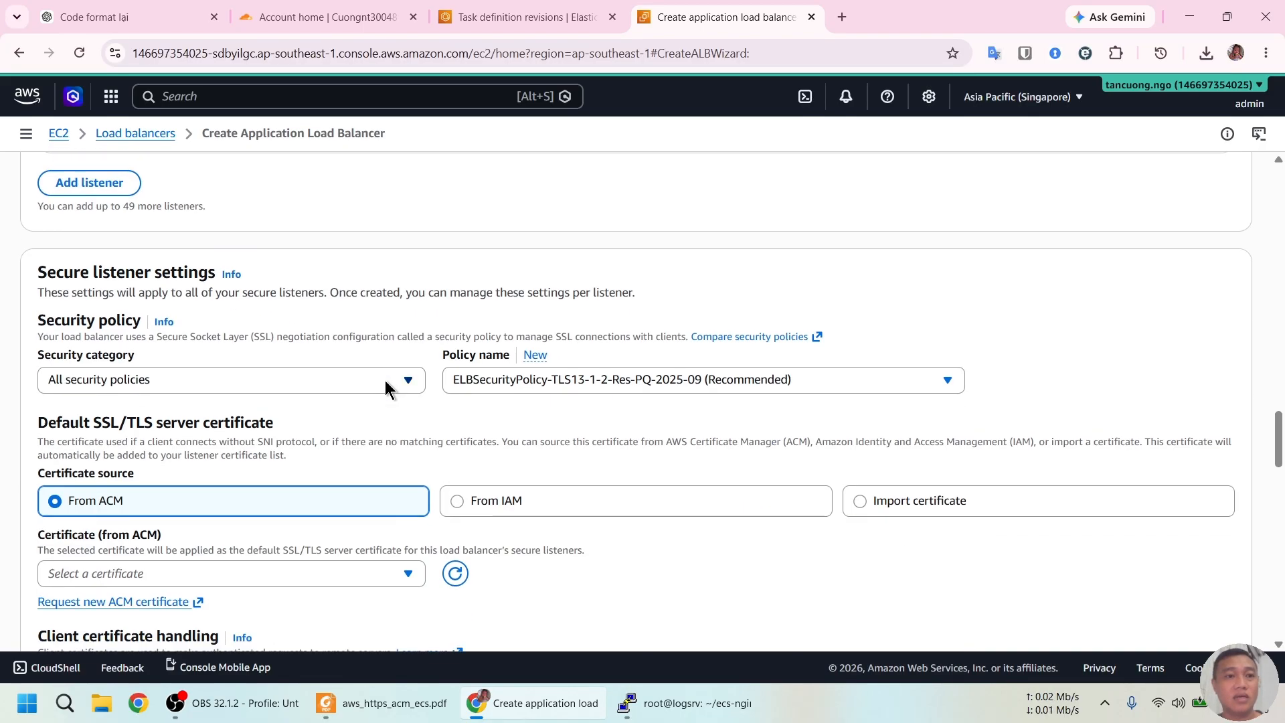
pyautogui.scroll(-3, 385, 380)
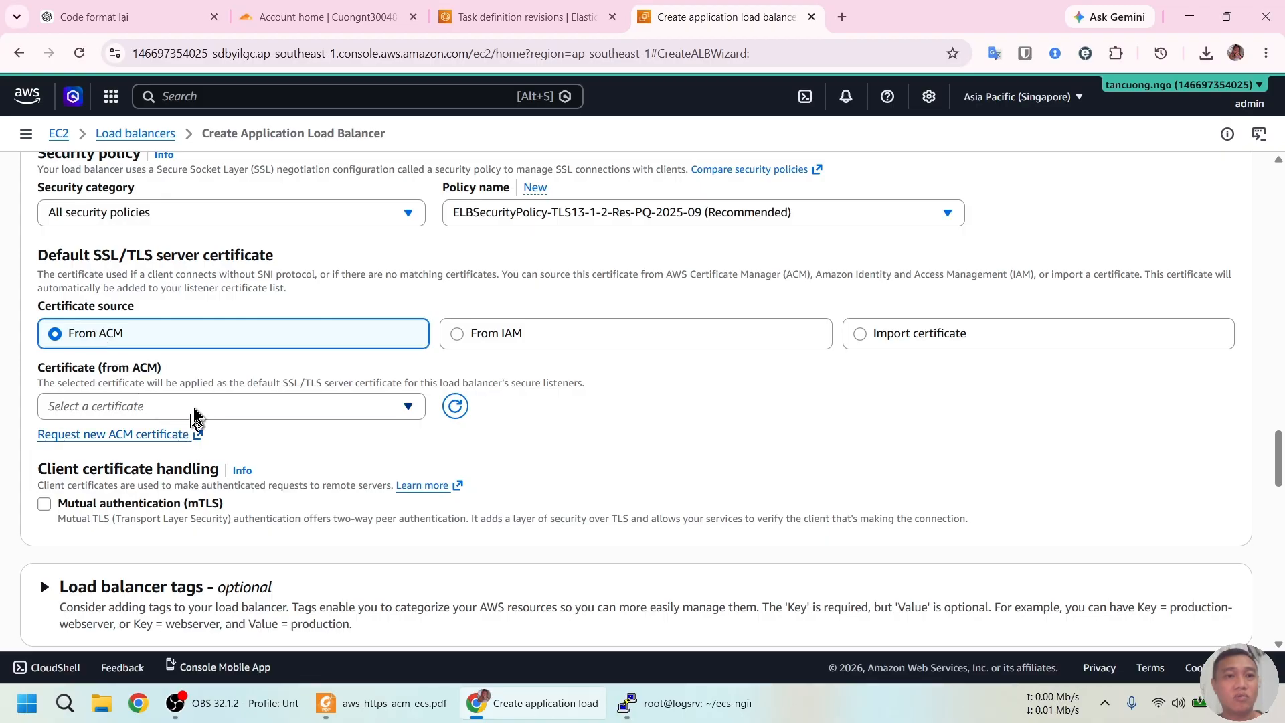
pyautogui.click(195, 411)
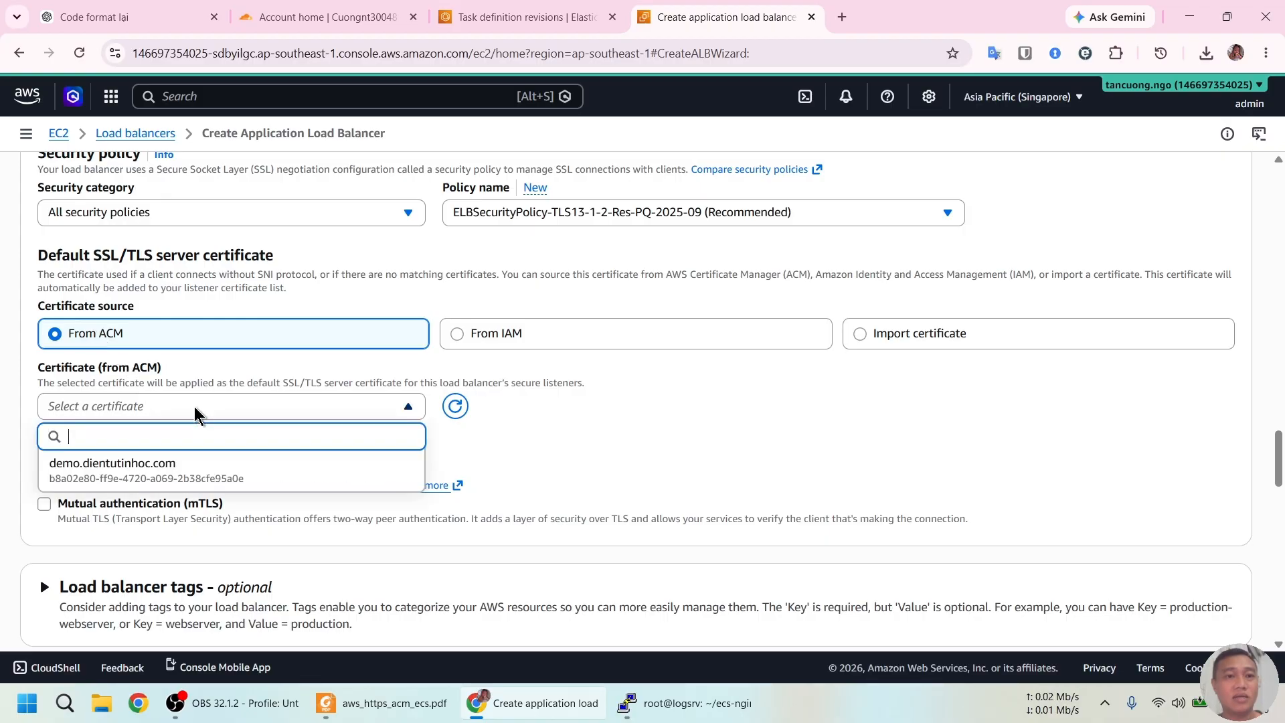
pyautogui.click(175, 471)
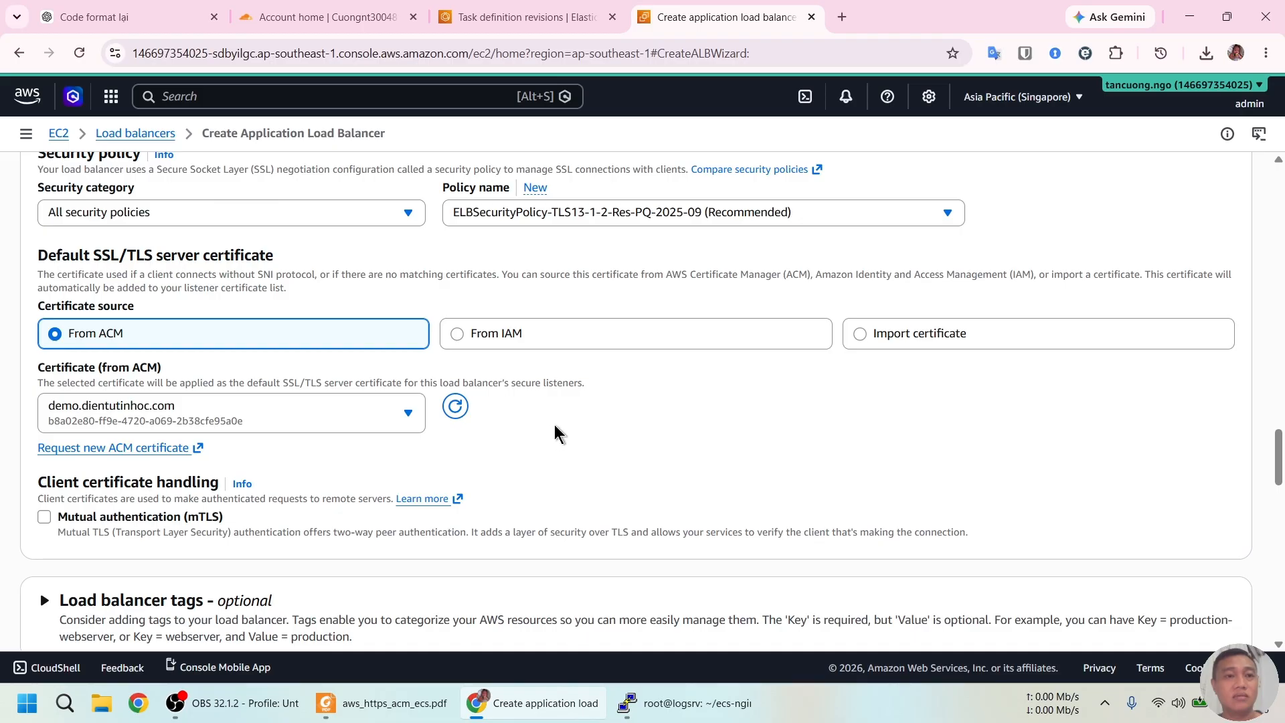
pyautogui.scroll(10, 556, 424)
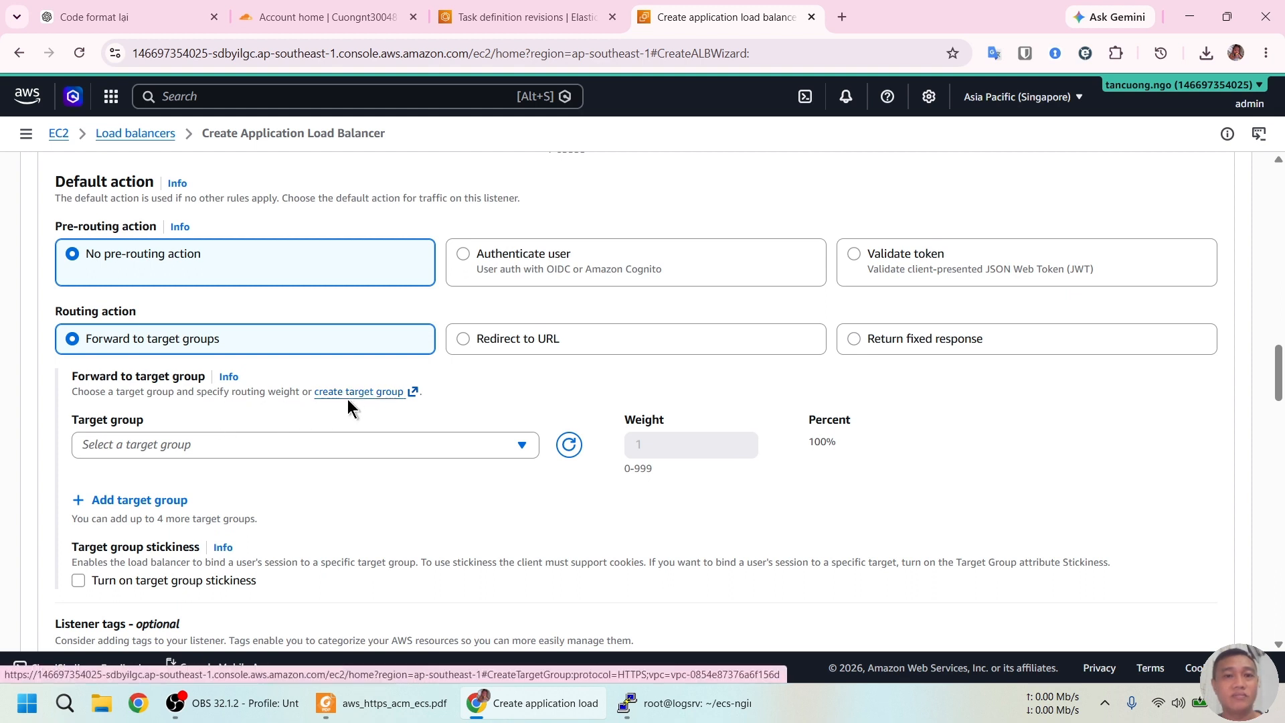
# Start a new target group and copy the name ecs-nginx-tg from the PDF guide
pyautogui.click(345, 450)
pyautogui.click(346, 450)
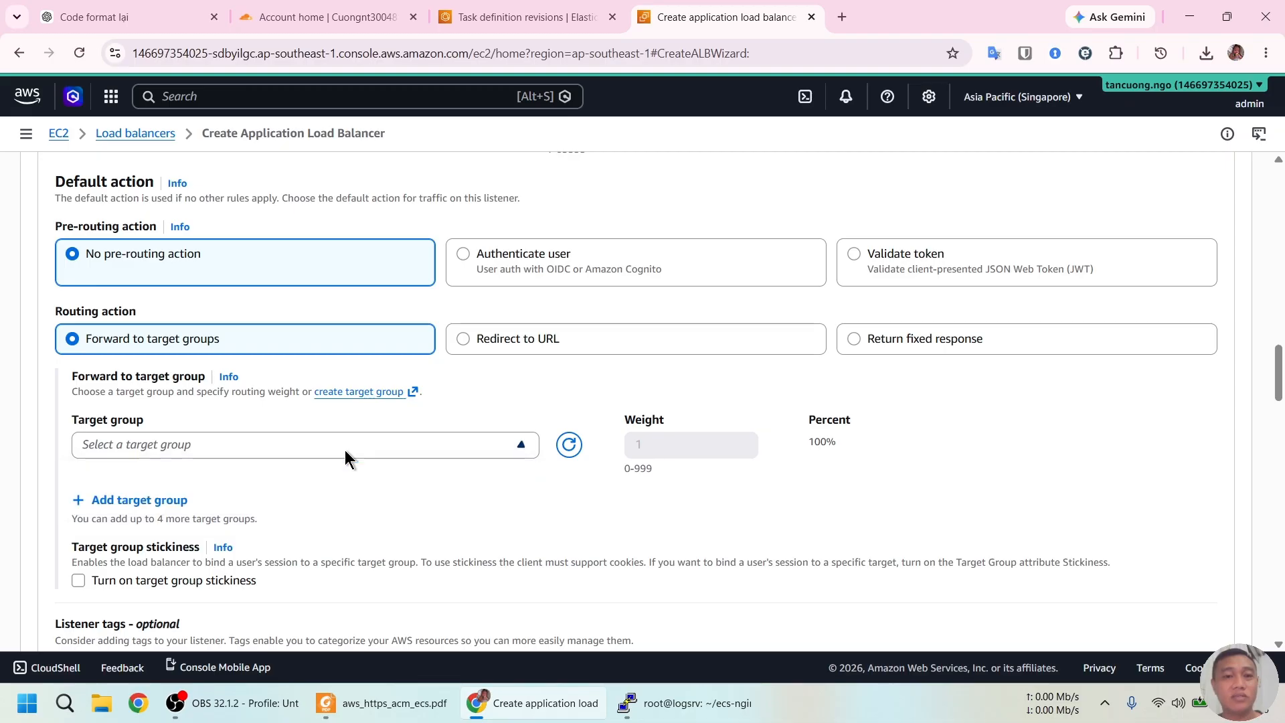
pyautogui.click(367, 393)
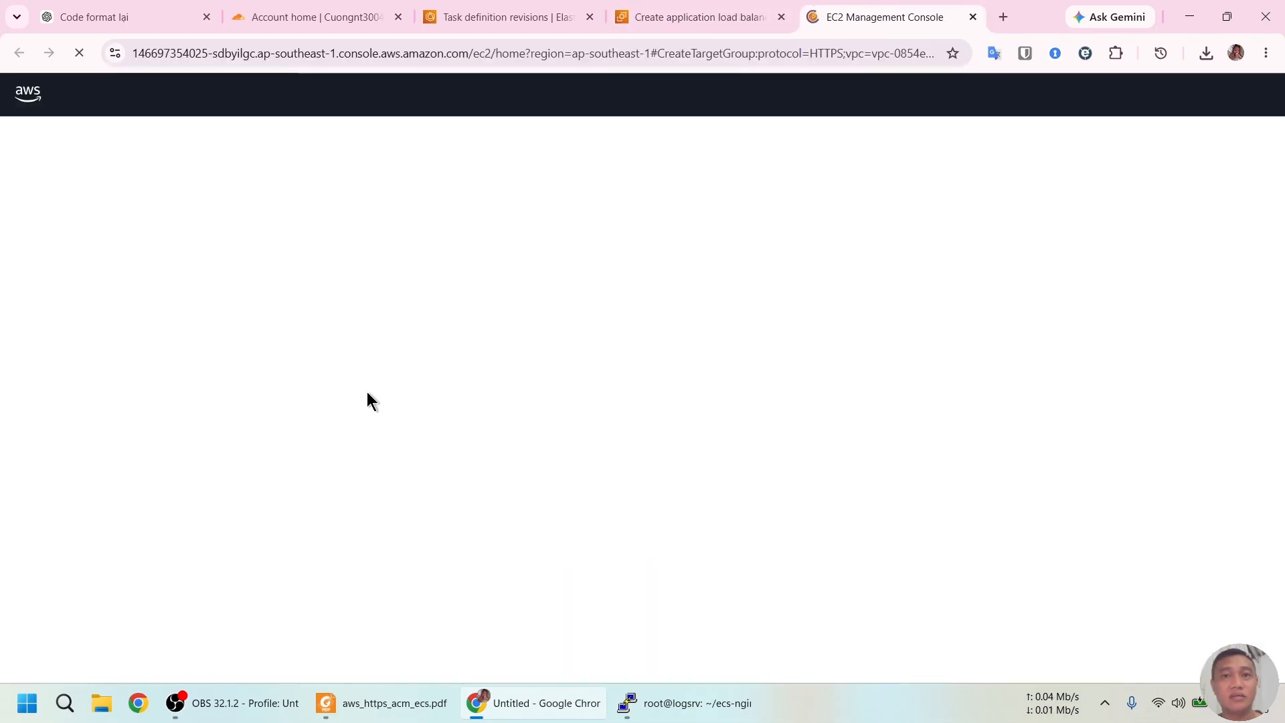
pyautogui.hotkey('alt', 'Tab')
pyautogui.scroll(-2, 655, 416)
pyautogui.scroll(-3, 655, 417)
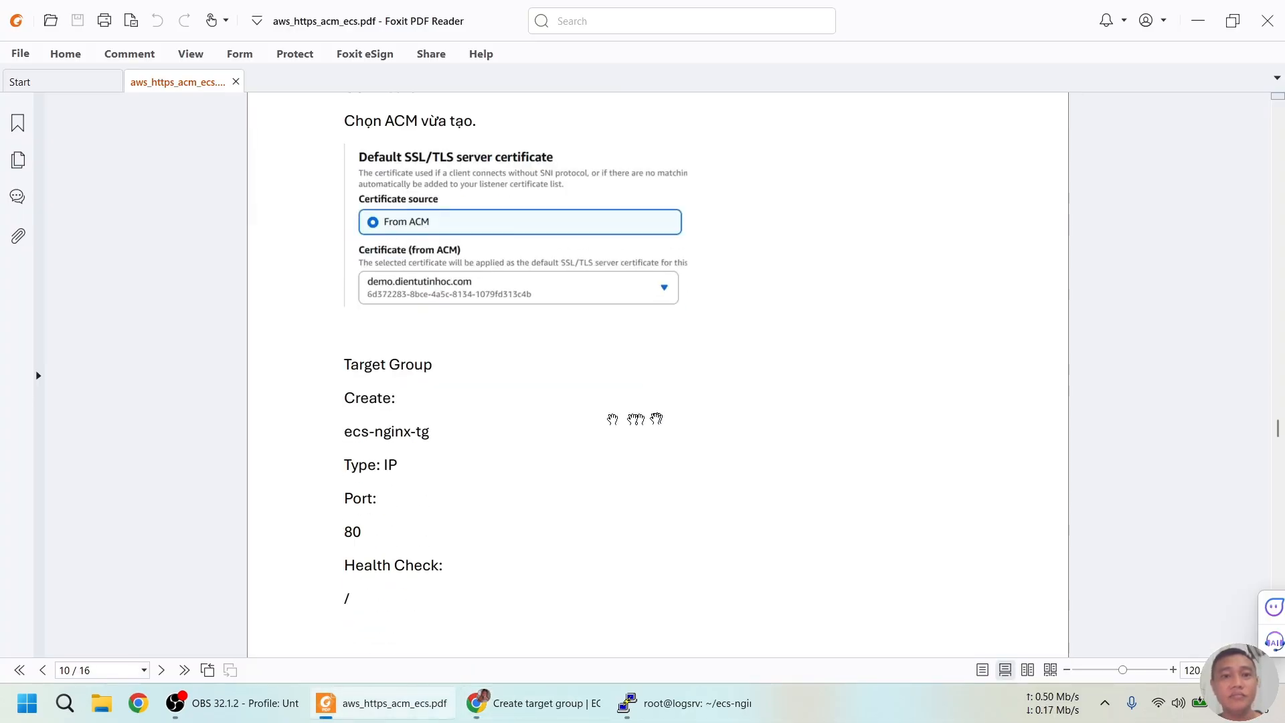
pyautogui.moveTo(346, 391); pyautogui.dragTo(463, 395)
pyautogui.hotkey('ctrl', 'c')
pyautogui.hotkey('alt', 'Tab')
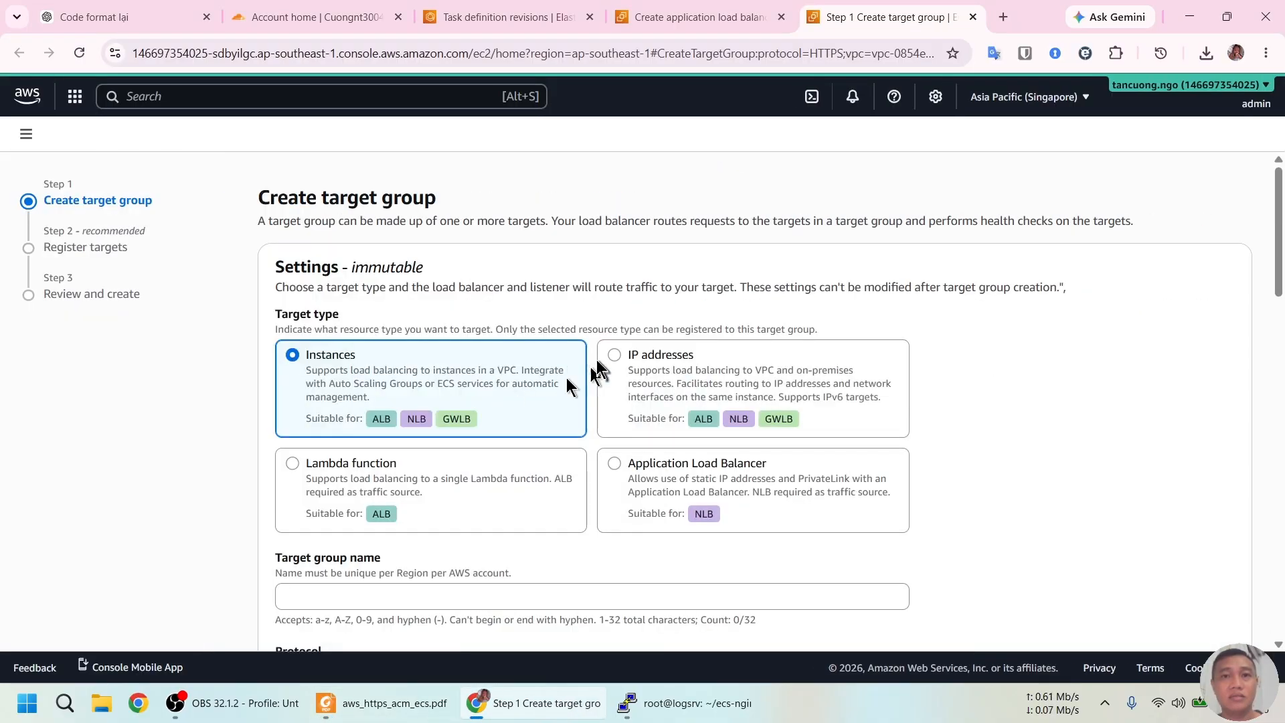
# Make it an IP-addresses target group named ecs-nginx-tg using HTTP on port 80
pyautogui.click(629, 361)
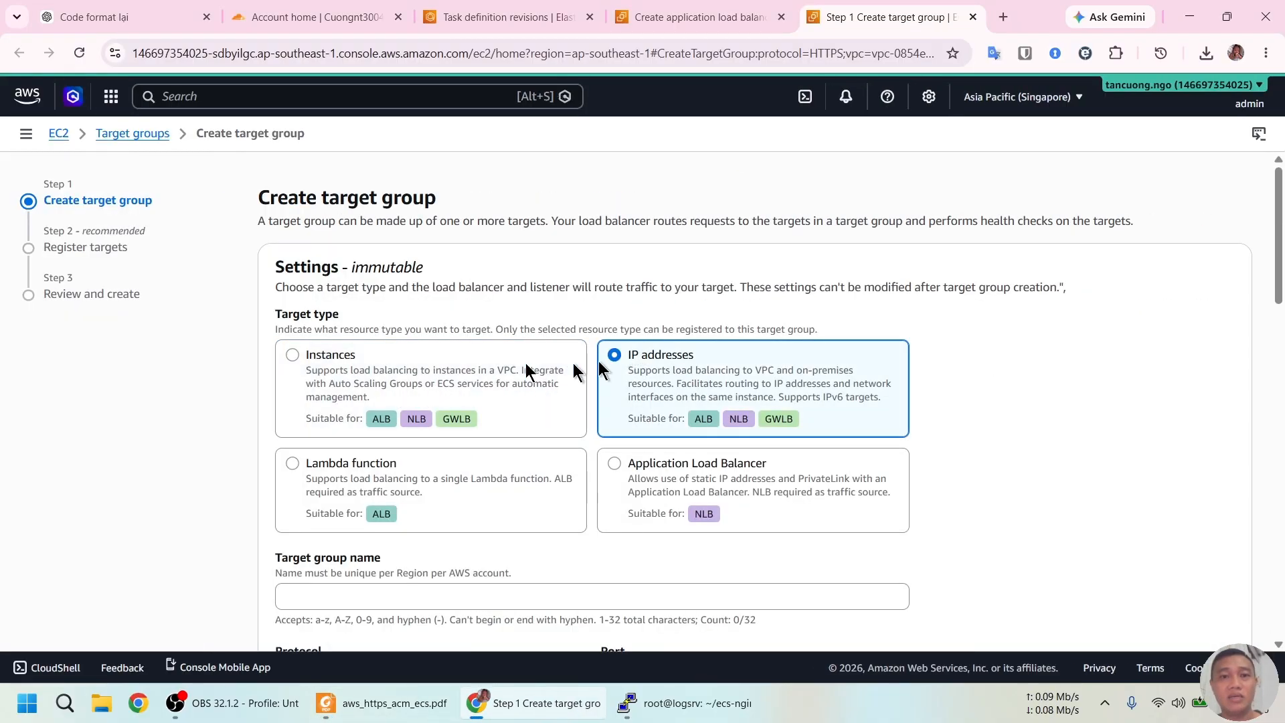
pyautogui.scroll(-3, 602, 375)
pyautogui.click(310, 427)
pyautogui.hotkey('ctrl', 'v')
pyautogui.scroll(-3, 223, 382)
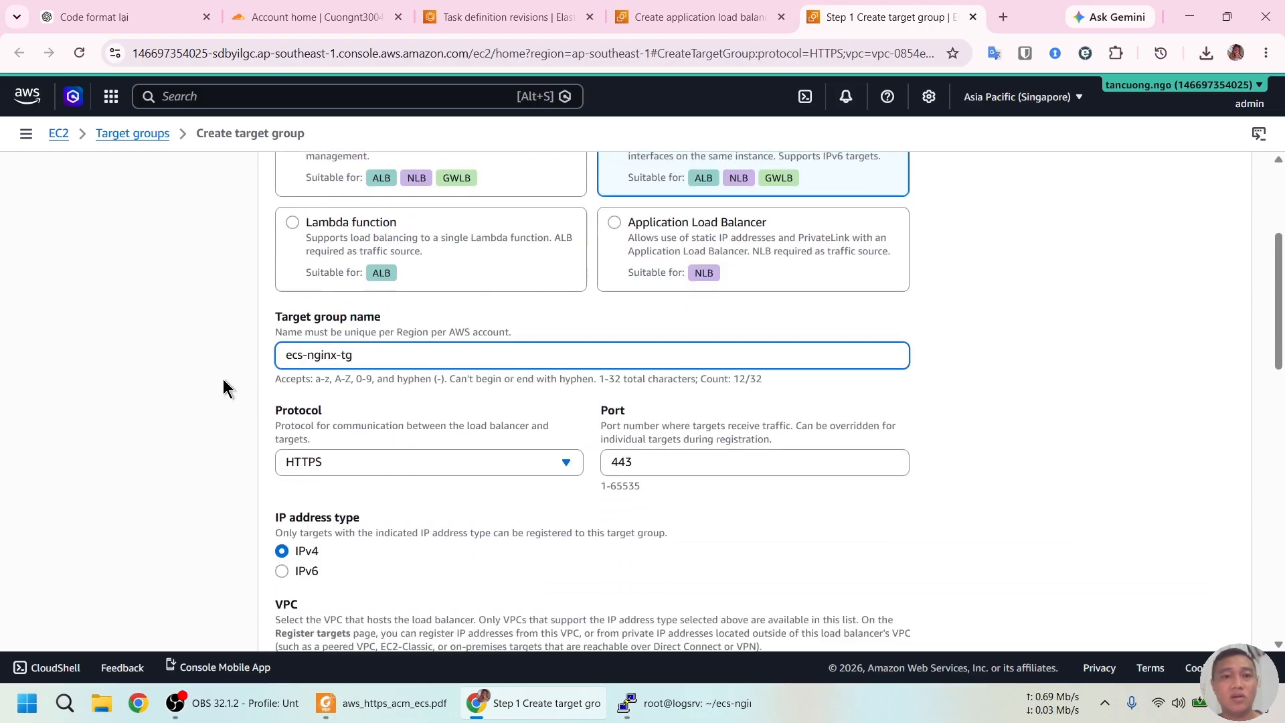
pyautogui.click(443, 368)
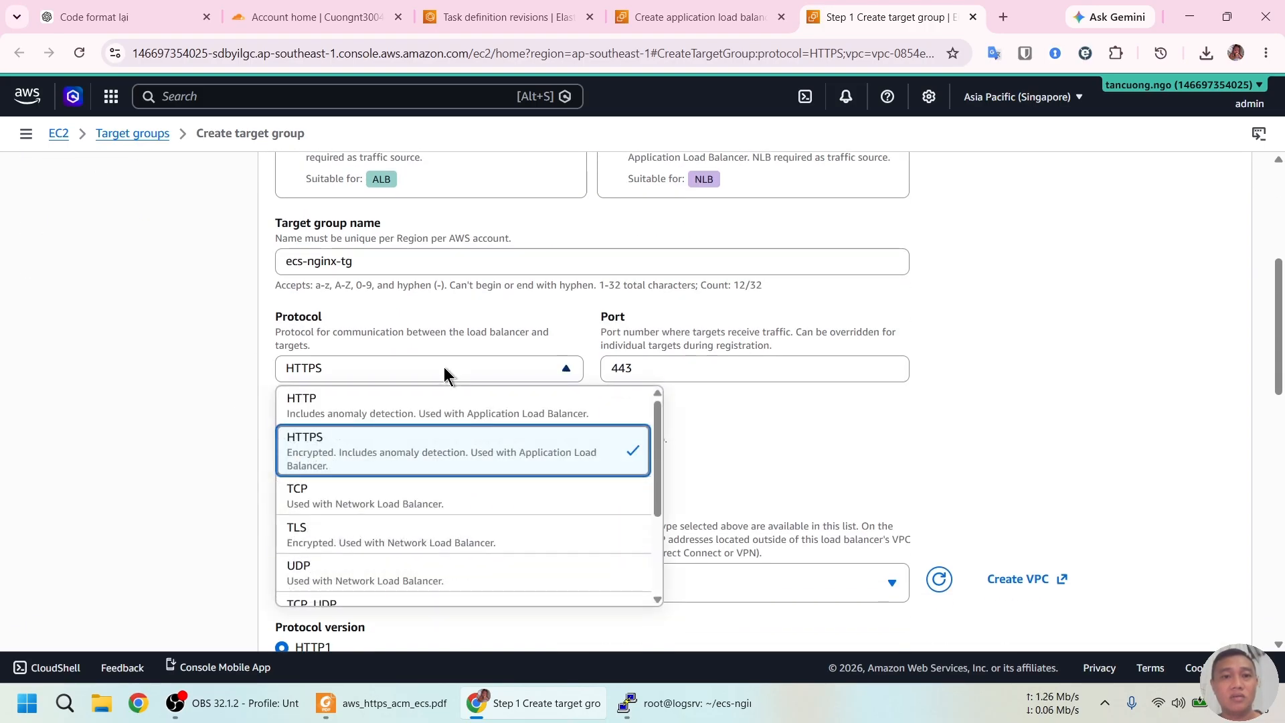
pyautogui.click(431, 402)
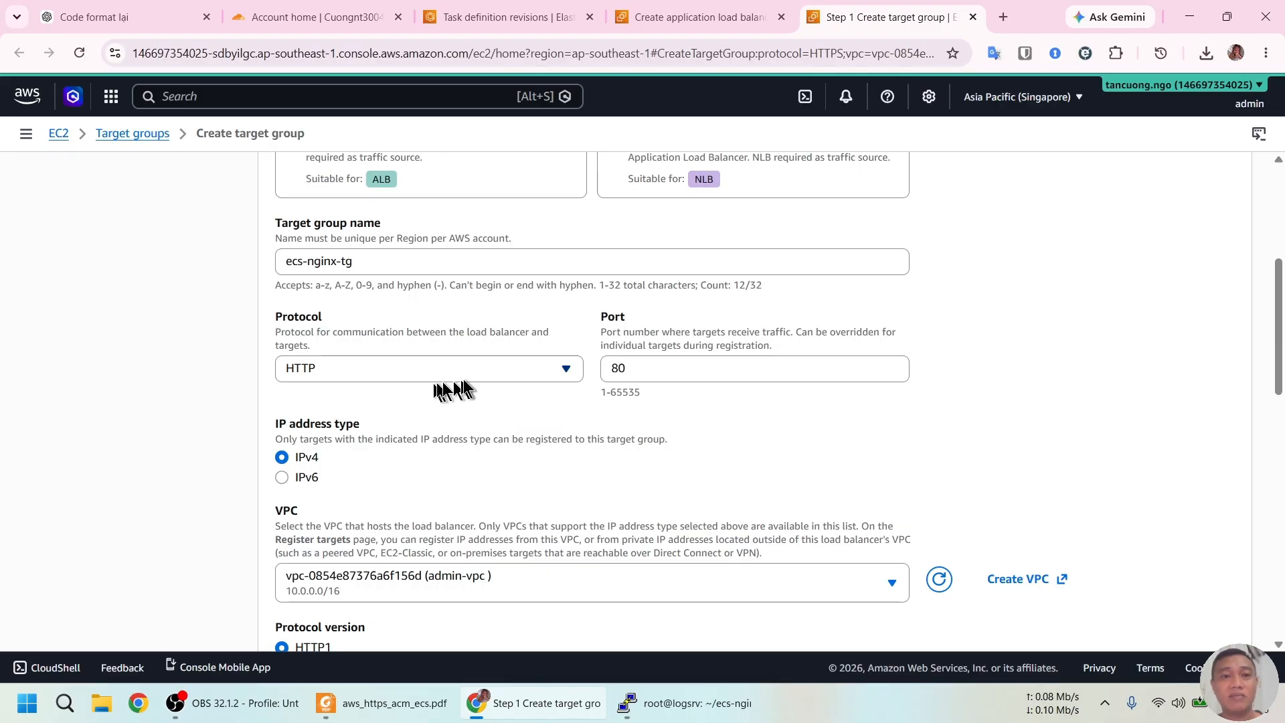
# Check the remaining target group settings and health check against the PDF guide
pyautogui.hotkey('alt', 'Tab')
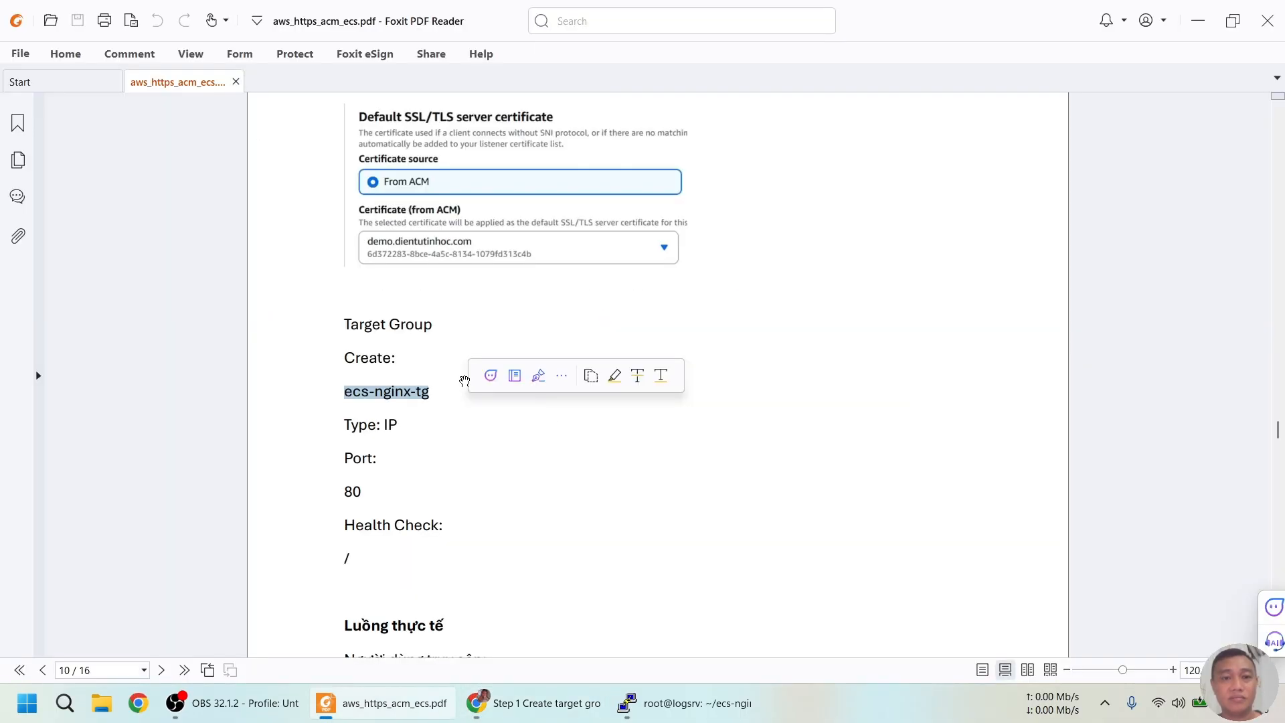
pyautogui.hotkey('alt', 'Tab')
pyautogui.scroll(-2, 498, 486)
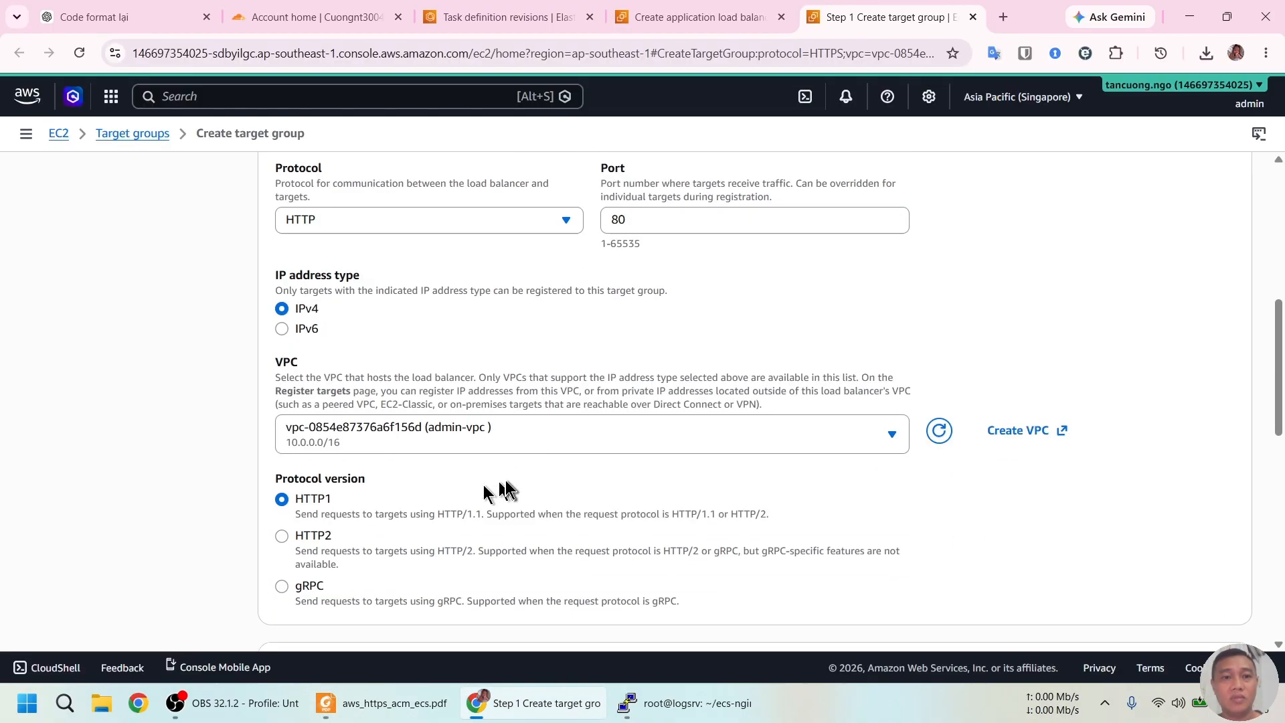
pyautogui.scroll(-4, 603, 436)
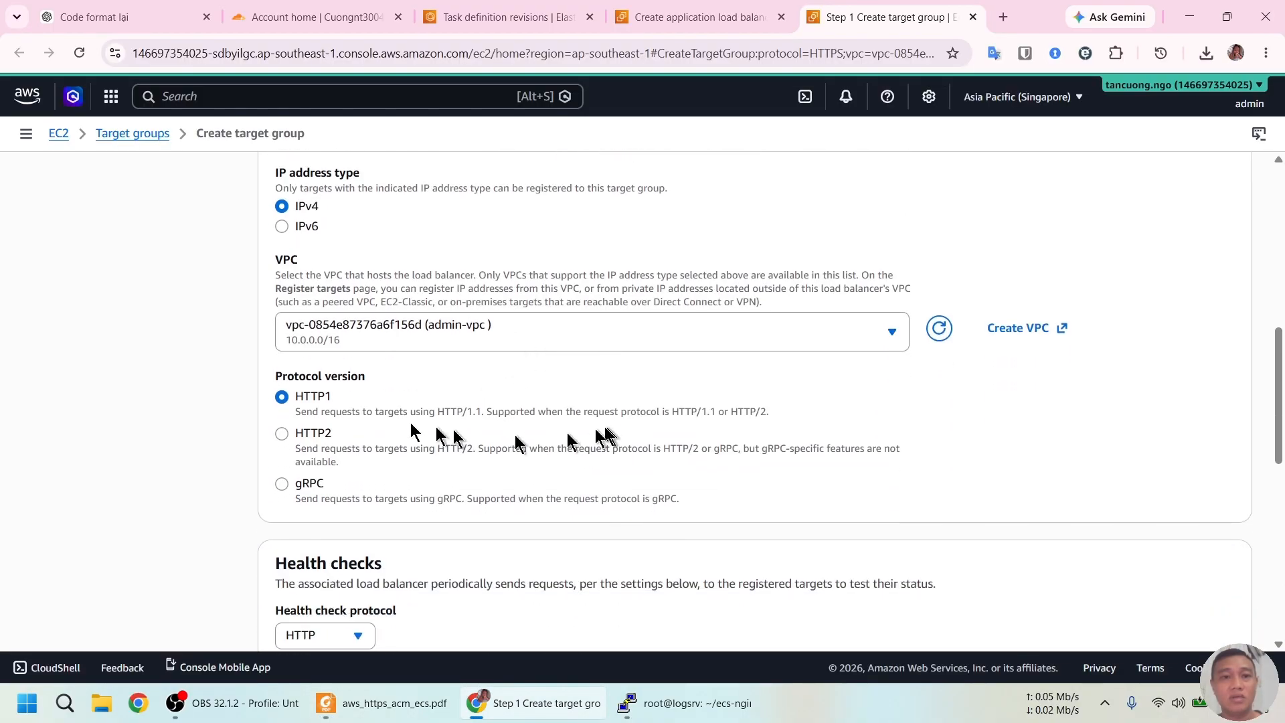
pyautogui.scroll(-4, 435, 511)
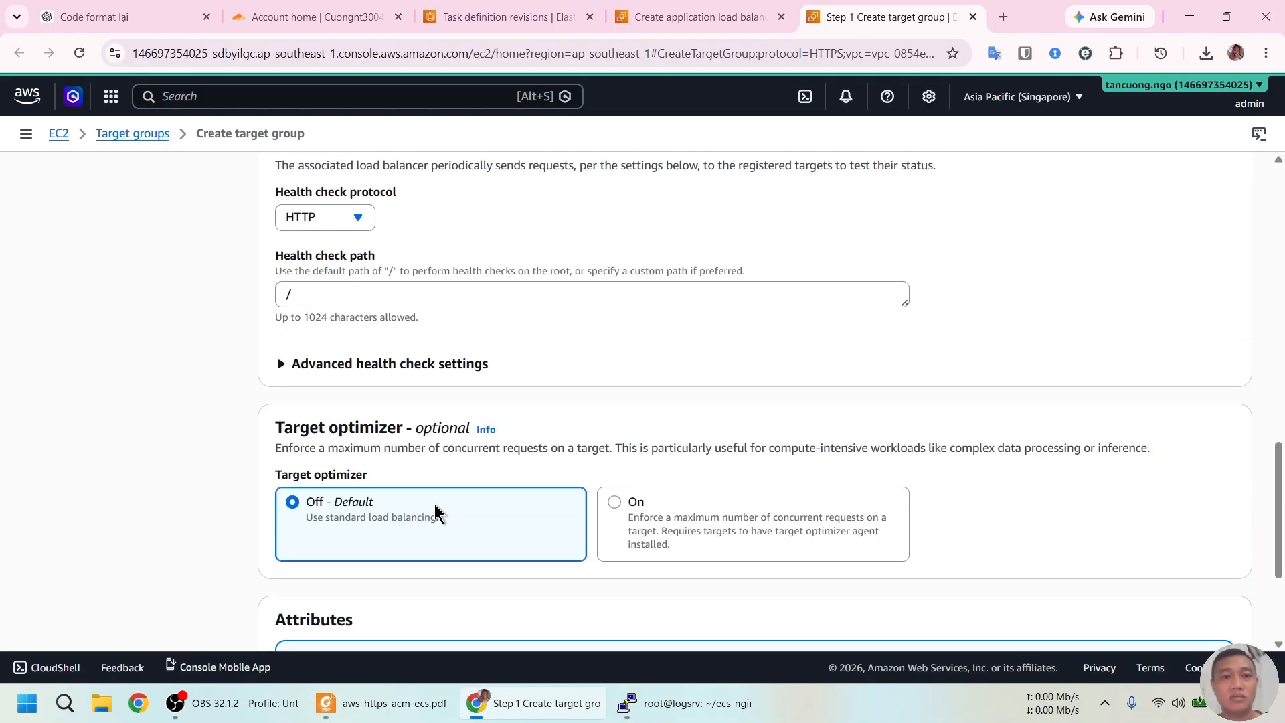
pyautogui.scroll(-3, 185, 432)
pyautogui.hotkey('alt', 'Tab')
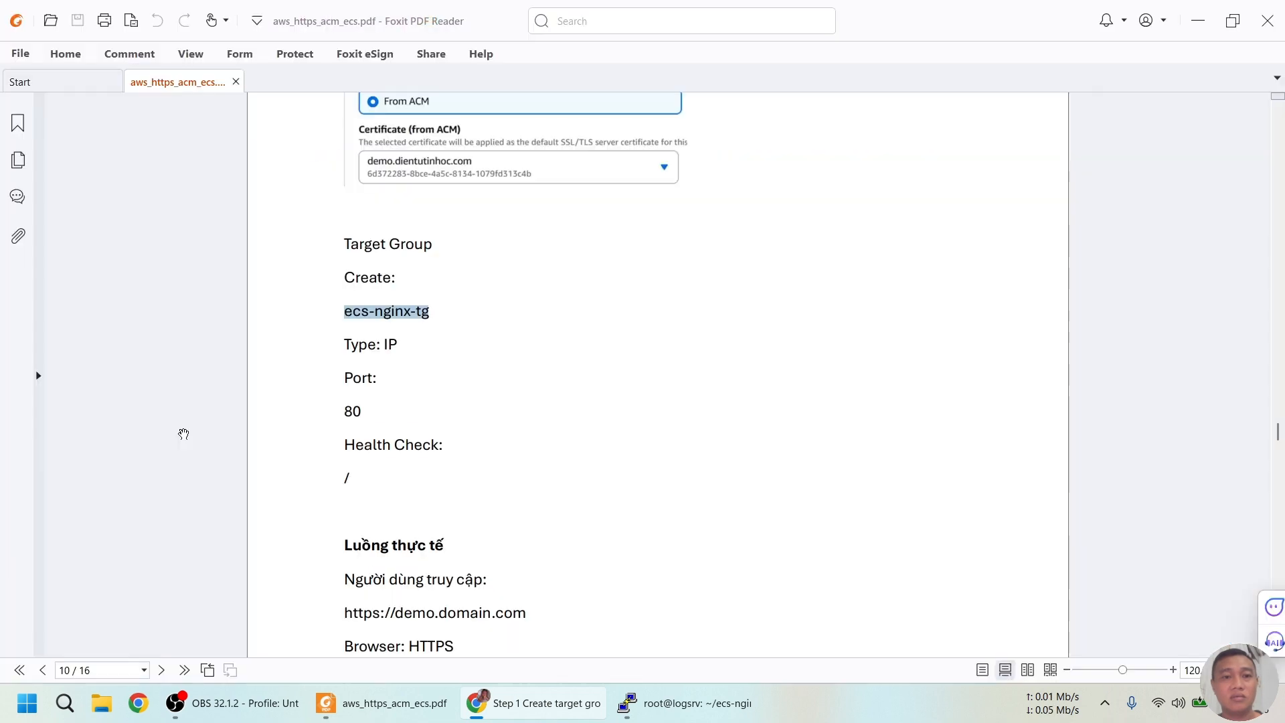
pyautogui.hotkey('alt', 'Tab')
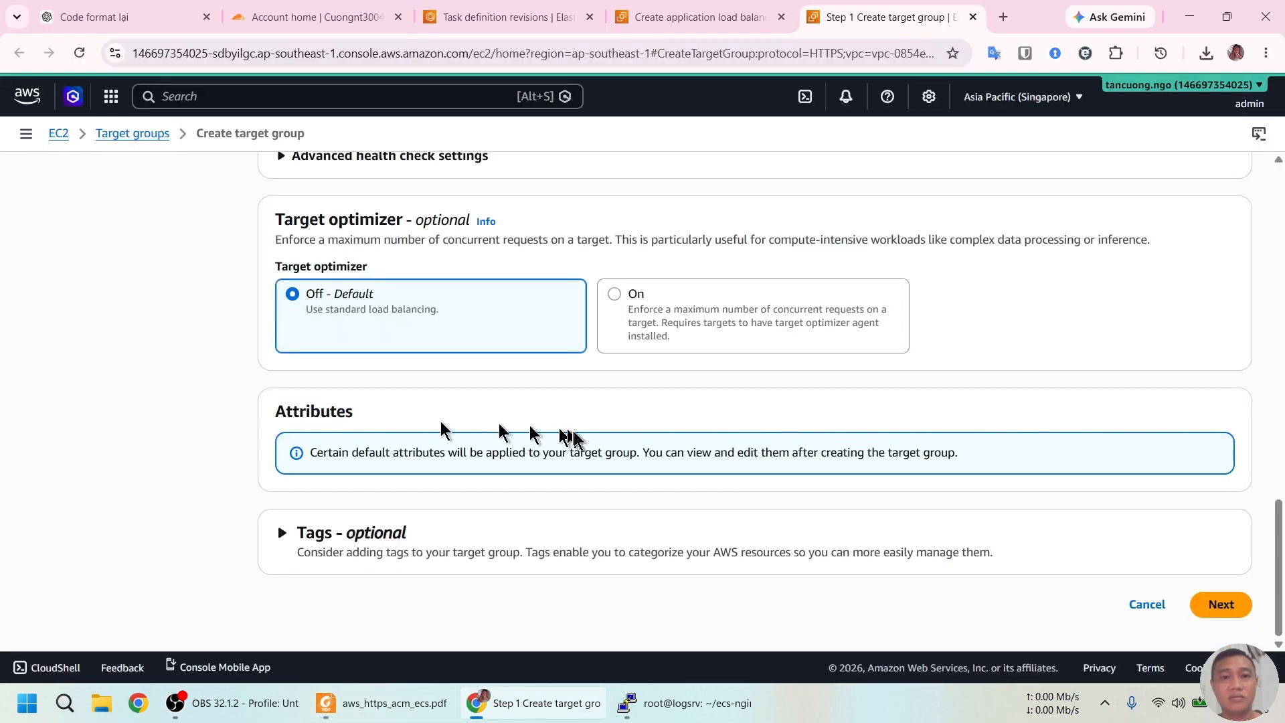
# Skip target registration and create the ecs-nginx-tg target group
pyautogui.click(1217, 607)
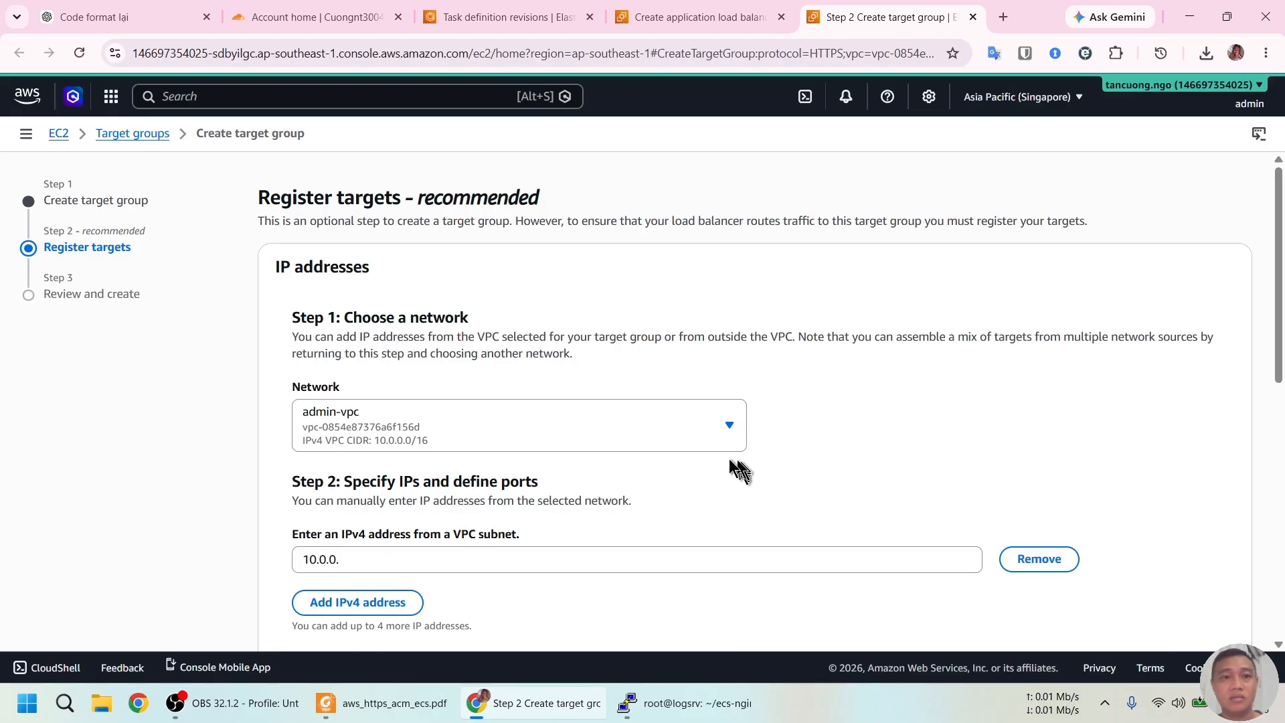
pyautogui.scroll(-4, 763, 428)
pyautogui.scroll(-4, 1131, 569)
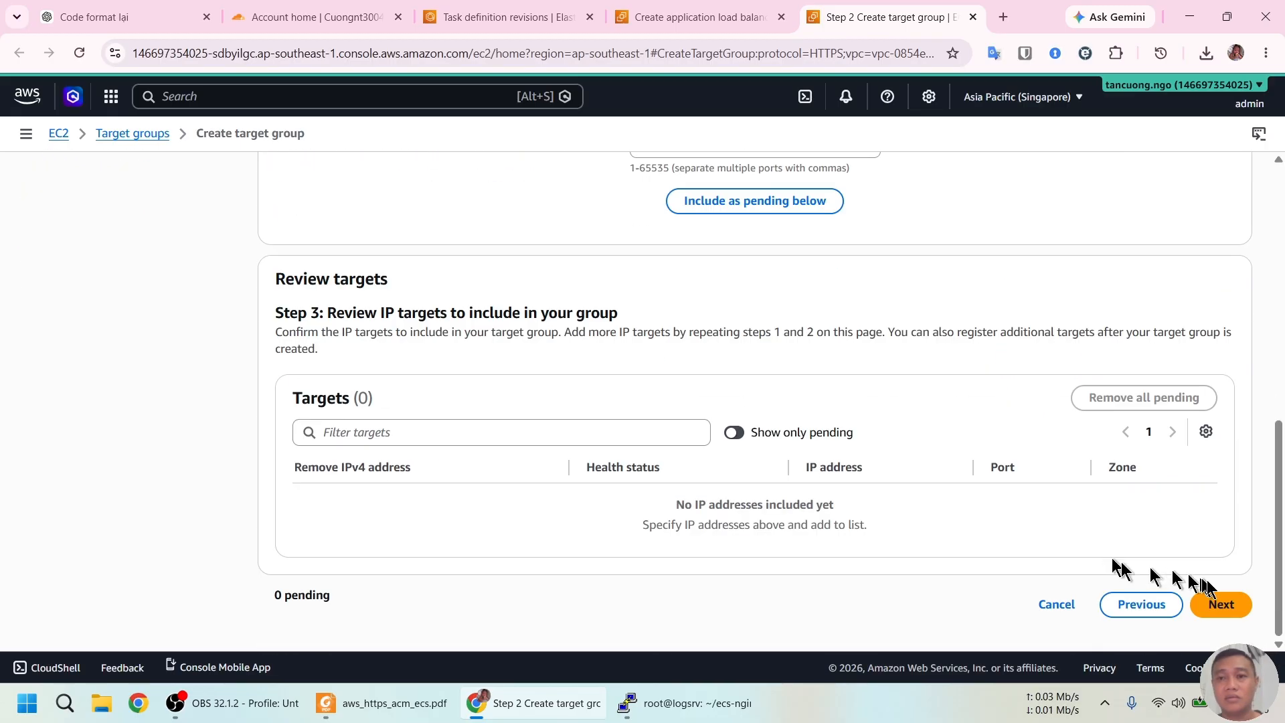
pyautogui.click(1217, 601)
pyautogui.scroll(-3, 1225, 611)
pyautogui.click(1223, 606)
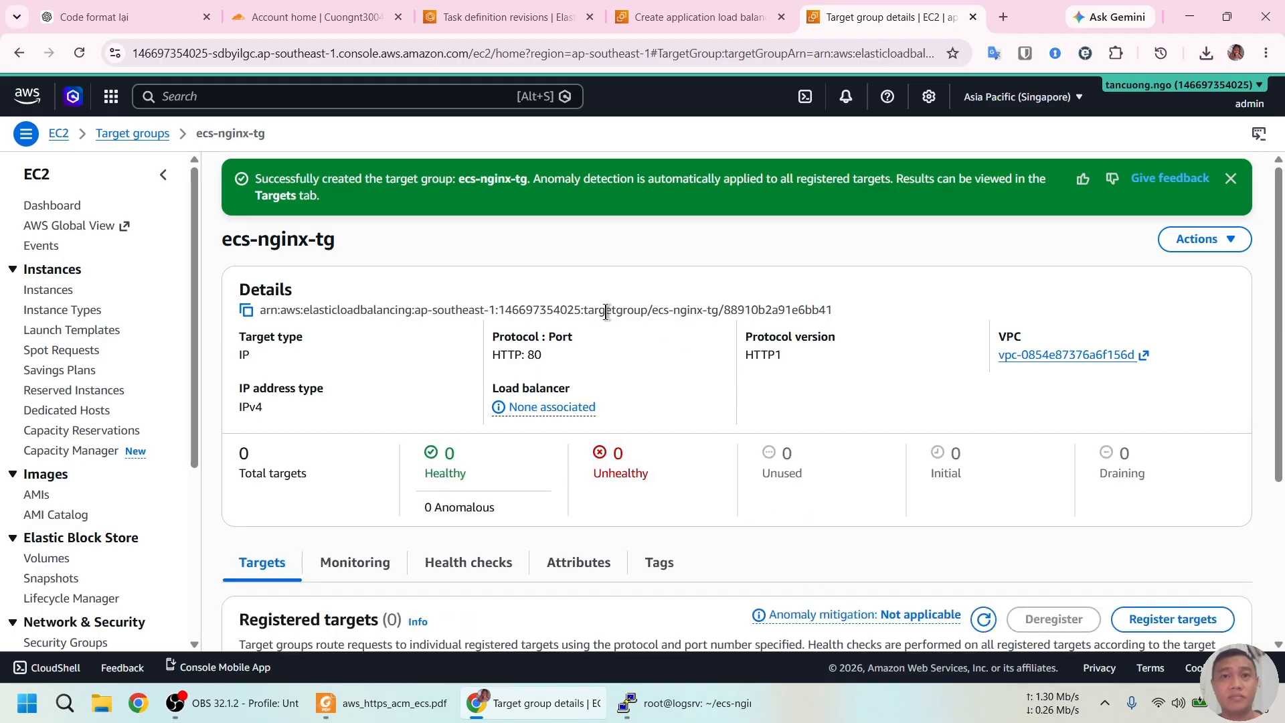
pyautogui.click(696, 17)
# Refresh the target group list, forward the HTTPS listener to ecs-nginx-tg, and create ecs-demo-alb
pyautogui.click(570, 445)
pyautogui.click(439, 445)
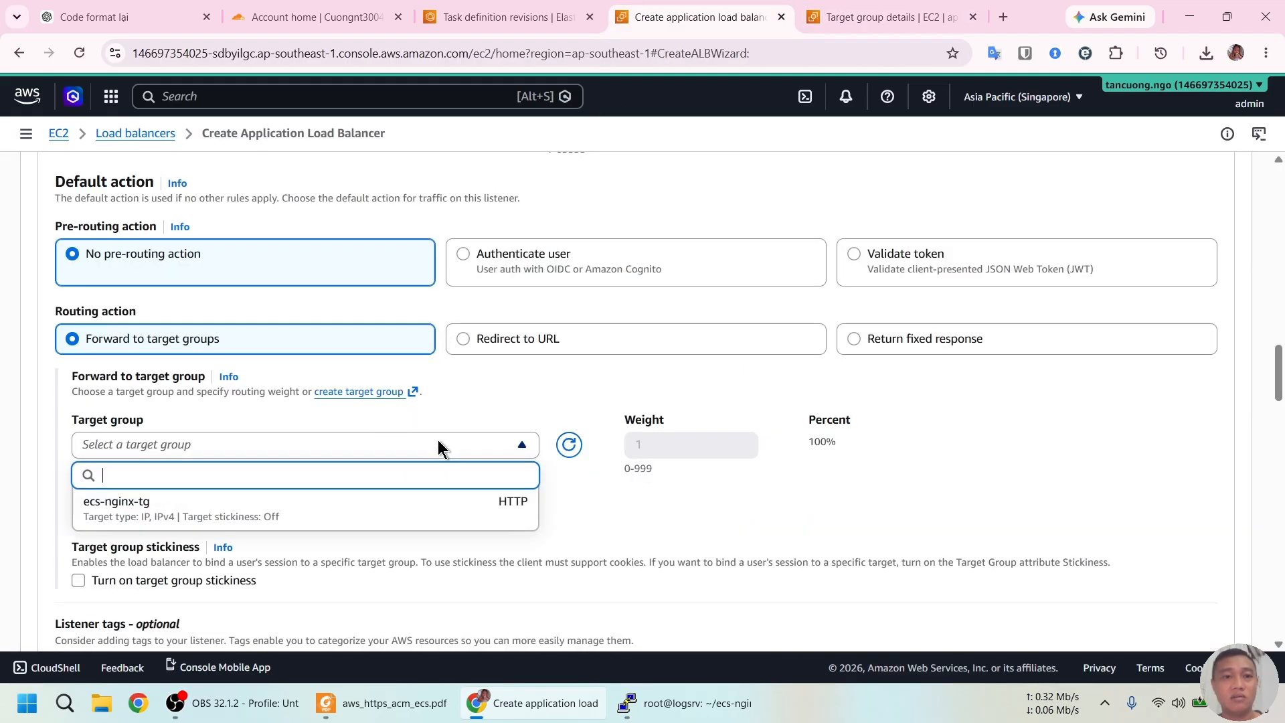
pyautogui.click(329, 513)
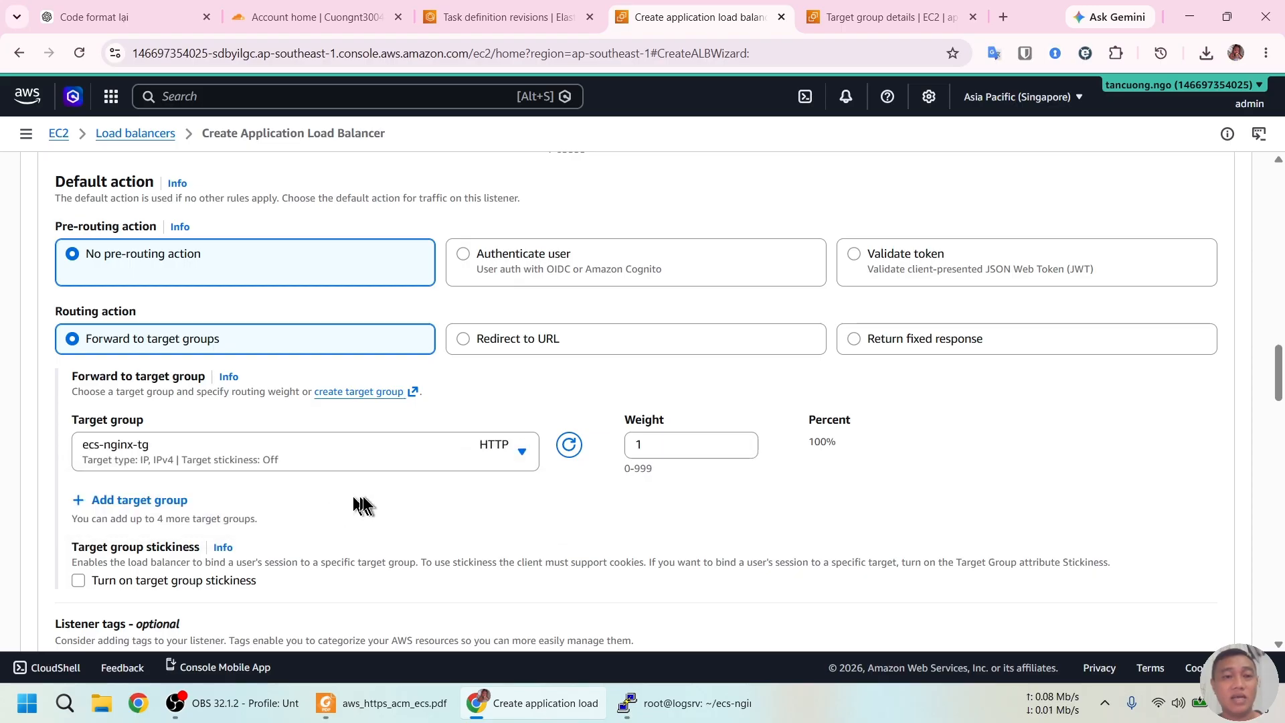
pyautogui.scroll(-4, 479, 497)
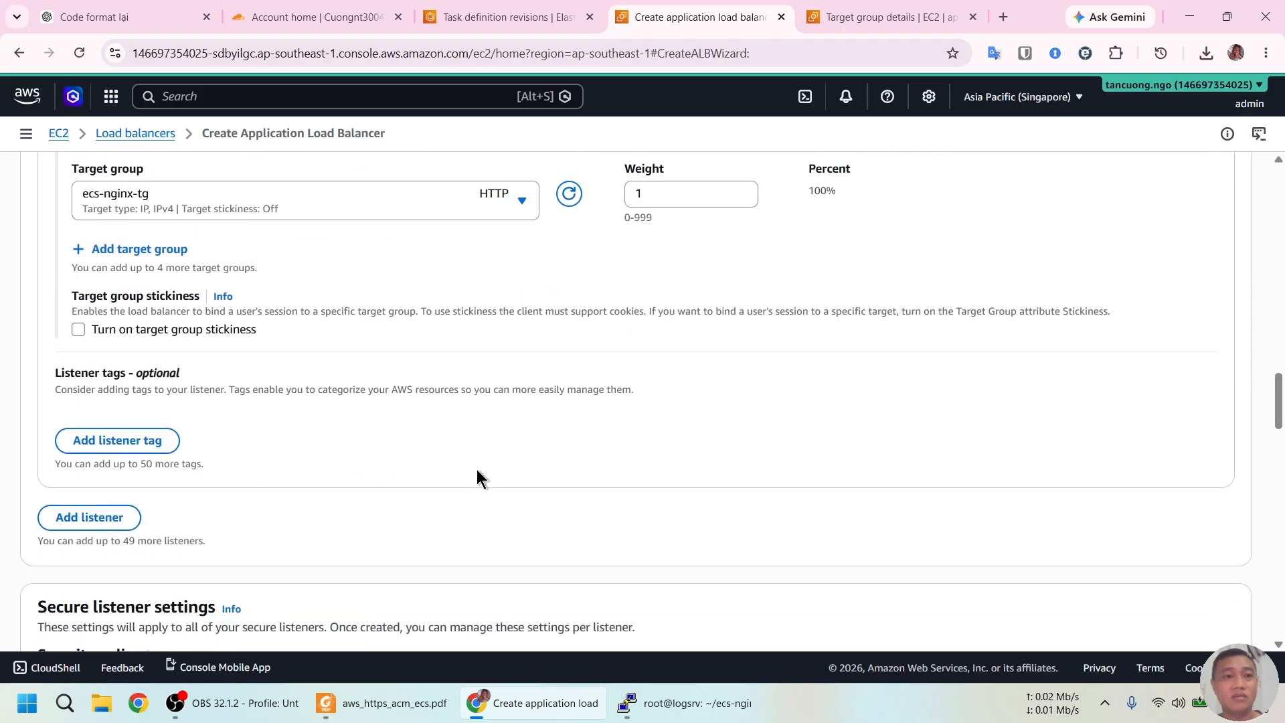
pyautogui.scroll(4, 476, 469)
pyautogui.scroll(-11, 477, 469)
pyautogui.scroll(-6, 477, 469)
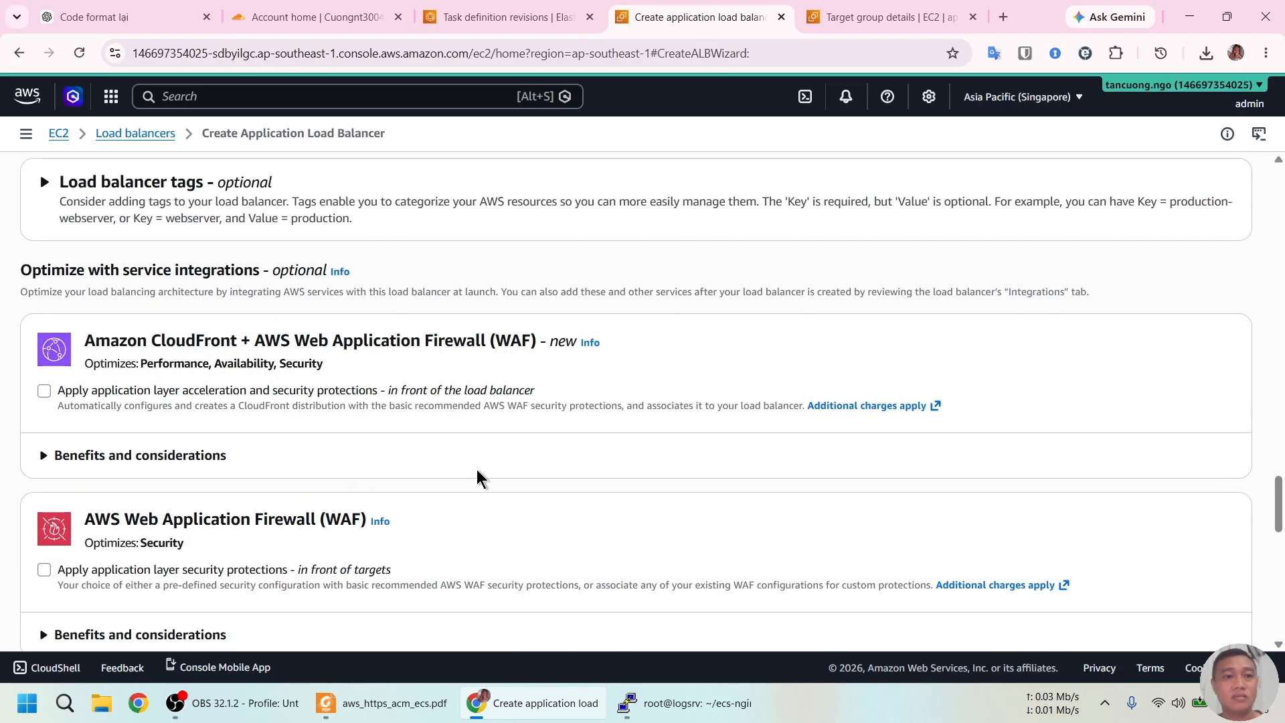
pyautogui.scroll(-15, 1016, 523)
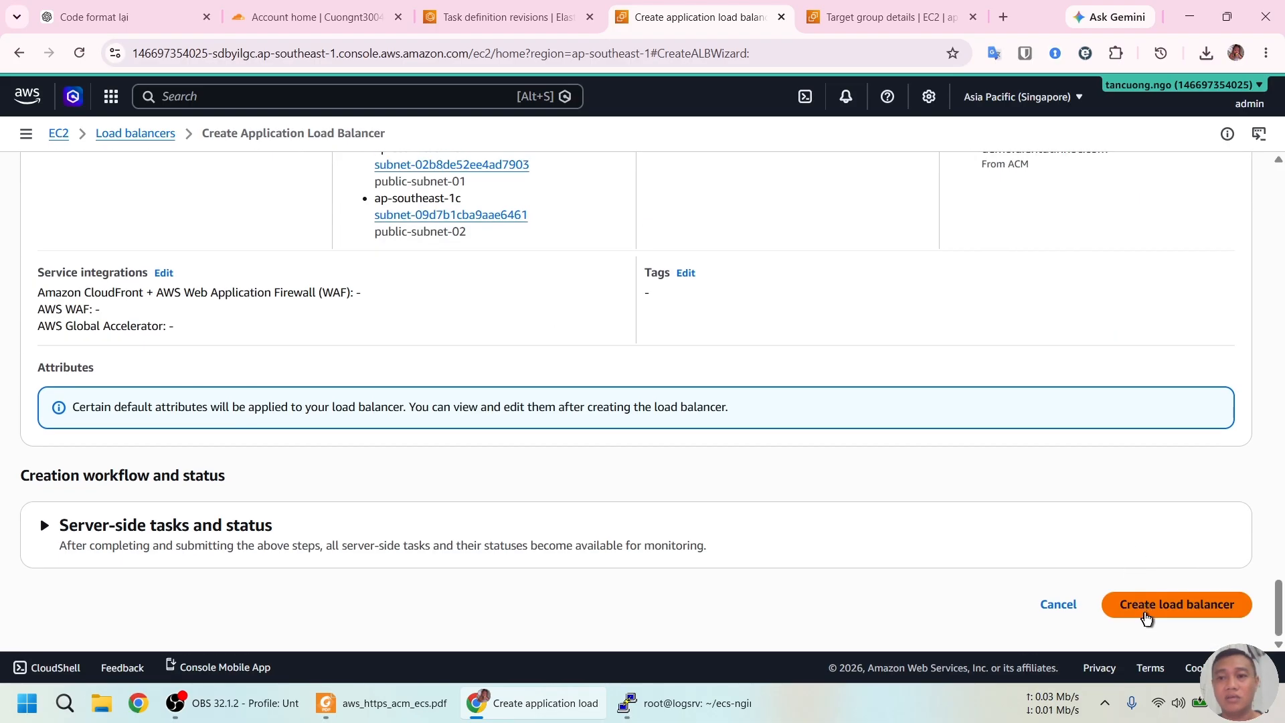
pyautogui.click(1145, 611)
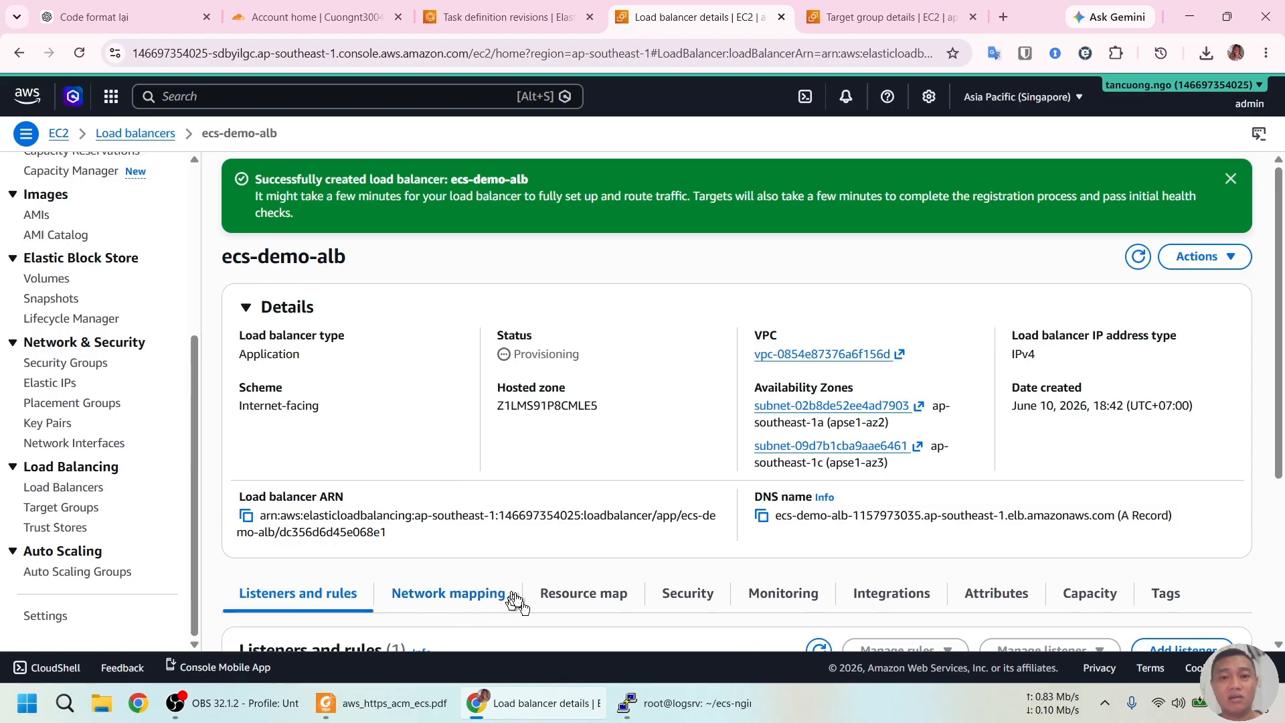
# Scroll the PDF guide to page 11's client-to-ALB-to-Nginx traffic flow diagram
pyautogui.click(395, 703)
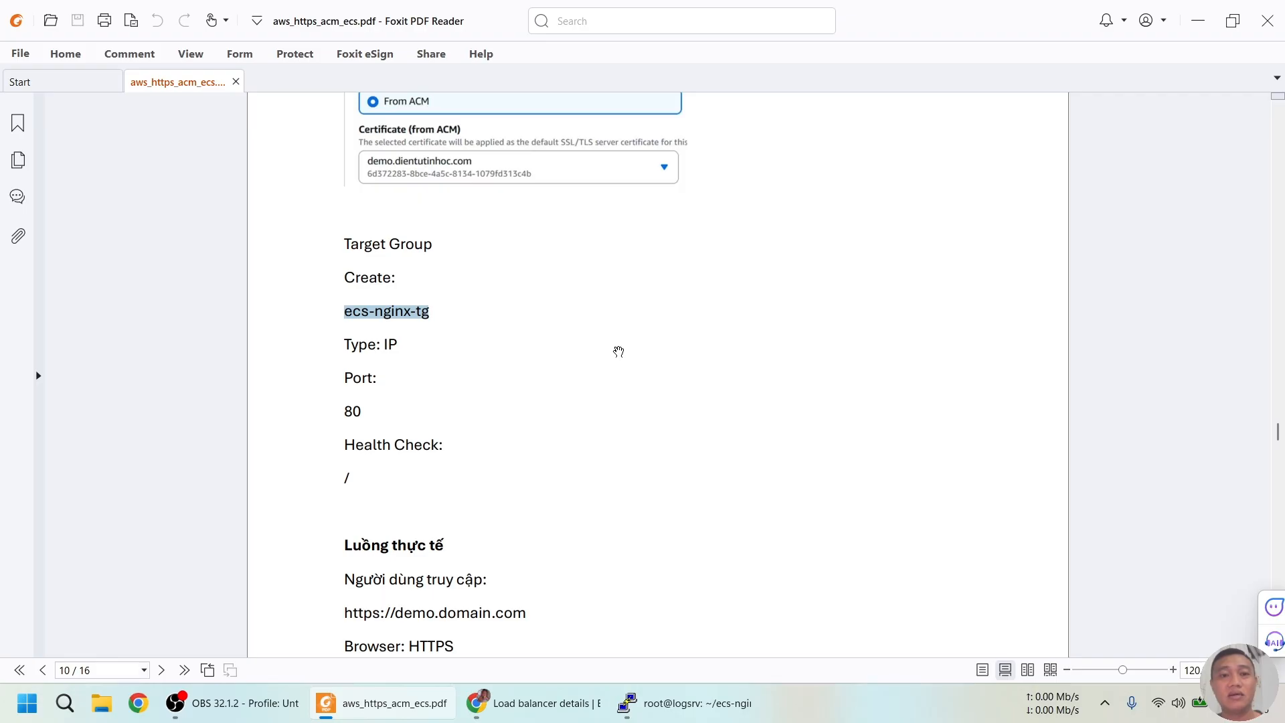
pyautogui.scroll(-2, 617, 351)
pyautogui.scroll(-7, 621, 347)
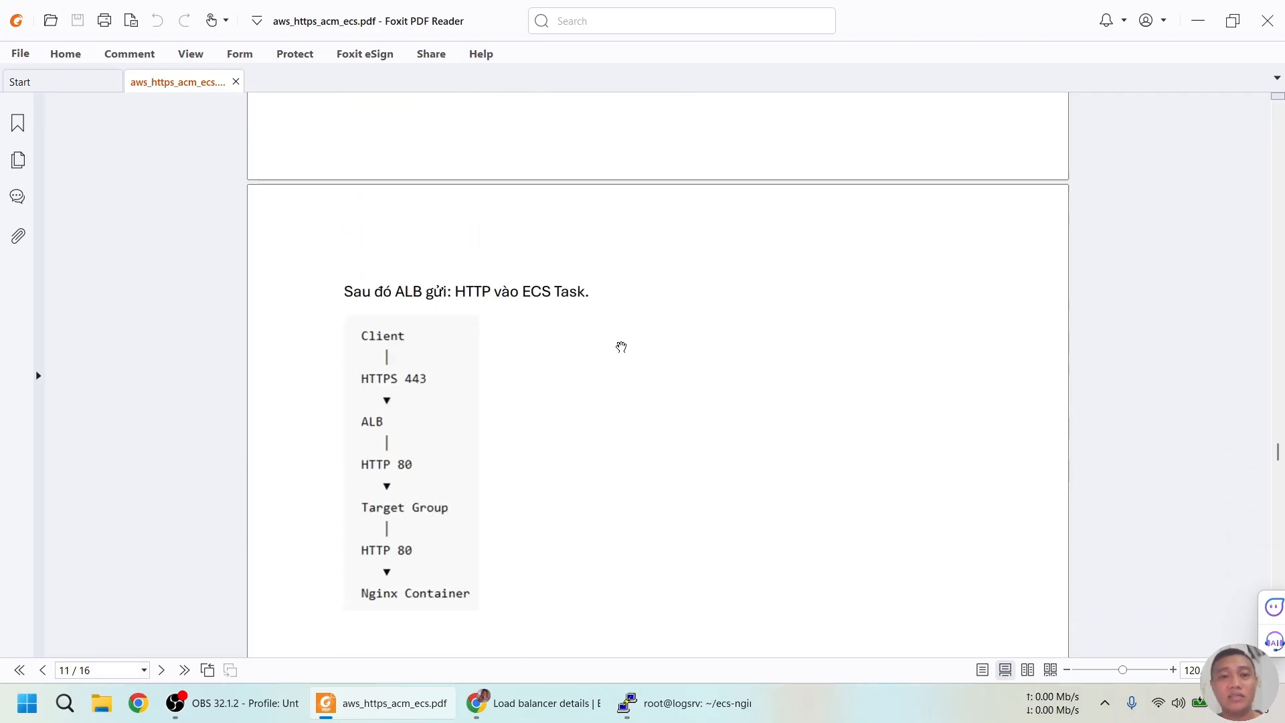
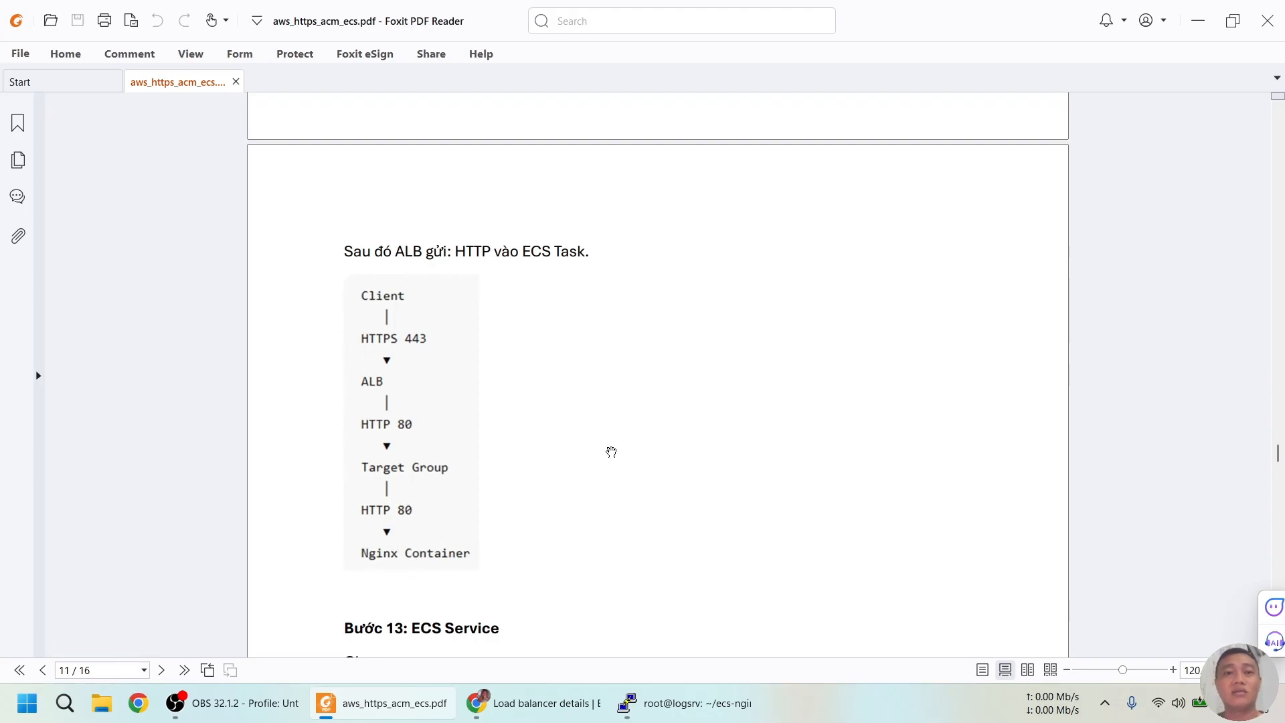
# Scroll the guide to Step 13: ECS Service, covering Fargate, nginx-login-task and 1 desired task
pyautogui.scroll(-6, 612, 452)
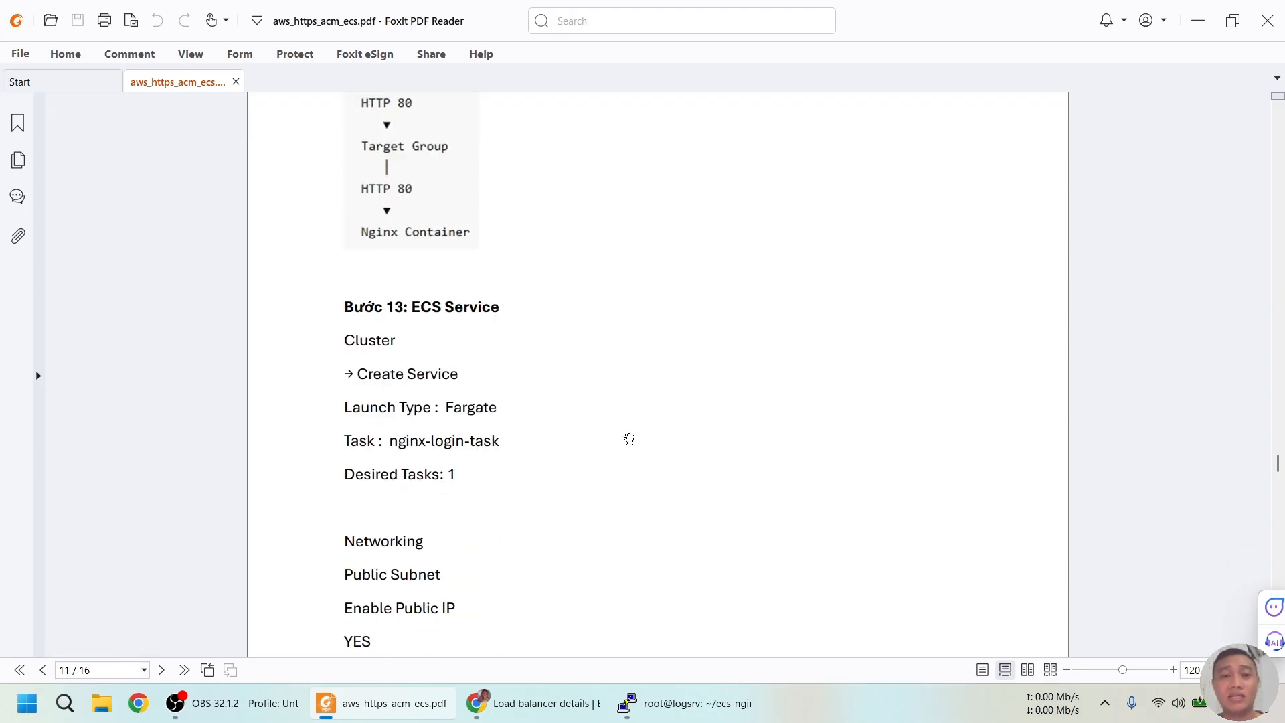
pyautogui.scroll(-2, 614, 412)
pyautogui.scroll(1, 607, 358)
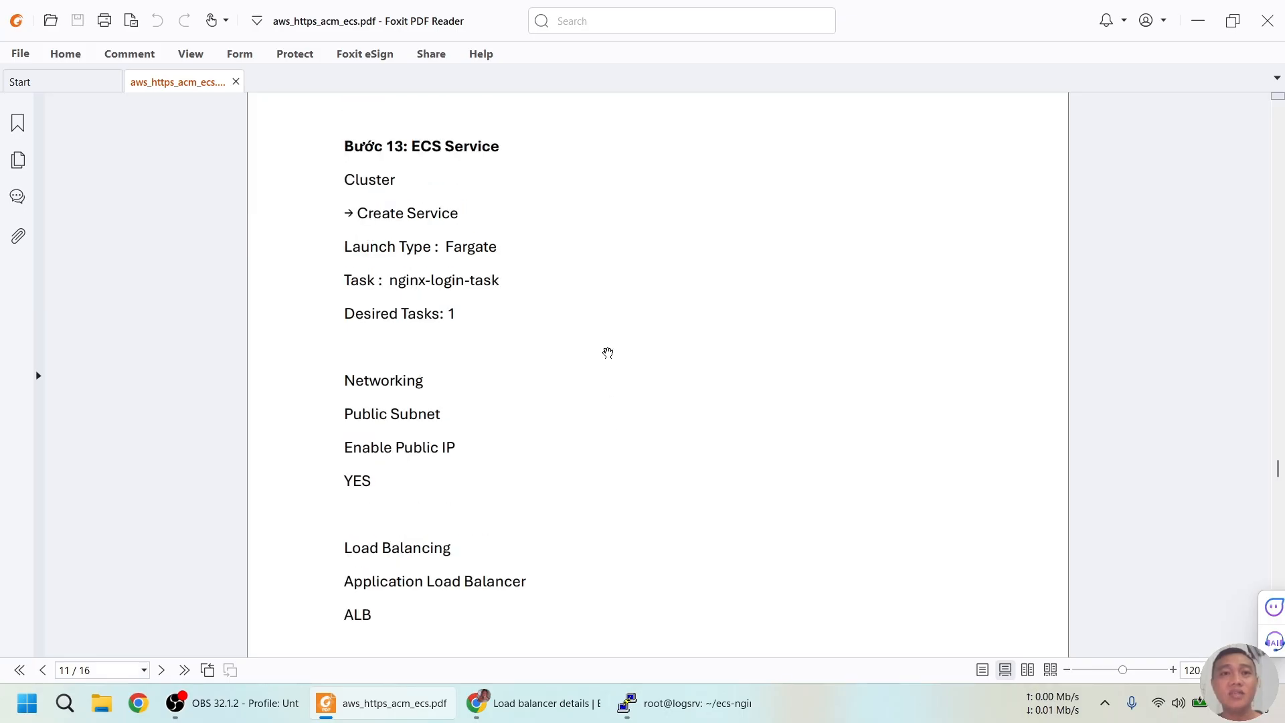
# Go from the task definition revisions to the ECS clusters list and open ecs-demo
pyautogui.hotkey('alt', 'Tab')
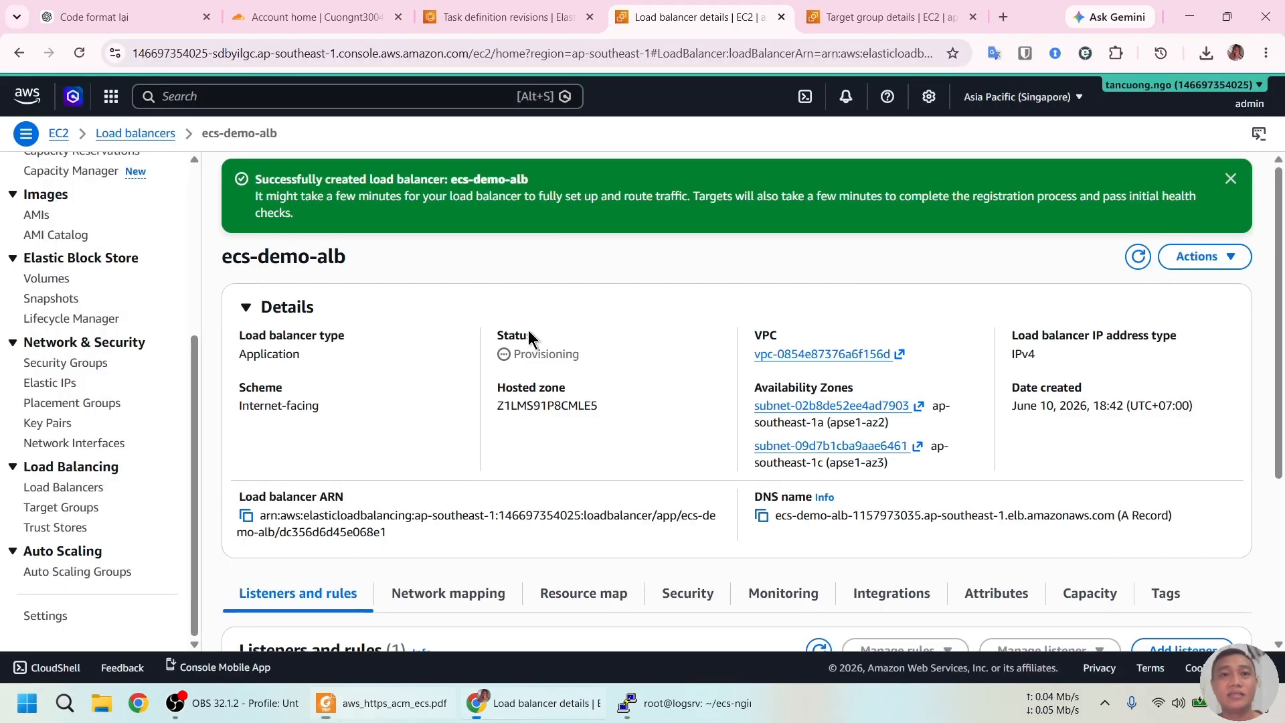
pyautogui.click(506, 15)
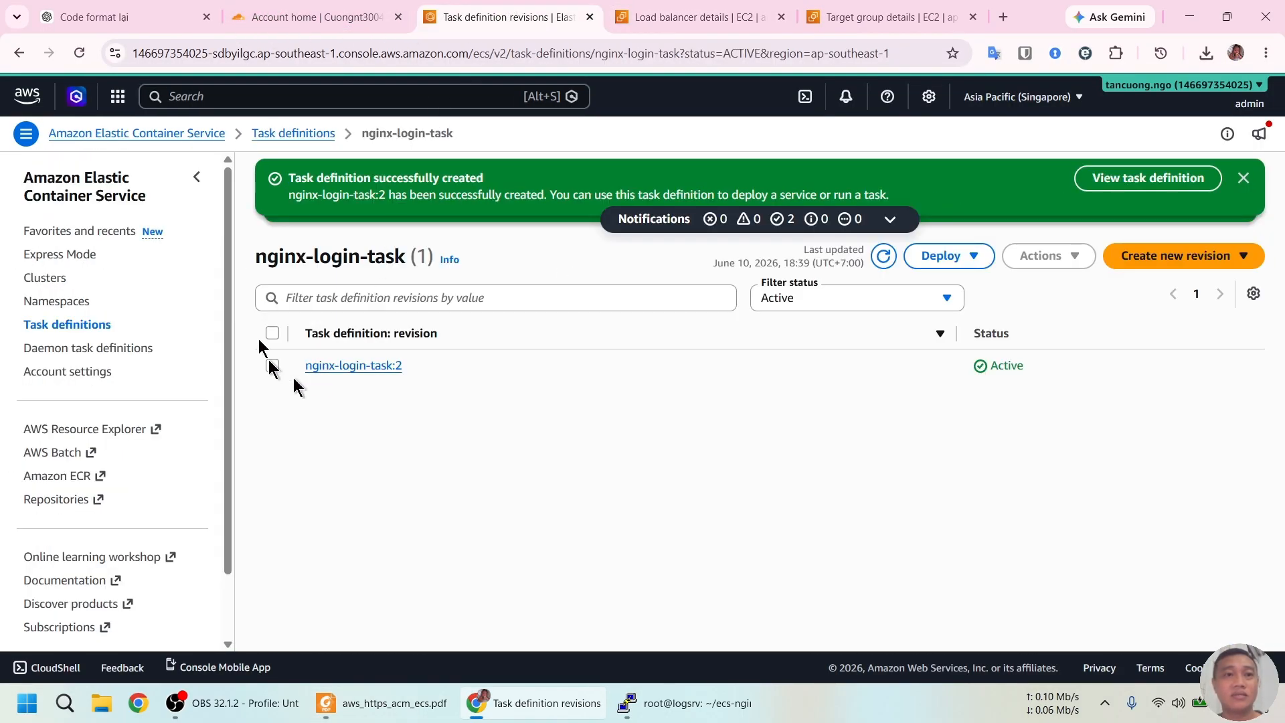
pyautogui.click(50, 281)
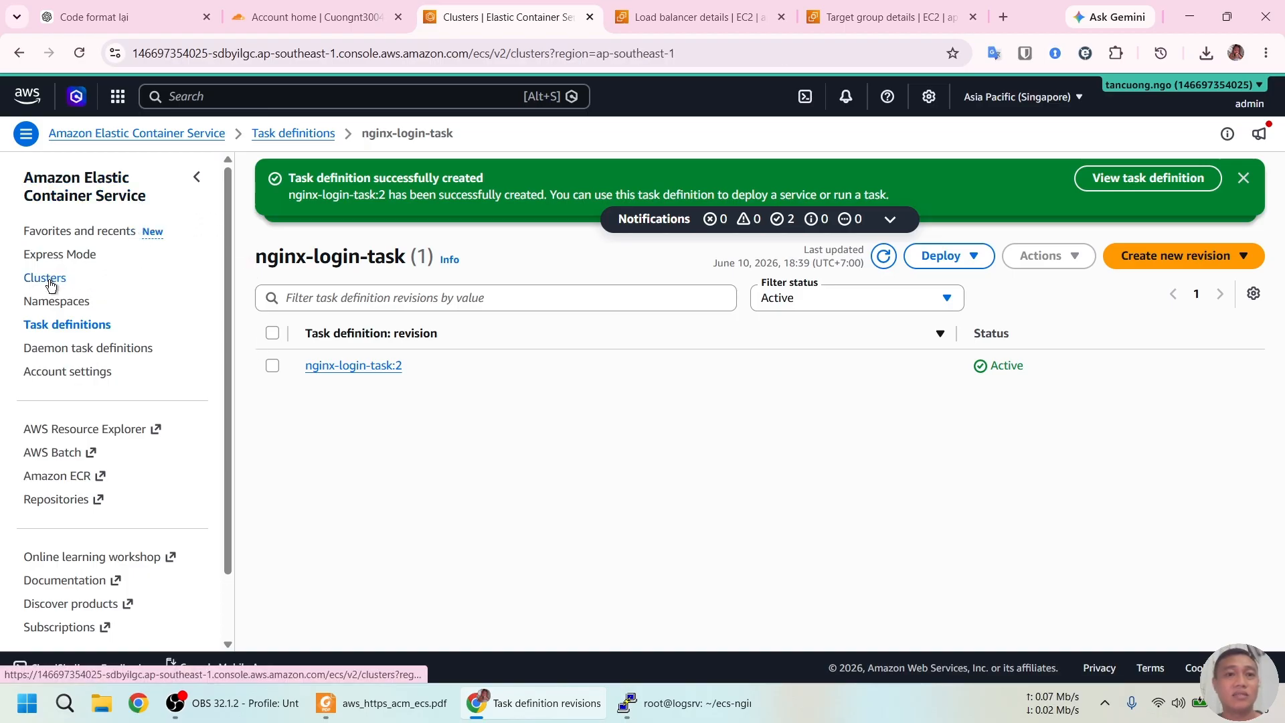
pyautogui.click(280, 386)
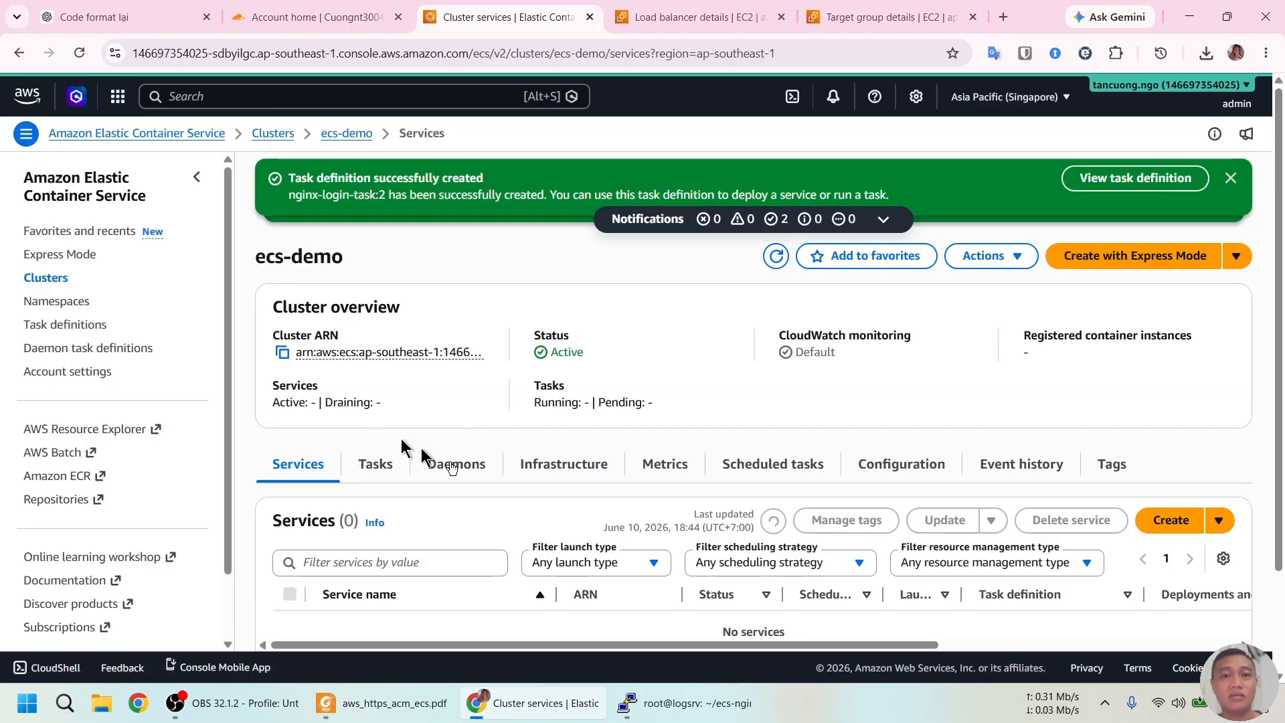
# Start a new service in ecs-demo, checking the guide, and bring up the task definition families
pyautogui.scroll(-2, 556, 576)
pyautogui.click(753, 558)
pyautogui.click(383, 703)
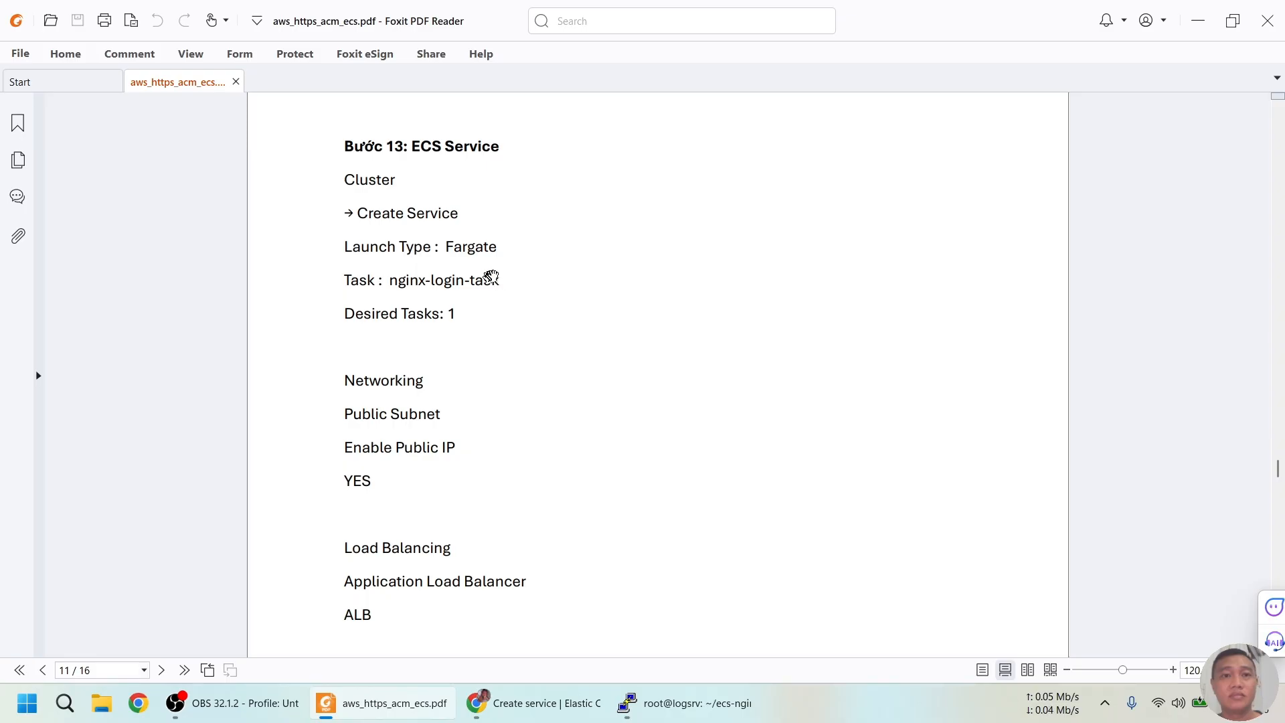
pyautogui.hotkey('alt', 'Tab')
pyautogui.click(431, 383)
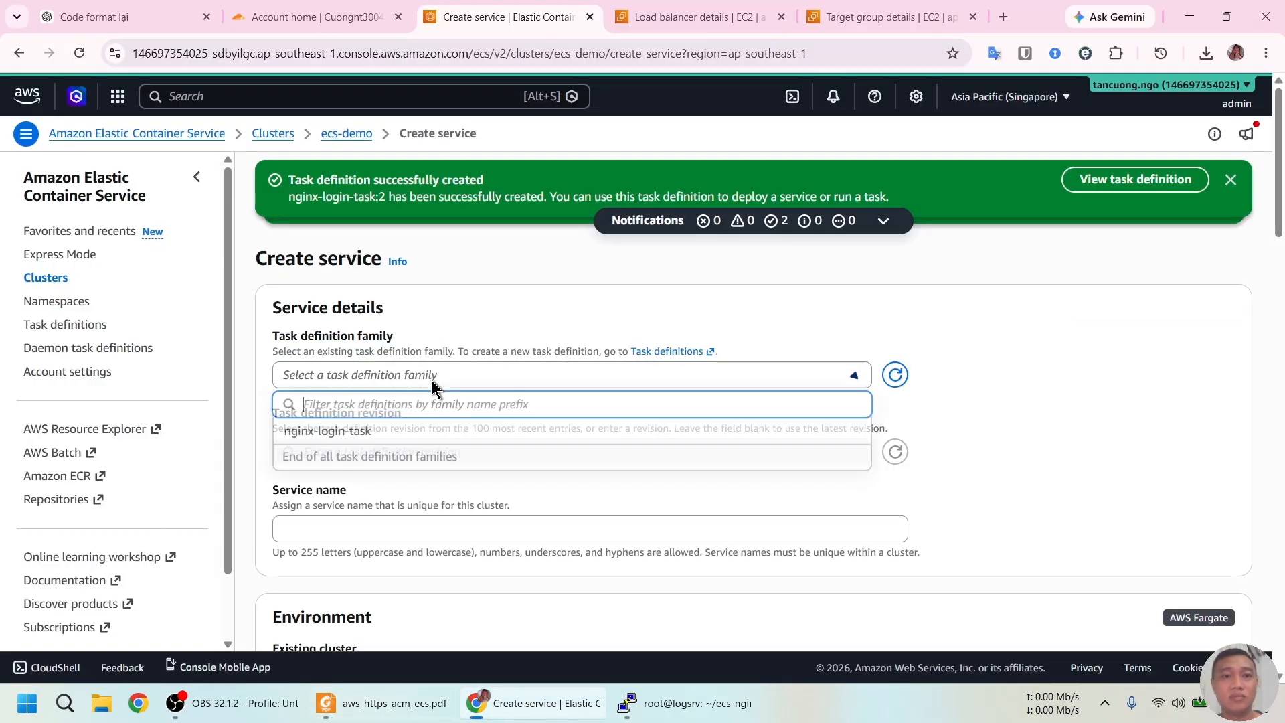
# Base the service on nginx-login-task revision 2 with Fargate launch type and 1 desired replica
pyautogui.click(427, 432)
pyautogui.scroll(-1, 580, 493)
pyautogui.scroll(-2, 580, 493)
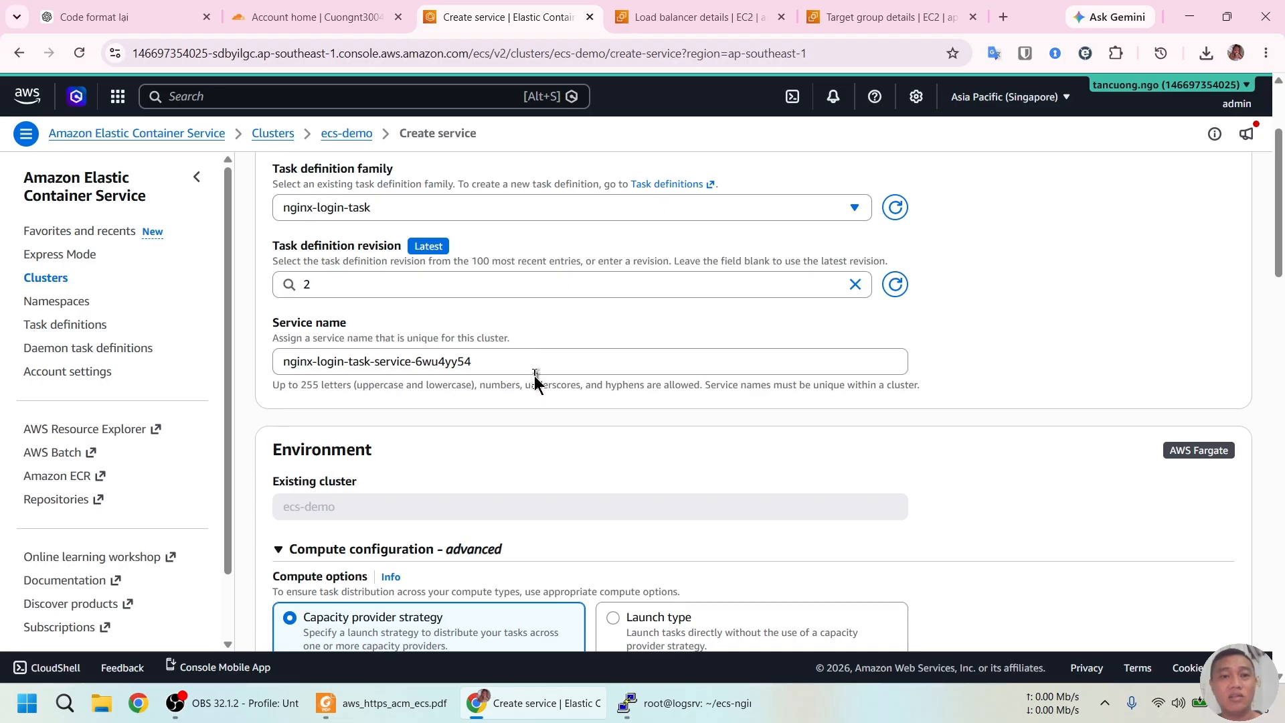
pyautogui.scroll(-1, 536, 384)
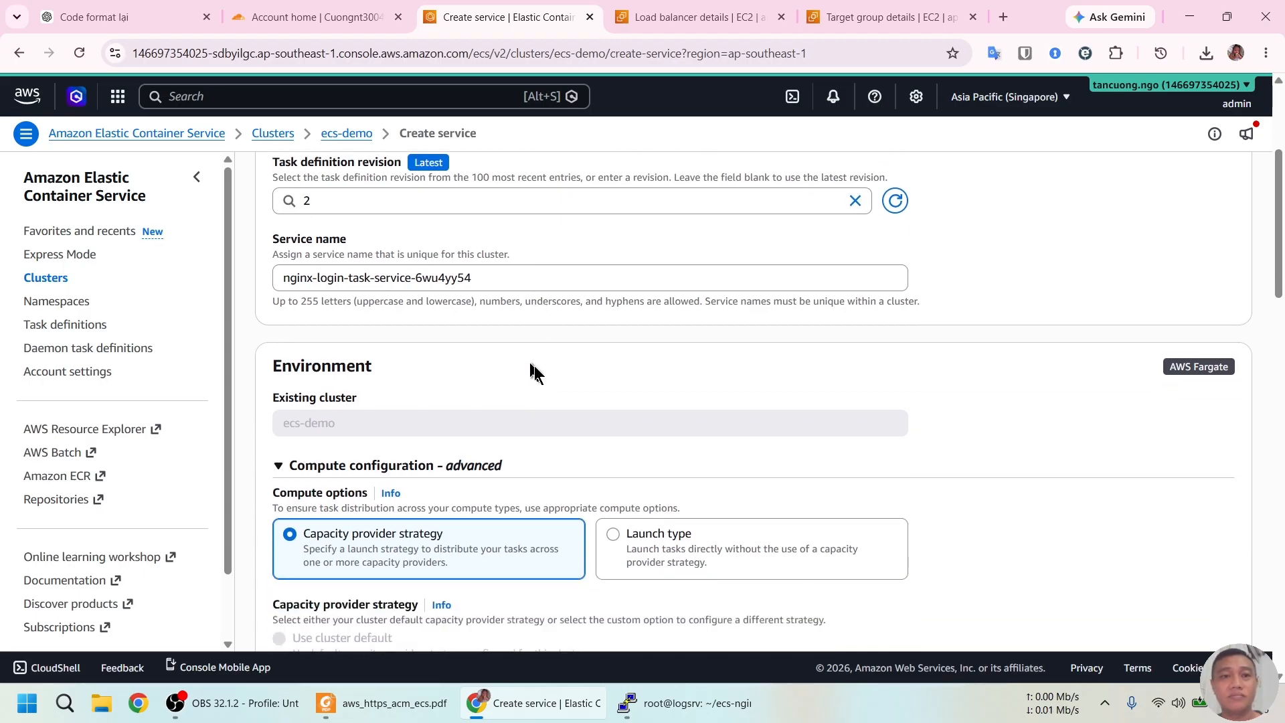
pyautogui.click(614, 534)
pyautogui.scroll(-2, 656, 405)
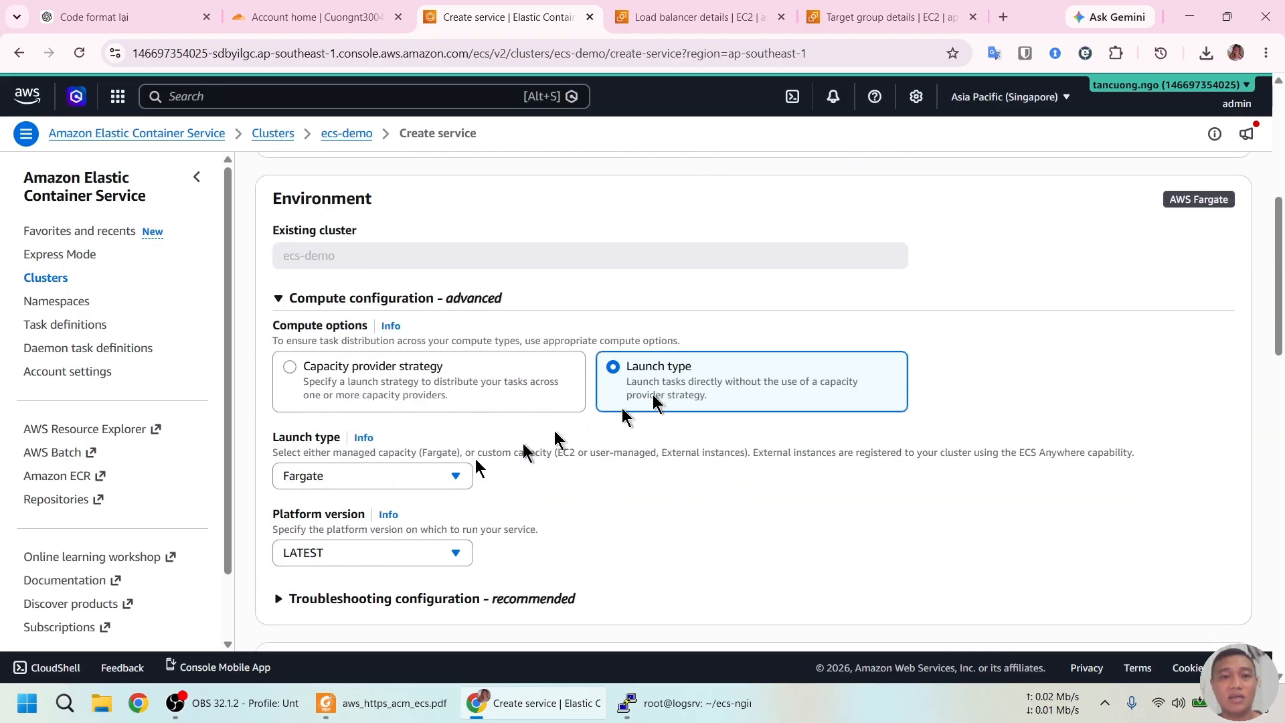
pyautogui.scroll(-3, 597, 487)
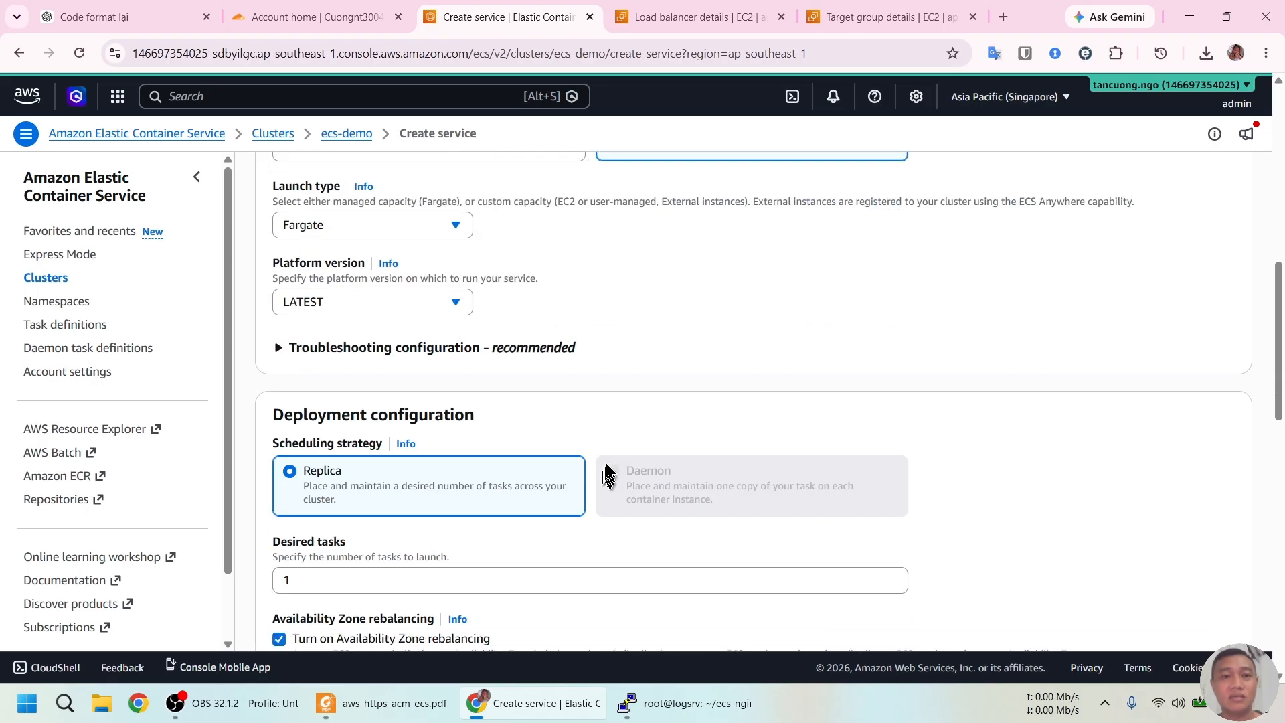
pyautogui.press('ctrl')
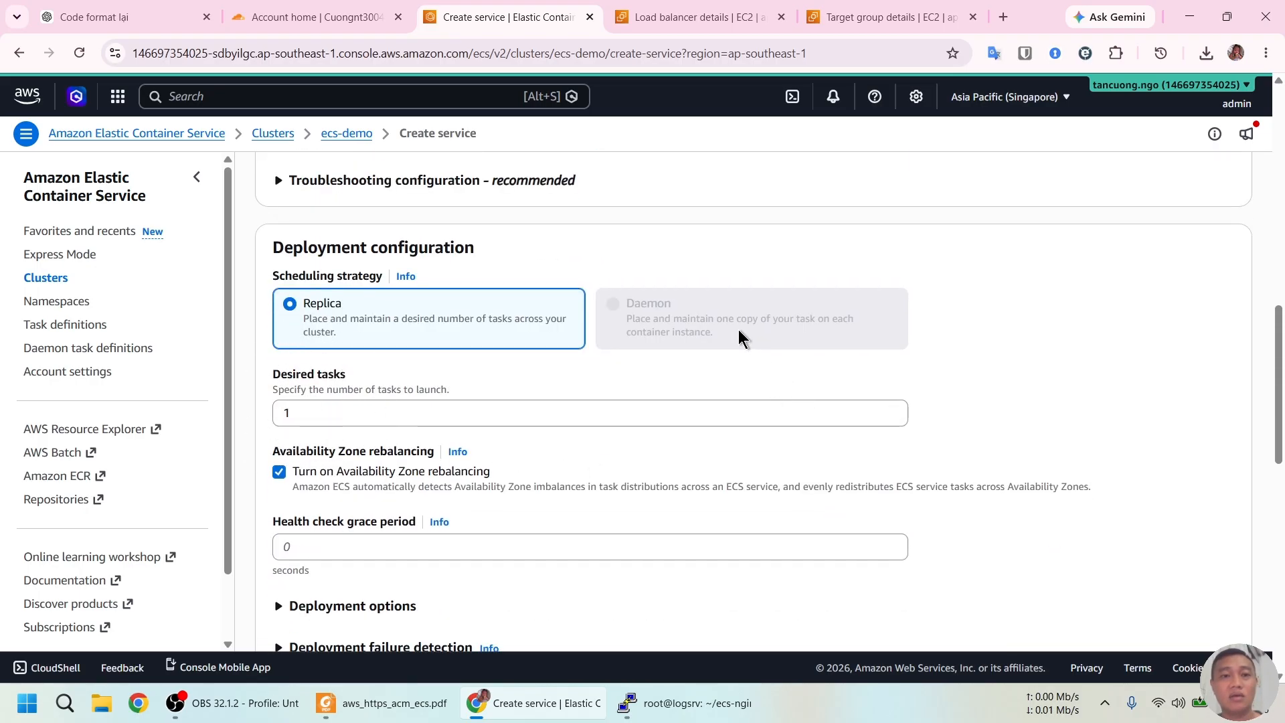
pyautogui.scroll(-5, 691, 349)
# Place the service in admin-vpc, deselecting the private subnets so only the public ones remain
pyautogui.click(473, 386)
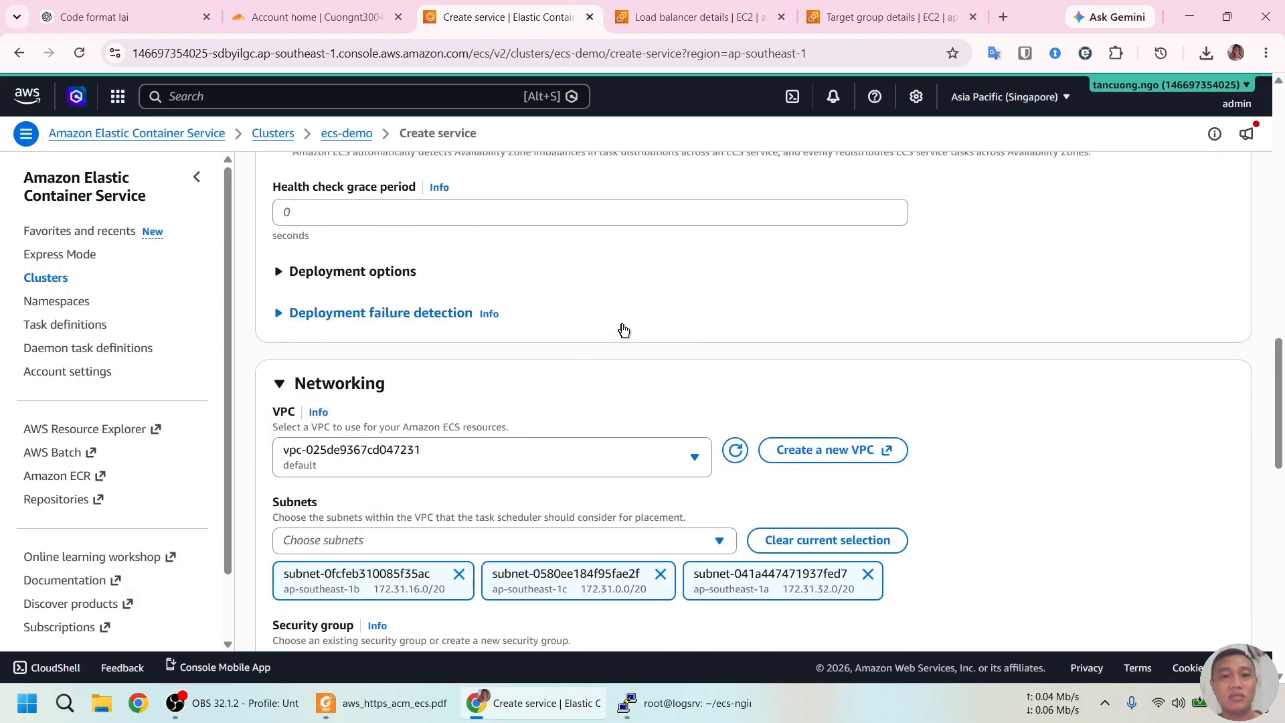
pyautogui.scroll(-2, 579, 340)
pyautogui.click(559, 295)
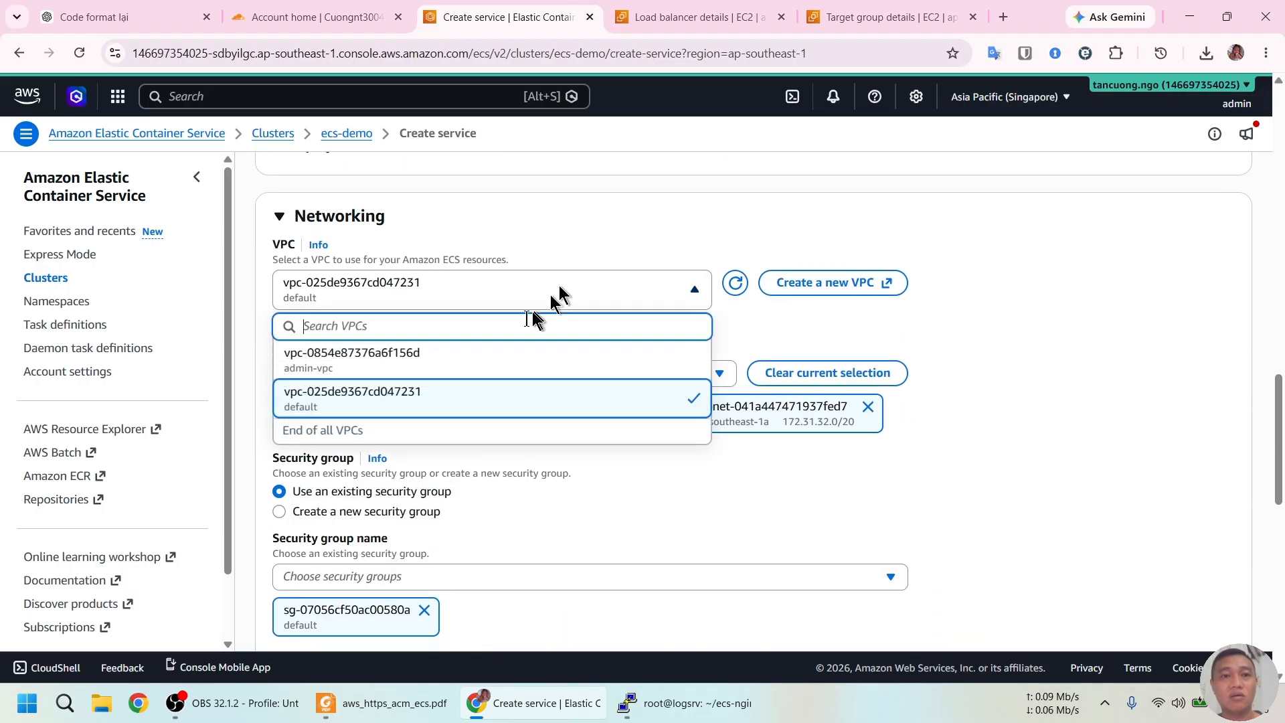
pyautogui.click(467, 365)
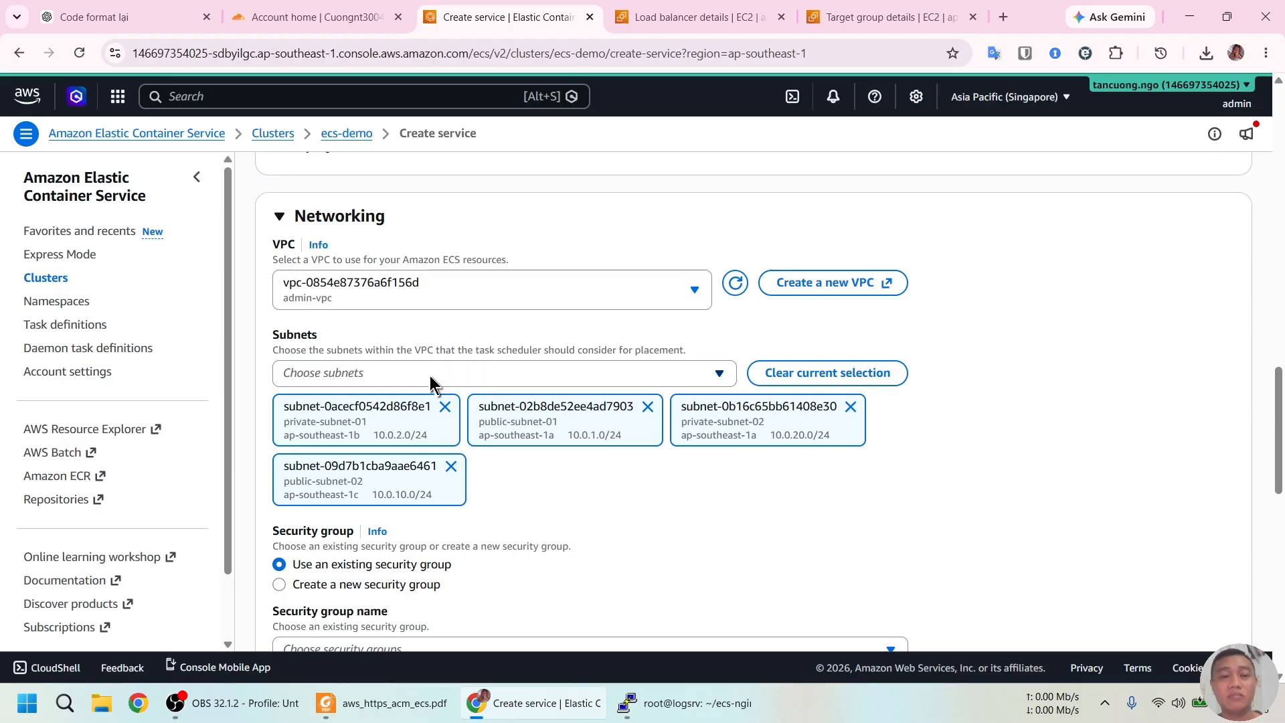
pyautogui.click(585, 372)
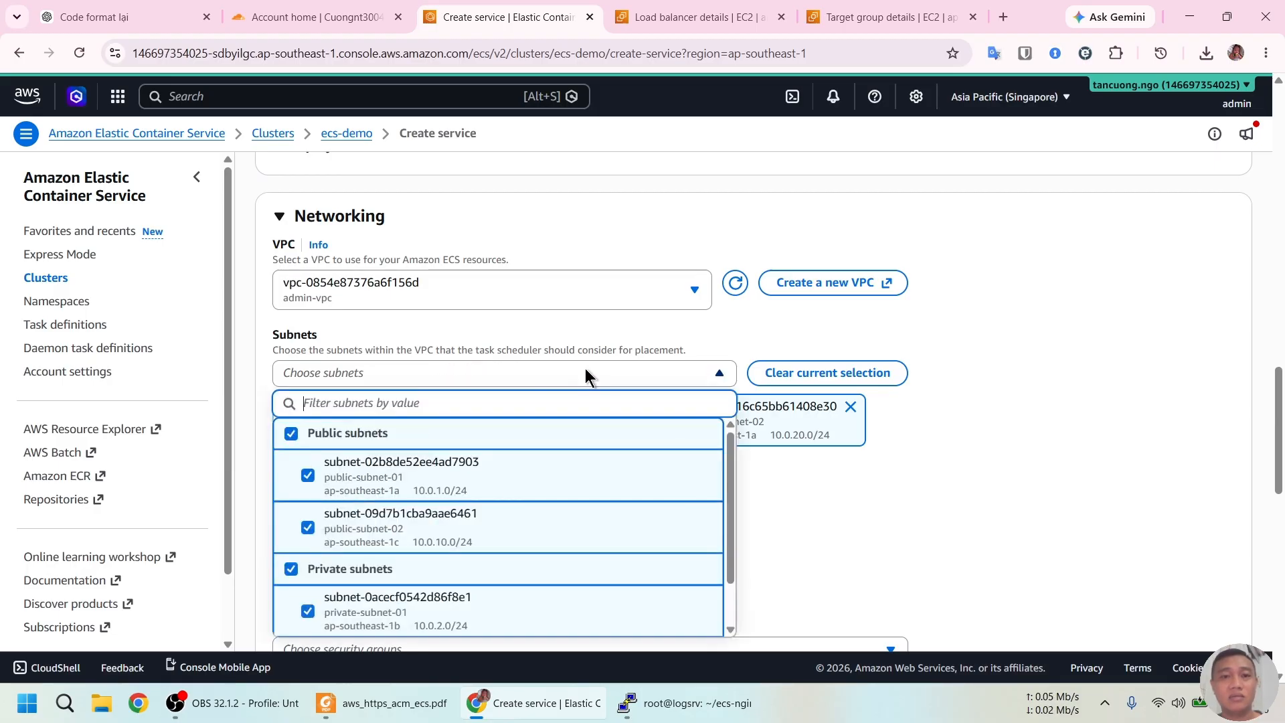
pyautogui.click(290, 570)
pyautogui.click(911, 495)
pyautogui.scroll(-1, 890, 482)
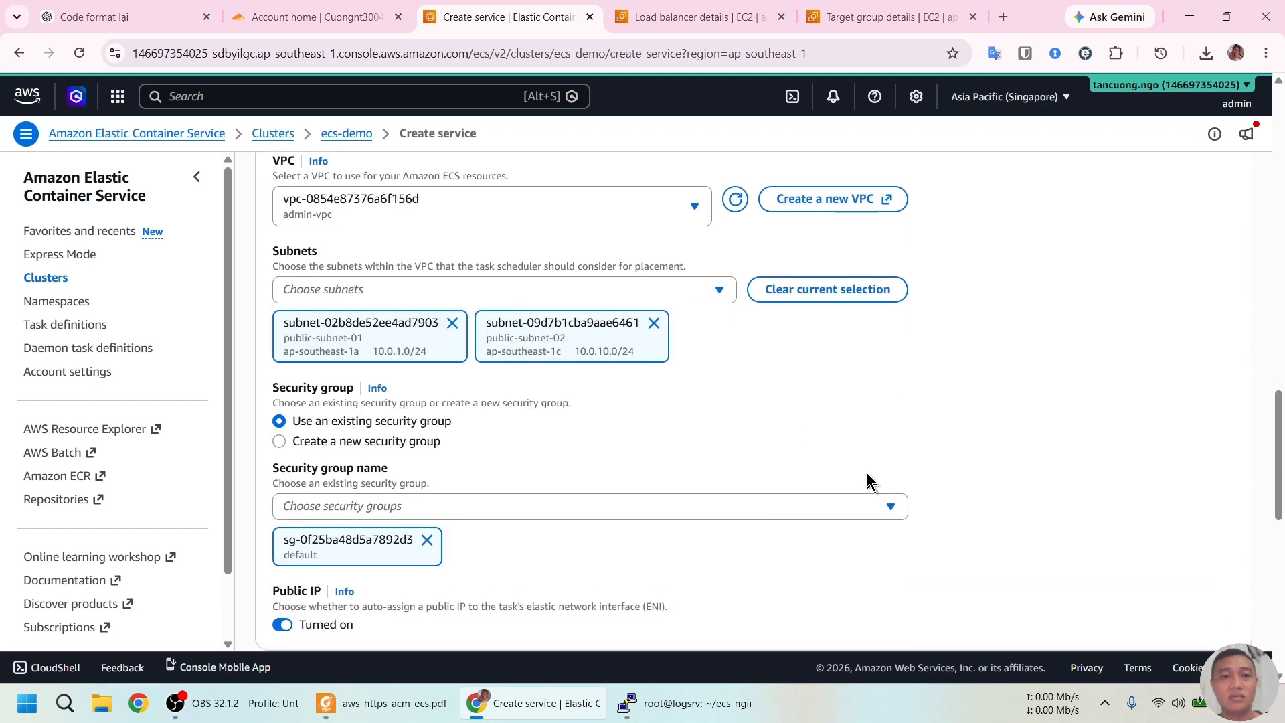
pyautogui.scroll(-1, 574, 431)
# Replace the default security group with lab-sg-1, keep Public IP on, and create the service
pyautogui.click(556, 423)
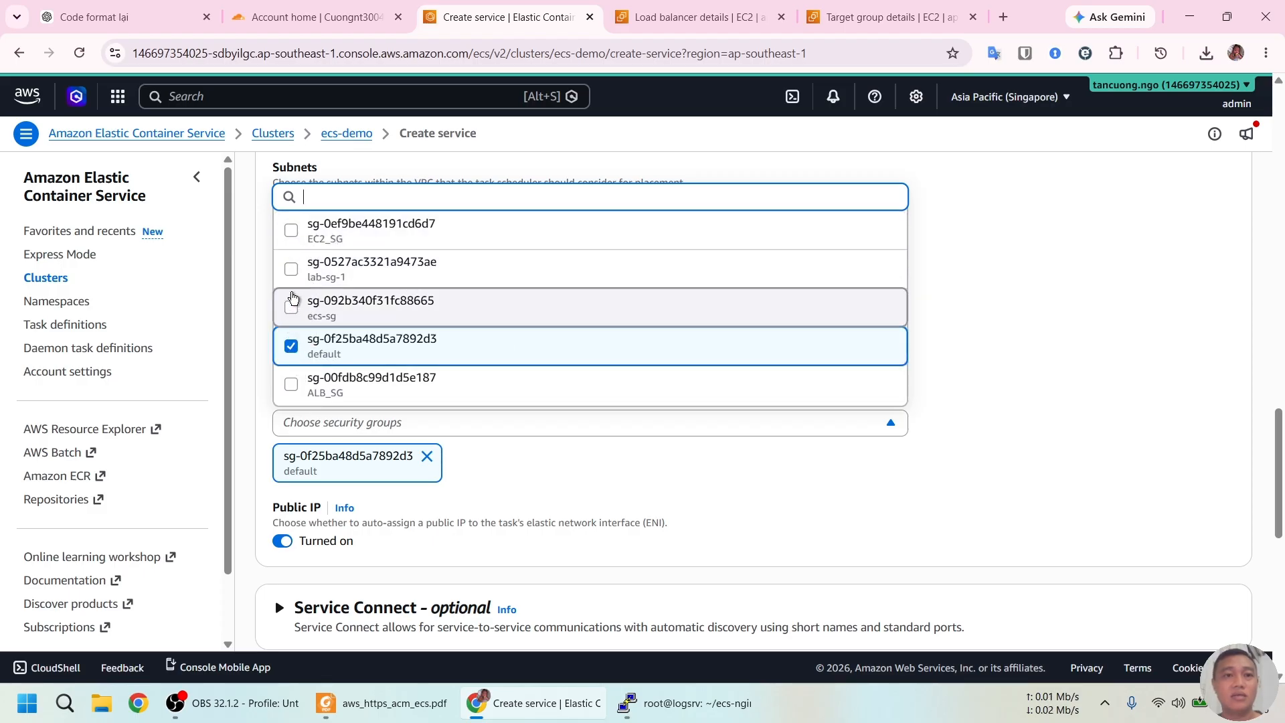
pyautogui.scroll(1, 322, 275)
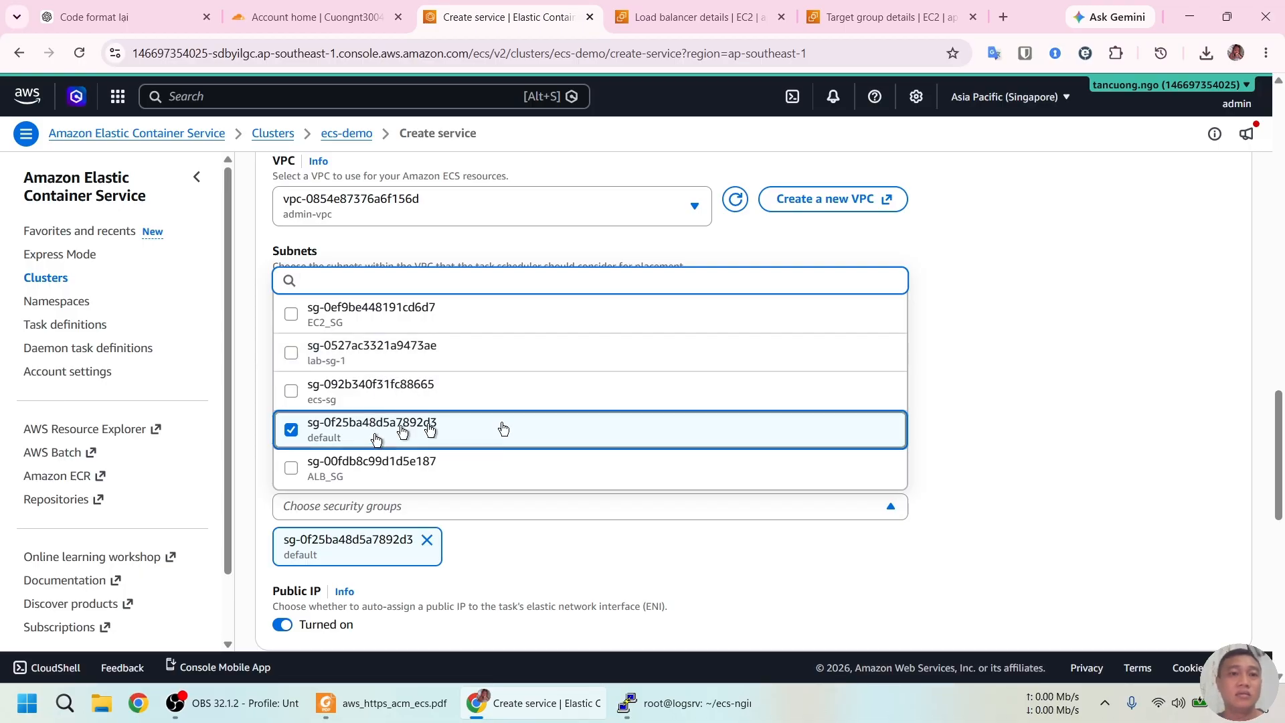
pyautogui.click(1046, 404)
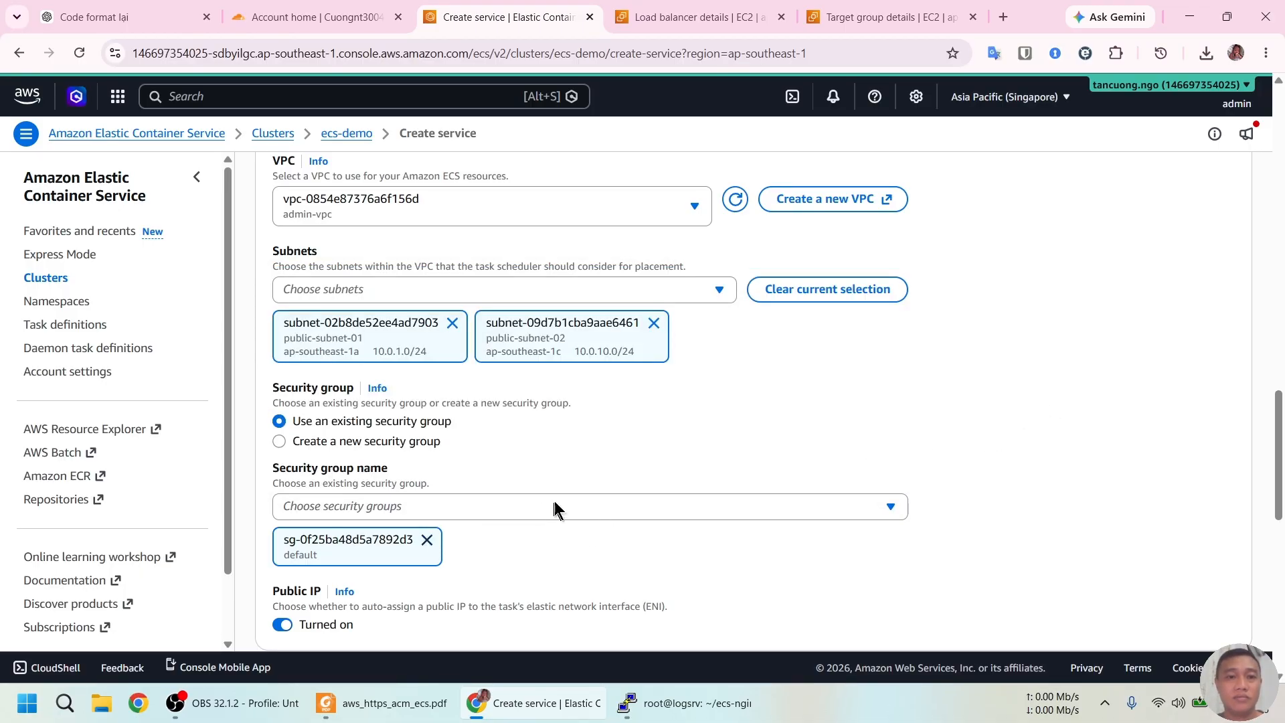
pyautogui.click(554, 506)
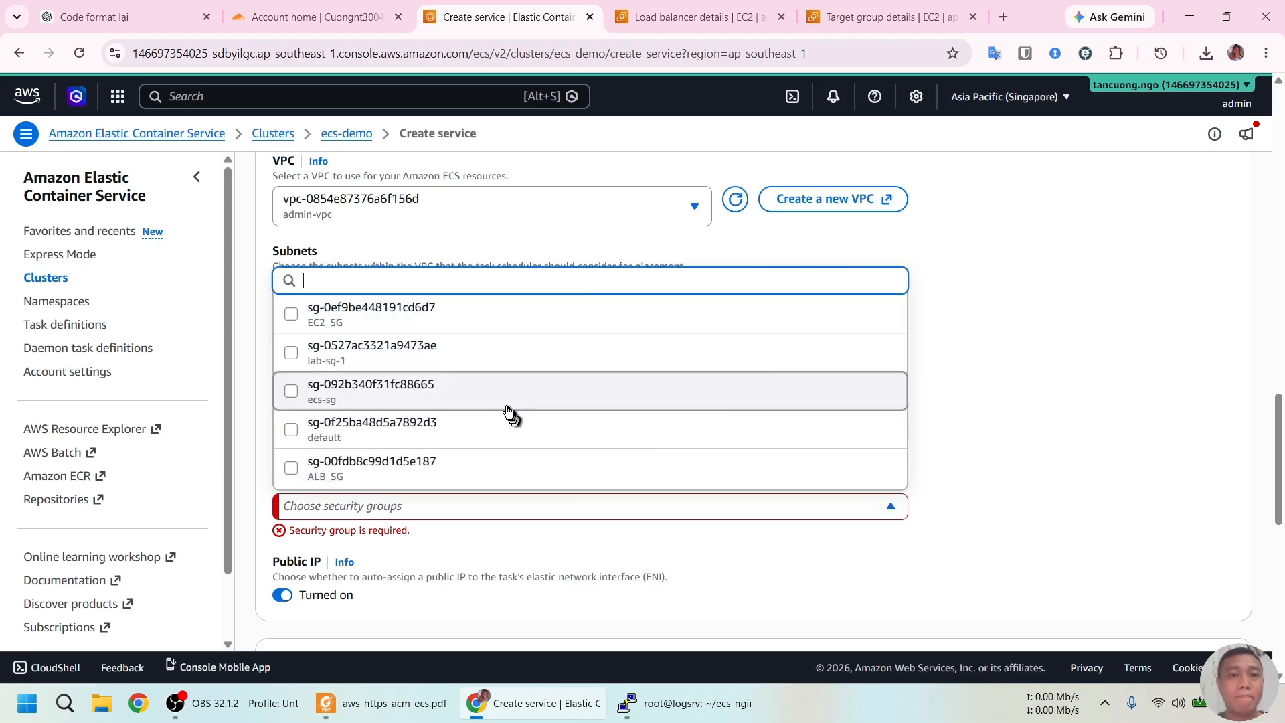
pyautogui.click(290, 353)
pyautogui.click(956, 435)
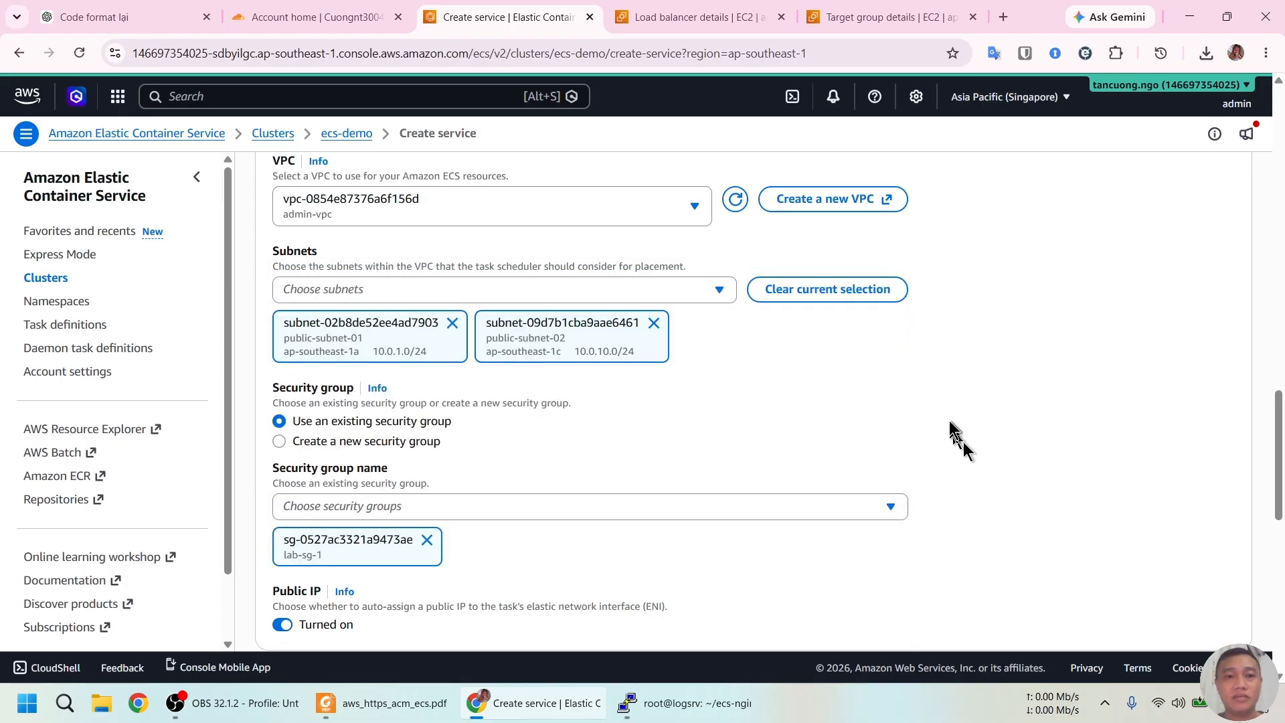
pyautogui.scroll(-3, 737, 468)
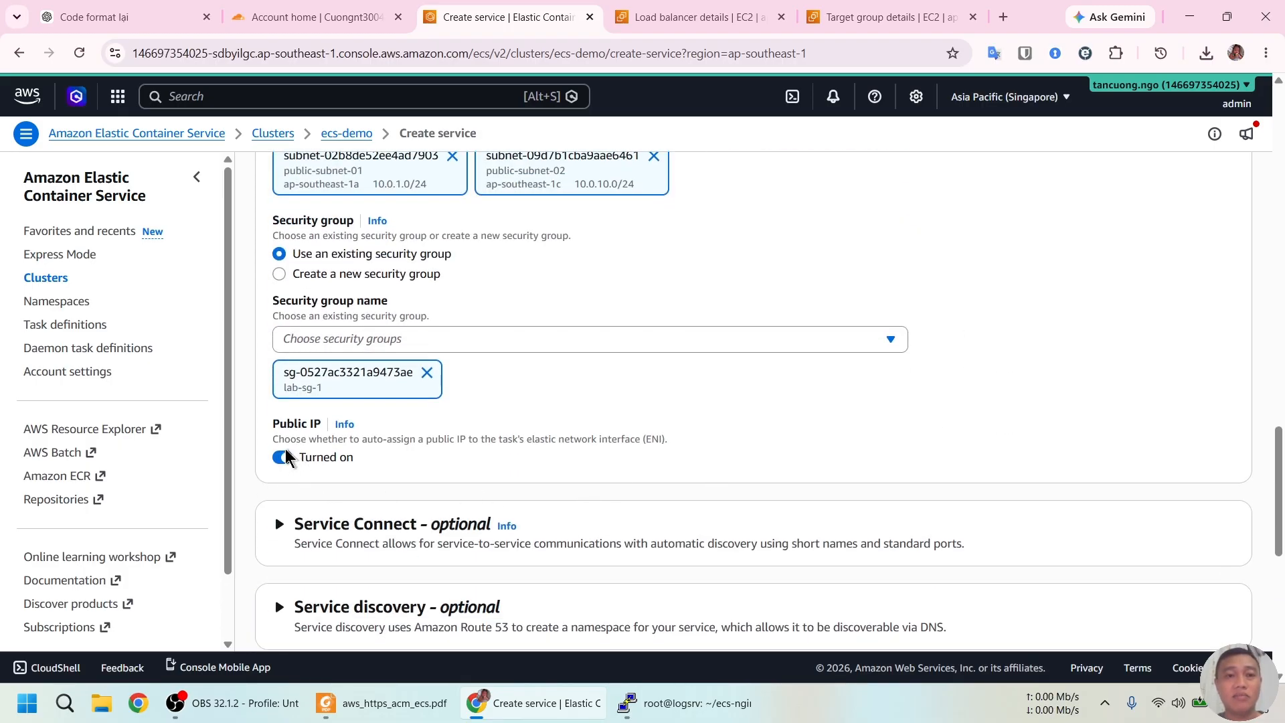
pyautogui.scroll(-6, 307, 424)
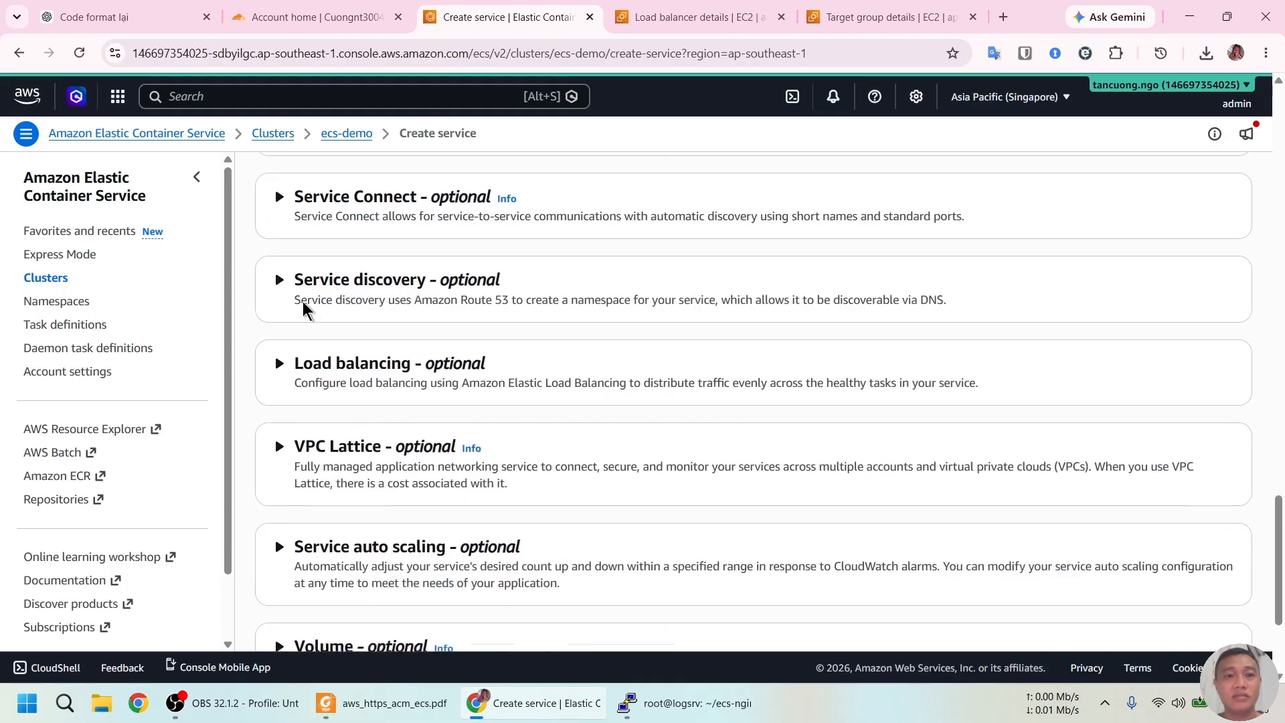
pyautogui.scroll(-2, 307, 305)
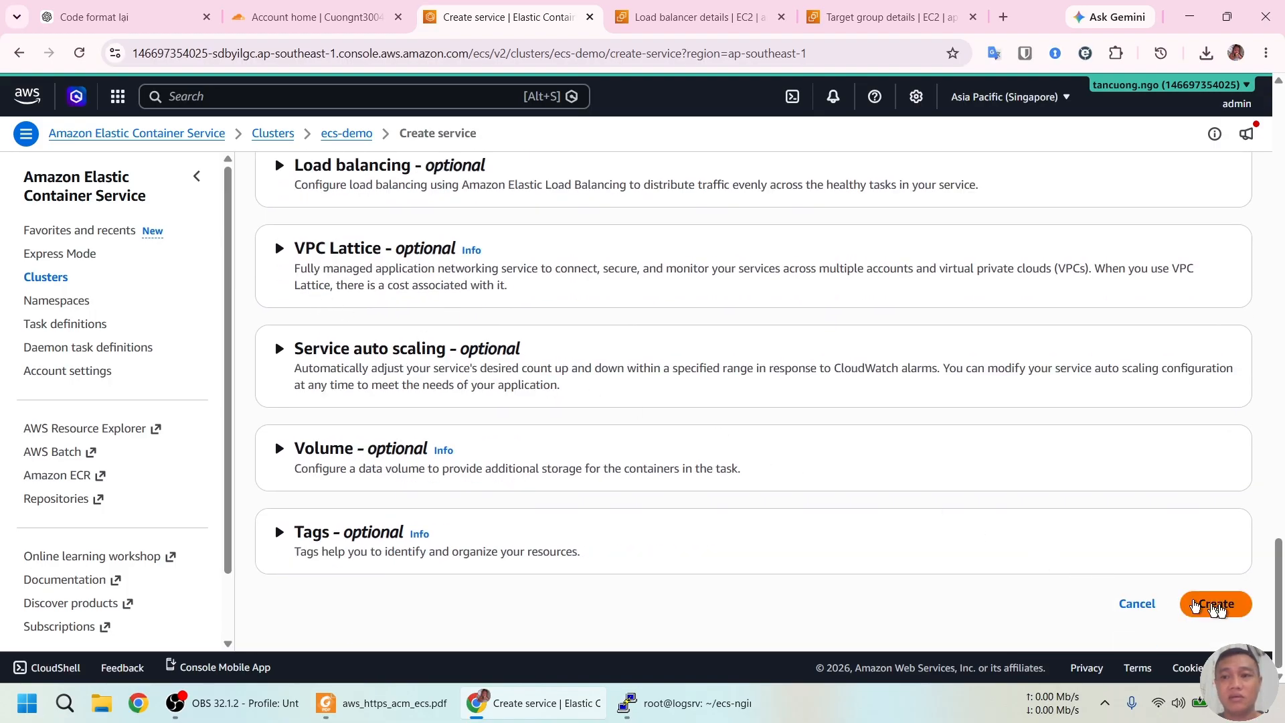
pyautogui.click(1219, 605)
# Review the guide's Step 13 networking and Application Load Balancer instructions
pyautogui.click(388, 703)
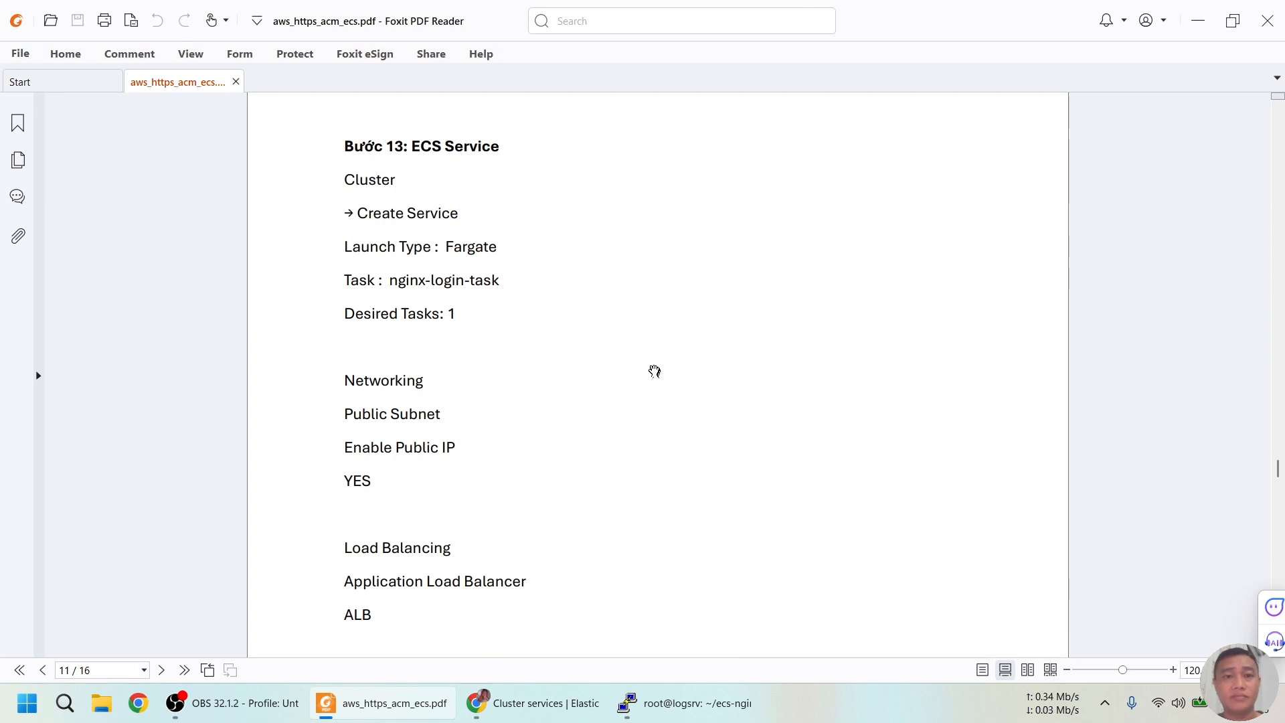
pyautogui.scroll(-3, 654, 370)
pyautogui.scroll(1, 654, 371)
pyautogui.scroll(-1, 654, 370)
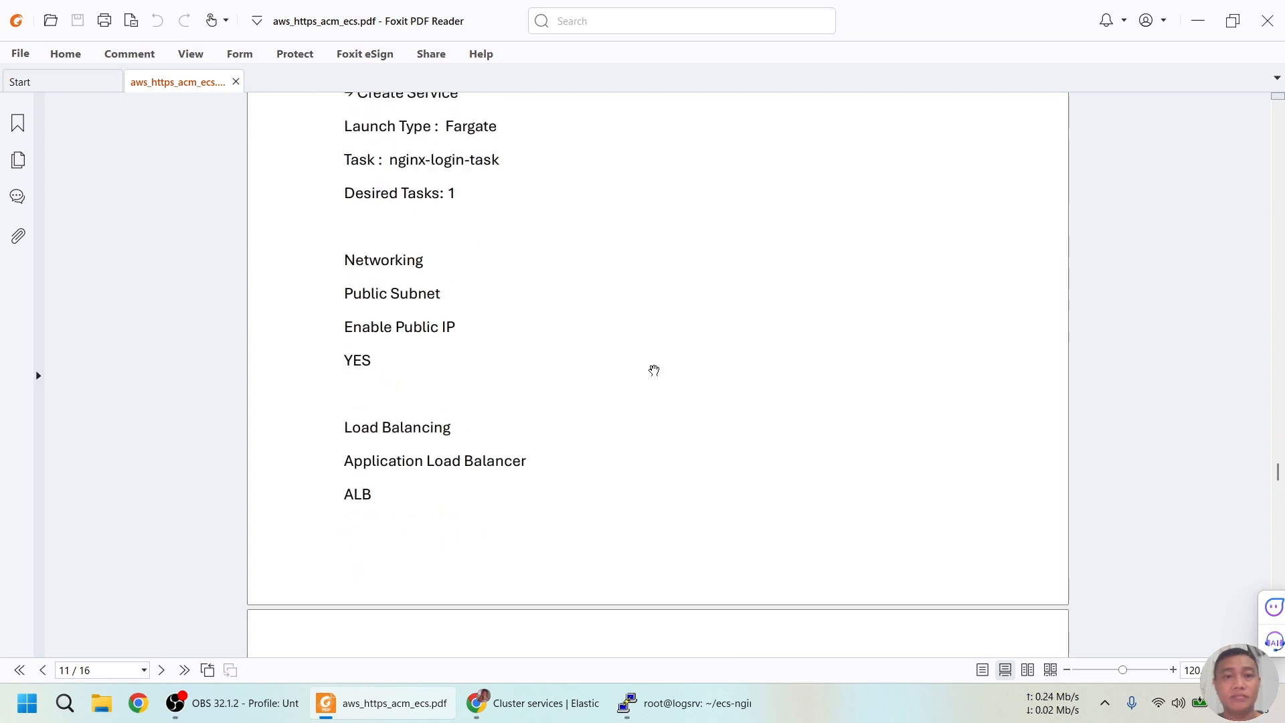
# Open nginx-login-task-service-6wu4yy54 from the ecs-demo services list and start updating it
pyautogui.click(533, 704)
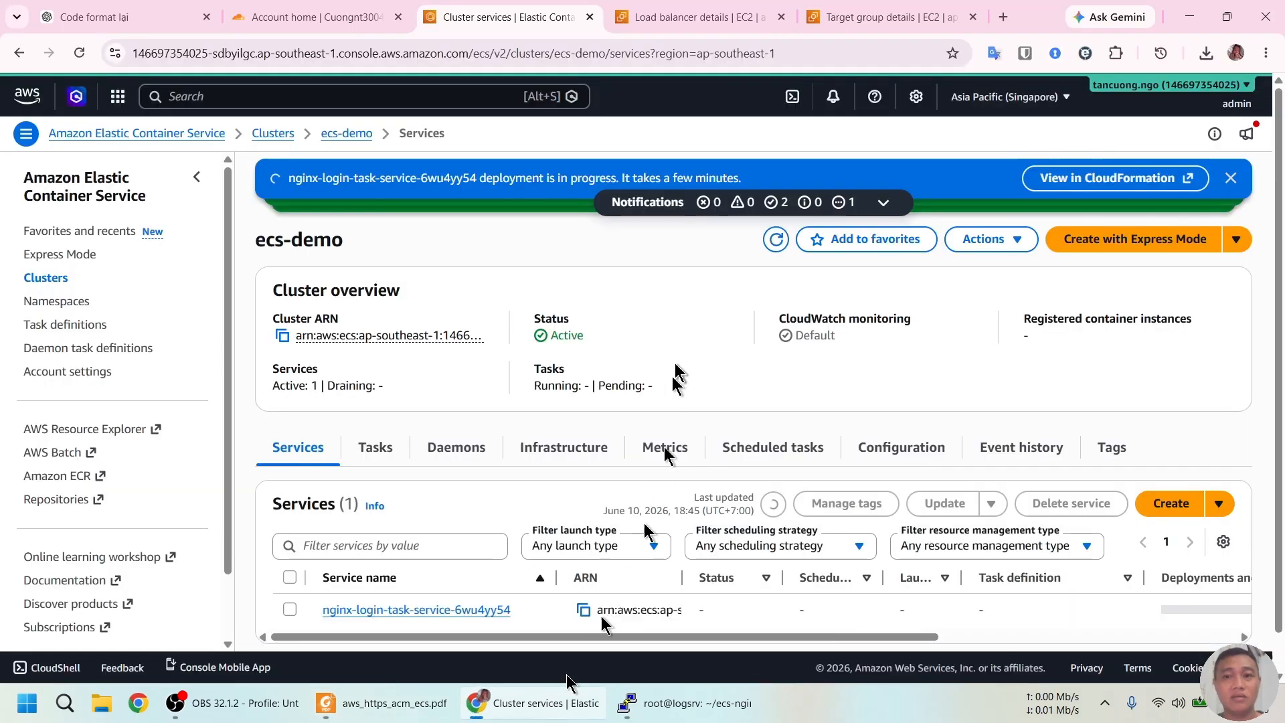
pyautogui.scroll(-1, 565, 368)
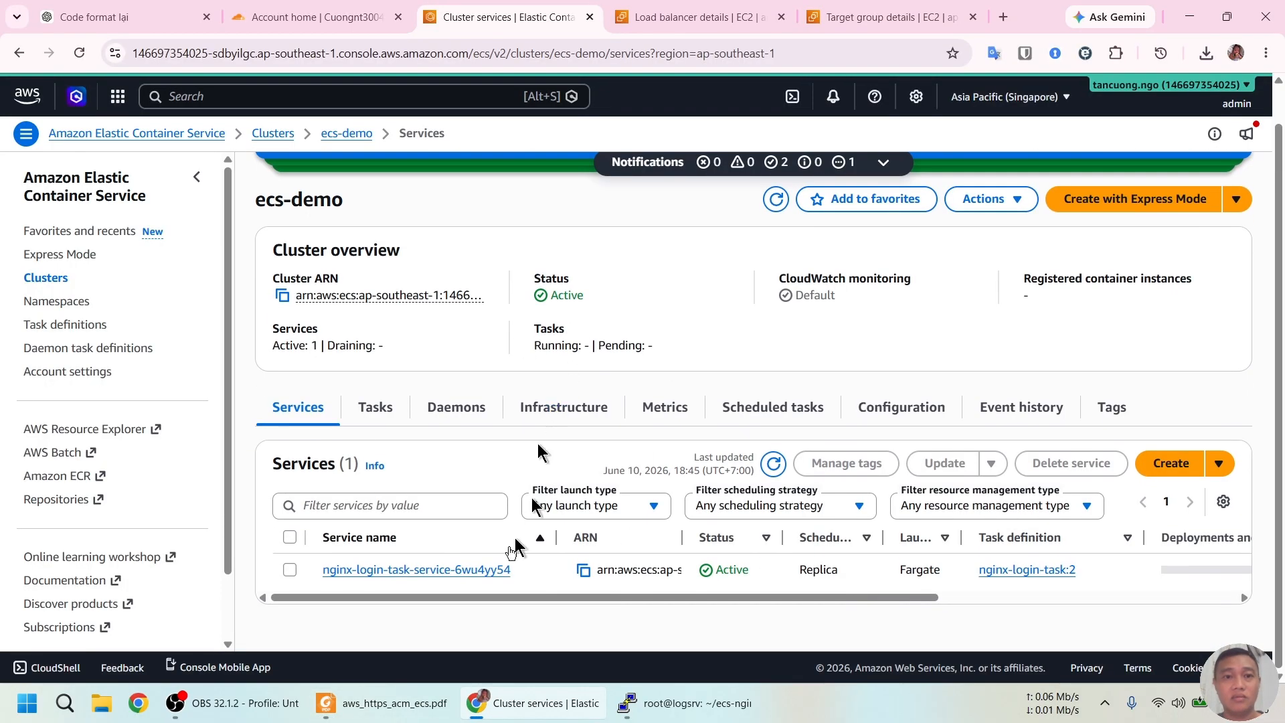
pyautogui.click(436, 570)
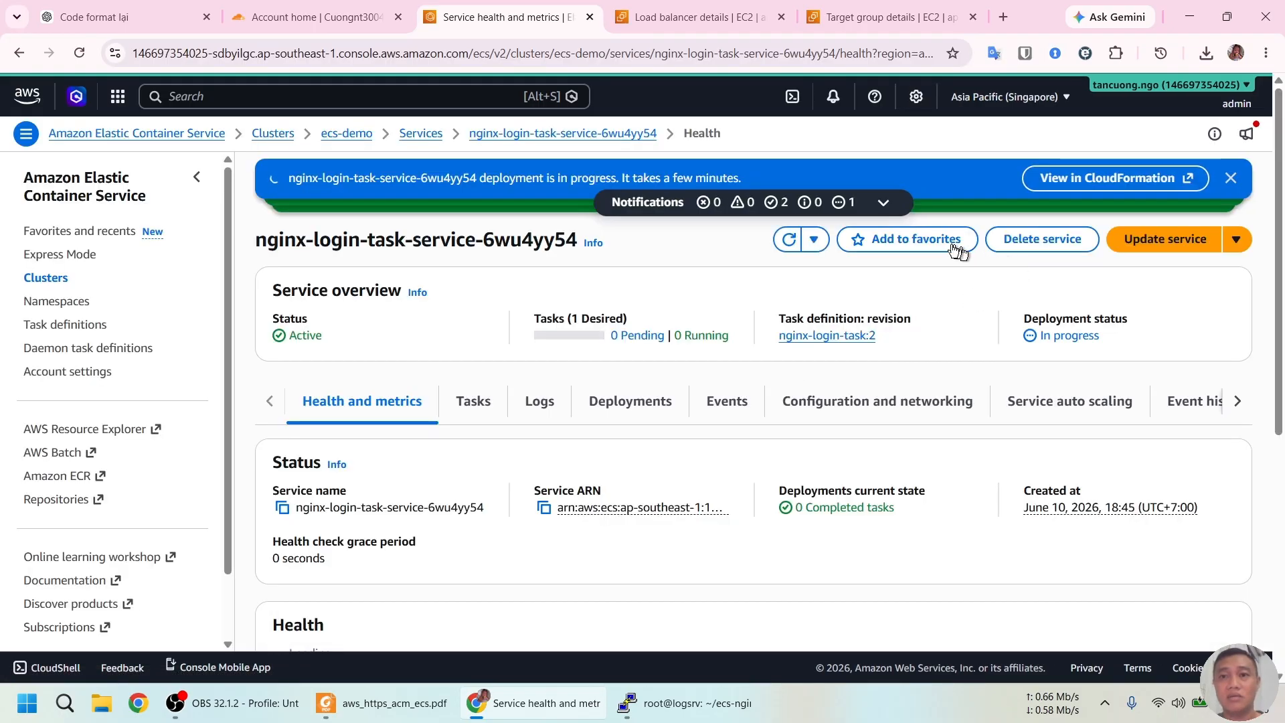
pyautogui.click(1146, 241)
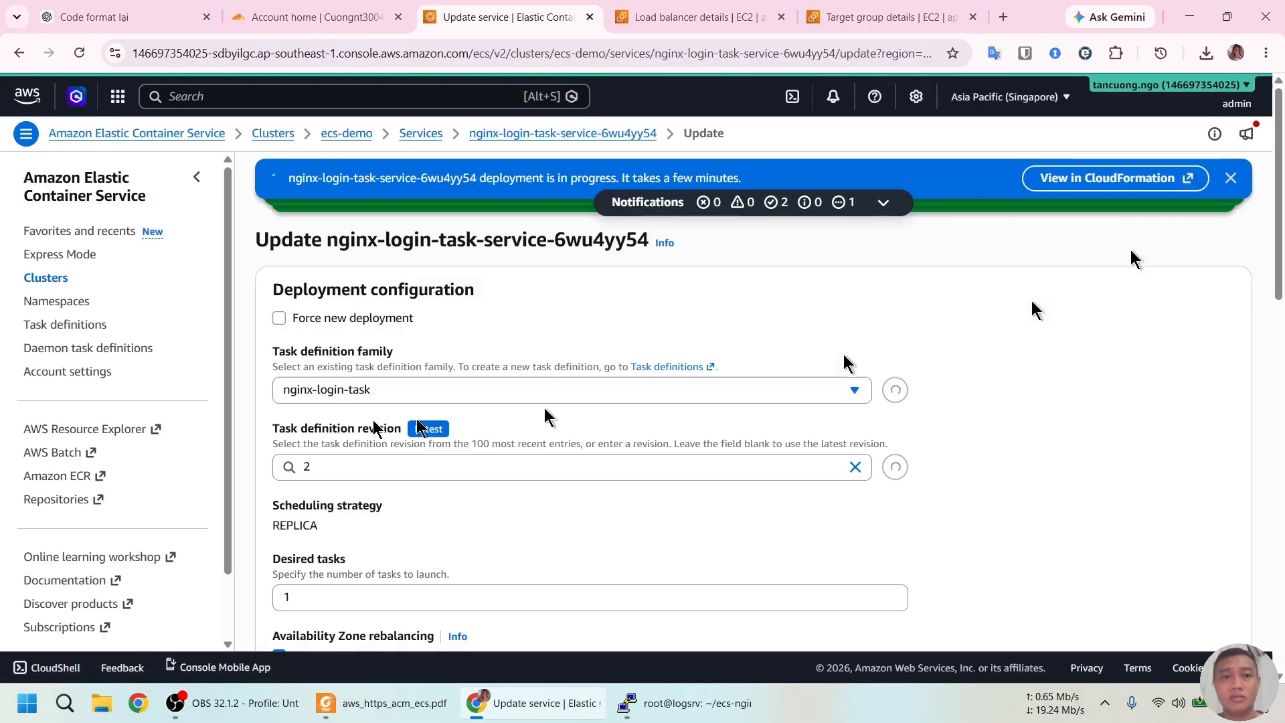
# Turn on load balancing and add a load balancer for the nginx 80:80 container
pyautogui.scroll(-10, 486, 421)
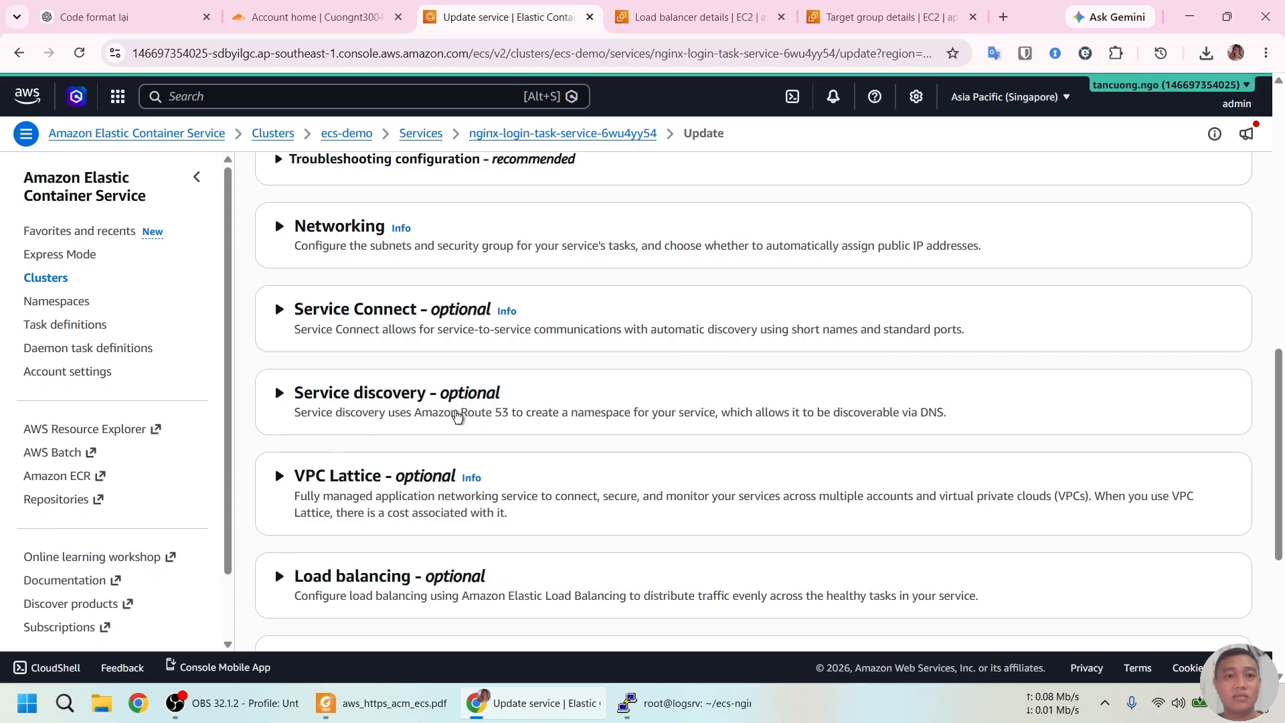
pyautogui.click(330, 577)
pyautogui.scroll(-4, 589, 436)
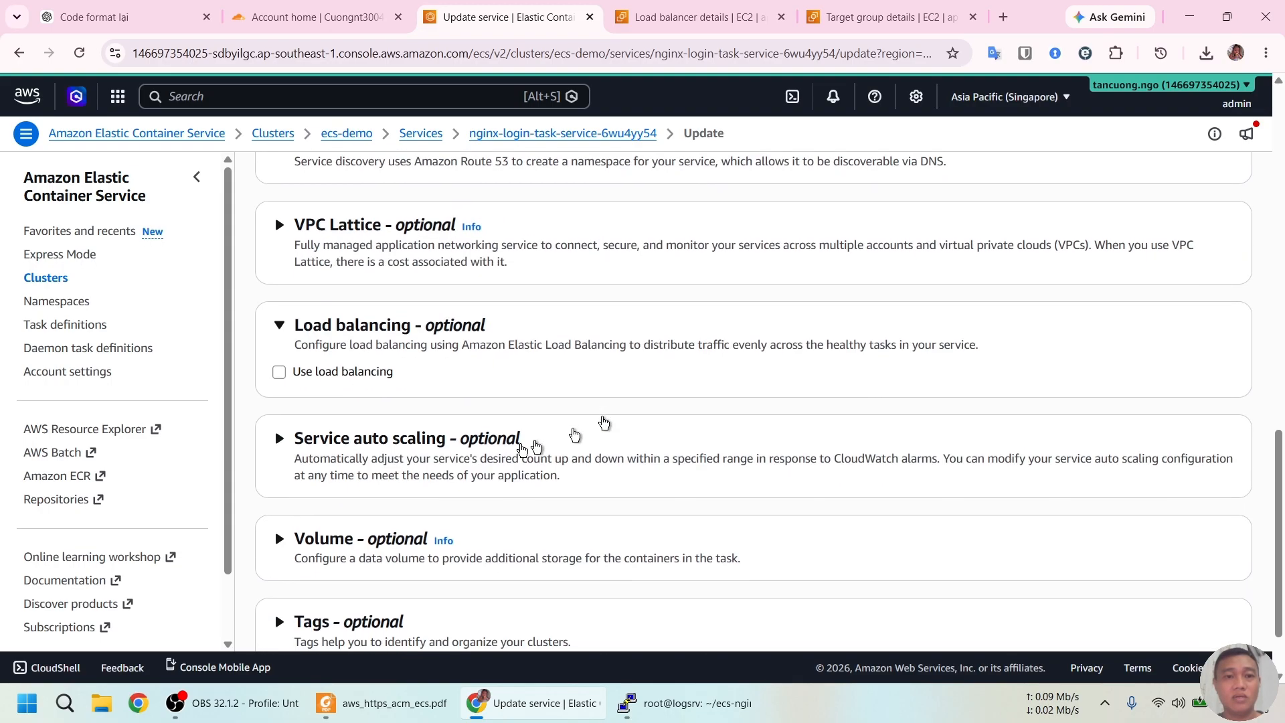
pyautogui.click(282, 375)
pyautogui.scroll(-3, 455, 385)
pyautogui.click(441, 275)
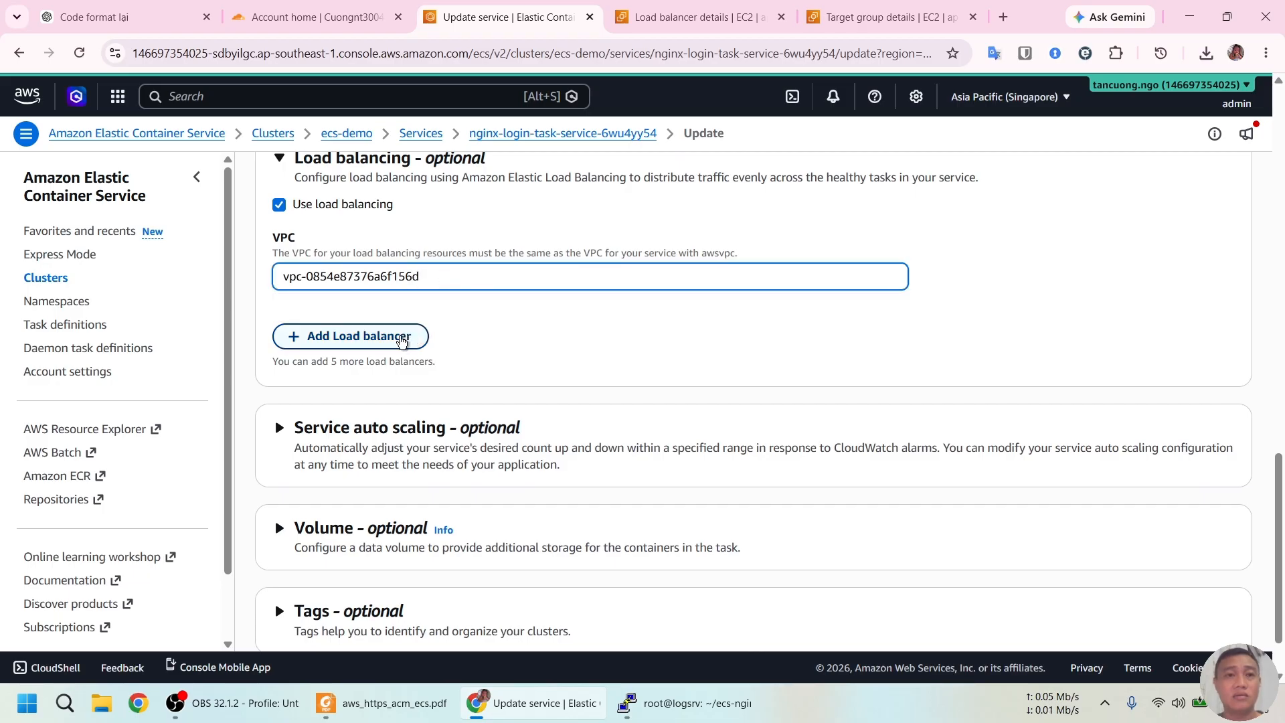
pyautogui.click(401, 338)
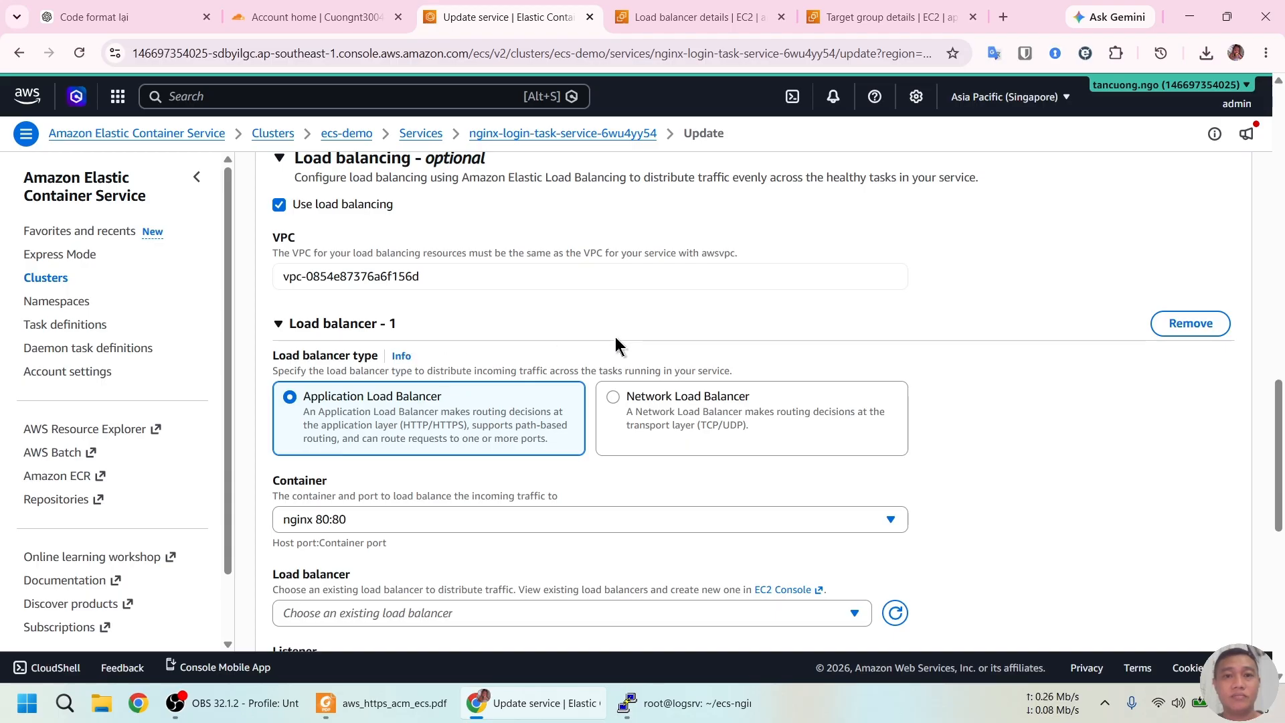
pyautogui.scroll(-2, 618, 328)
pyautogui.press('ctrl')
pyautogui.click(555, 351)
pyautogui.click(556, 351)
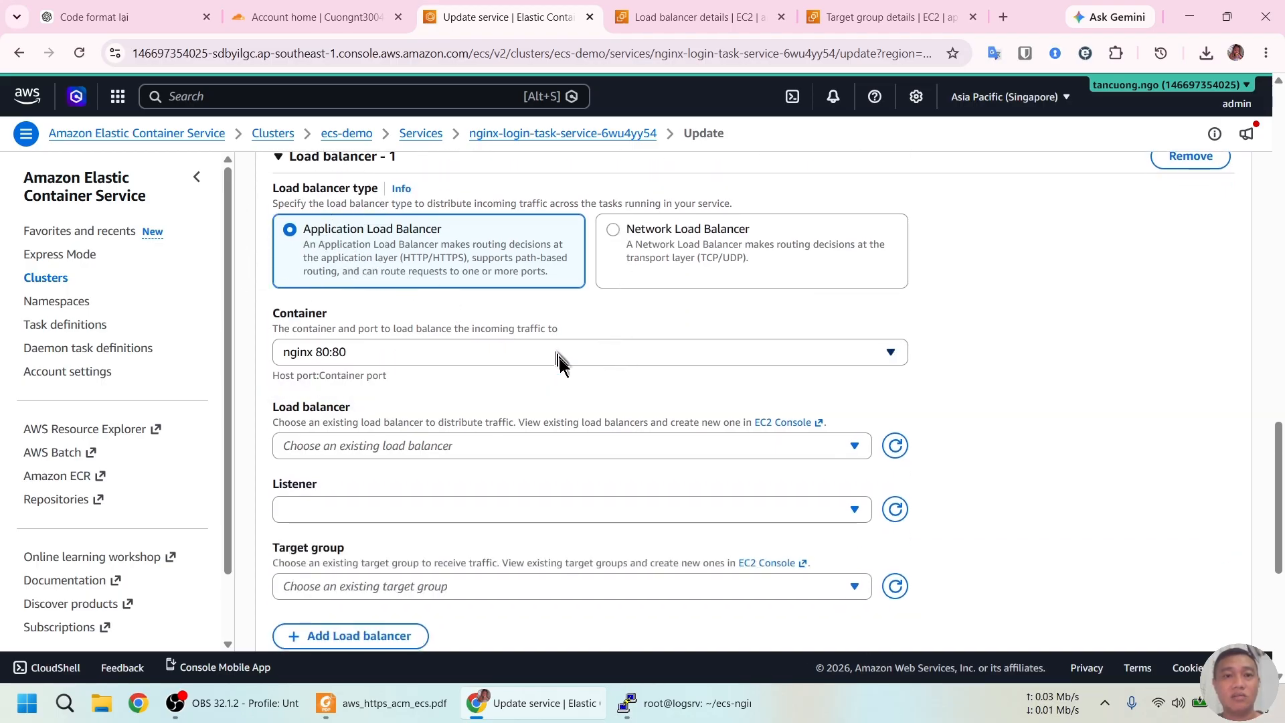
# Use ecs-demo-alb with the HTTPS:443 listener and target group ecs-nginx-tg
pyautogui.click(460, 444)
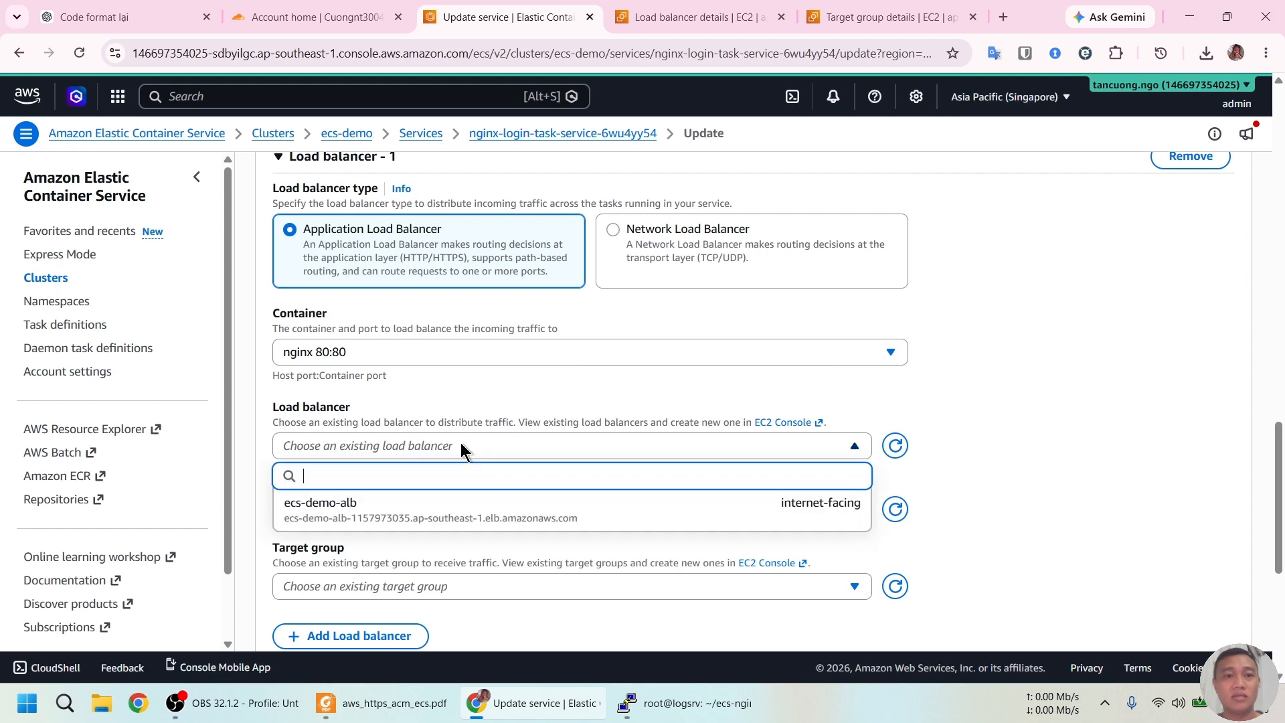
pyautogui.click(440, 510)
pyautogui.click(472, 520)
pyautogui.click(459, 580)
pyautogui.scroll(-3, 1045, 468)
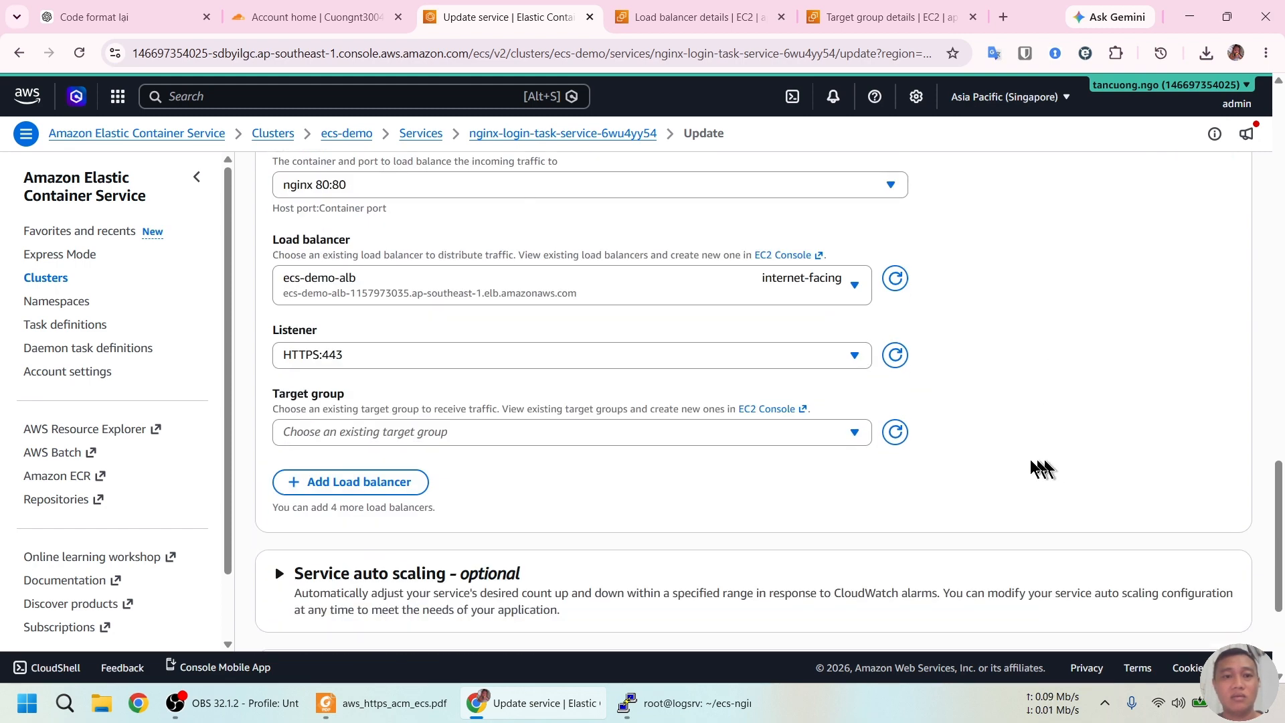
pyautogui.click(579, 441)
pyautogui.click(505, 499)
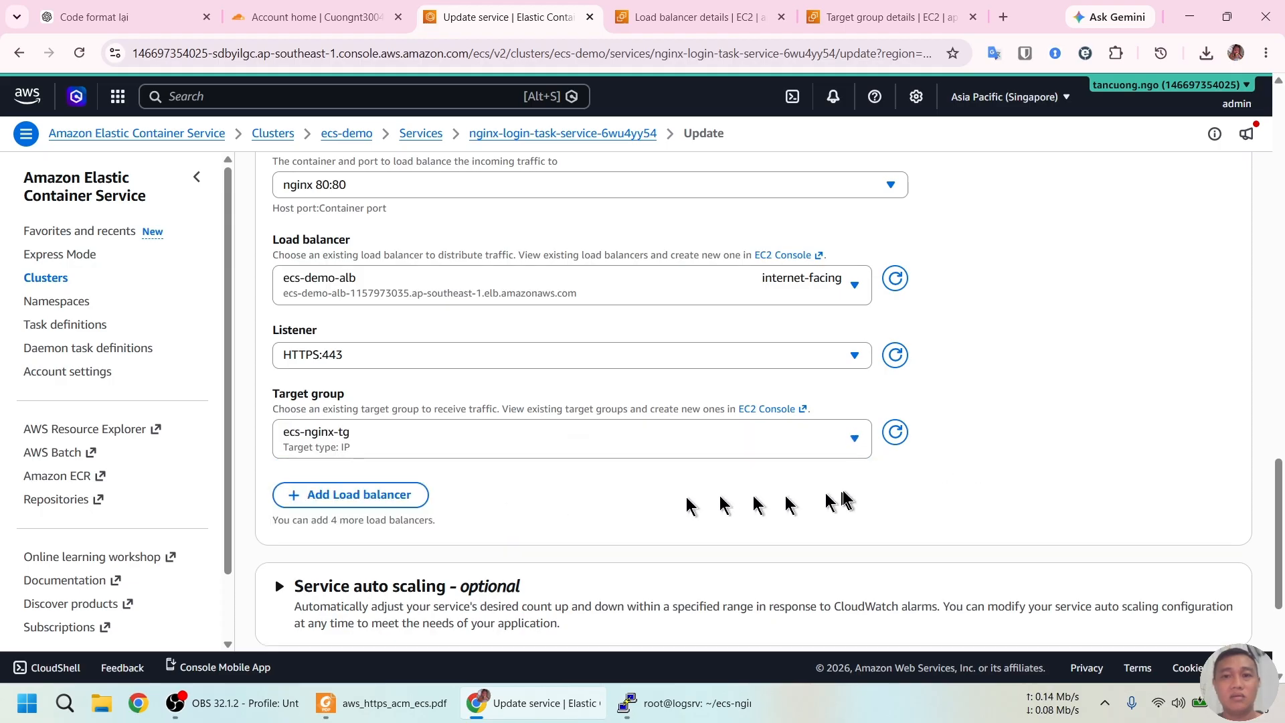
# Tick Force new deployment and apply the service update
pyautogui.scroll(6, 845, 499)
pyautogui.scroll(-5, 845, 499)
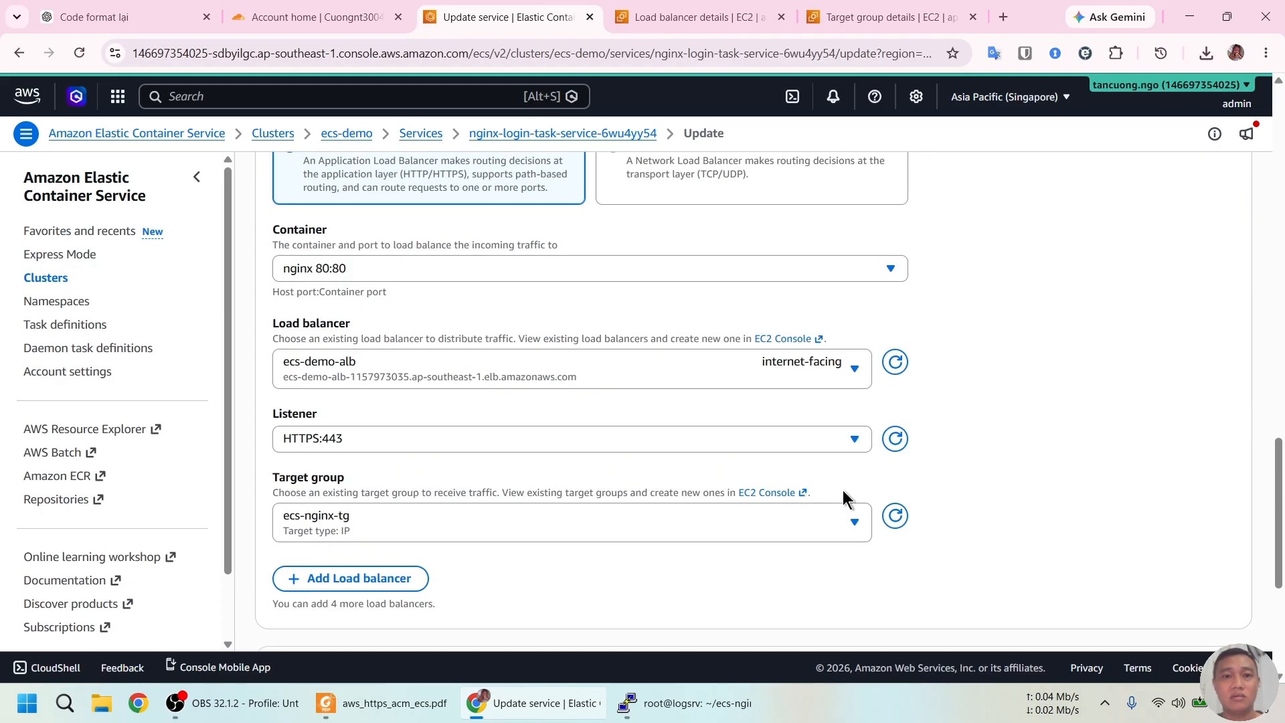
pyautogui.scroll(-5, 844, 497)
pyautogui.scroll(7, 603, 402)
pyautogui.scroll(20, 577, 375)
pyautogui.click(296, 317)
pyautogui.scroll(-20, 1020, 423)
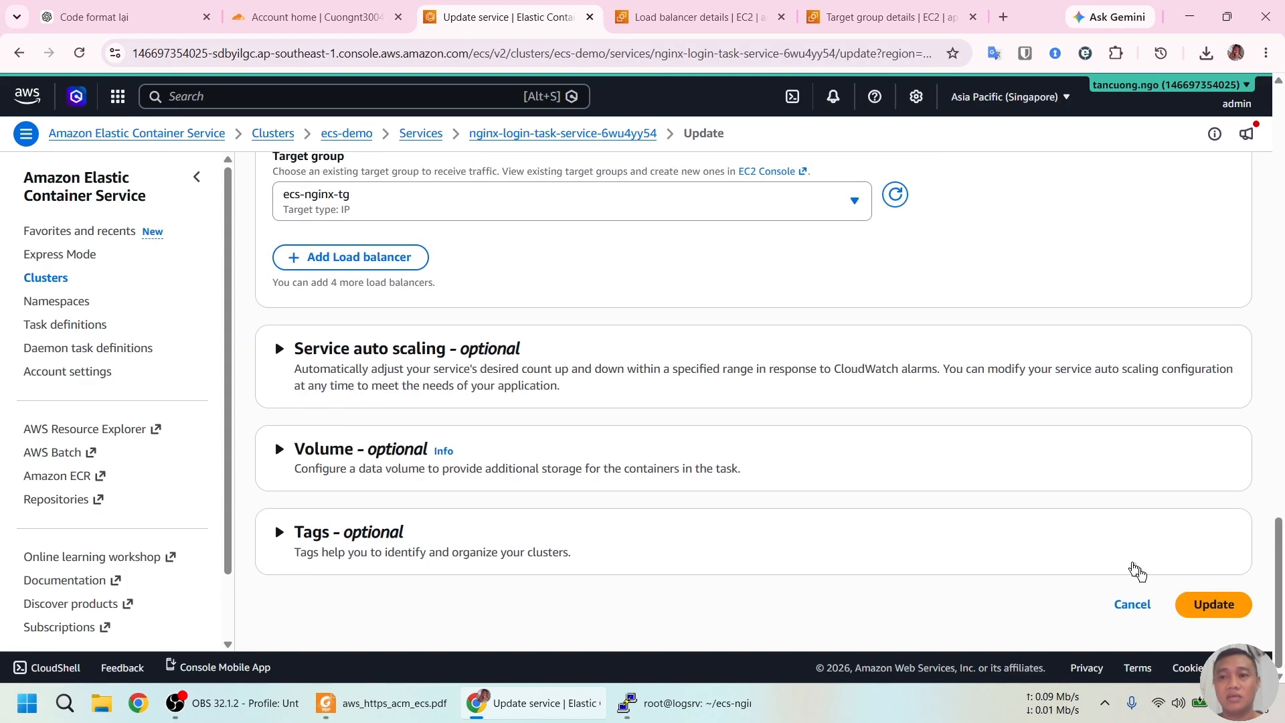
pyautogui.click(1213, 612)
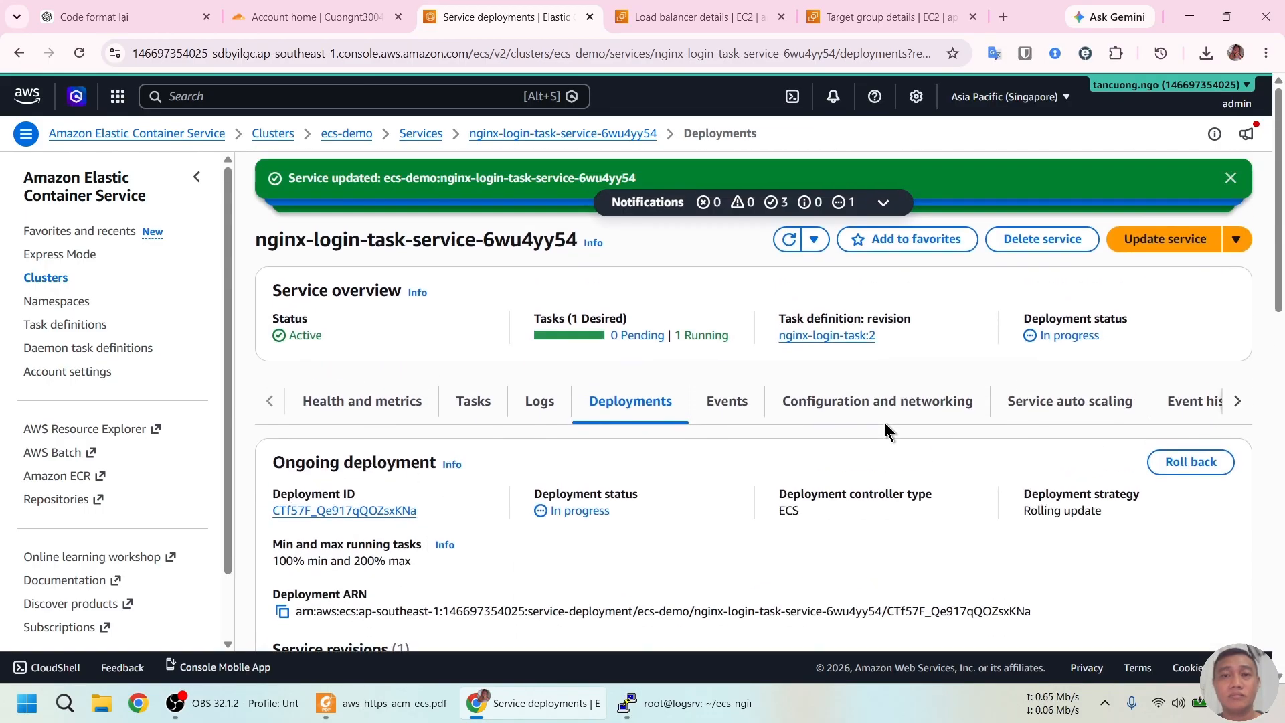
pyautogui.click(388, 703)
# Read the guide's Steps 14–15 on target health and ALB DNS, then return to ecs-demo-alb's details
pyautogui.scroll(-5, 543, 495)
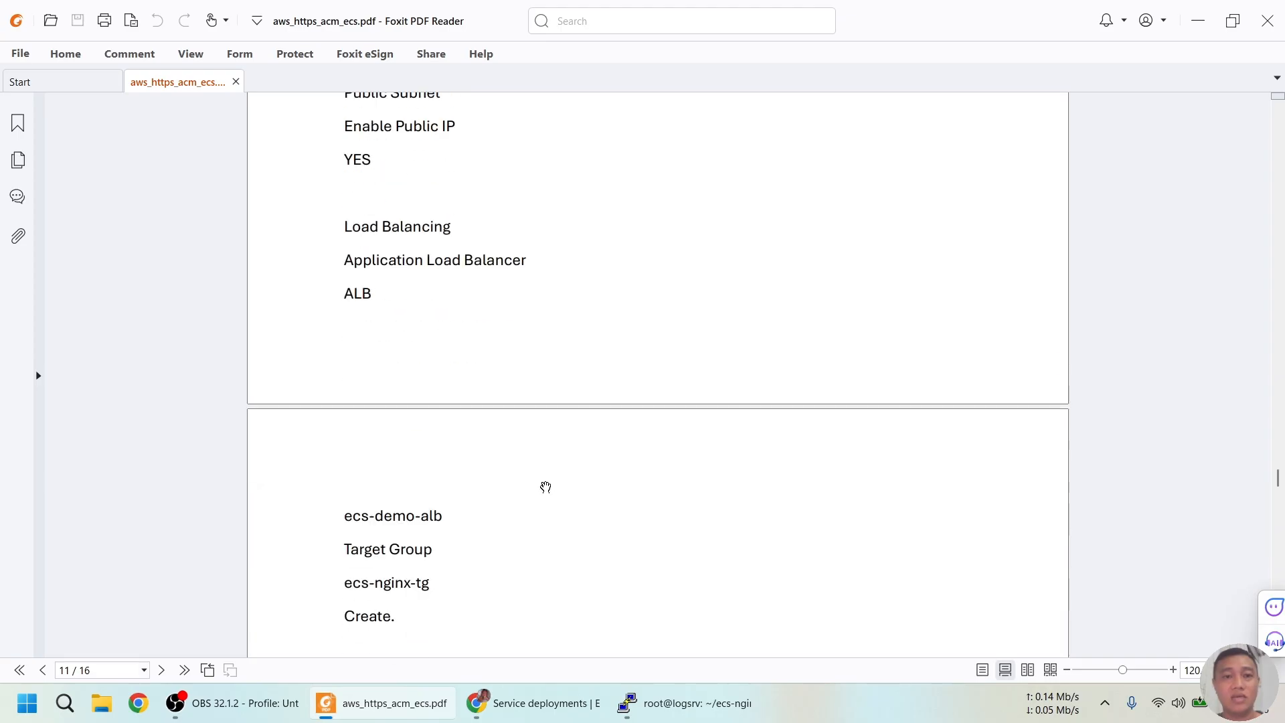
pyautogui.scroll(-1, 551, 472)
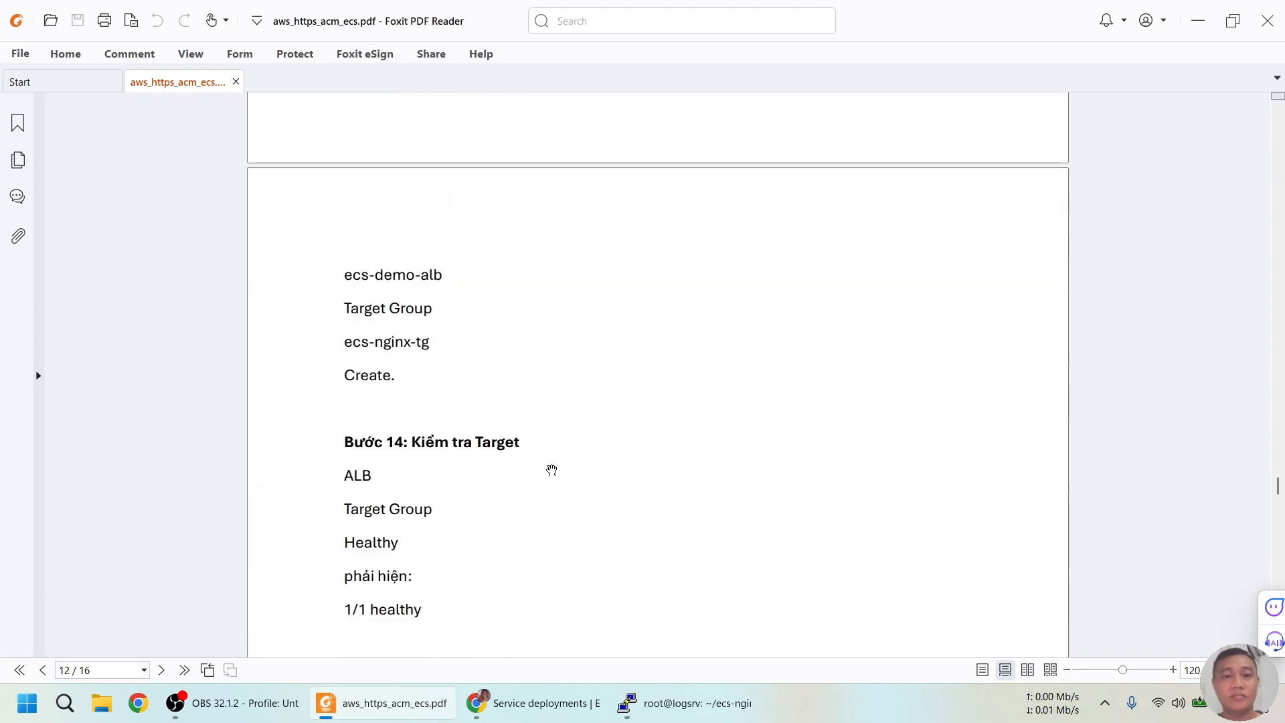
pyautogui.scroll(-1, 552, 471)
pyautogui.scroll(-3, 551, 460)
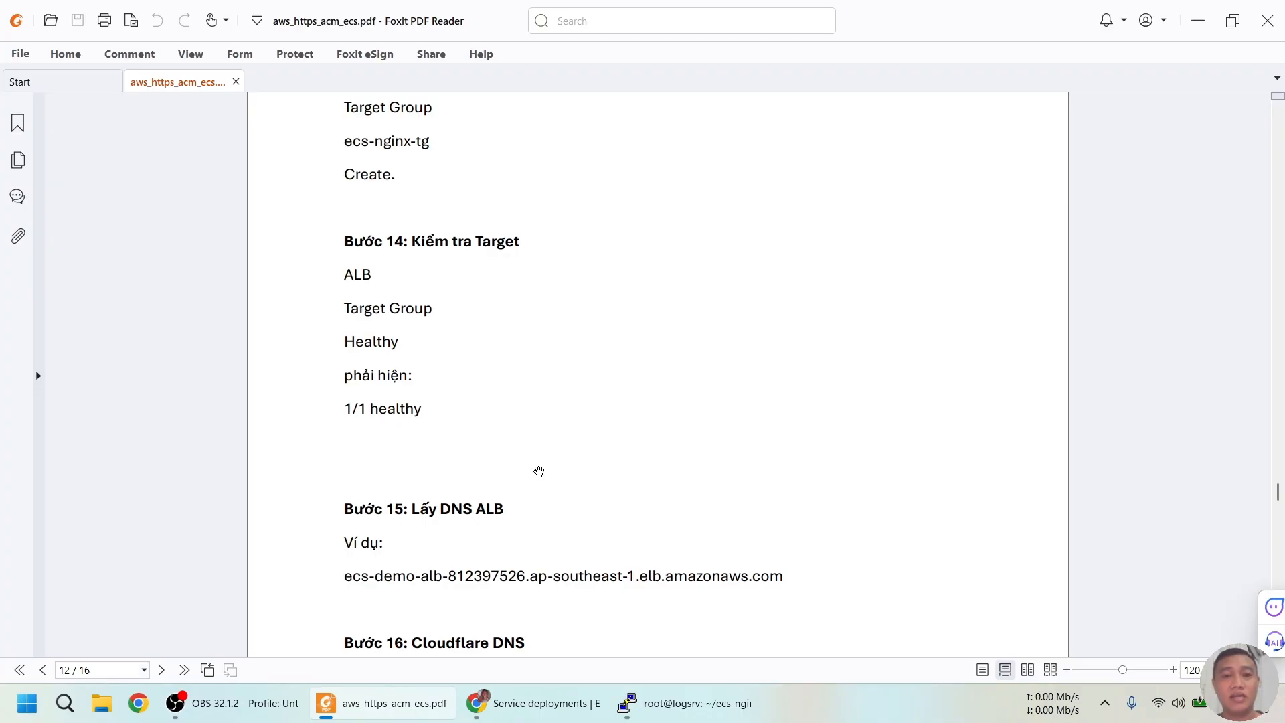
pyautogui.hotkey('alt', 'Tab')
pyautogui.click(659, 17)
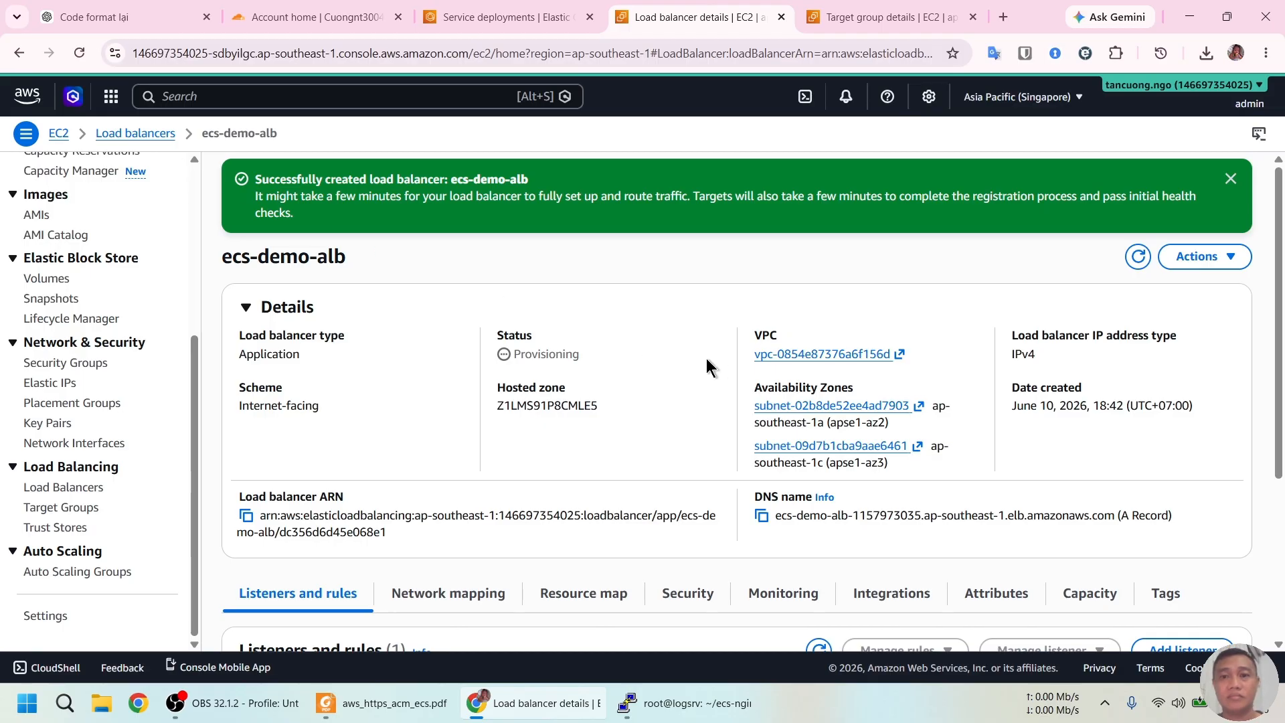
# Copy the ecs-demo-alb DNS name, check the guide's Step 16, and go to Cloudflare's dientutinhoc.com DNS records
pyautogui.scroll(-2, 705, 359)
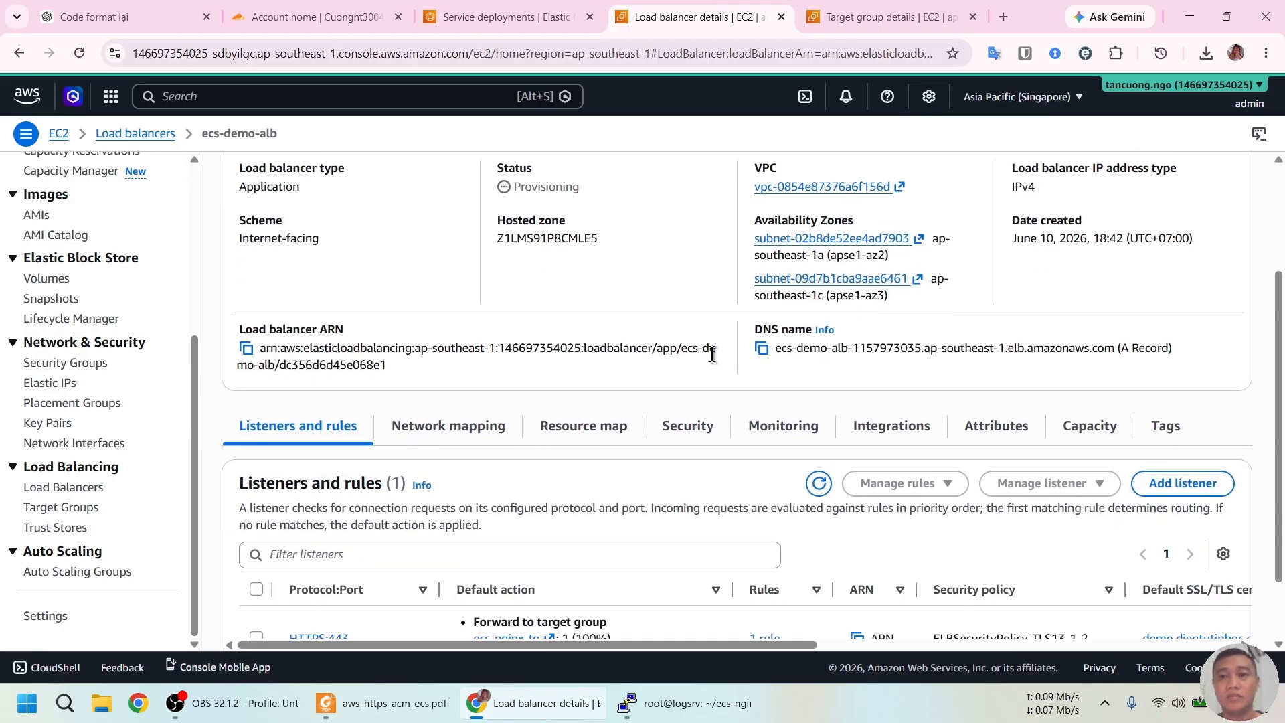
pyautogui.click(763, 349)
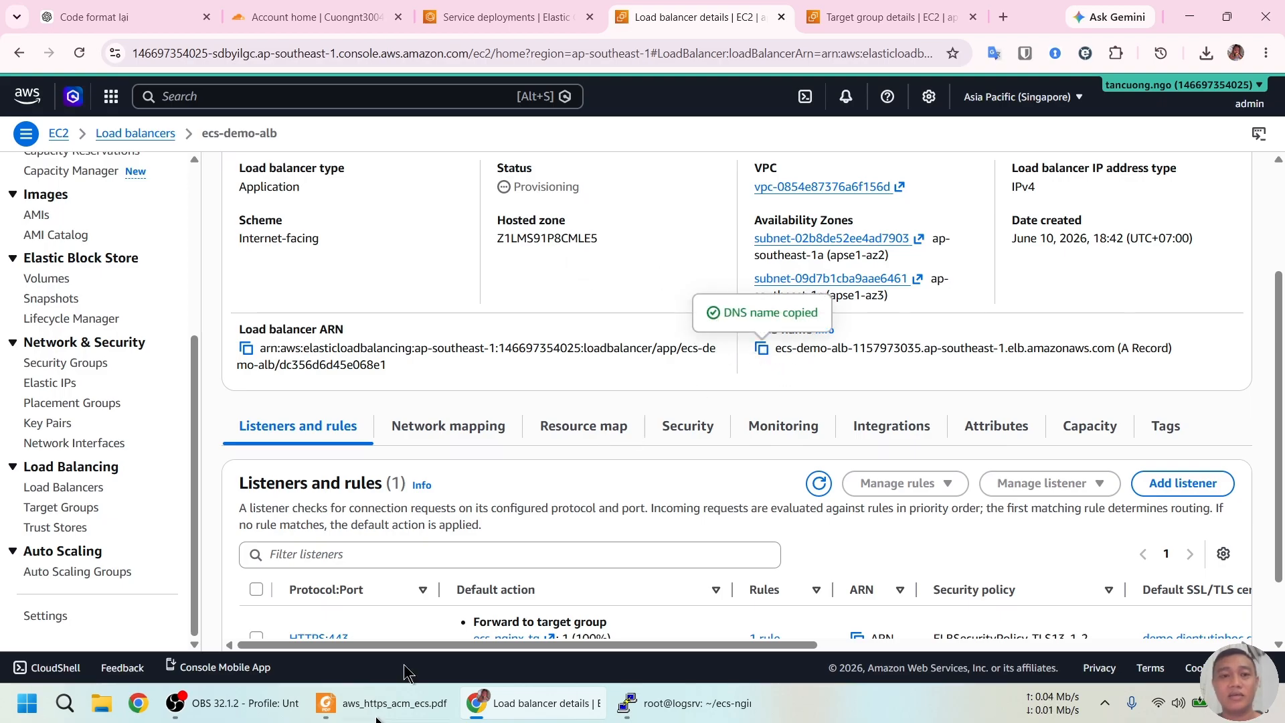
pyautogui.moveTo(416, 699)
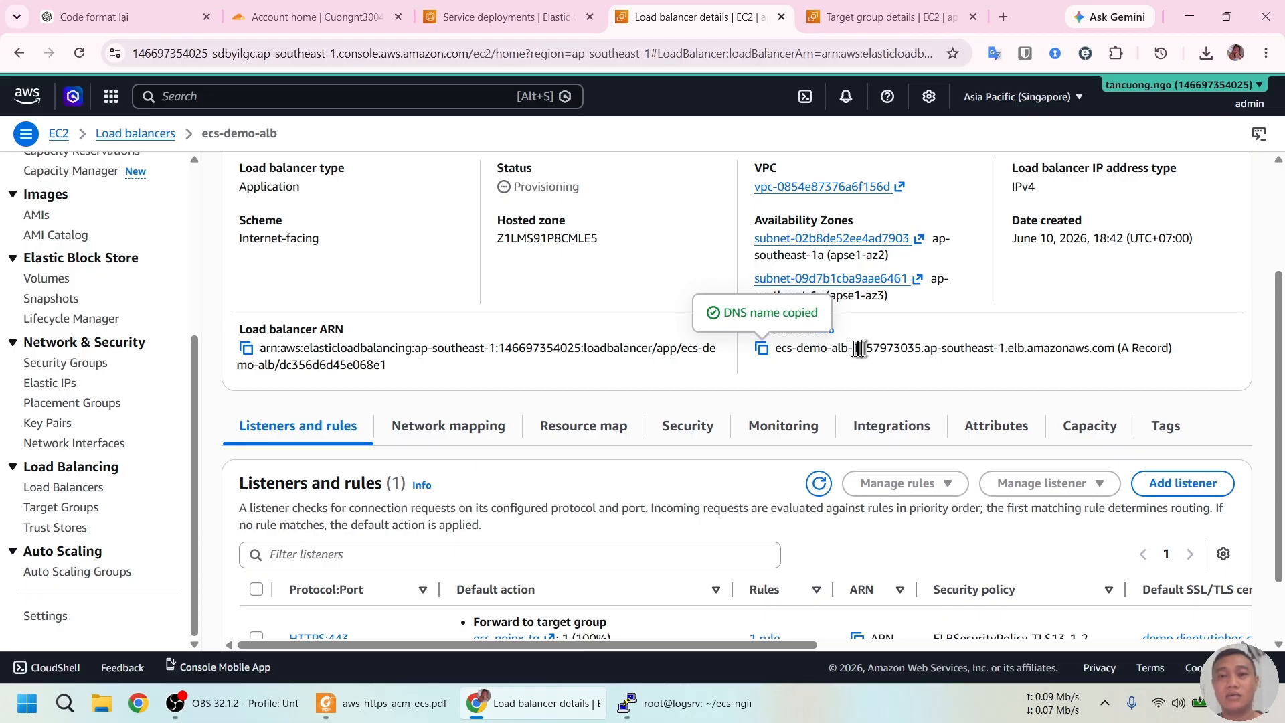
pyautogui.click(382, 703)
pyautogui.scroll(-2, 599, 405)
pyautogui.scroll(-5, 598, 405)
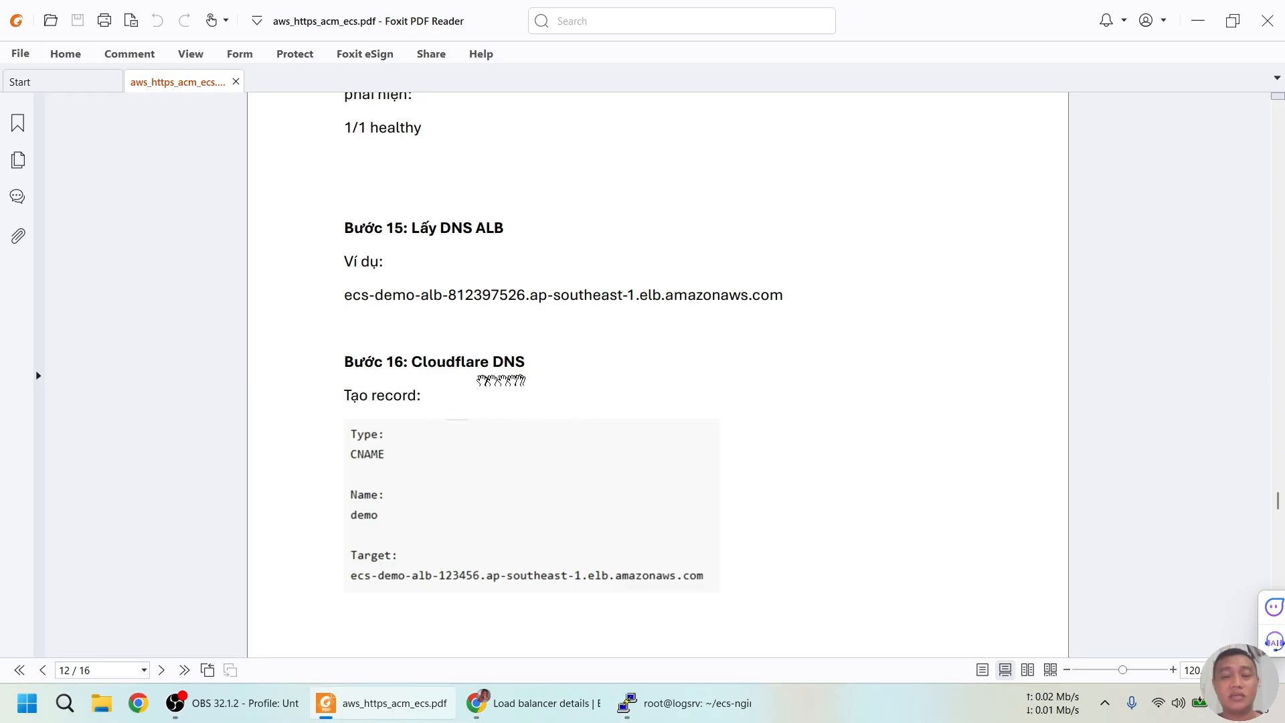
pyautogui.scroll(-1, 469, 445)
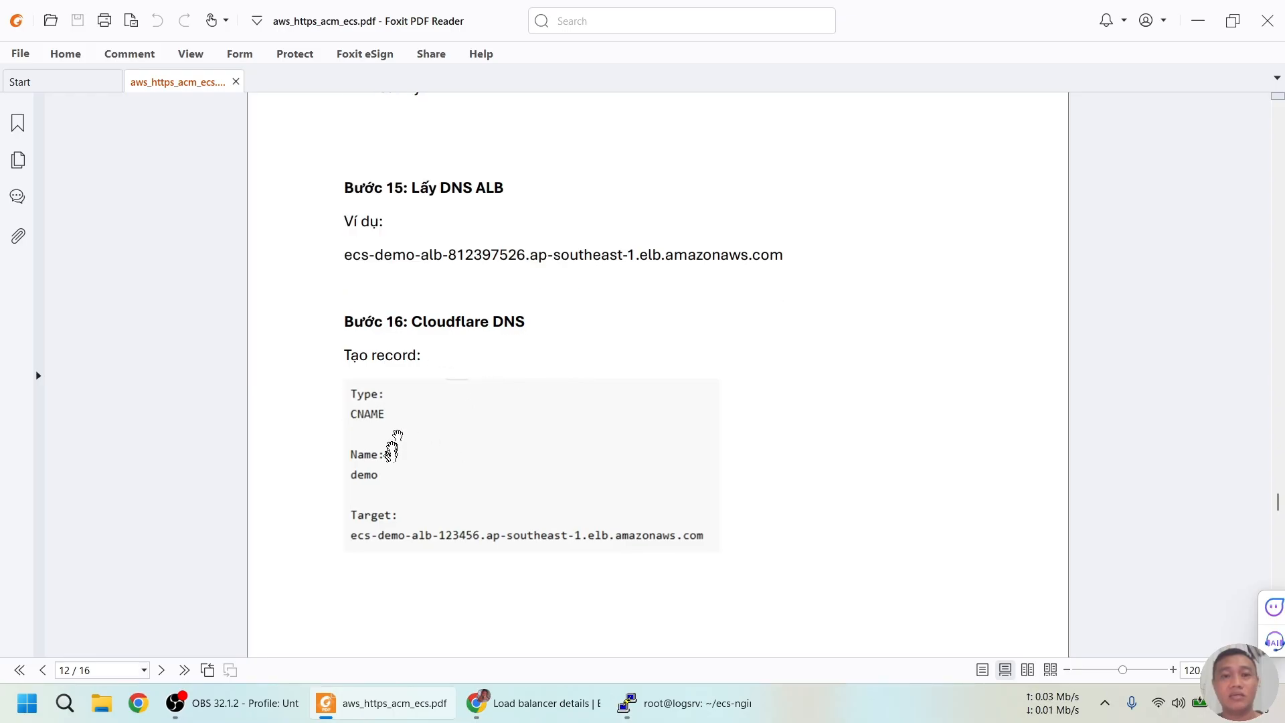
pyautogui.hotkey('alt', 'Tab')
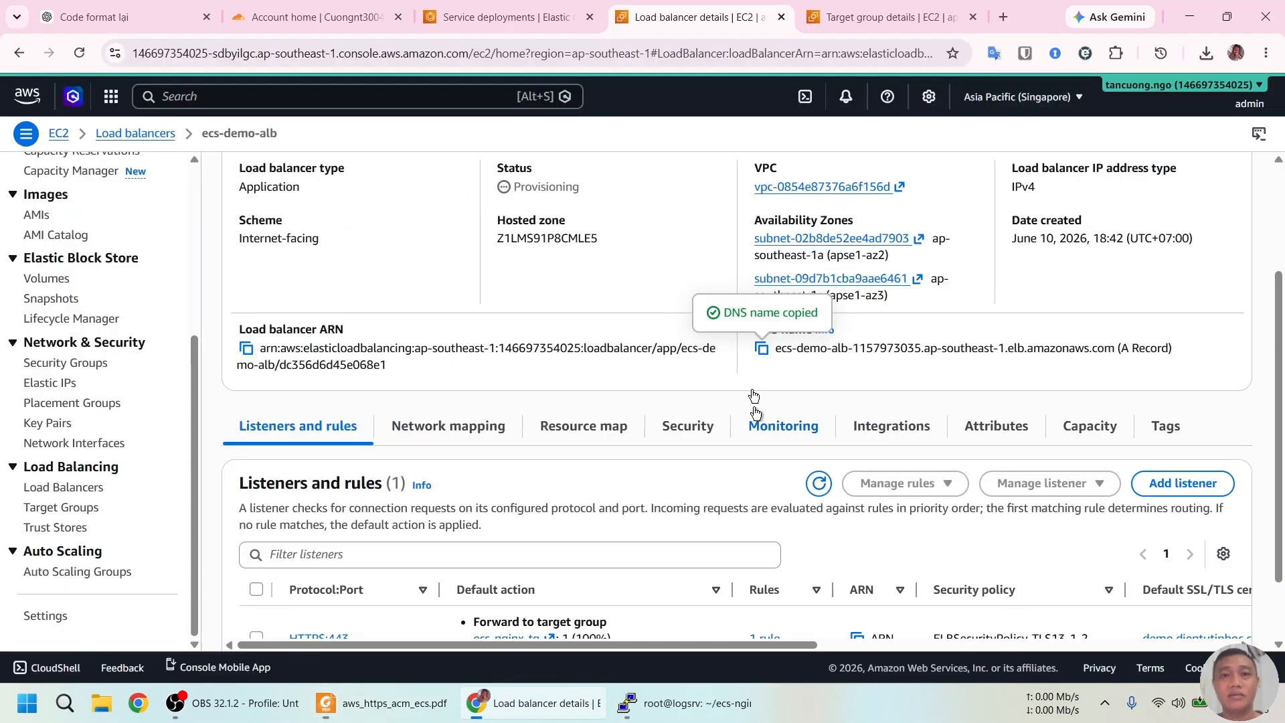
pyautogui.click(349, 9)
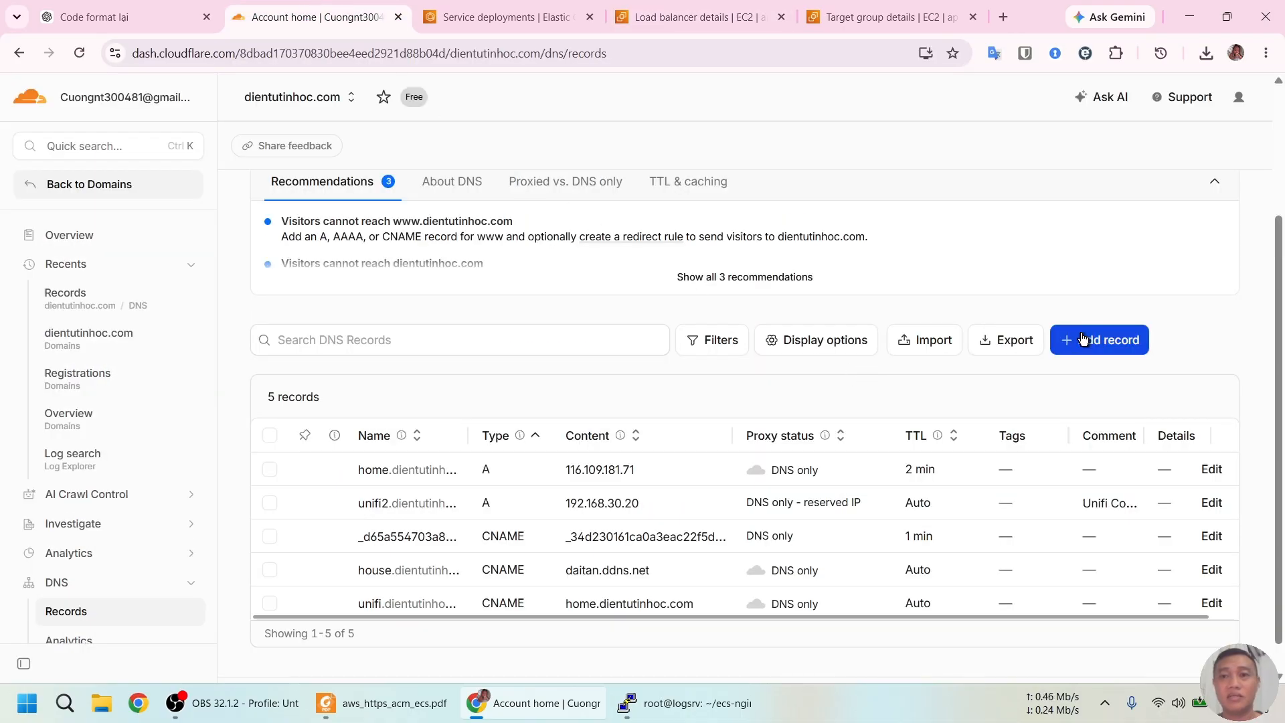
# Add a DNS-only CNAME record 'demo' targeting the pasted ecs-demo-alb DNS name
pyautogui.click(1084, 340)
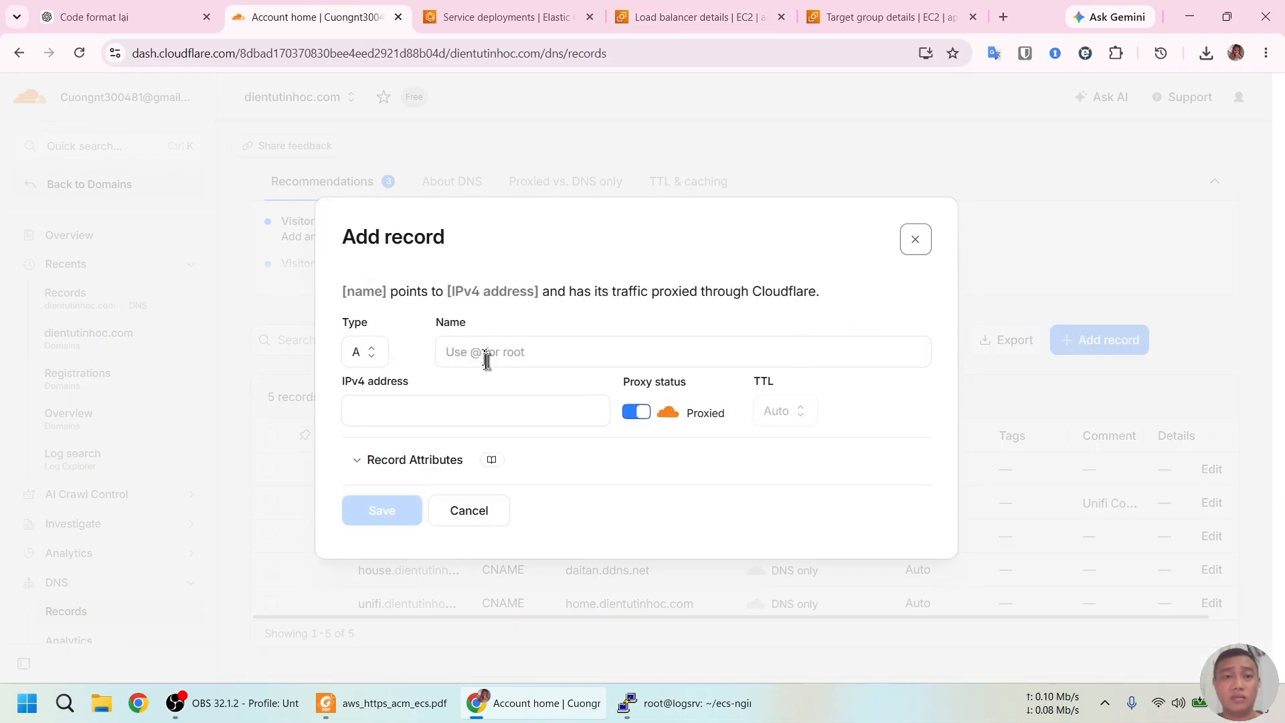
pyautogui.click(371, 360)
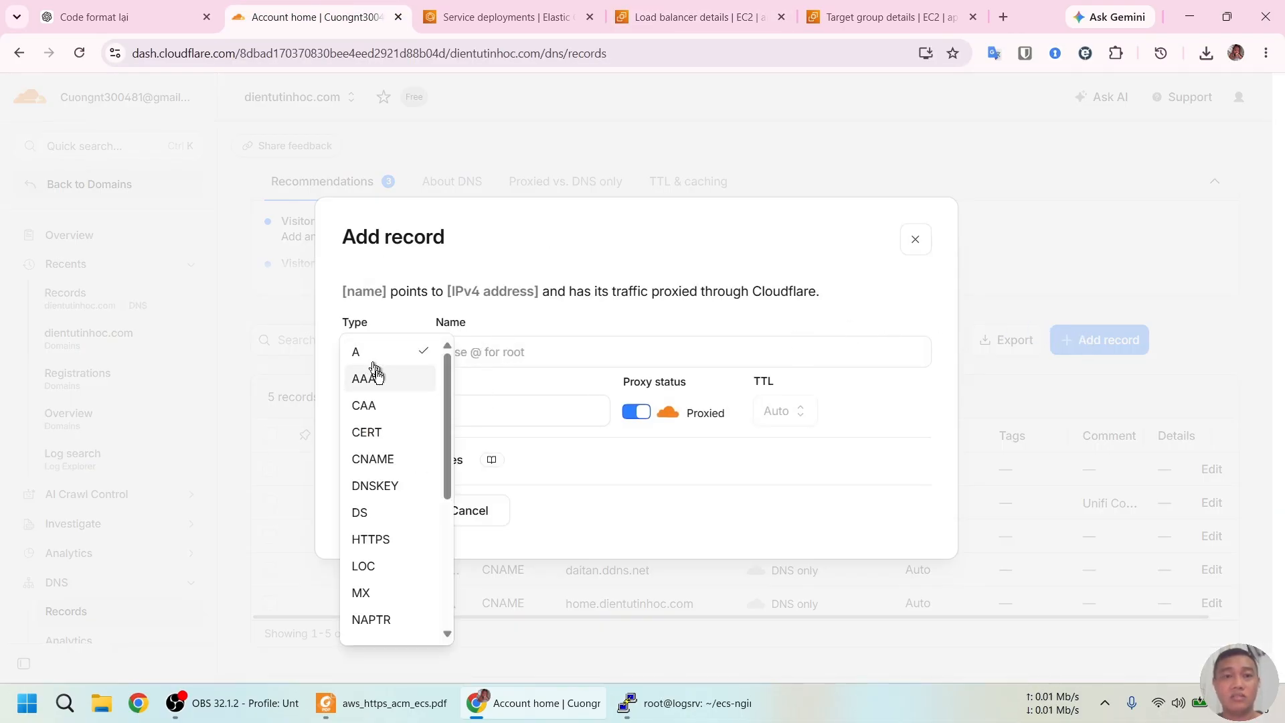
pyautogui.click(393, 456)
pyautogui.click(444, 411)
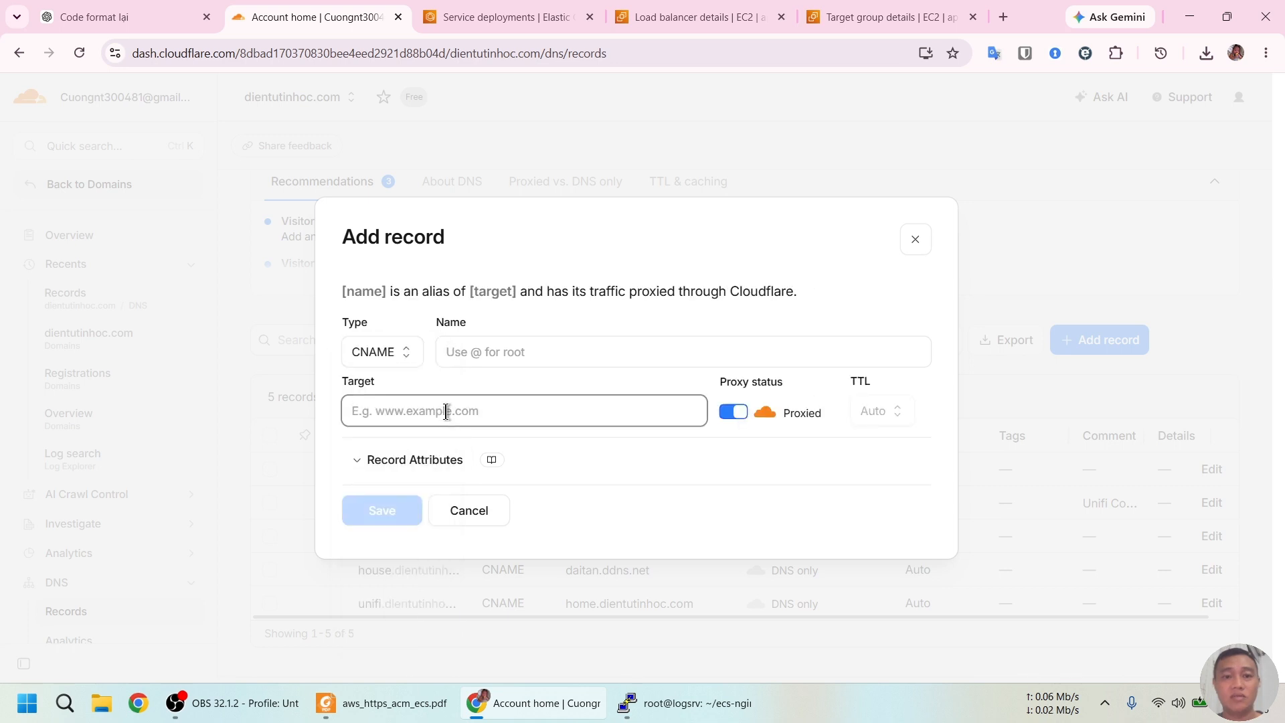
pyautogui.hotkey('ctrl', 'v')
pyautogui.click(540, 354)
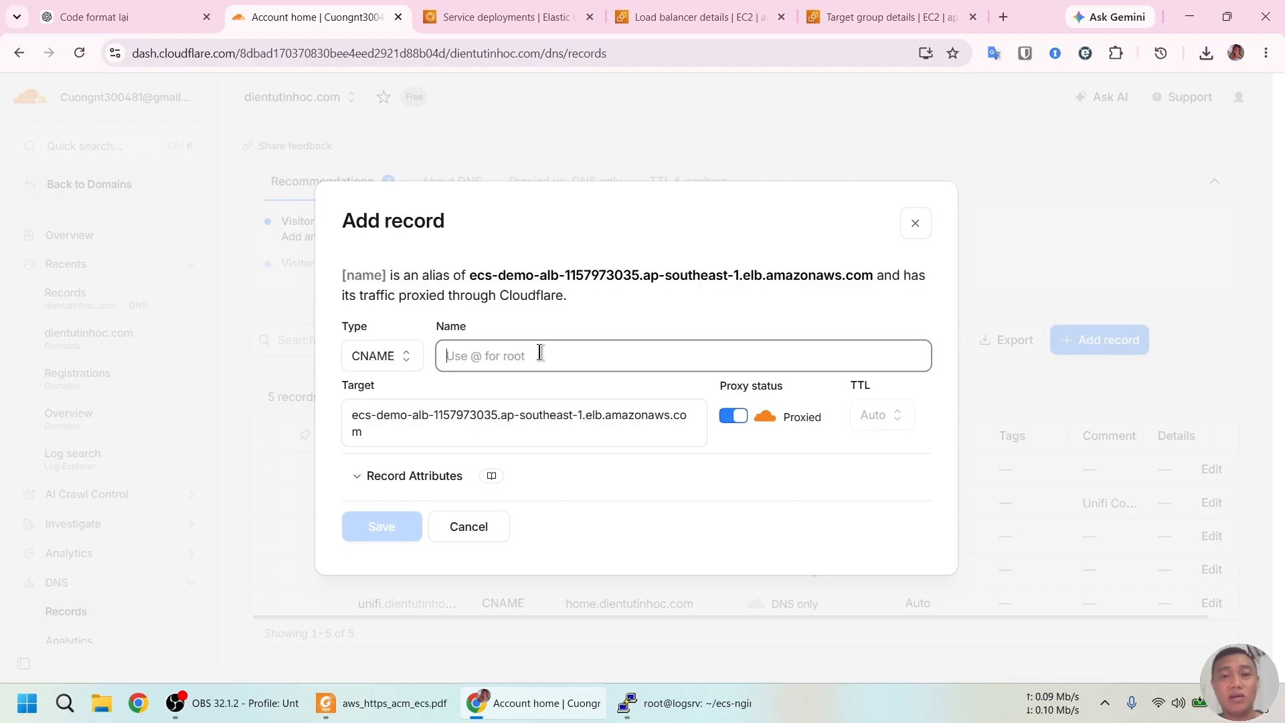
pyautogui.write('demo')
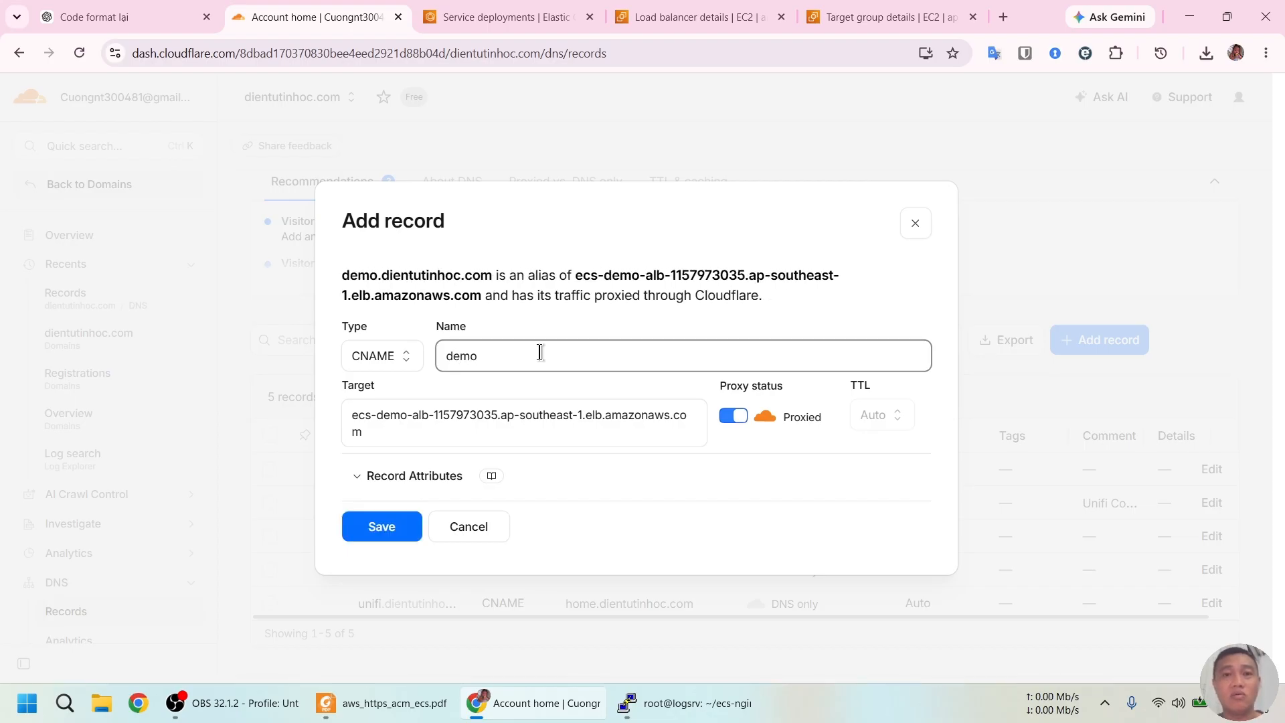
pyautogui.click(736, 418)
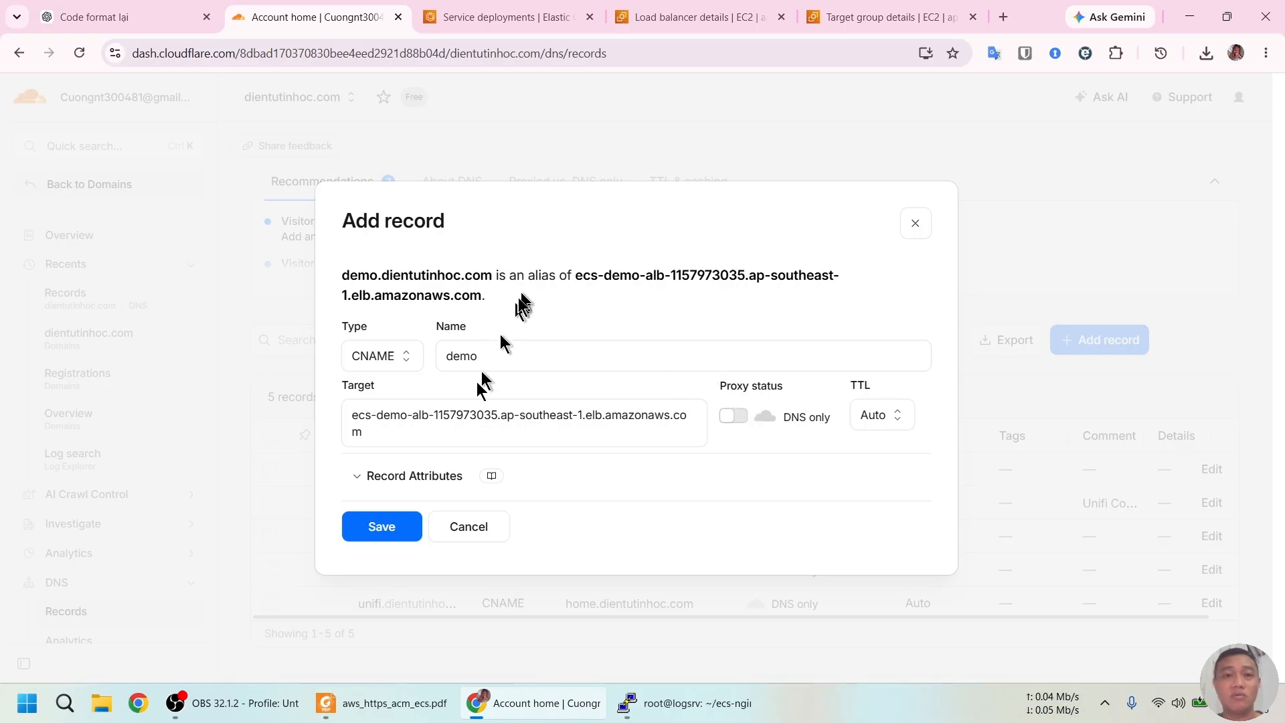
pyautogui.click(393, 530)
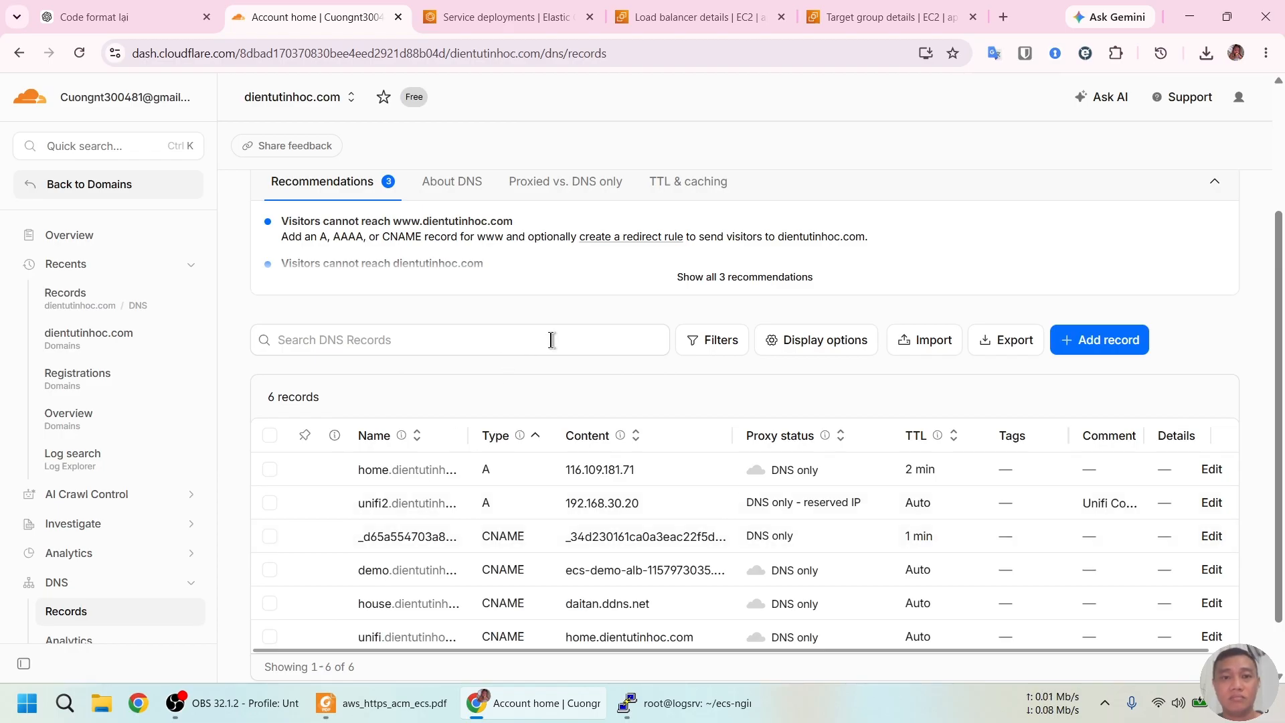
pyautogui.scroll(-1, 551, 340)
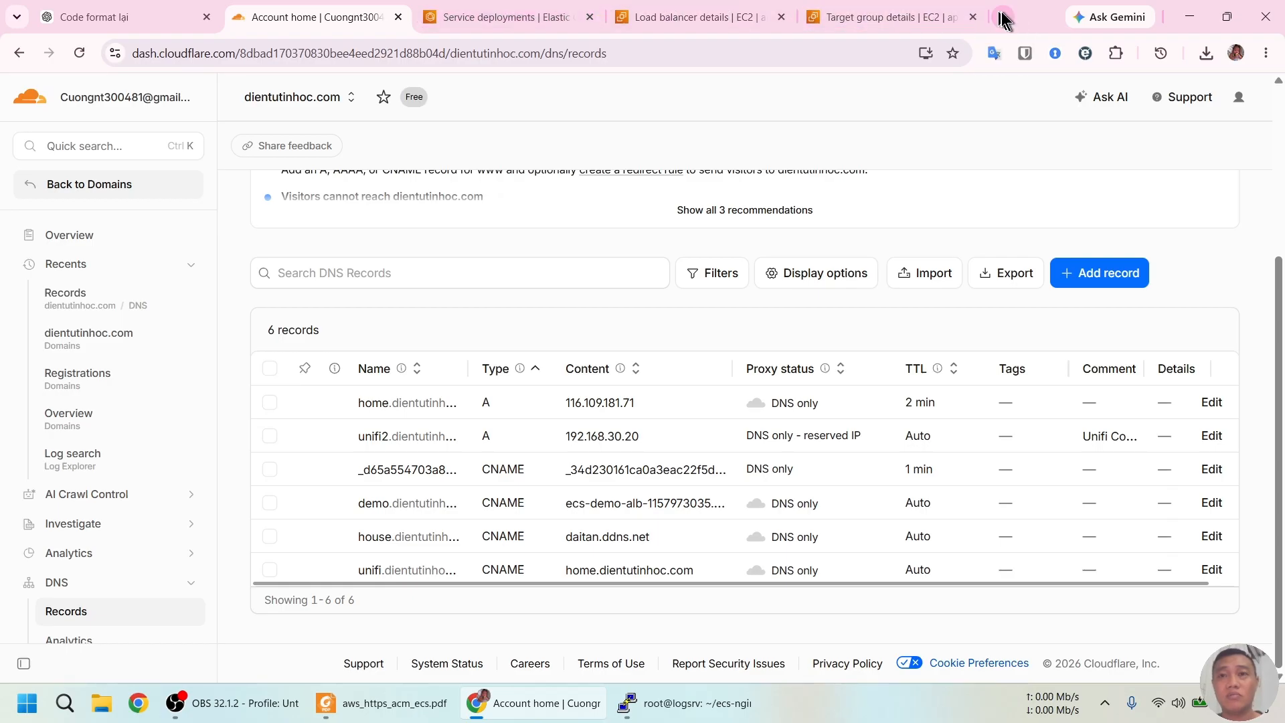
pyautogui.click(1002, 17)
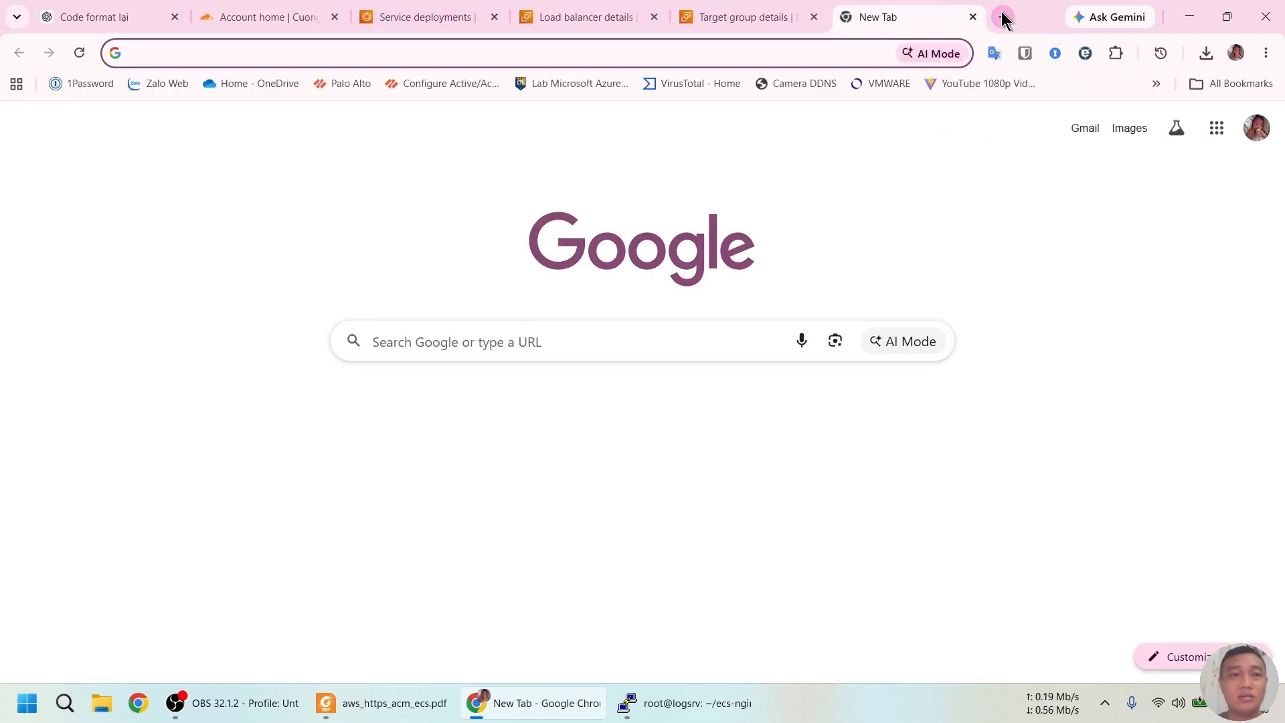
# Load demo.dientutinhoc.com, log in with the username and password, and decline saving the password
pyautogui.write('demo')
pyautogui.press('Return')
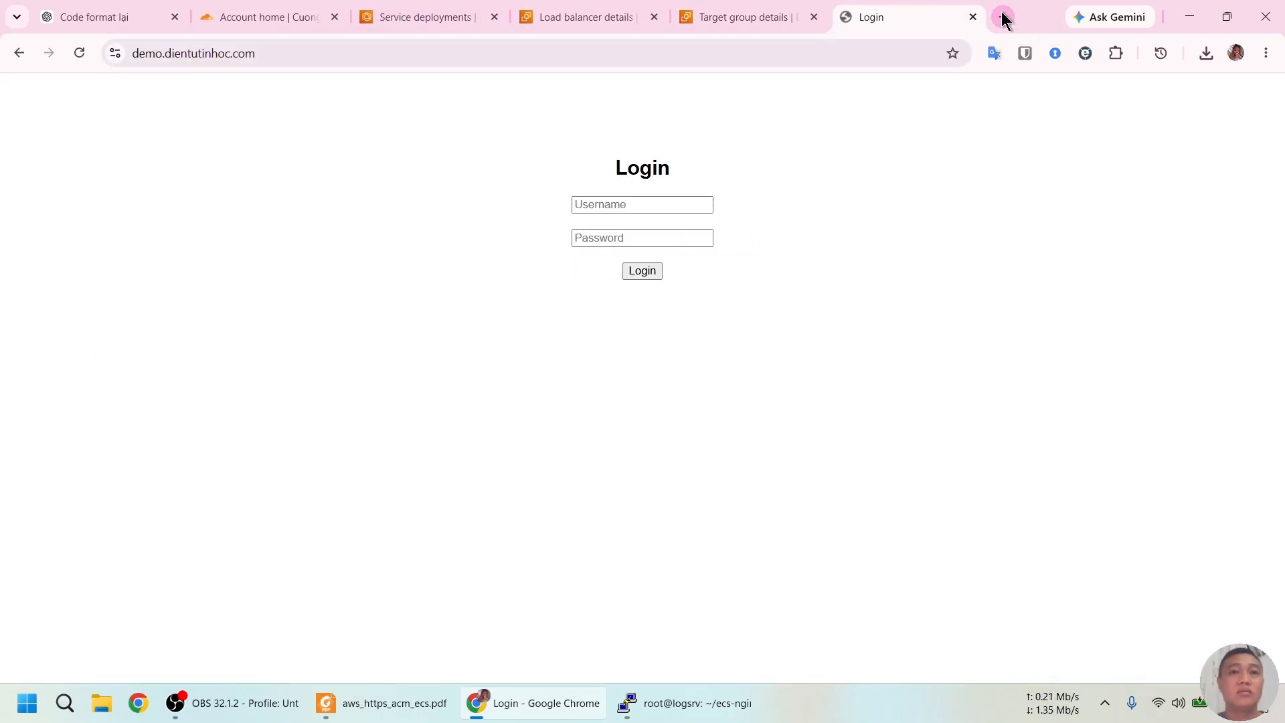
pyautogui.hotkey('ctrl', 'l')
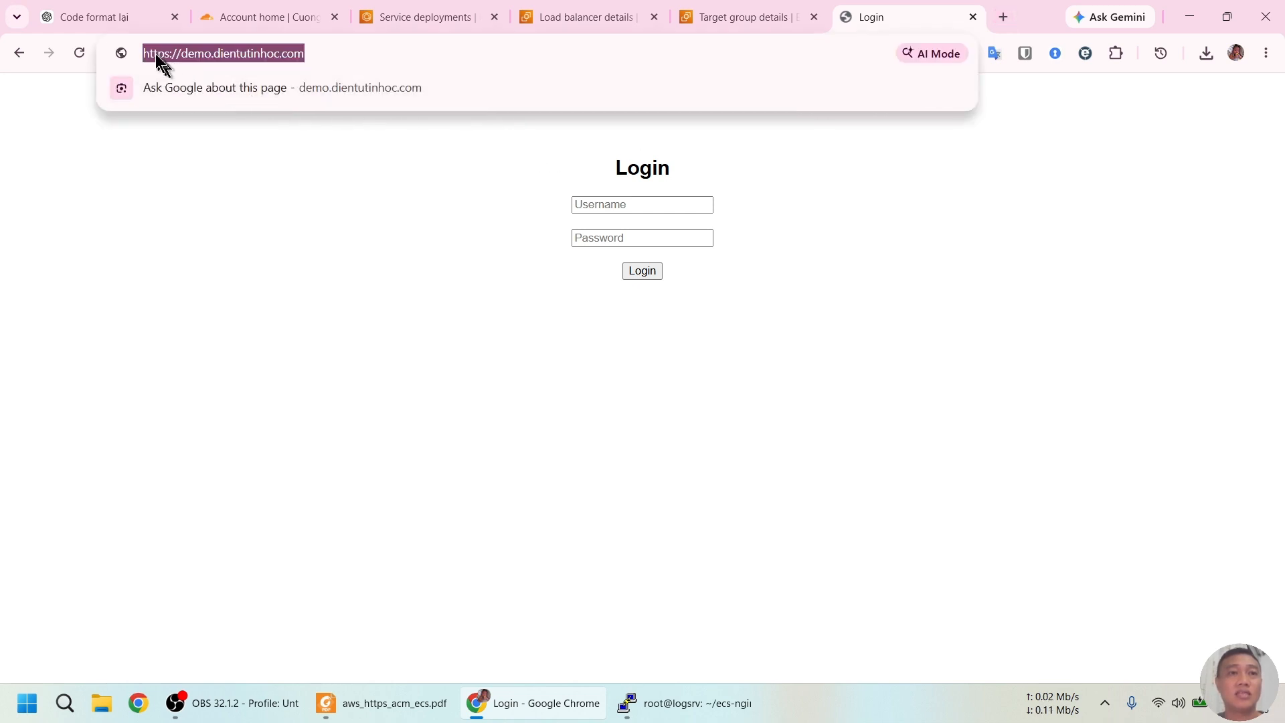
pyautogui.click(631, 206)
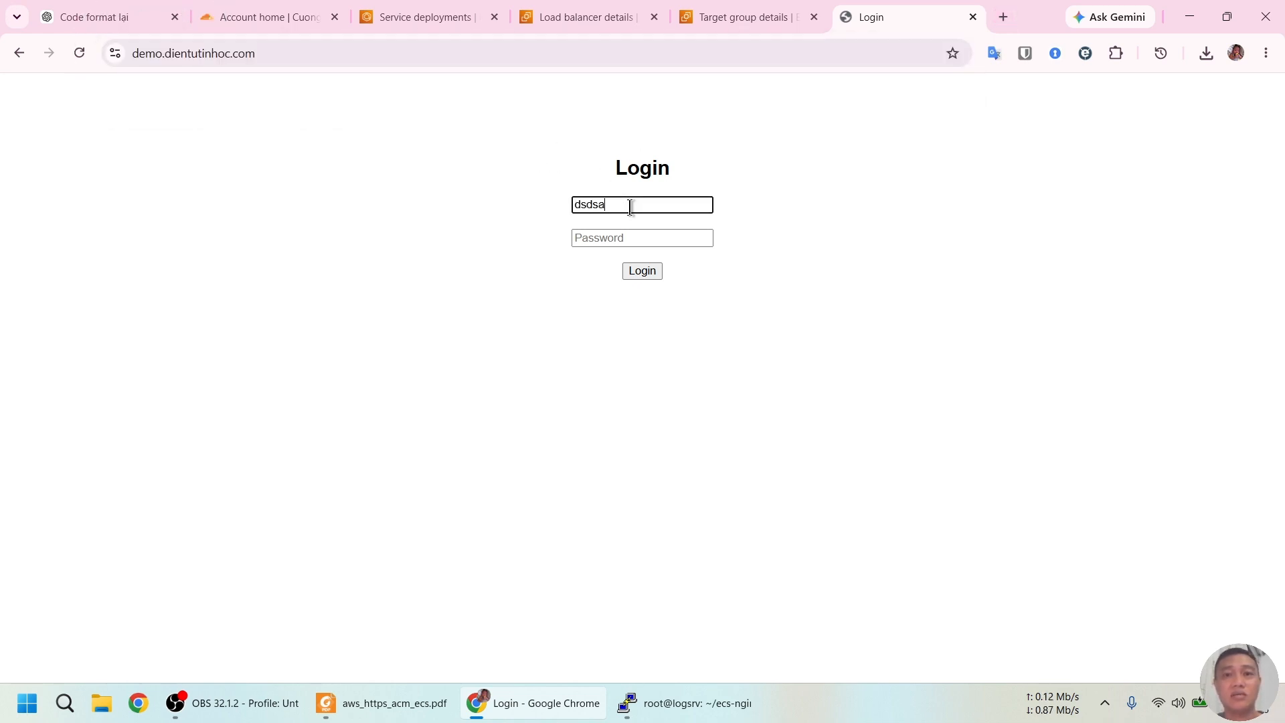
pyautogui.click(624, 239)
pyautogui.write('ds')
pyautogui.click(640, 270)
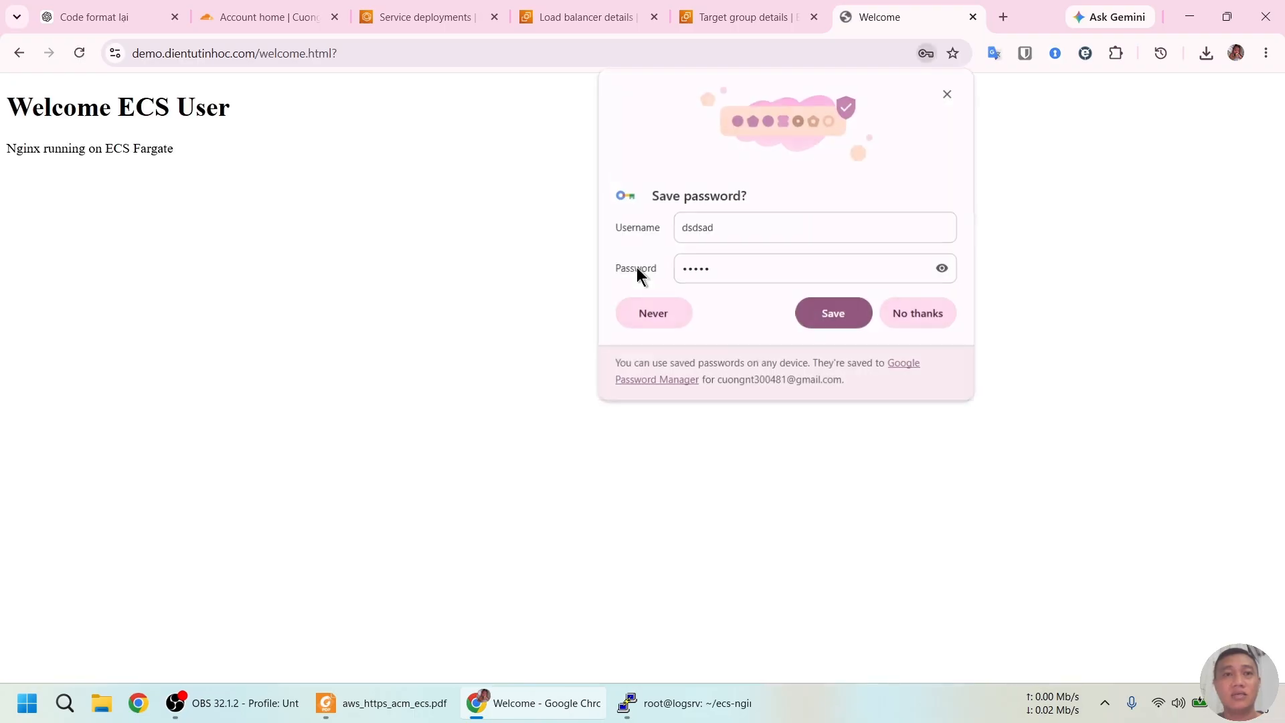
pyautogui.click(904, 312)
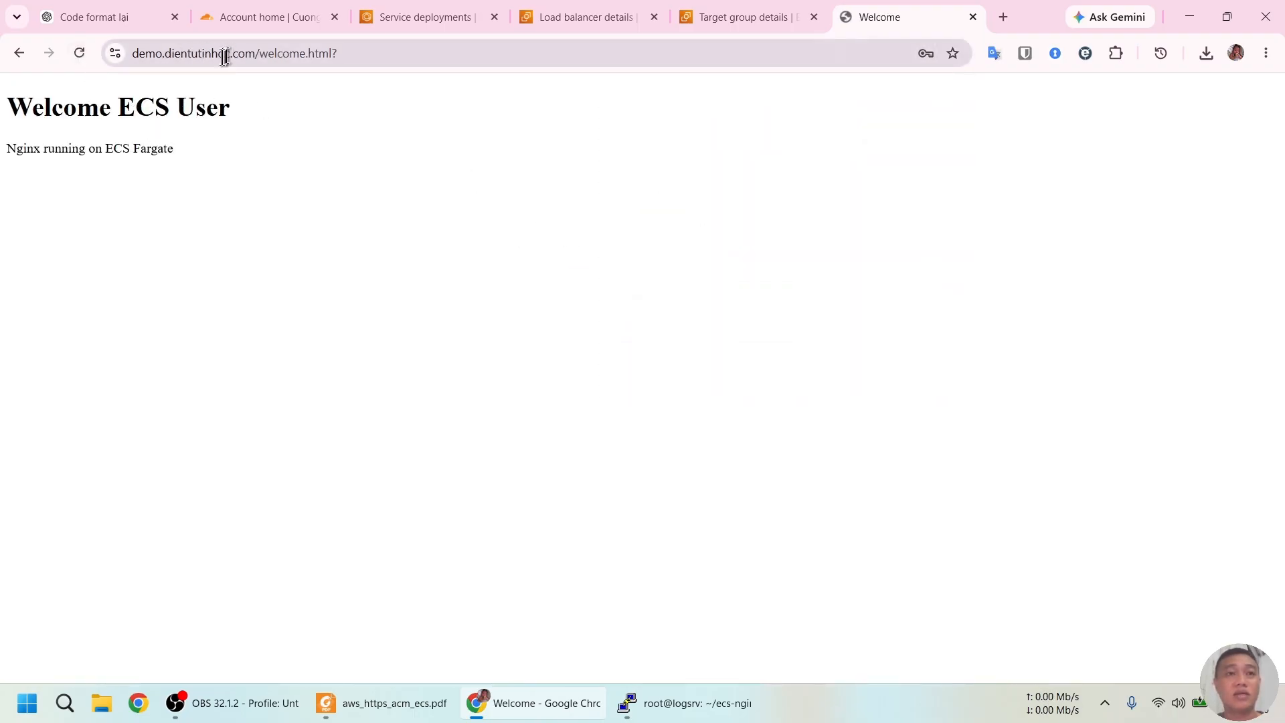
# Inspect the site's valid Amazon-issued certificate, including its hierarchy and fields
pyautogui.click(118, 54)
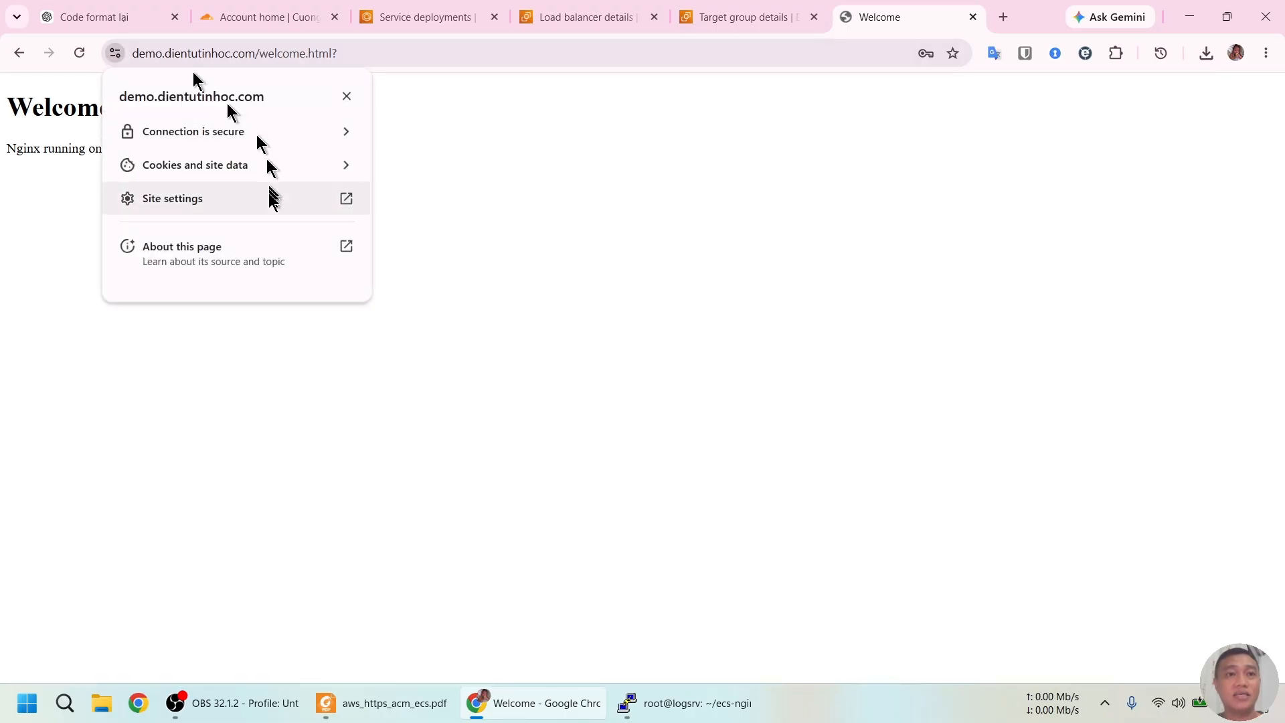
pyautogui.click(213, 139)
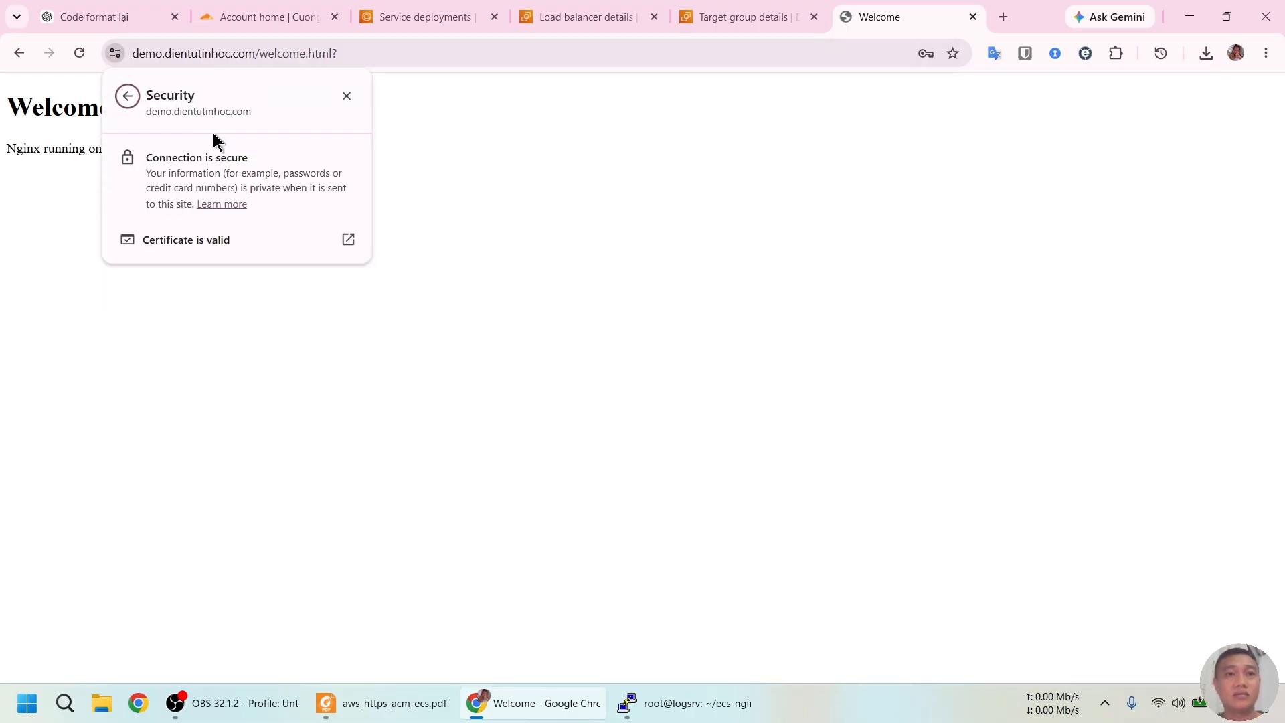
pyautogui.click(202, 239)
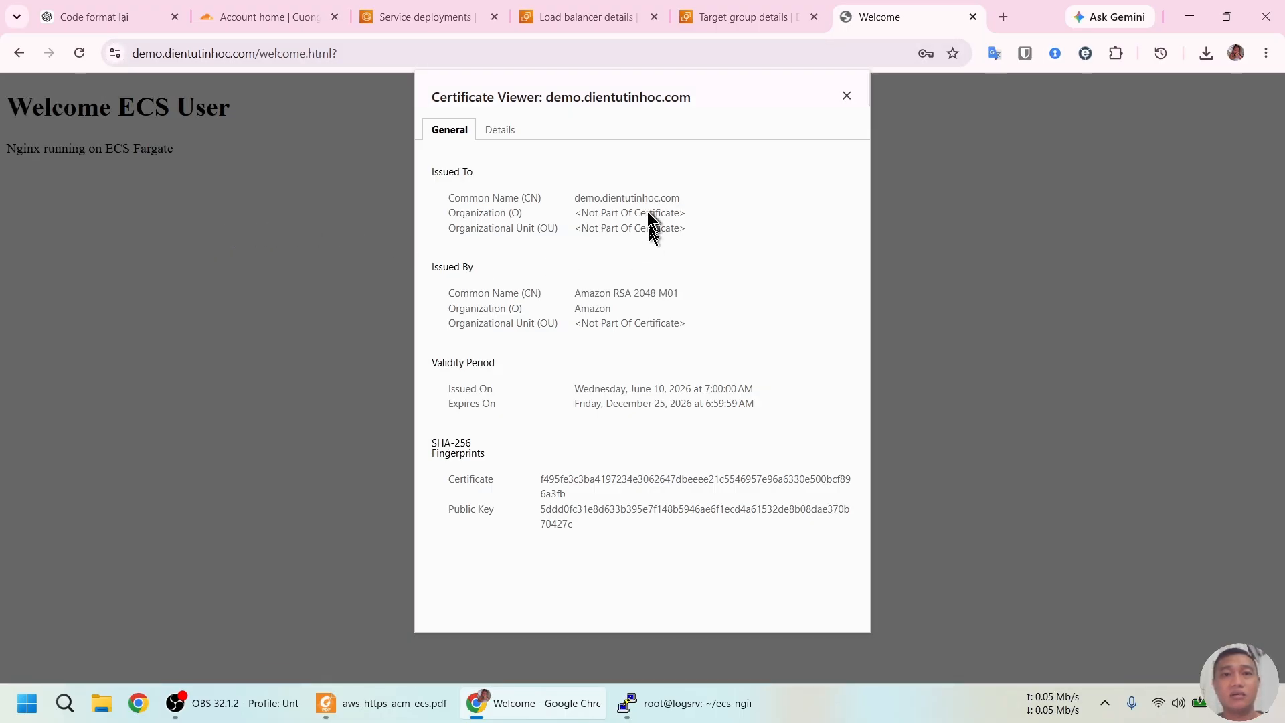
pyautogui.click(498, 131)
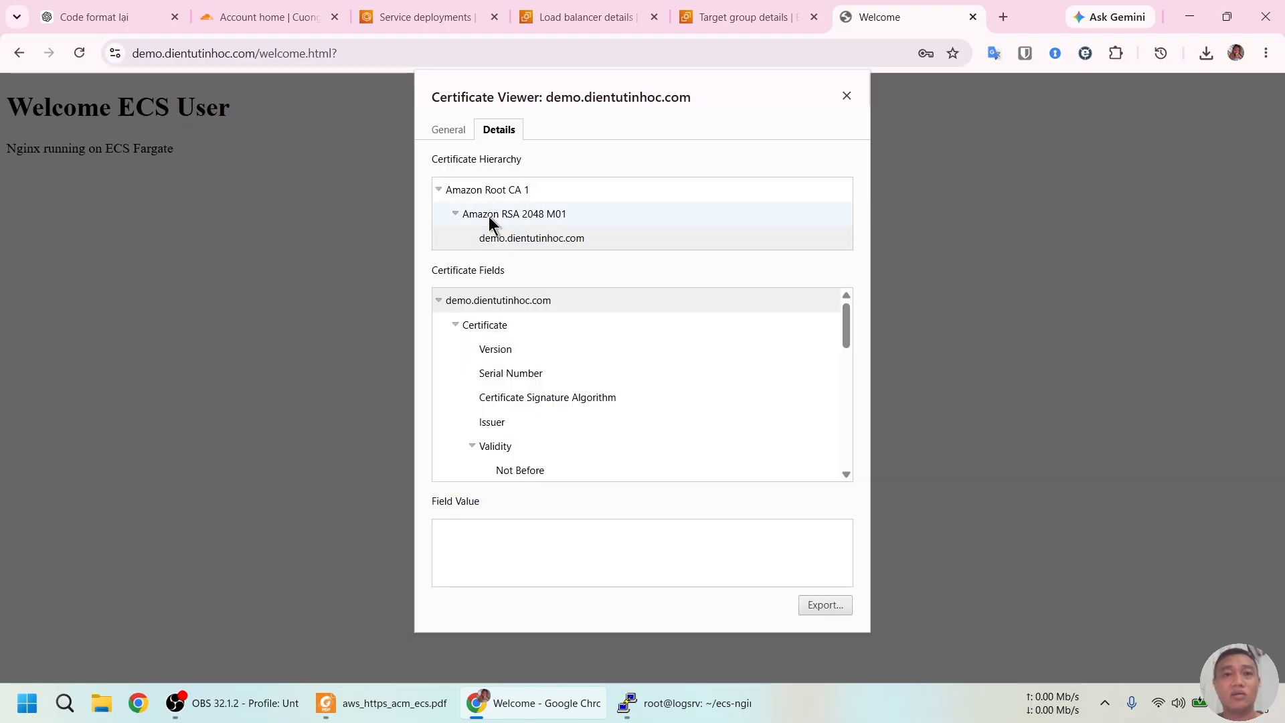
pyautogui.click(446, 130)
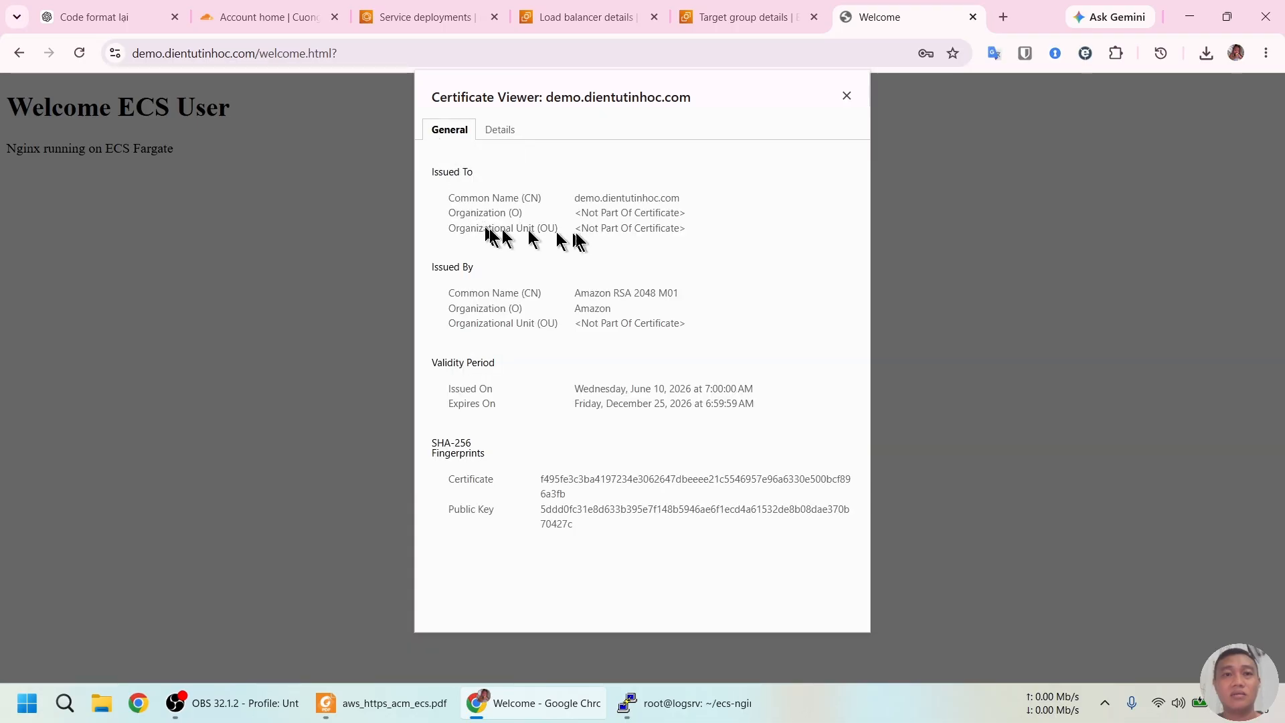
# In the AWS tab, open Certificate Manager by searching the console for 'acm'
pyautogui.click(740, 14)
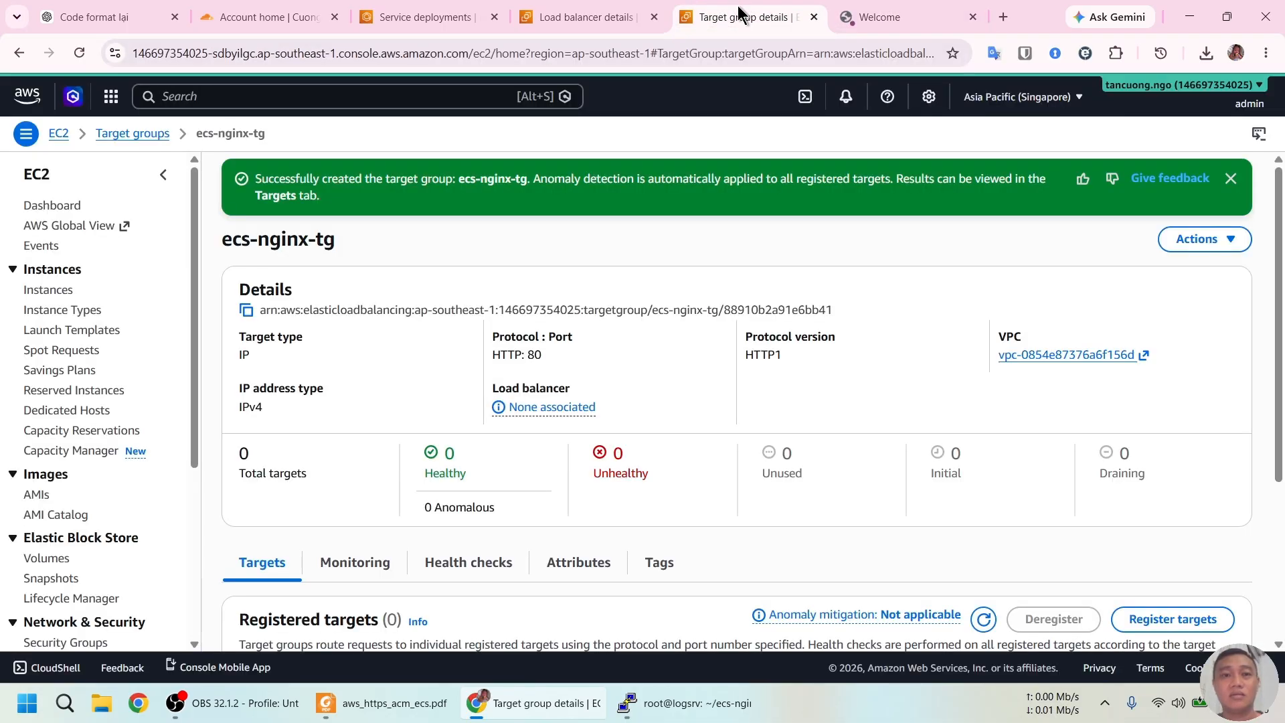
pyautogui.click(331, 98)
pyautogui.write('a')
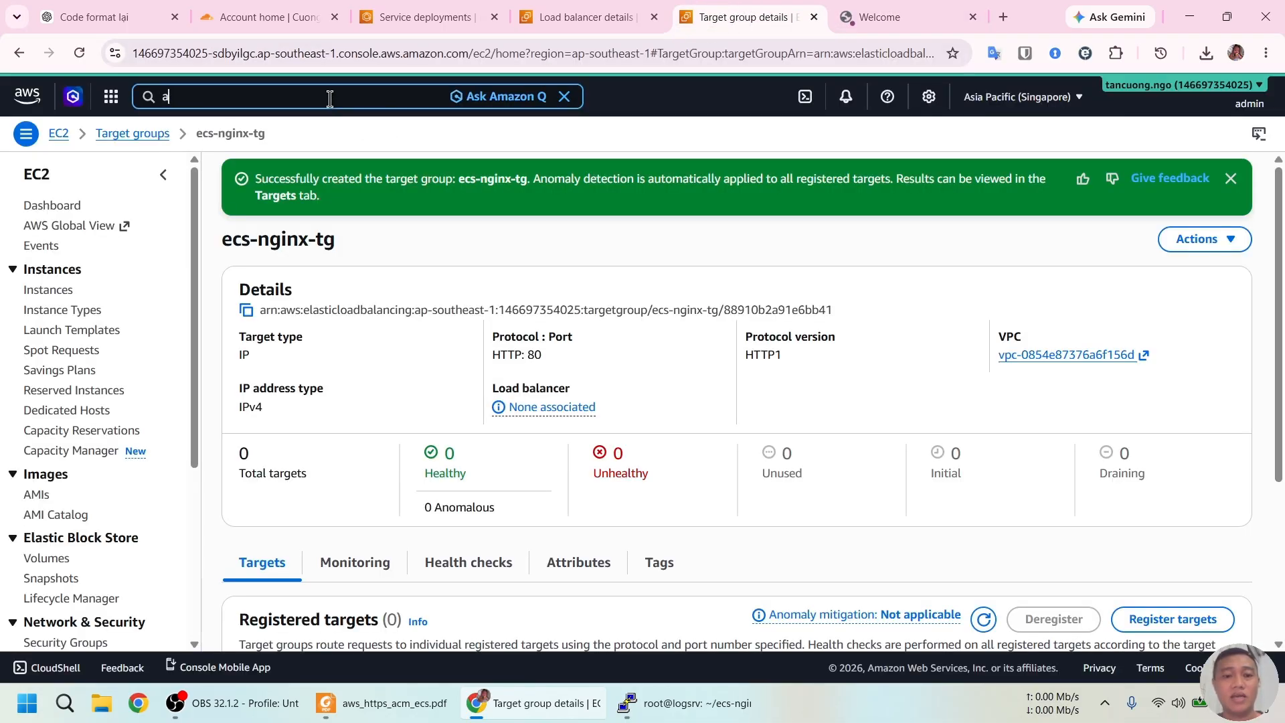
pyautogui.write('cm')
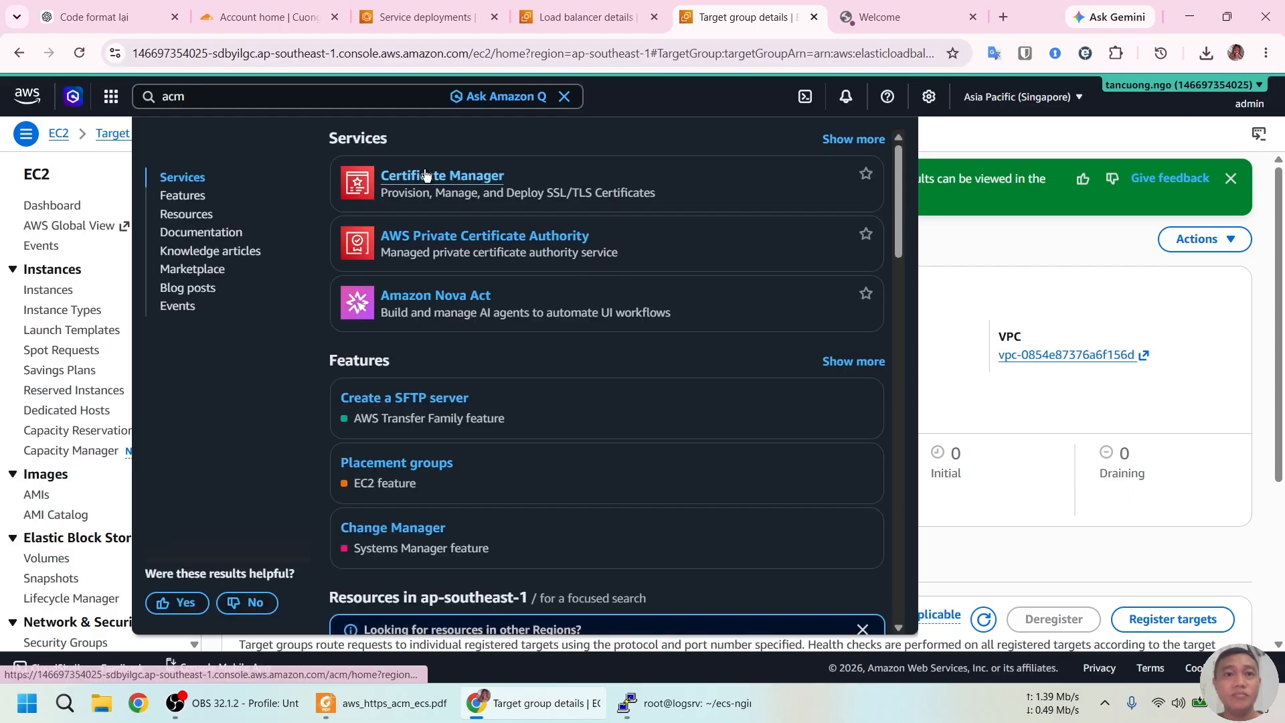
pyautogui.click(422, 176)
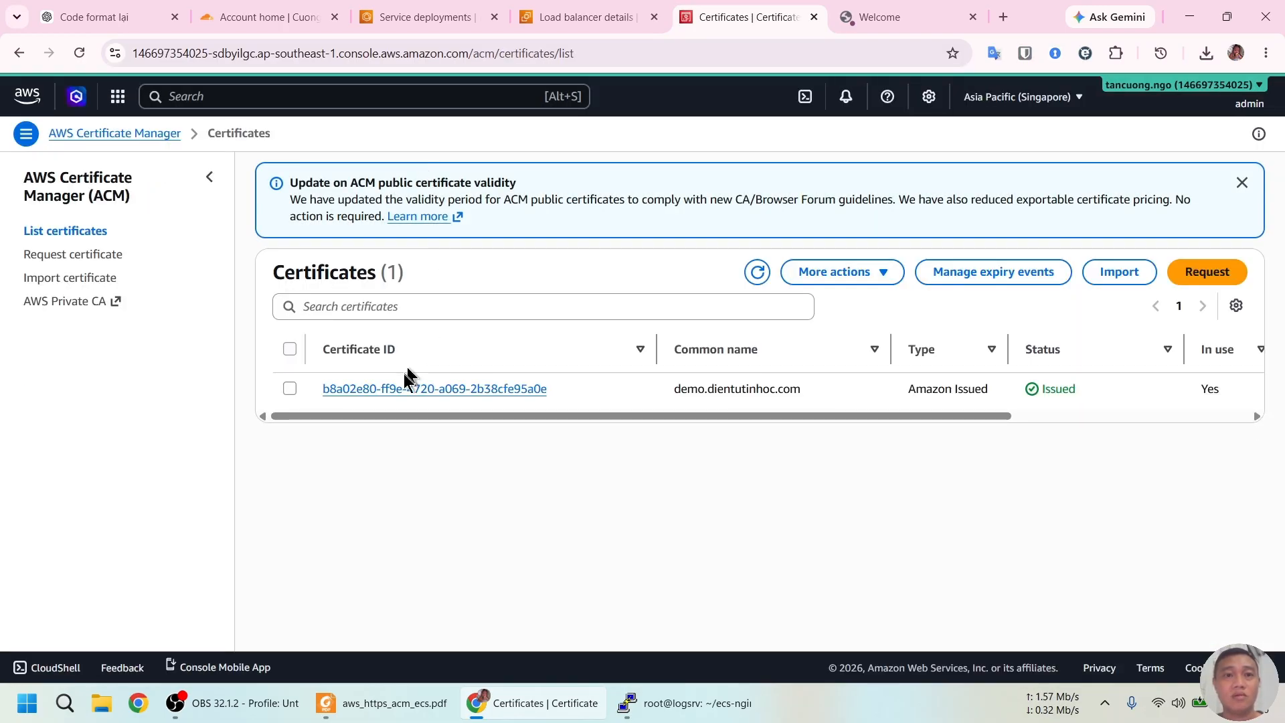
# Review the demo.dientutinhoc.com certificate's details, which show Success status and use by ecs-demo-alb
pyautogui.click(402, 389)
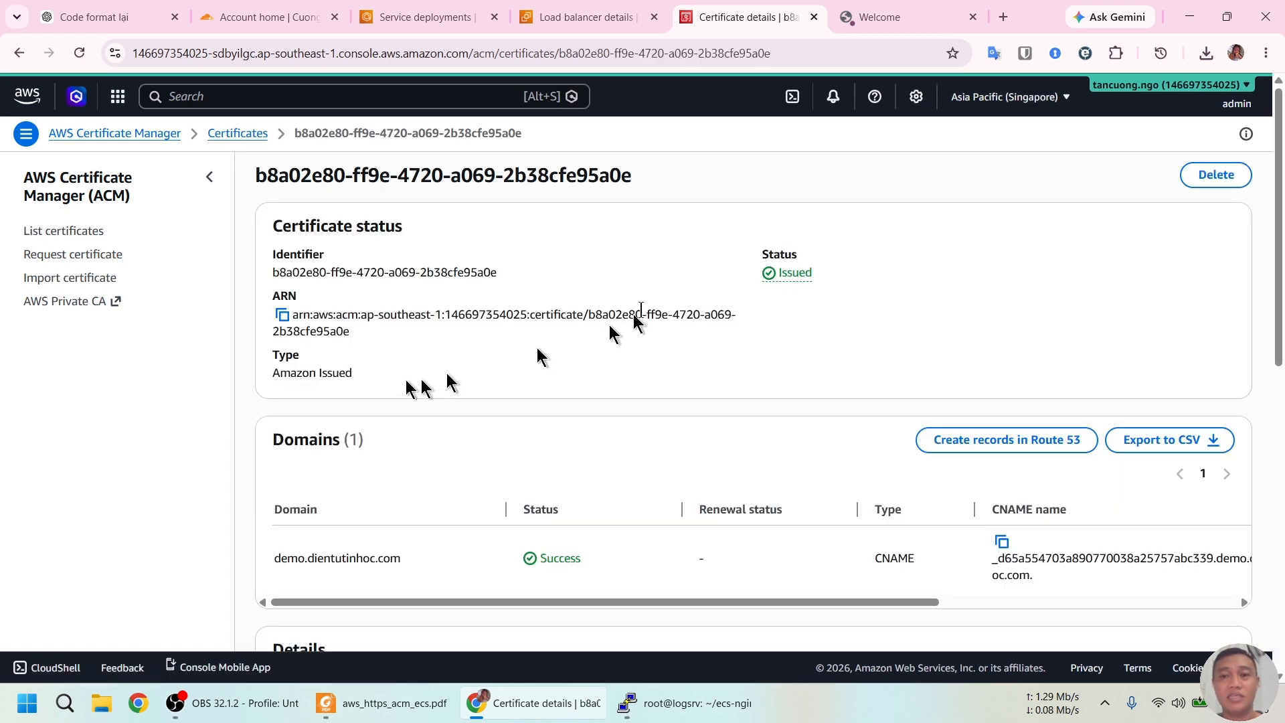
pyautogui.scroll(-5, 656, 298)
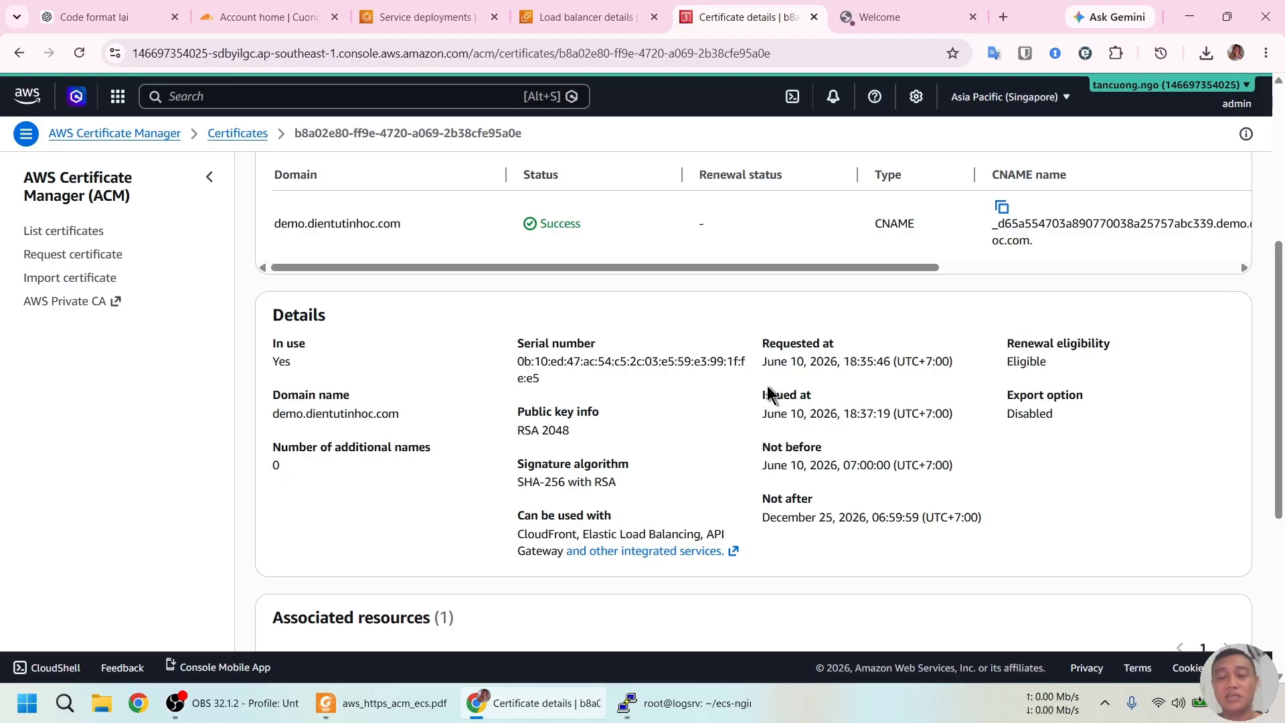
pyautogui.scroll(-1, 756, 395)
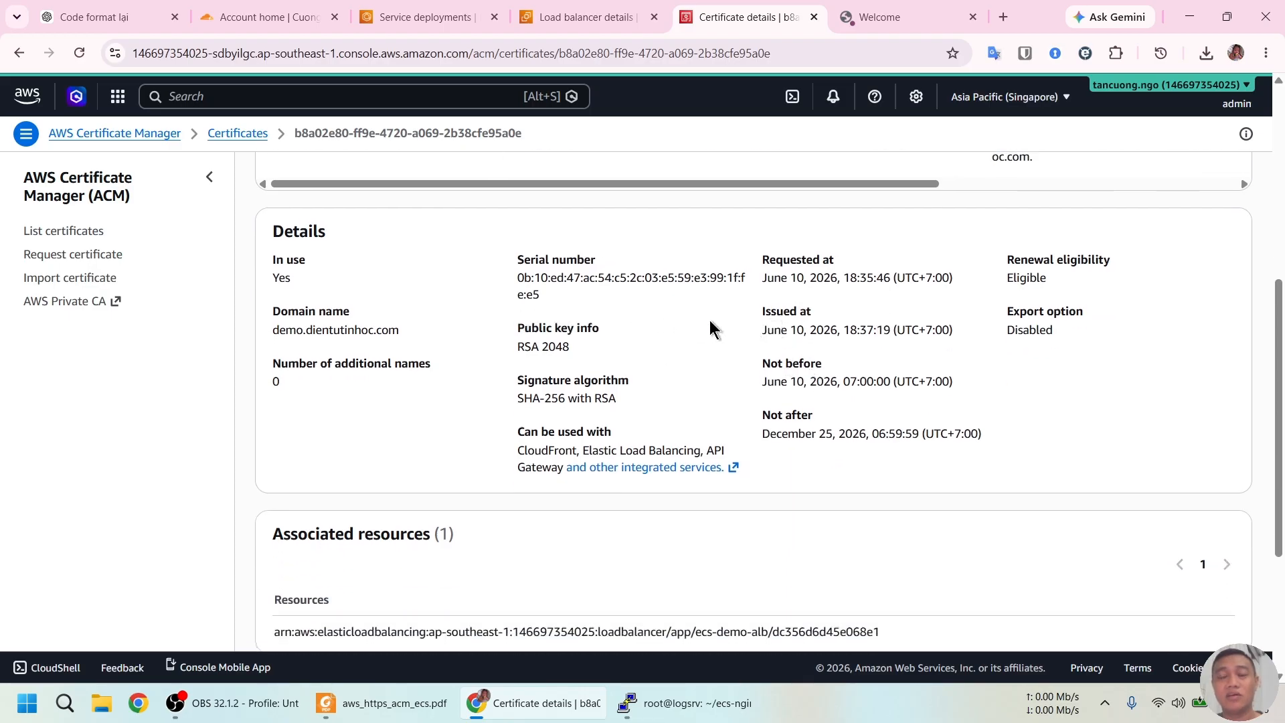
pyautogui.scroll(2, 710, 320)
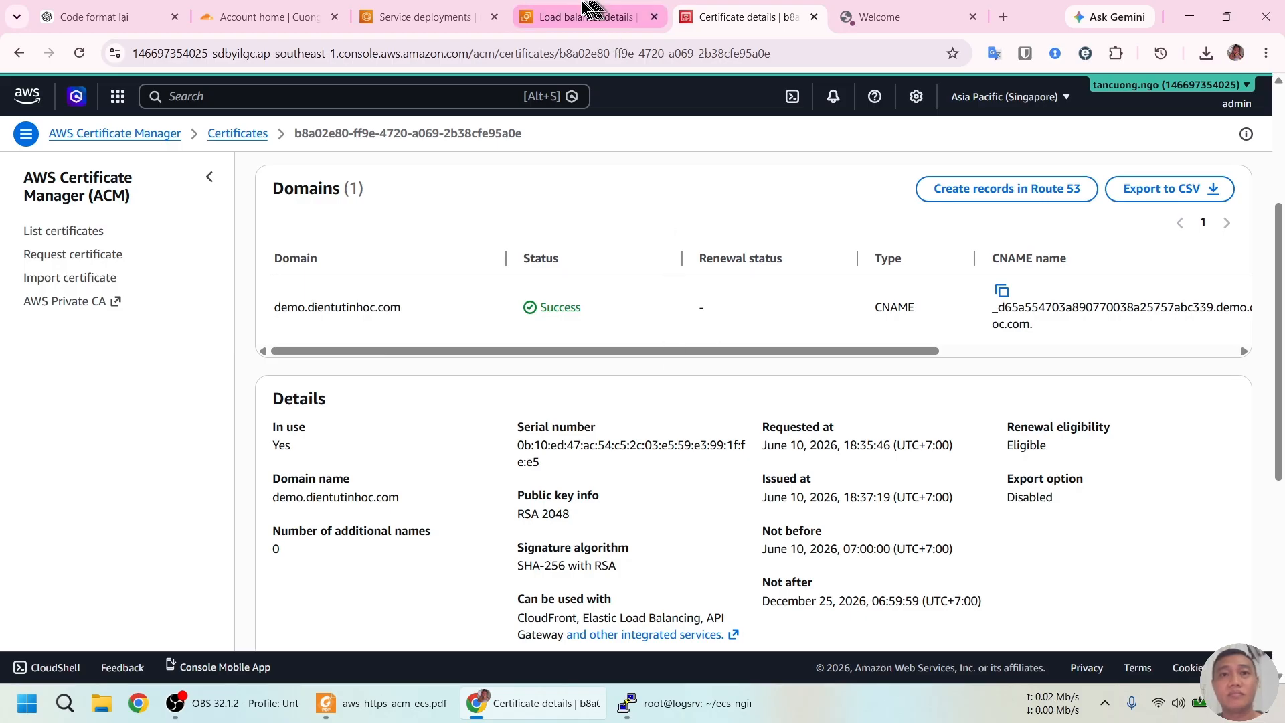
# Close Chrome's certificate viewer, copy demo.dientutinhoc.com from the address bar, and bring PuTTY forward
pyautogui.click(878, 15)
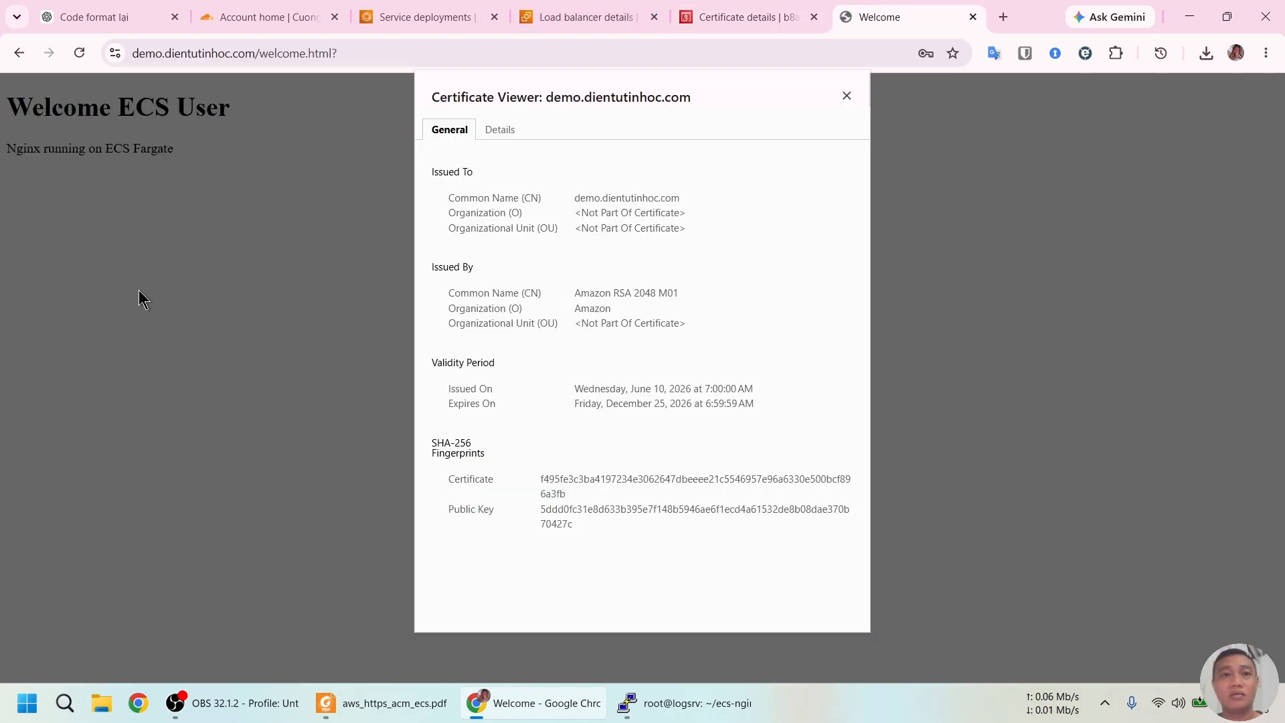
pyautogui.click(847, 95)
pyautogui.moveTo(133, 53); pyautogui.dragTo(260, 53)
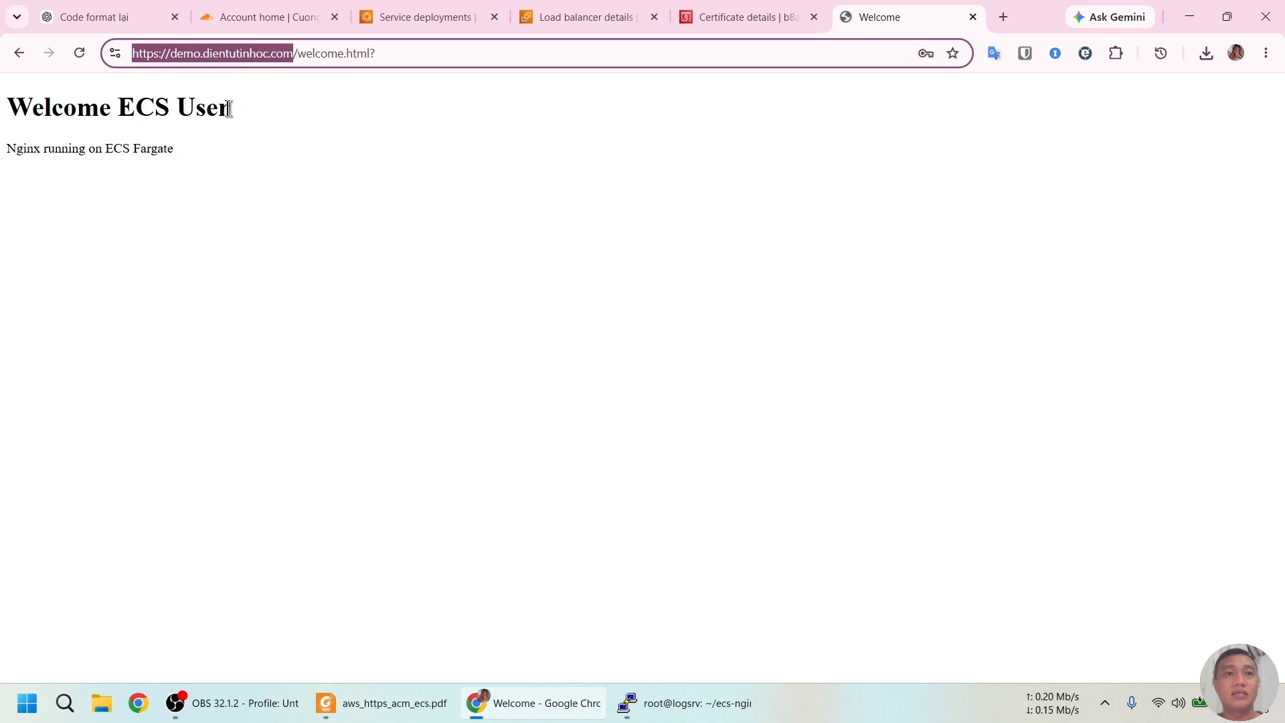
pyautogui.press('Left')
pyautogui.press('Right')
pyautogui.press('Right')
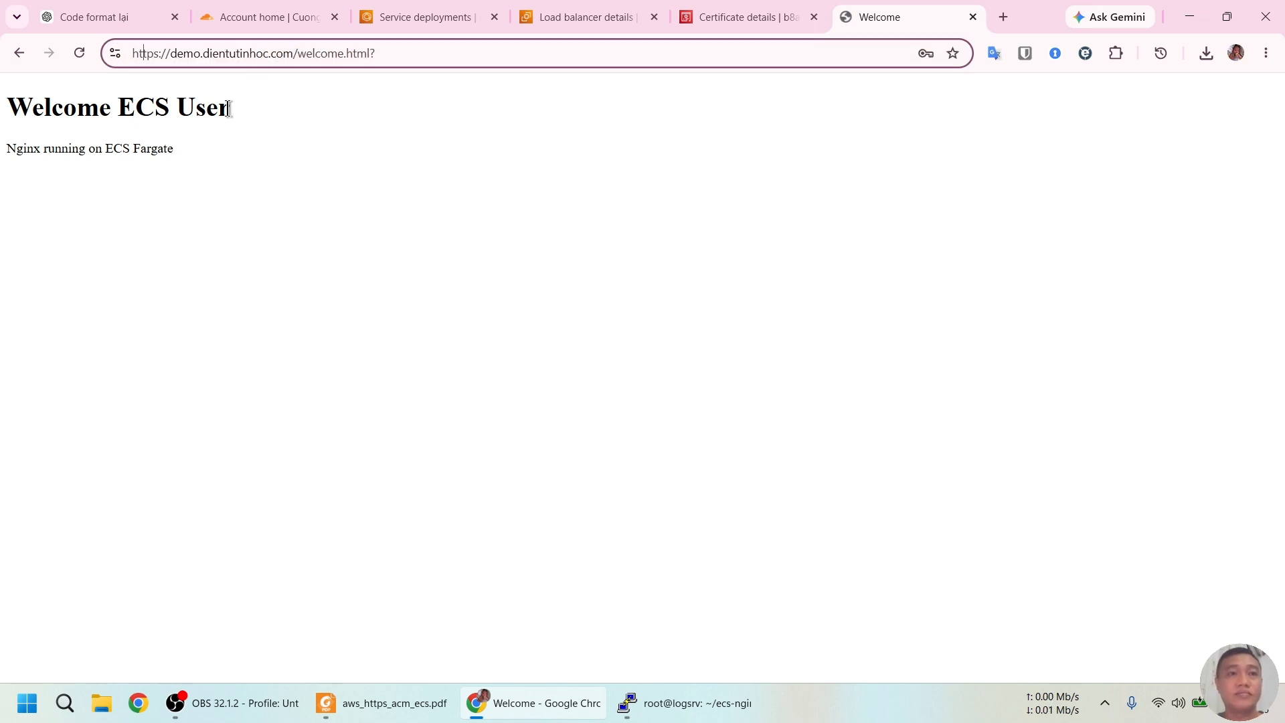
pyautogui.hotkey('shift', 'Right')
pyautogui.hotkey('shift', 'Right')
pyautogui.hotkey('shift', 'Right')
pyautogui.hotkey('shift', 'Right')
pyautogui.hotkey('shift', 'Right')
pyautogui.hotkey('shift', 'Right')
pyautogui.hotkey('shift', 'Right')
pyautogui.hotkey('shift', 'Right')
pyautogui.hotkey('shift', 'Right')
pyautogui.hotkey('shift', 'Right')
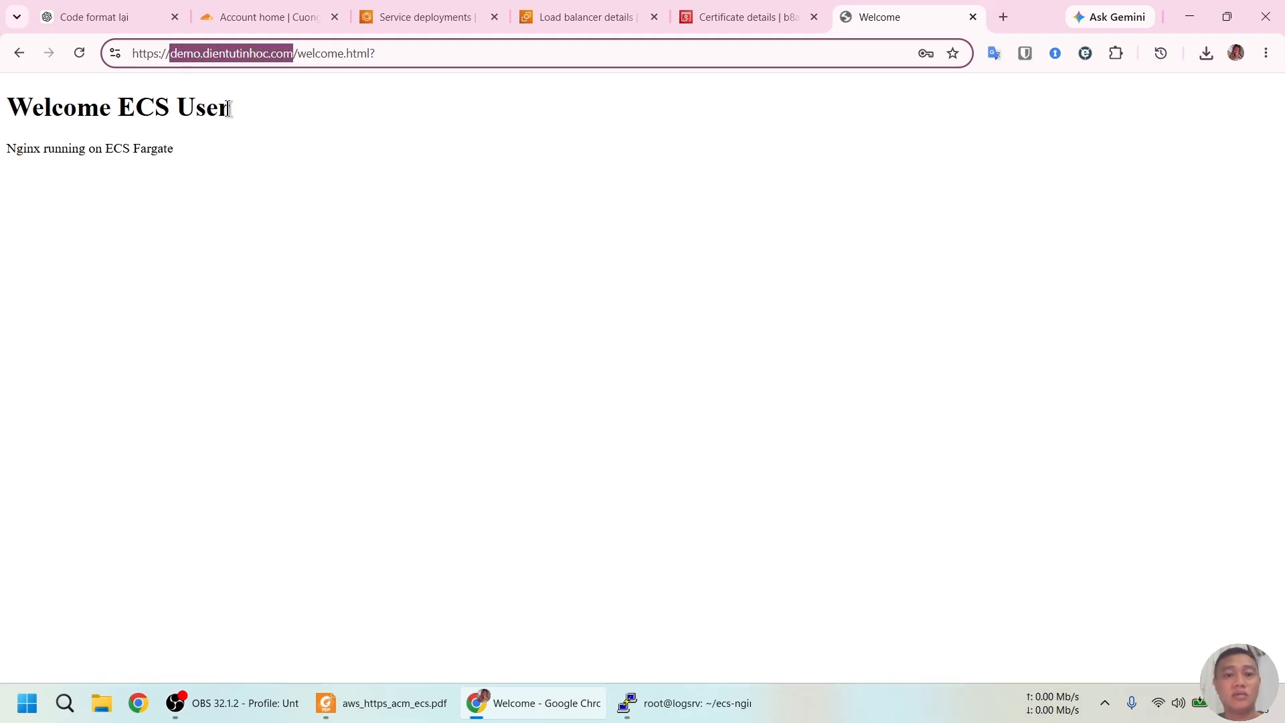
pyautogui.click(669, 703)
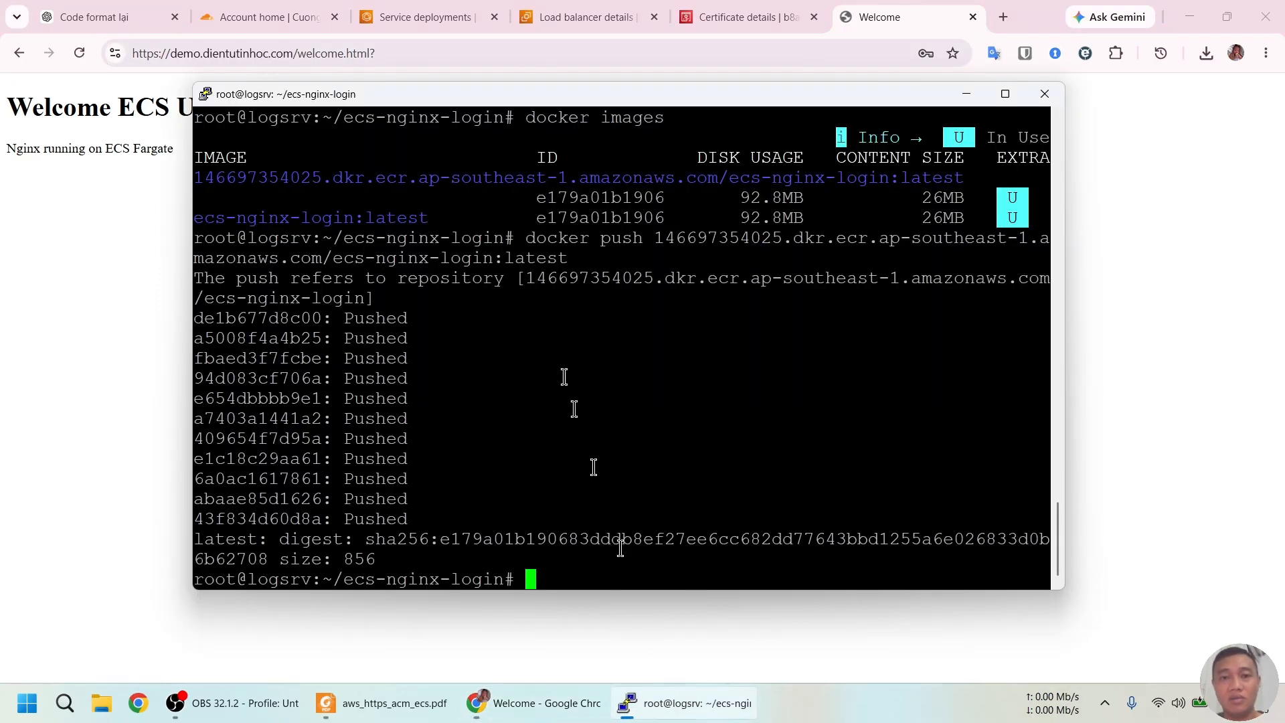
# Run nslookup demo.dientutinhoc.com in PuTTY, resolving via ecs-demo-alb to 18.139.37.109, then return to Cloudflare
pyautogui.write('nslookup')
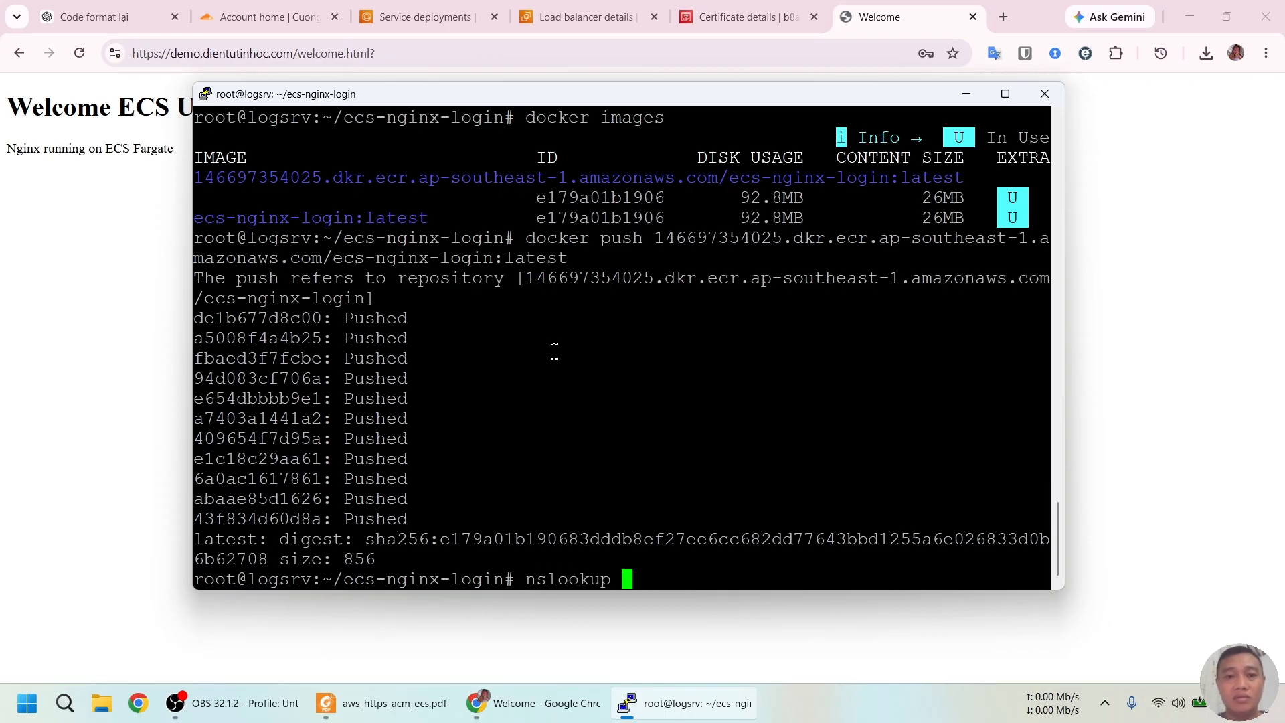
pyautogui.rightClick(554, 351)
pyautogui.press('Return')
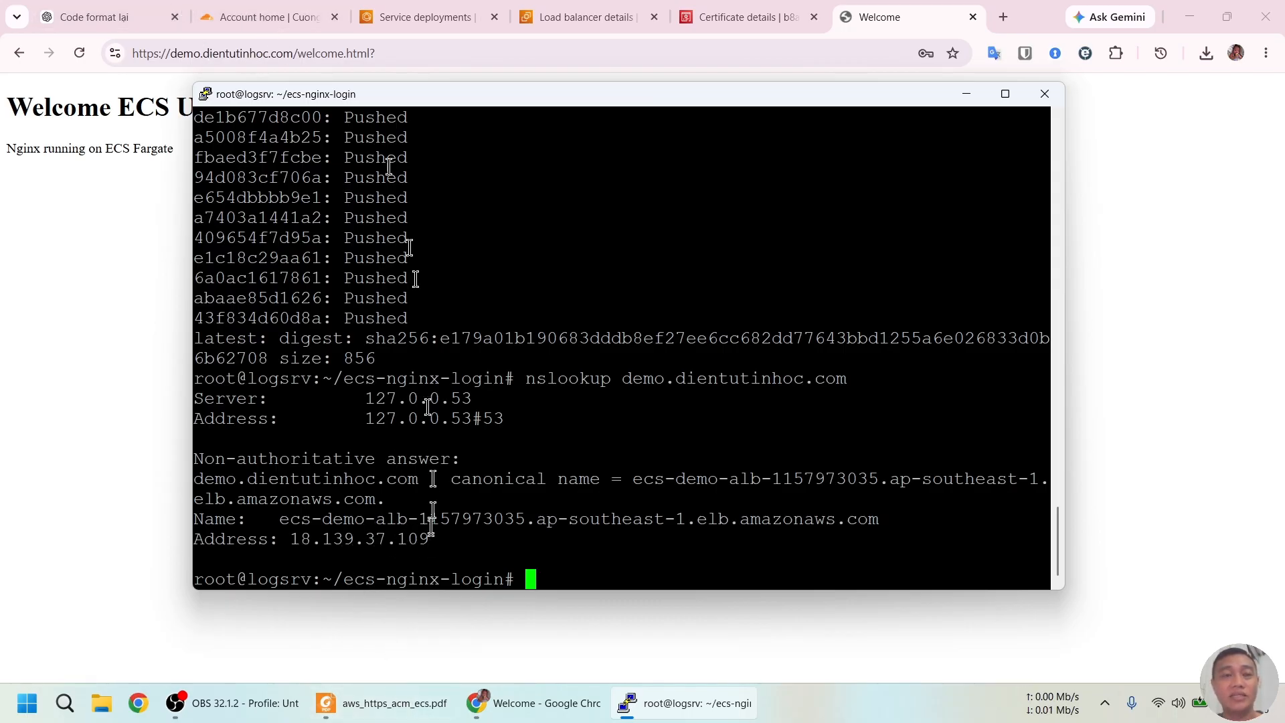
pyautogui.click(309, 14)
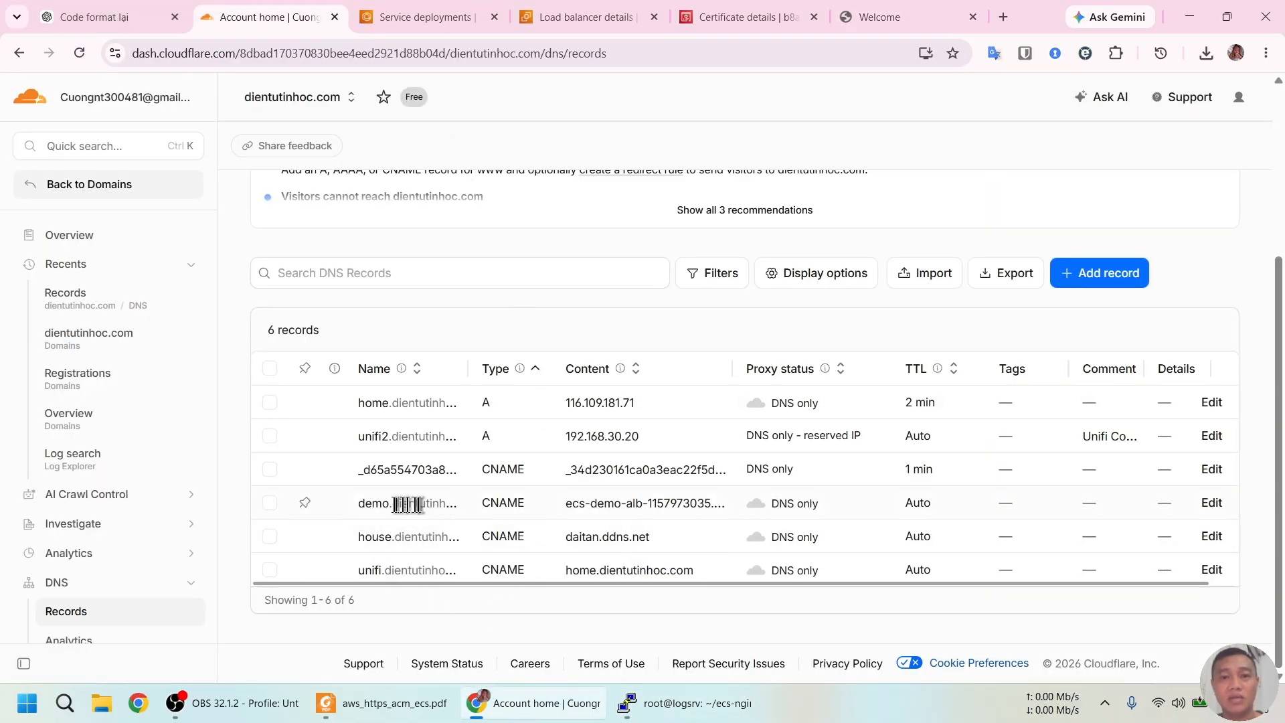
# Change the demo CNAME record's proxy status from DNS only to Proxied and save it
pyautogui.click(1212, 502)
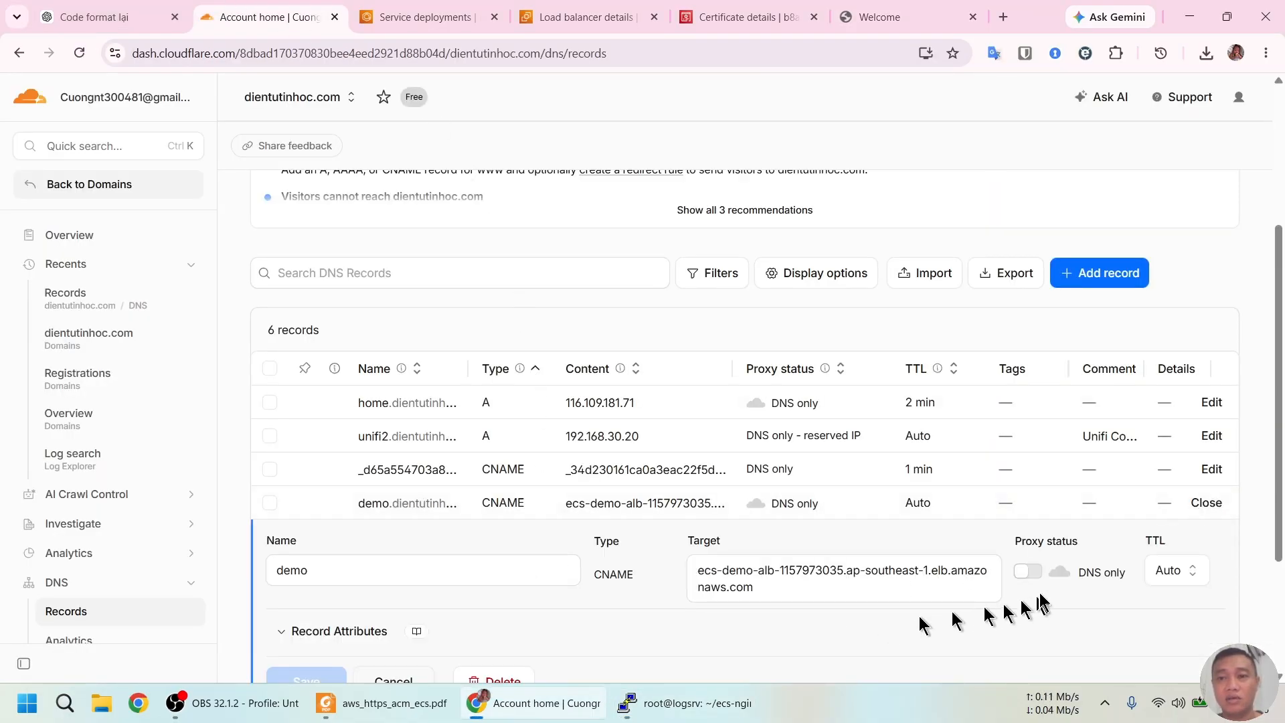
pyautogui.click(1030, 570)
pyautogui.click(286, 673)
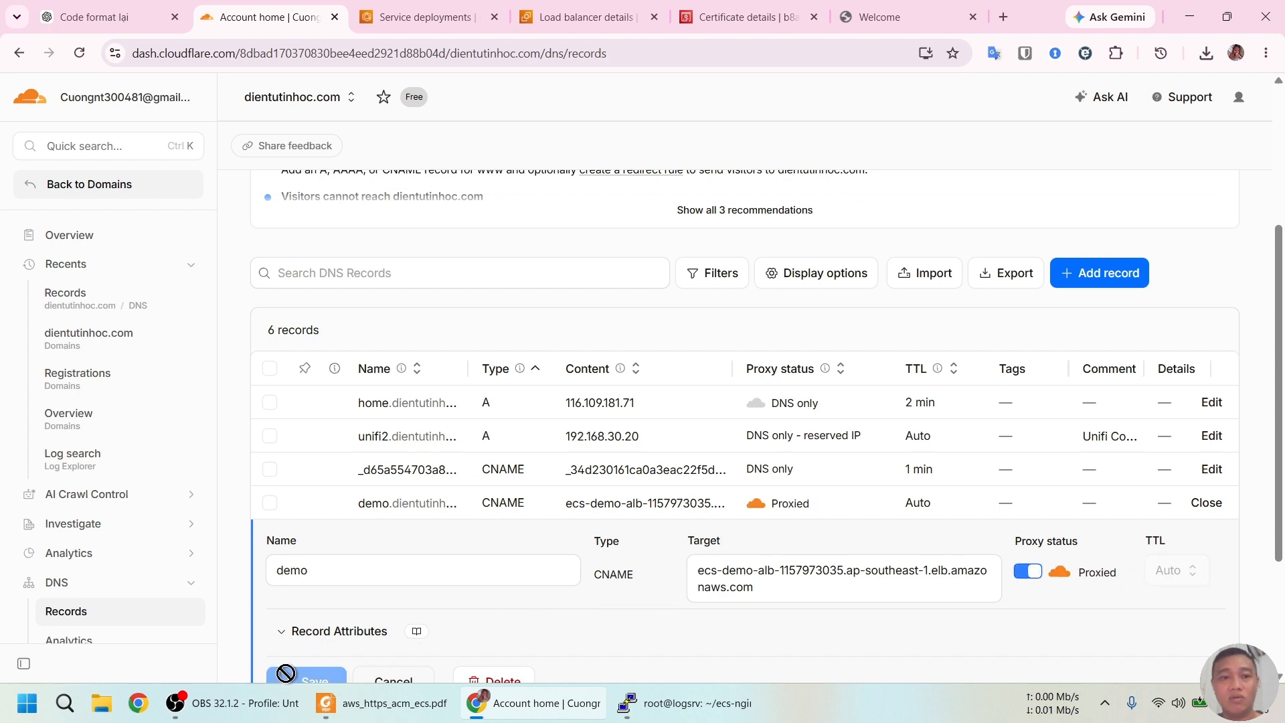
pyautogui.click(697, 704)
# Rerun nslookup demo.dientutinhoc.com in PuTTY; it still resolves to ecs-demo-alb at 18.139.37.109
pyautogui.press('Up')
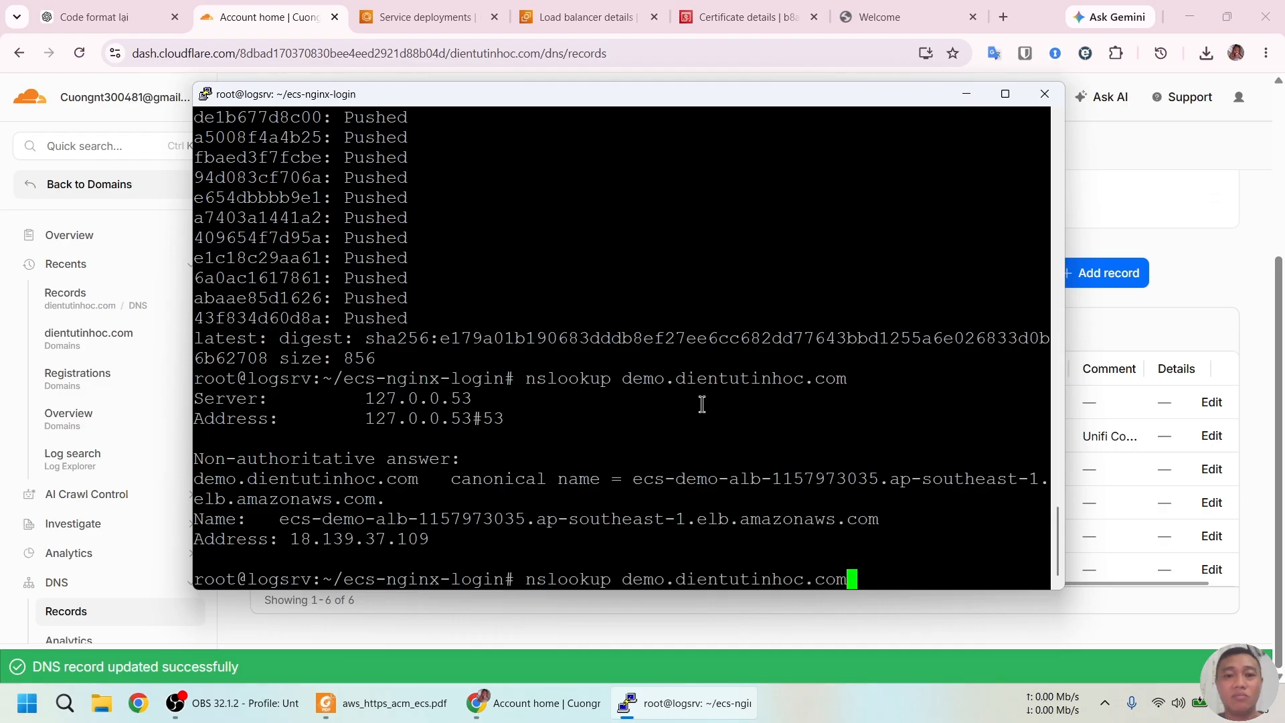
pyautogui.press('Return')
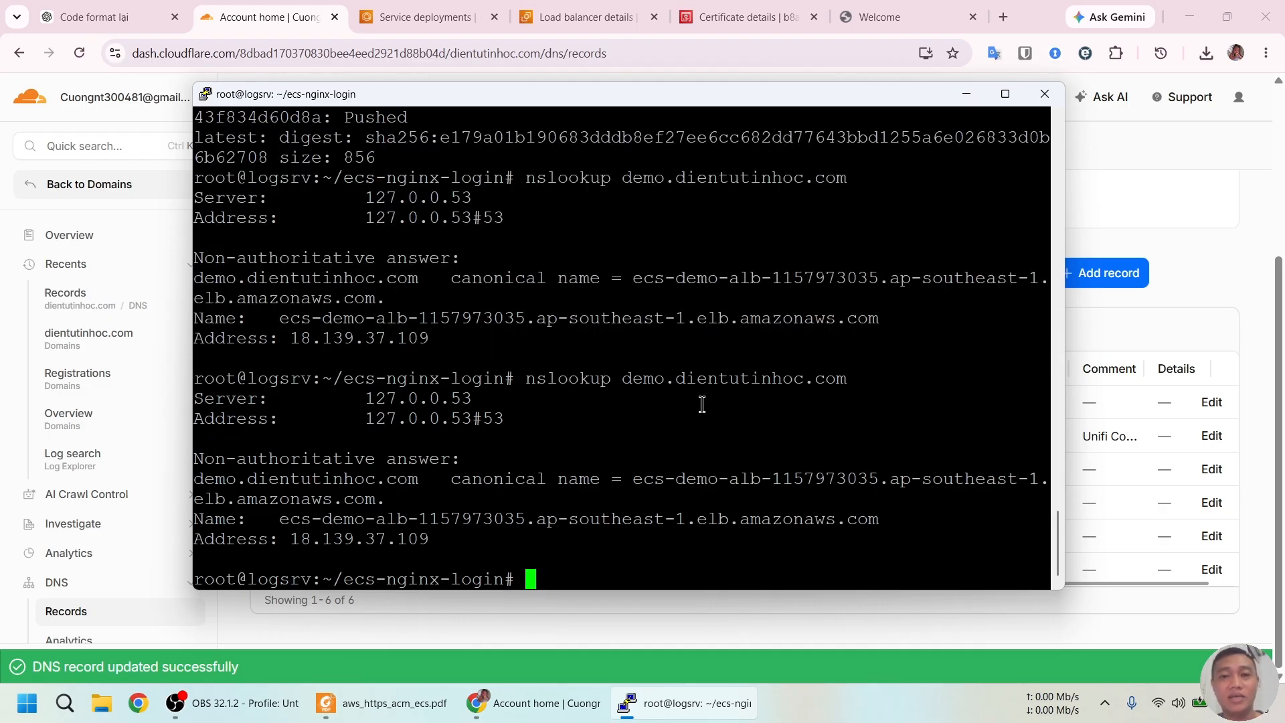
pyautogui.hotkey('alt', 'Tab')
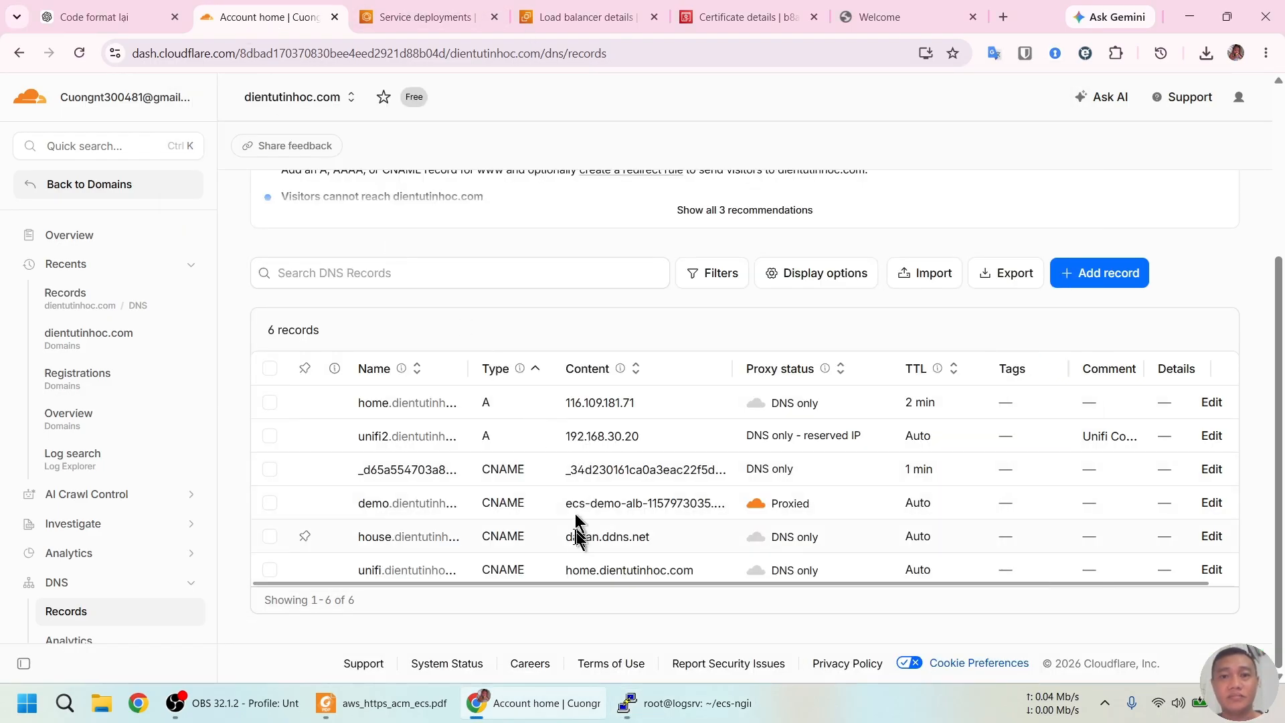
pyautogui.click(654, 702)
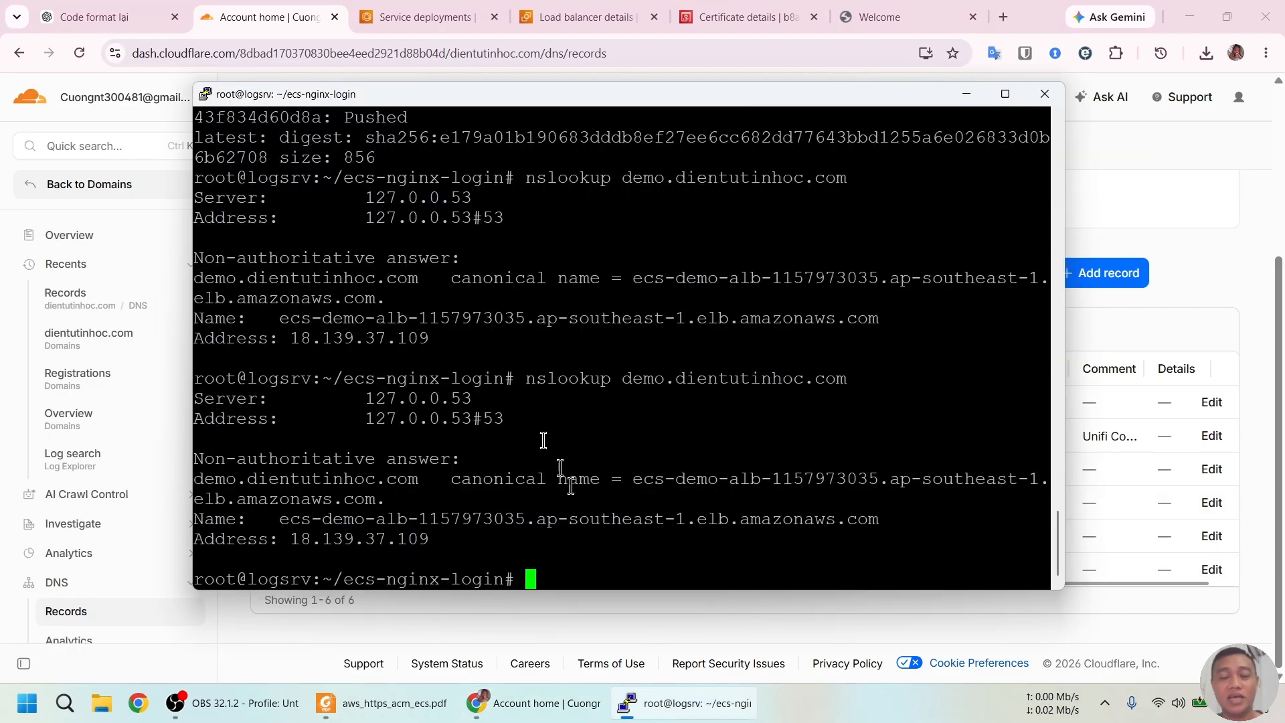
pyautogui.click(433, 12)
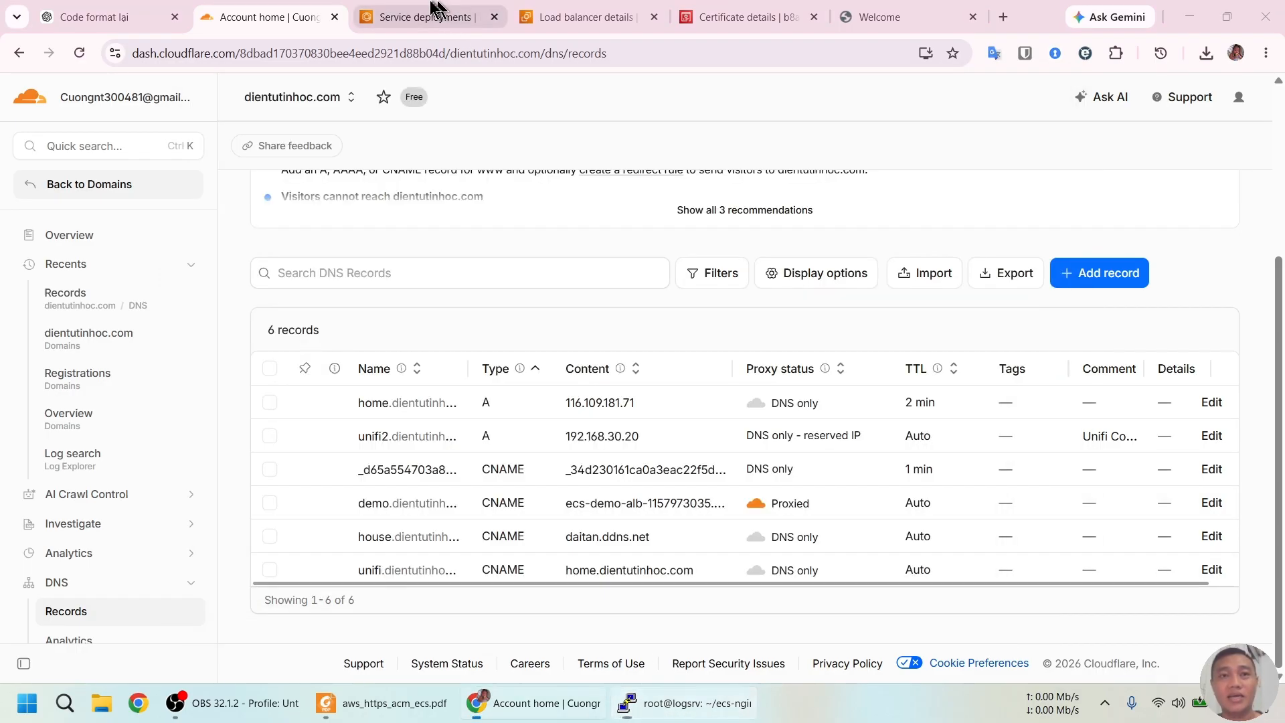
pyautogui.click(692, 712)
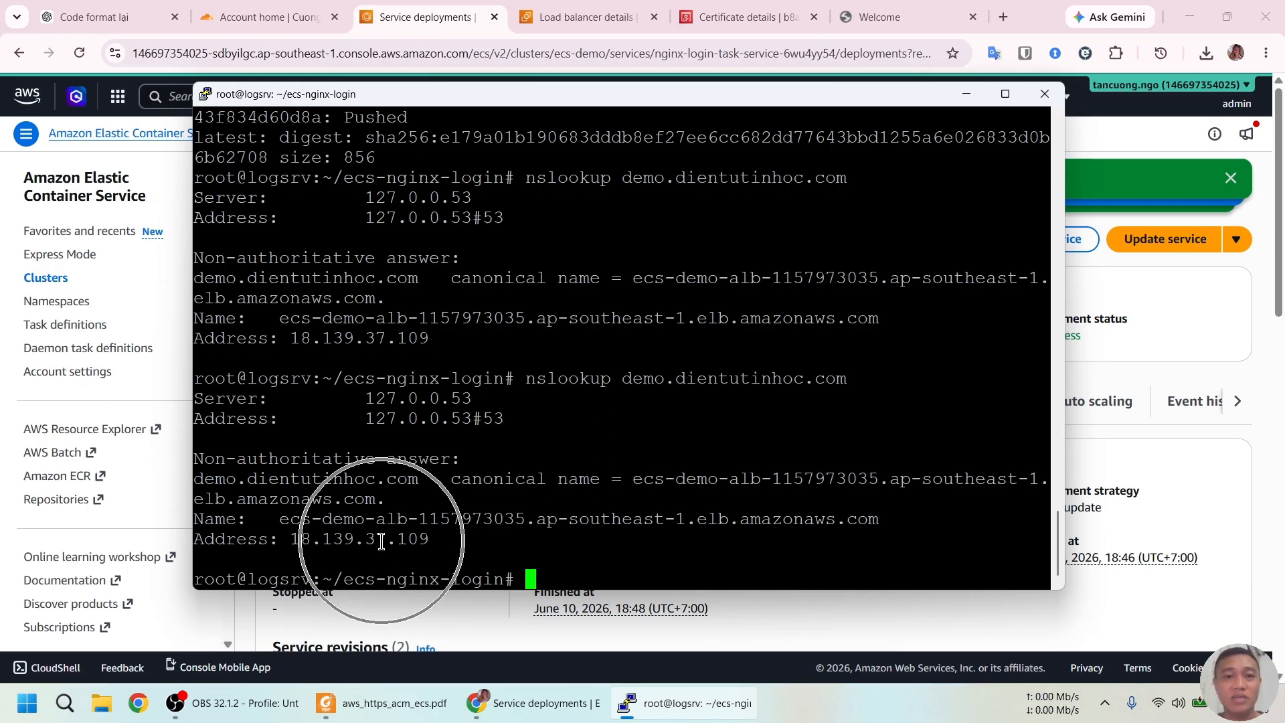
pyautogui.press('Up')
pyautogui.press('Return')
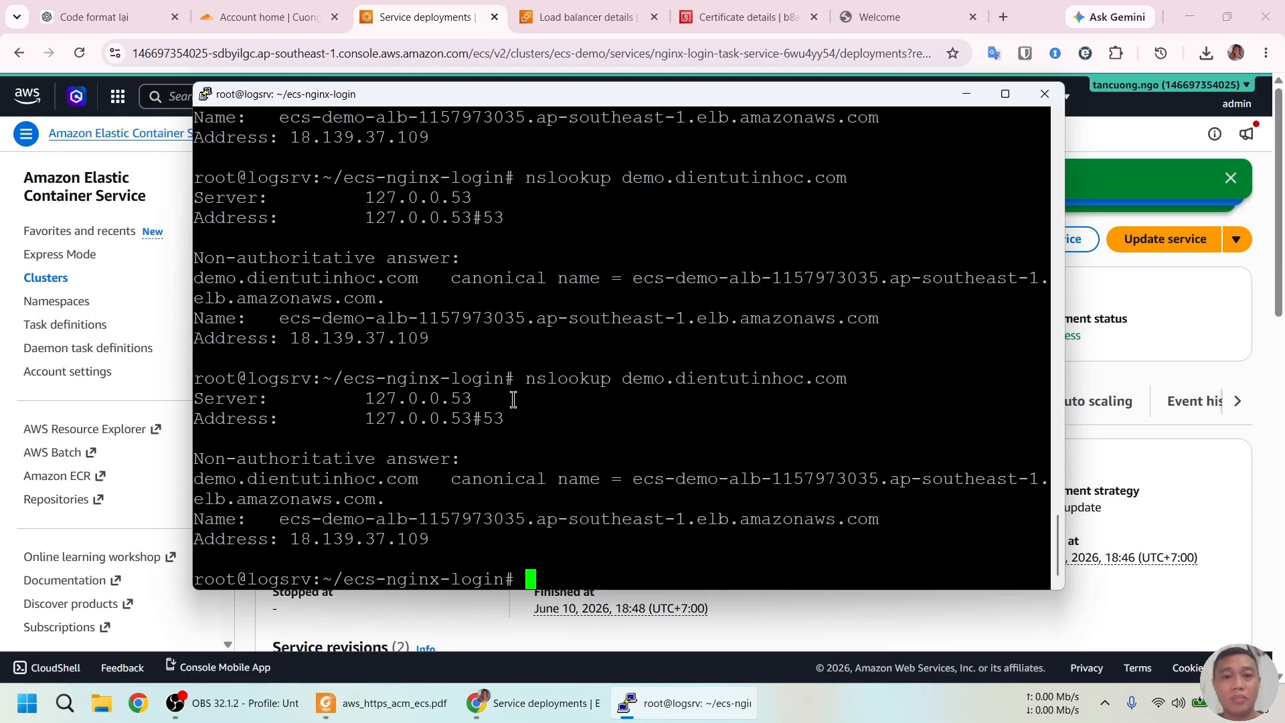
# Launch a Windows Command Prompt from the Run box with cmd
pyautogui.press('super+r')
pyautogui.write('cmd')
pyautogui.press('Return')
# Look up demo.dientutinhoc.com with interactive nslookup via 8.8.8.8, getting 18.139.37.109 and 2606:4700:3035 IPv6 addresses
pyautogui.write('nsl')
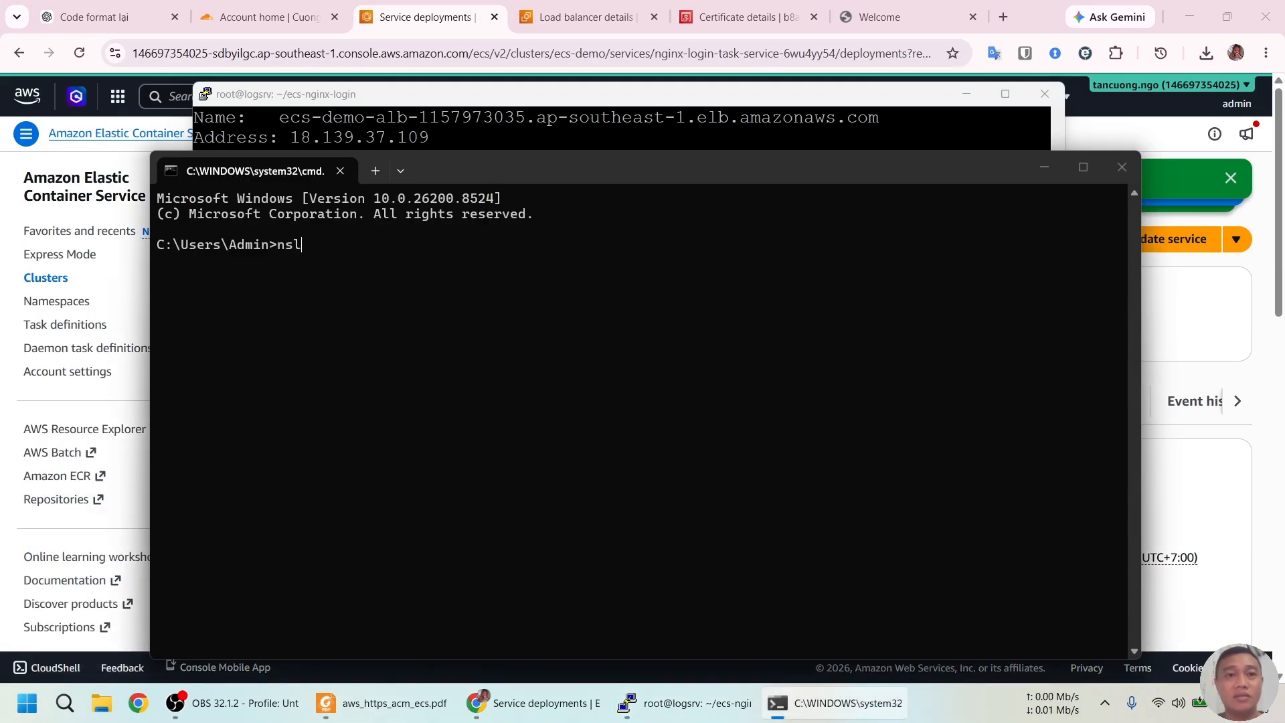
pyautogui.write('ookup')
pyautogui.press('Return')
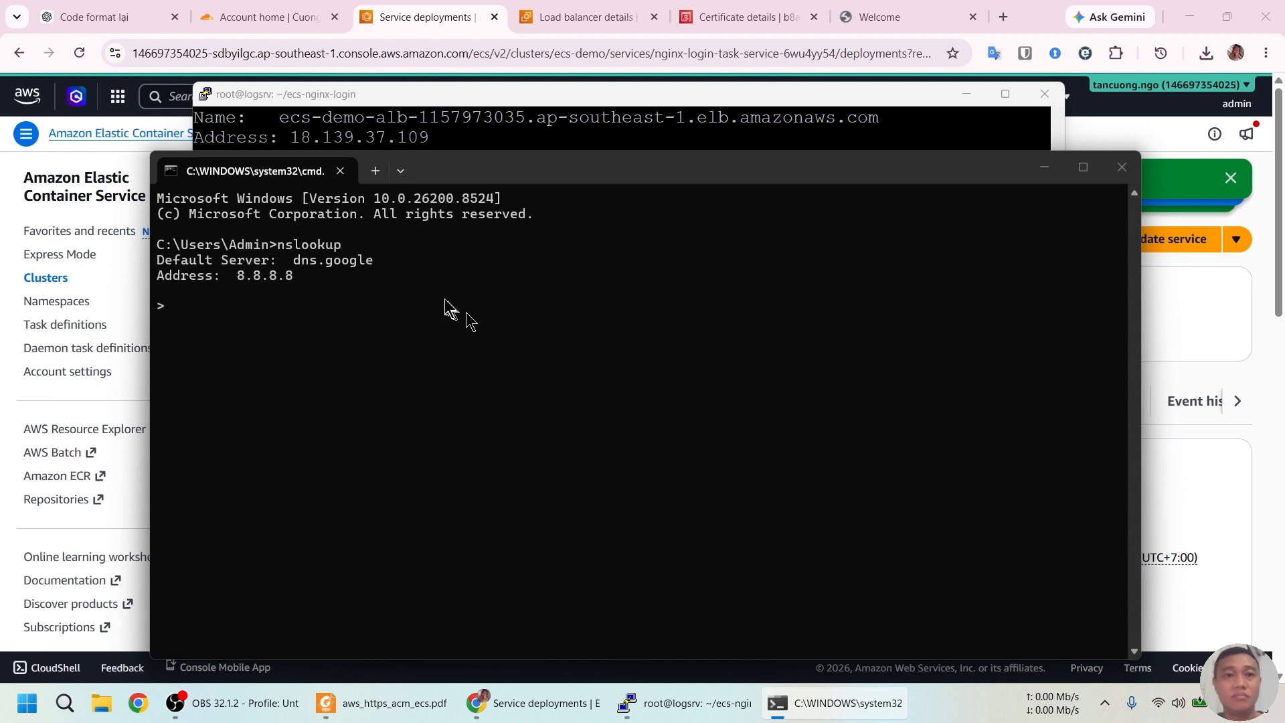
pyautogui.write('demo.dientutinhoc.com')
pyautogui.press('Return')
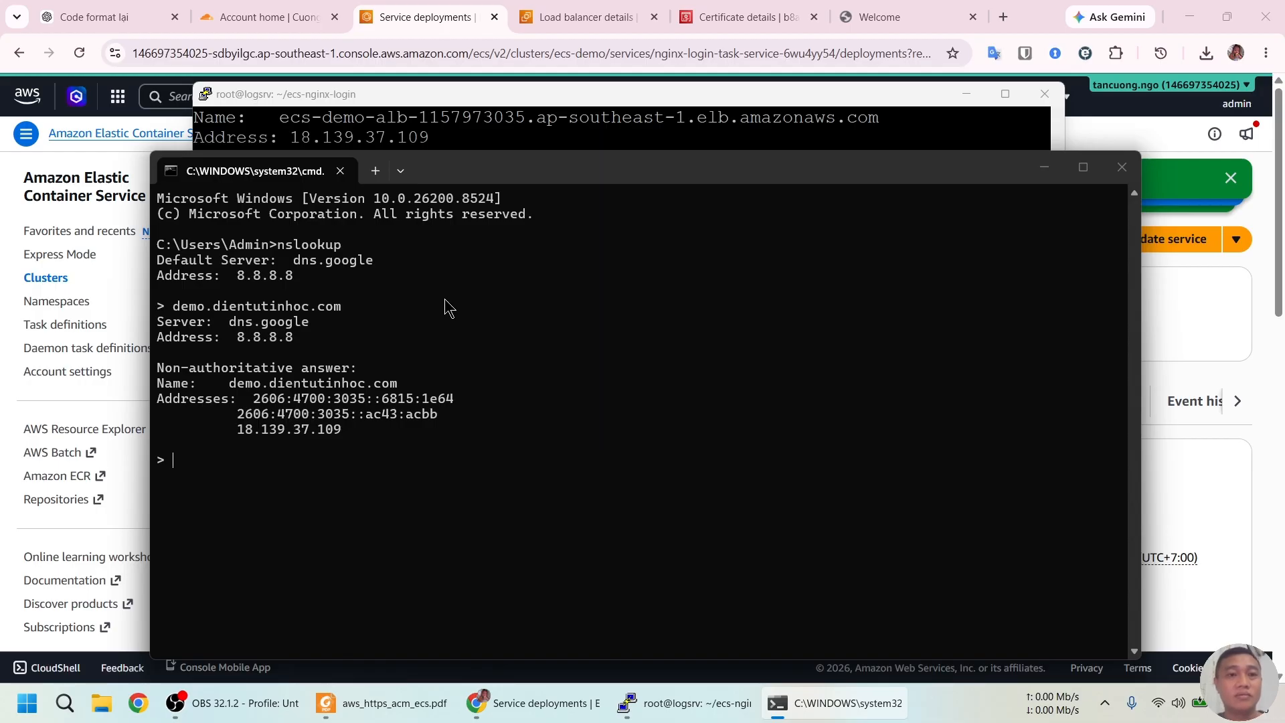
# Rerun nslookup demo.dientutinhoc.com in PuTTY, now returning Cloudflare's 172.67.172.187 and 104.21.30.100
pyautogui.click(544, 137)
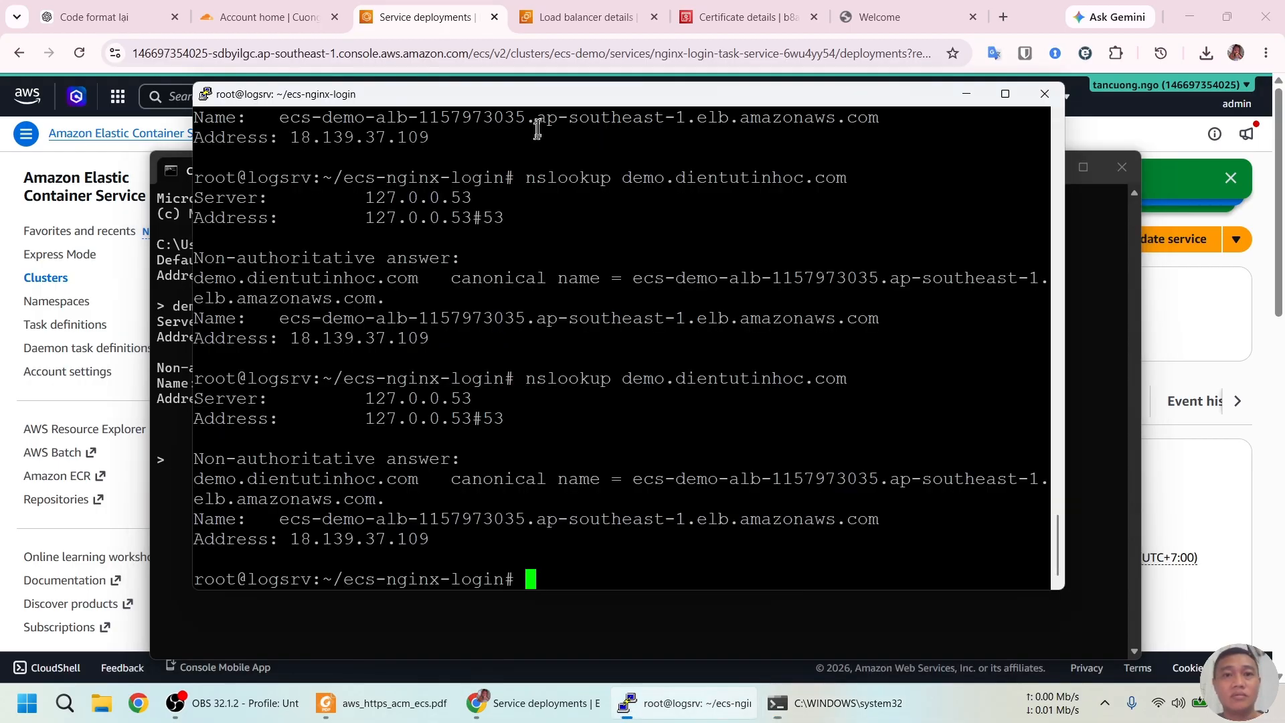
pyautogui.press('Up')
pyautogui.press('Return')
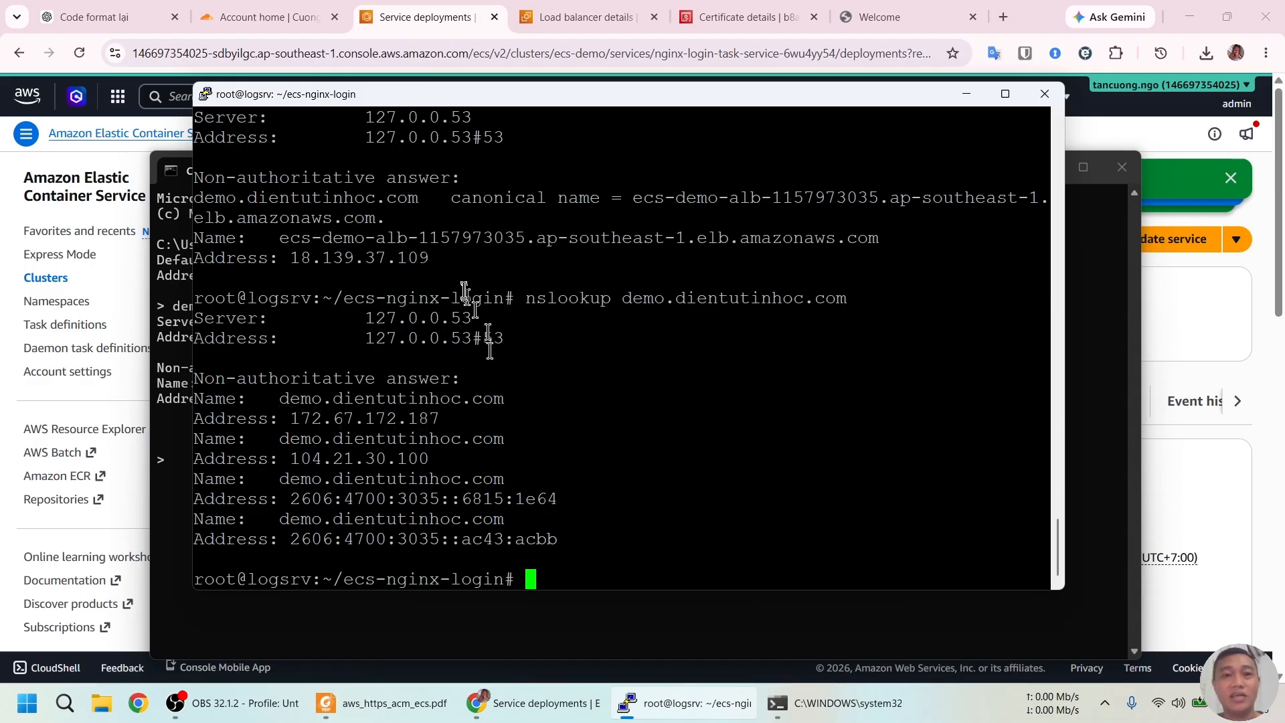
pyautogui.scroll(5, 428, 268)
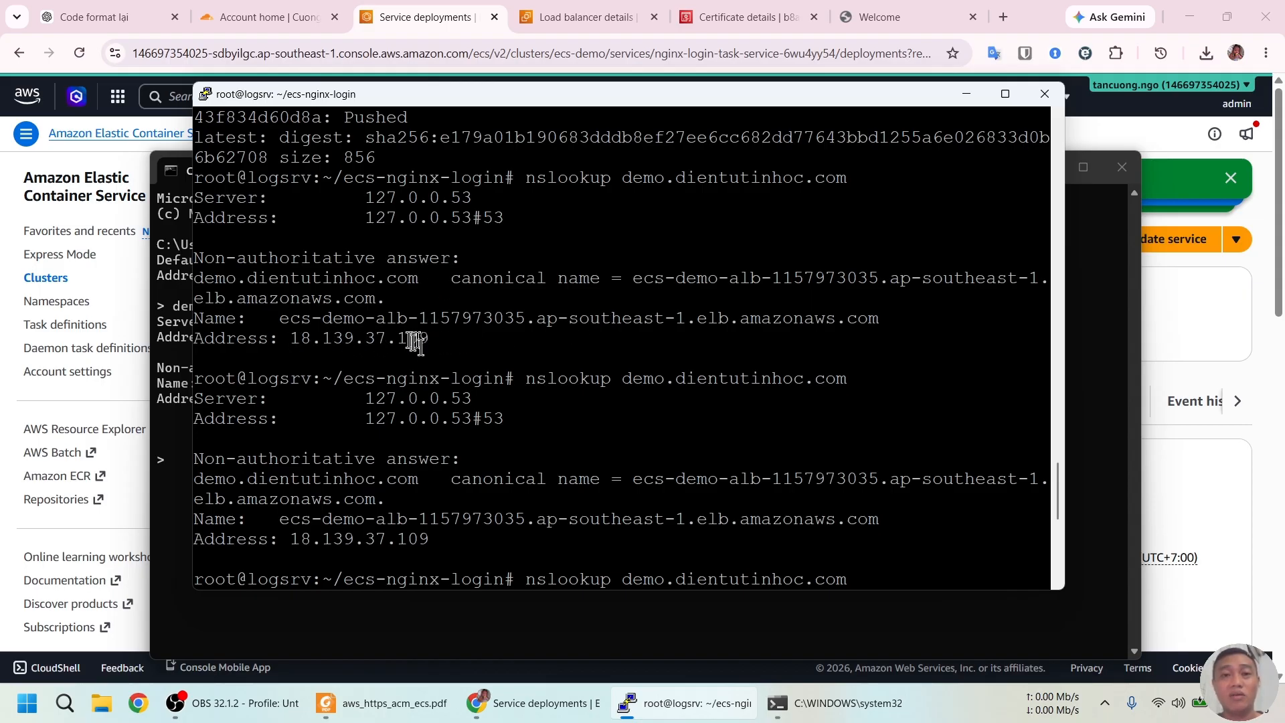
pyautogui.press('Return')
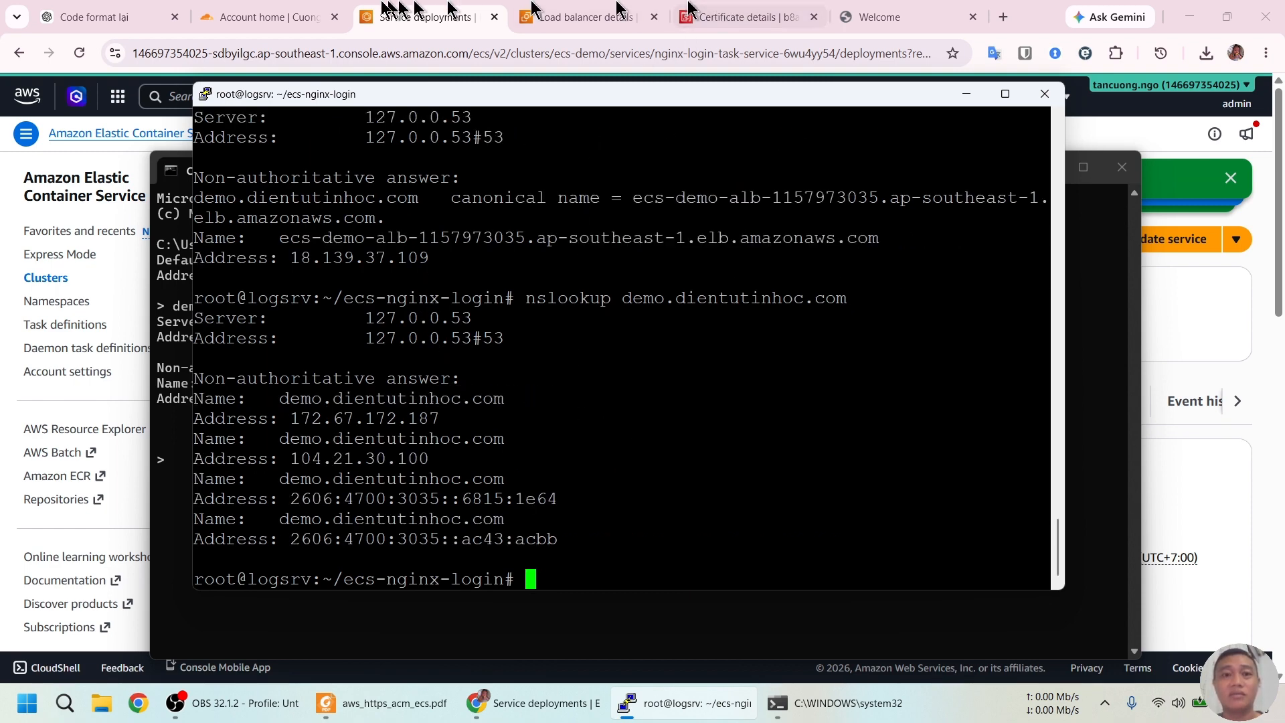
# Read the aws_https_acm_ecs.pdf guide through to its final ACM versus Let's Encrypt comparison table
pyautogui.click(381, 703)
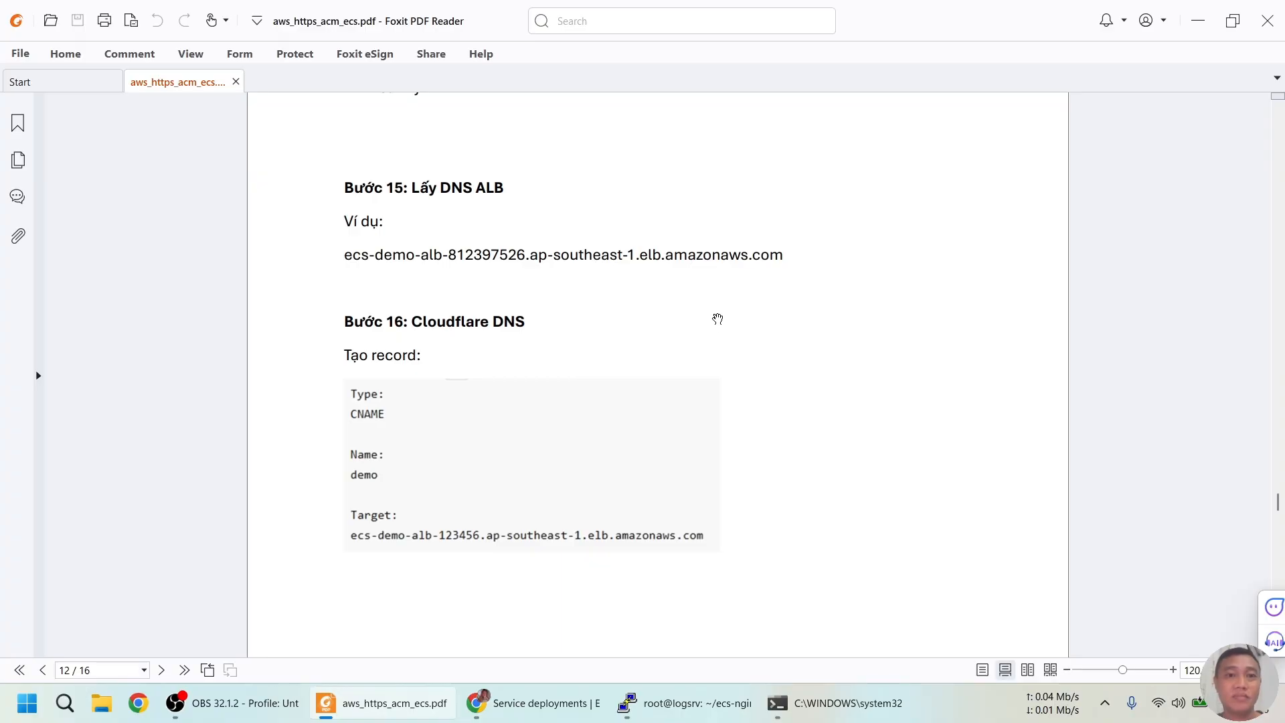
pyautogui.scroll(-10, 723, 318)
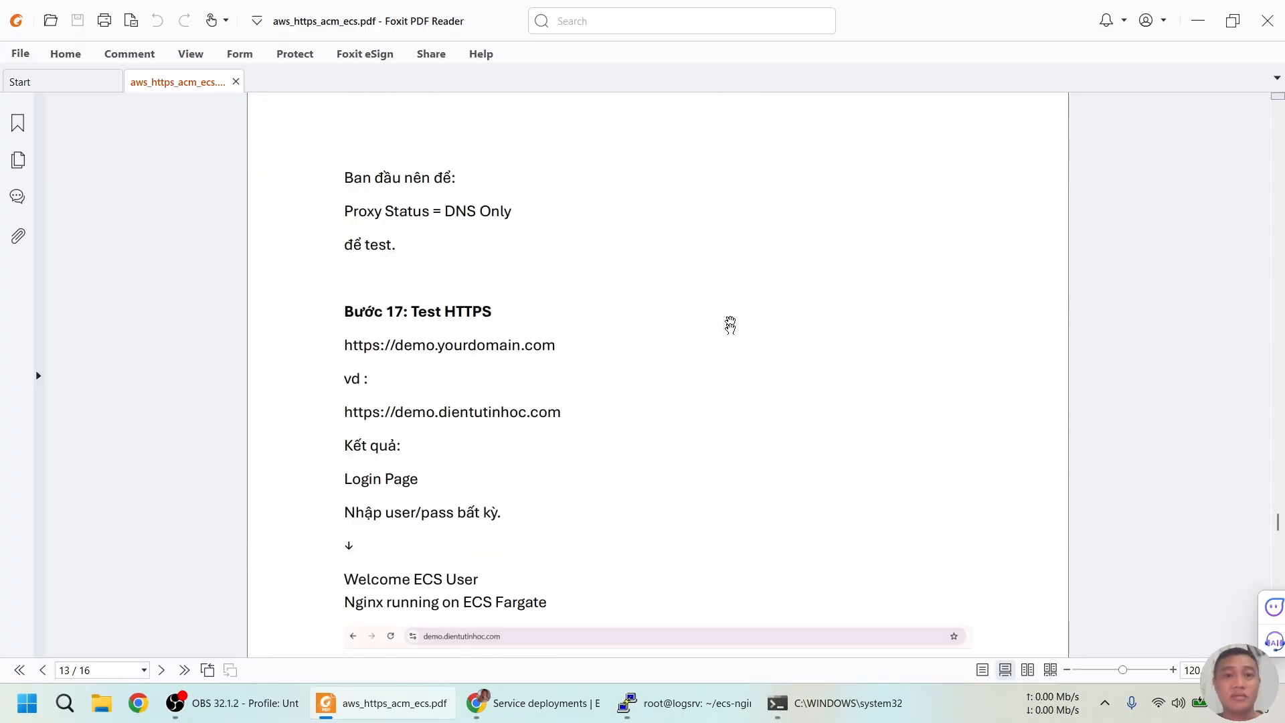
pyautogui.scroll(-10, 729, 326)
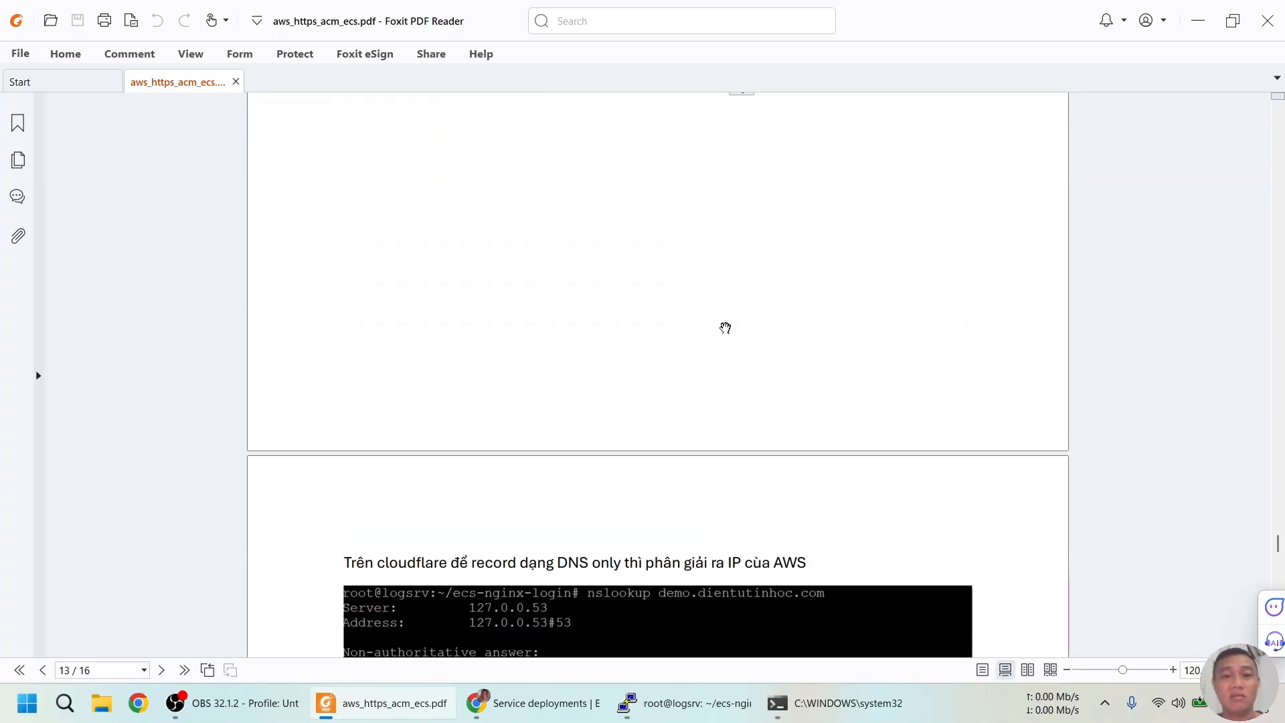
pyautogui.scroll(-3, 725, 328)
pyautogui.scroll(-15, 725, 328)
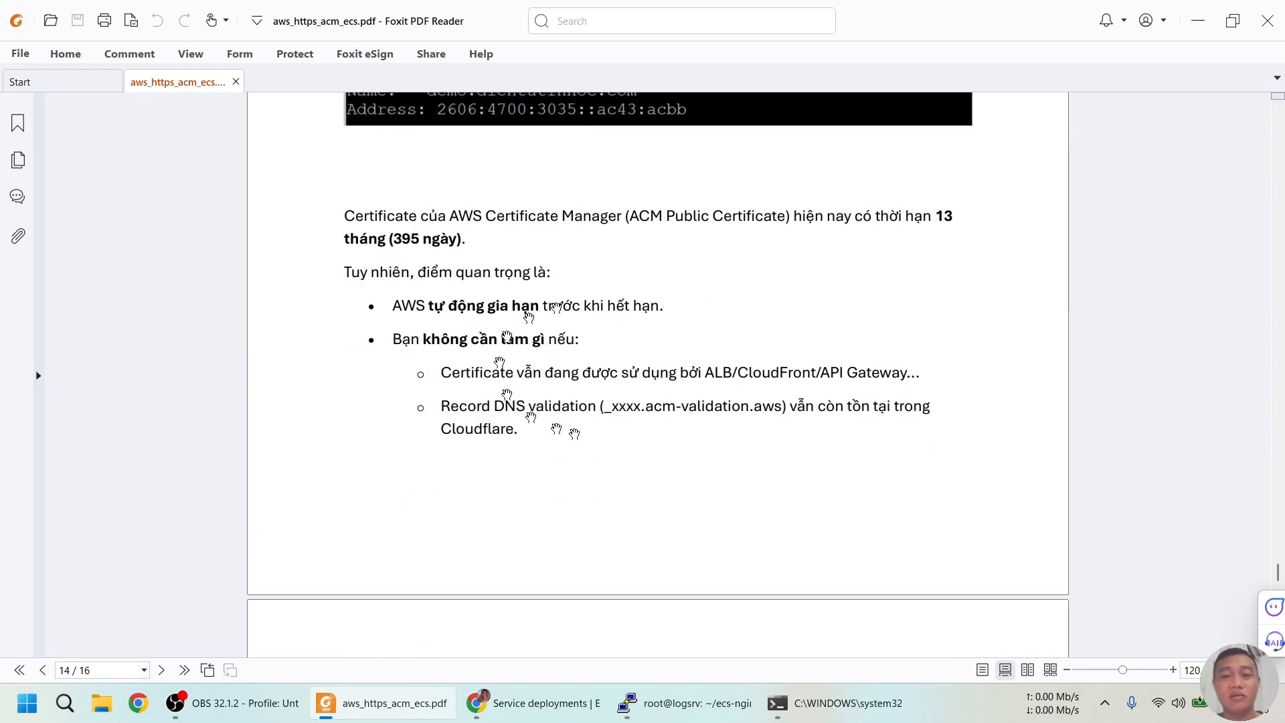
pyautogui.scroll(-12, 555, 389)
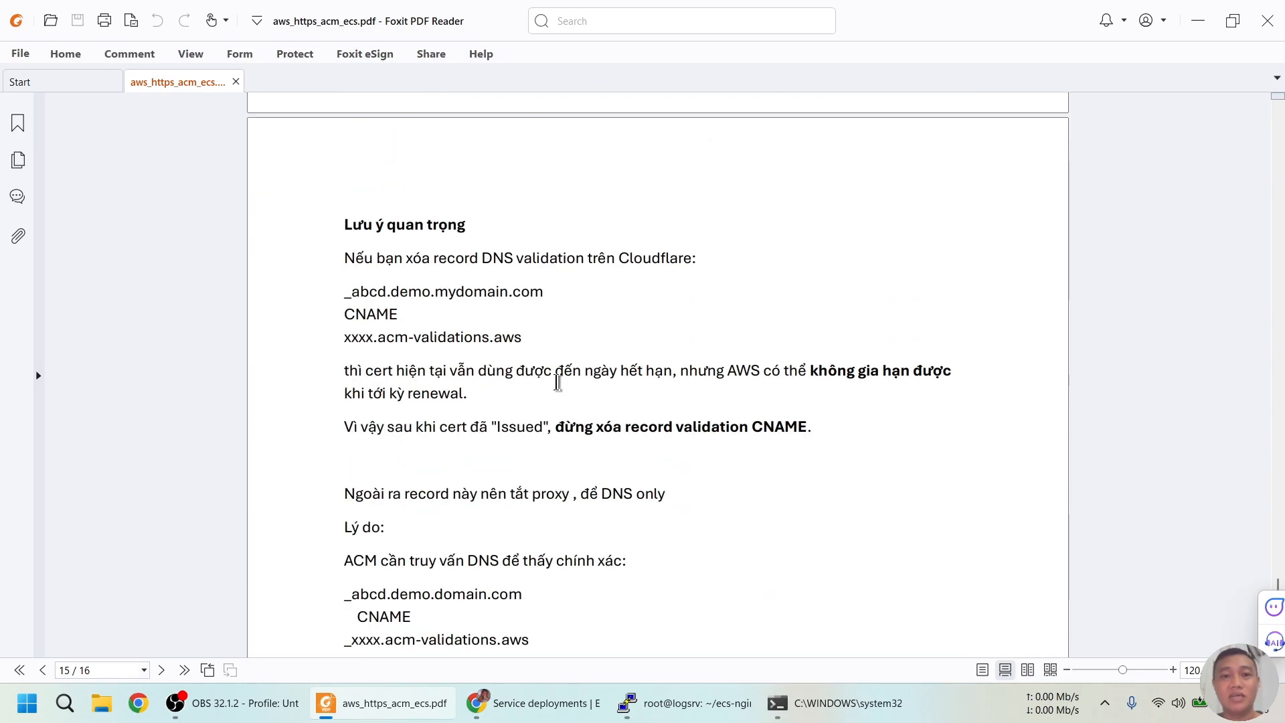
pyautogui.scroll(-2, 401, 322)
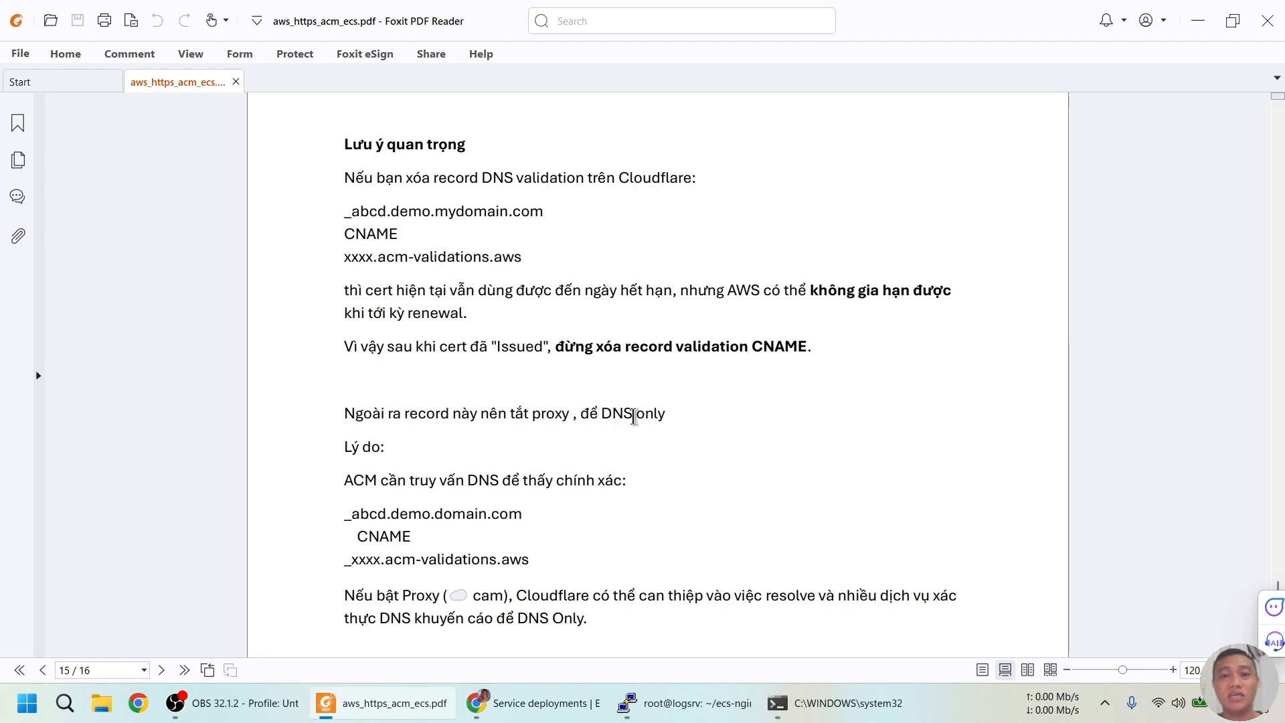
pyautogui.scroll(-3, 564, 400)
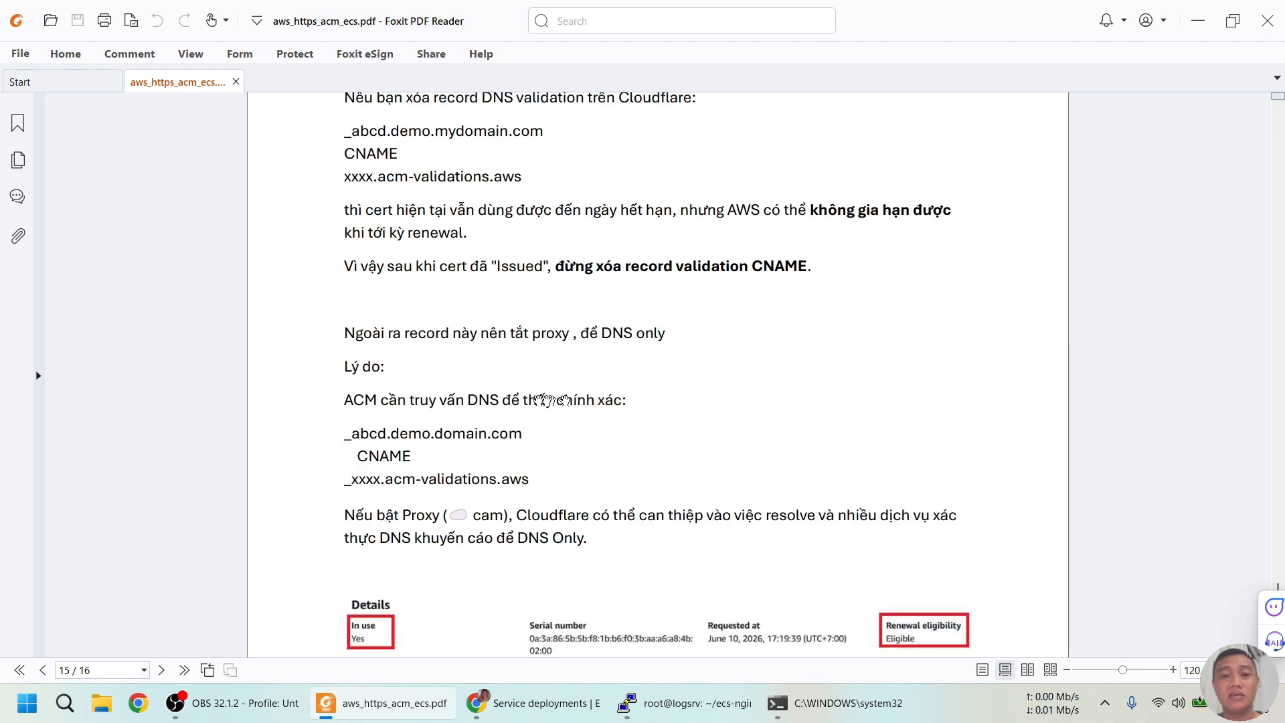
pyautogui.scroll(-10, 511, 399)
pyautogui.scroll(-20, 513, 348)
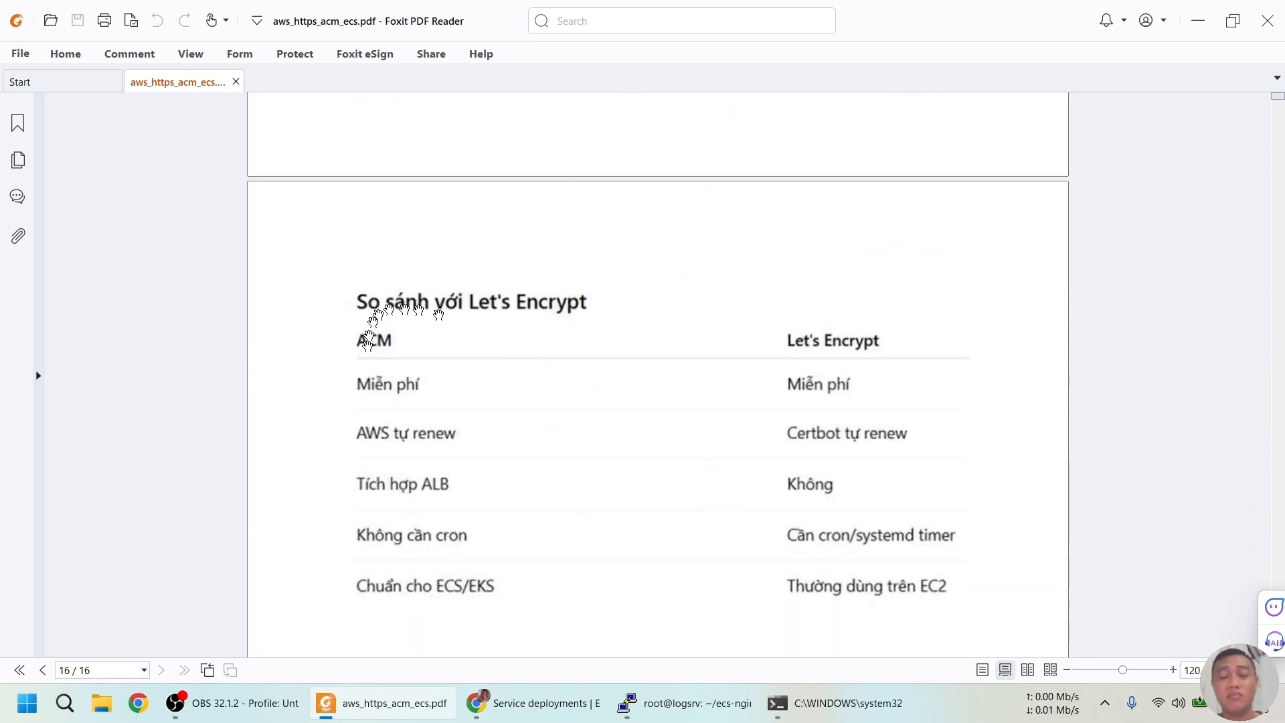
pyautogui.scroll(-1, 603, 311)
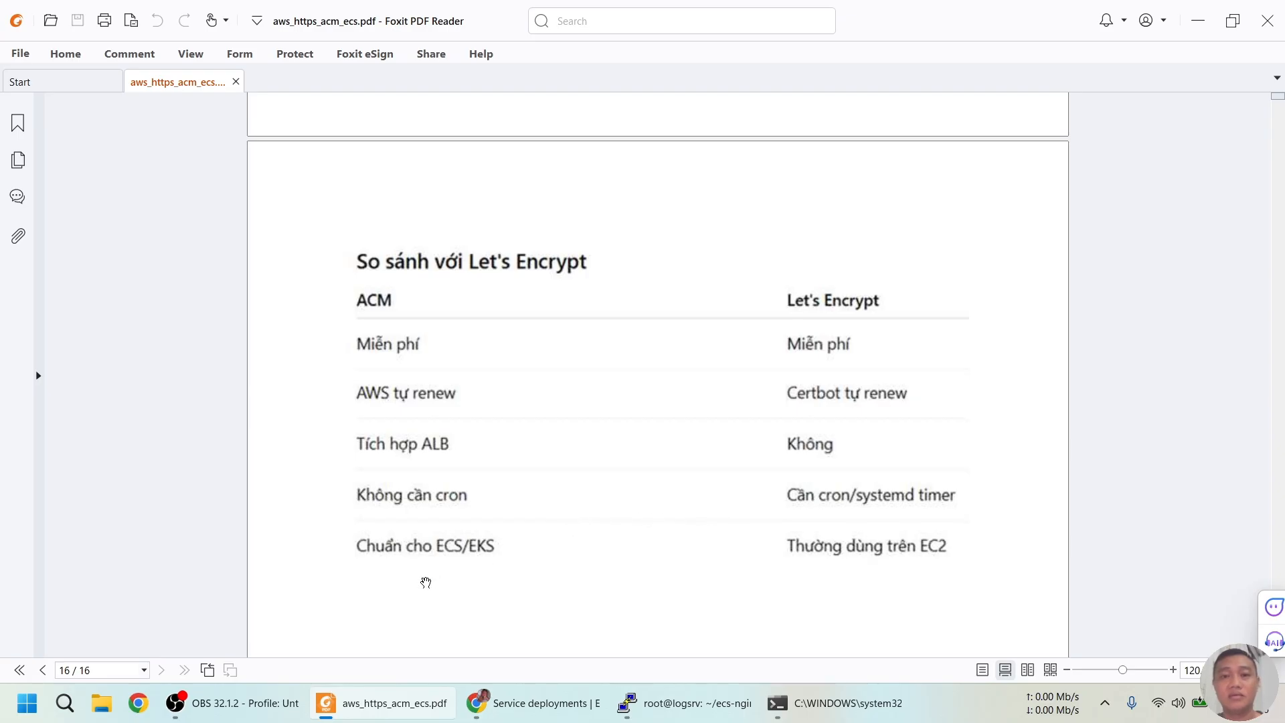
pyautogui.scroll(-1, 496, 520)
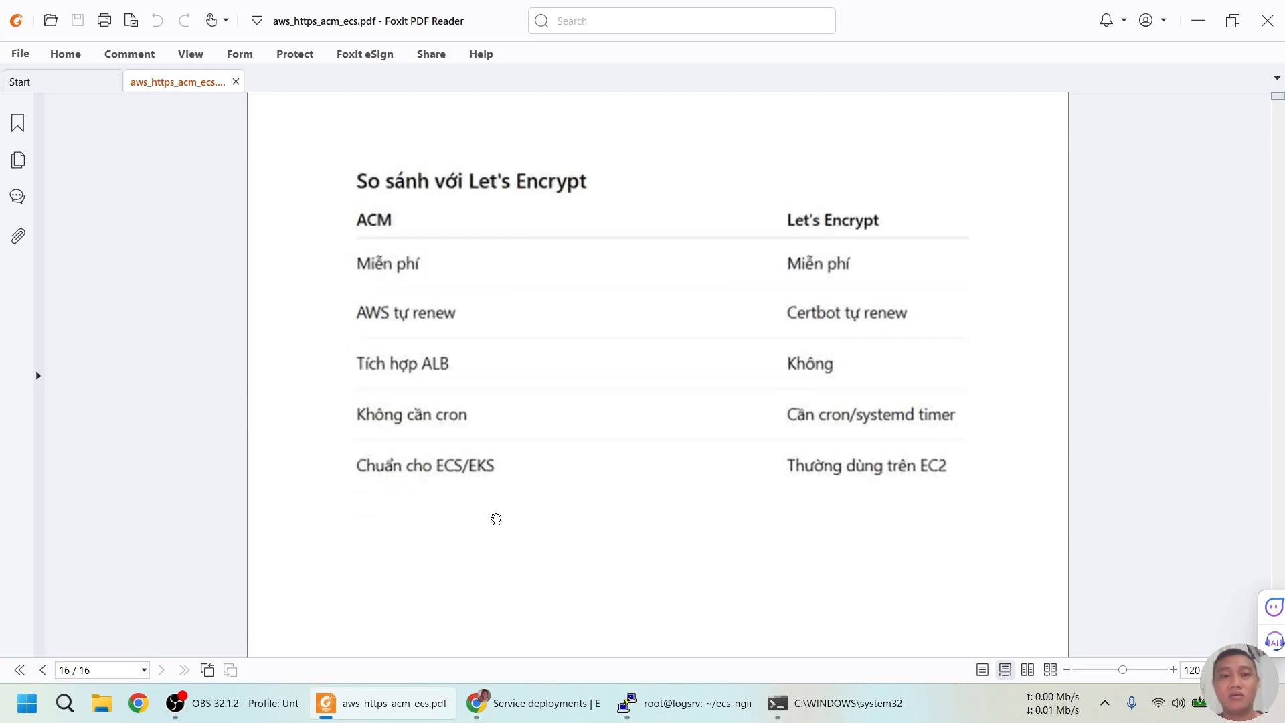
pyautogui.scroll(2, 496, 519)
pyautogui.scroll(-1, 496, 519)
pyautogui.scroll(-1, 496, 519)
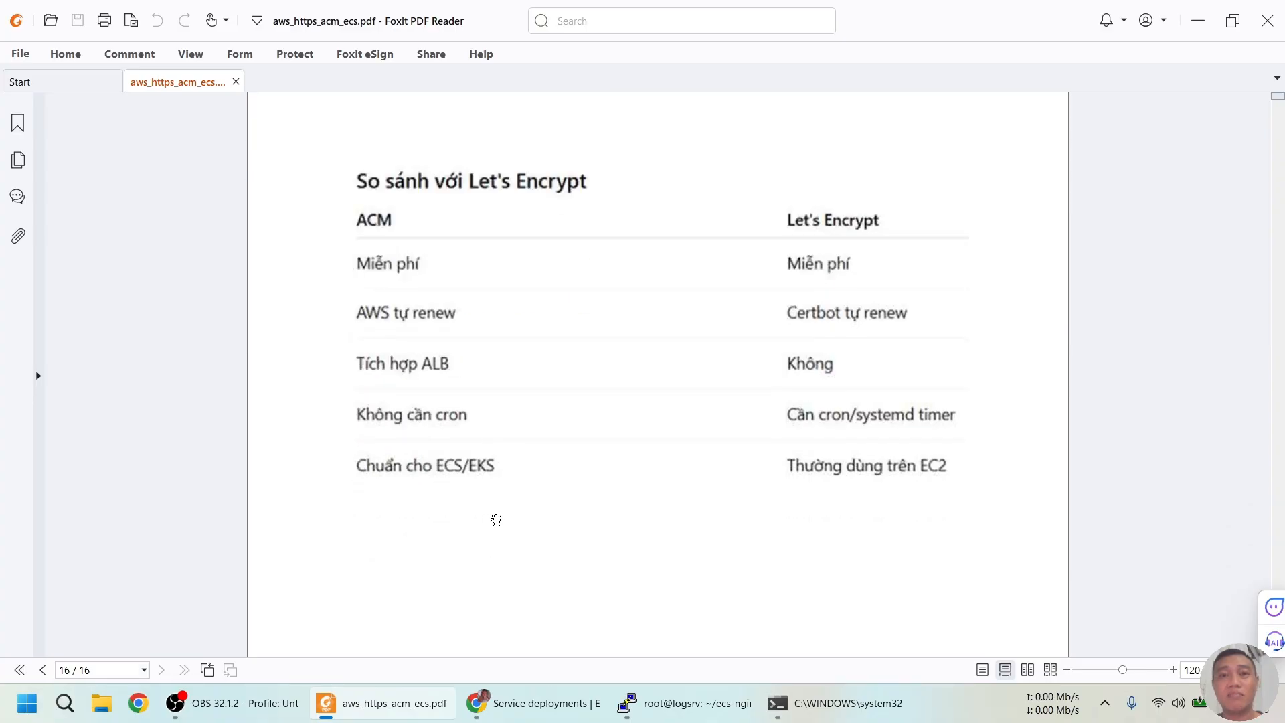